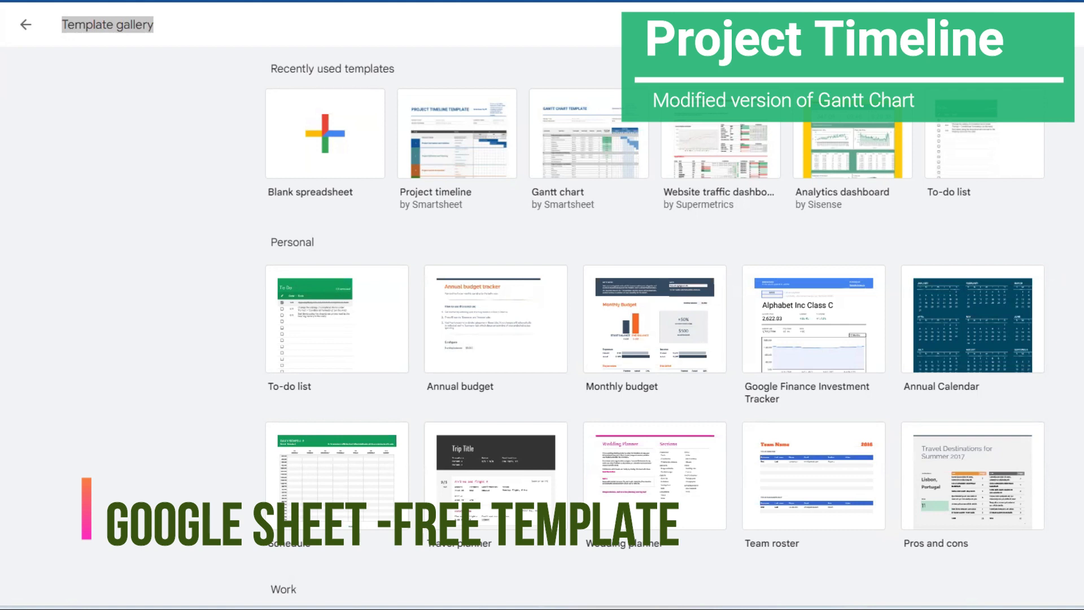
Create a spreadsheet from the Project timeline template in the gallery's Project management section
{"action": "scroll", "coordinate": [830, 205], "scroll_direction": "down", "scroll_amount": 3}
{"action": "scroll", "coordinate": [25, 9], "scroll_direction": "down", "scroll_amount": 3}
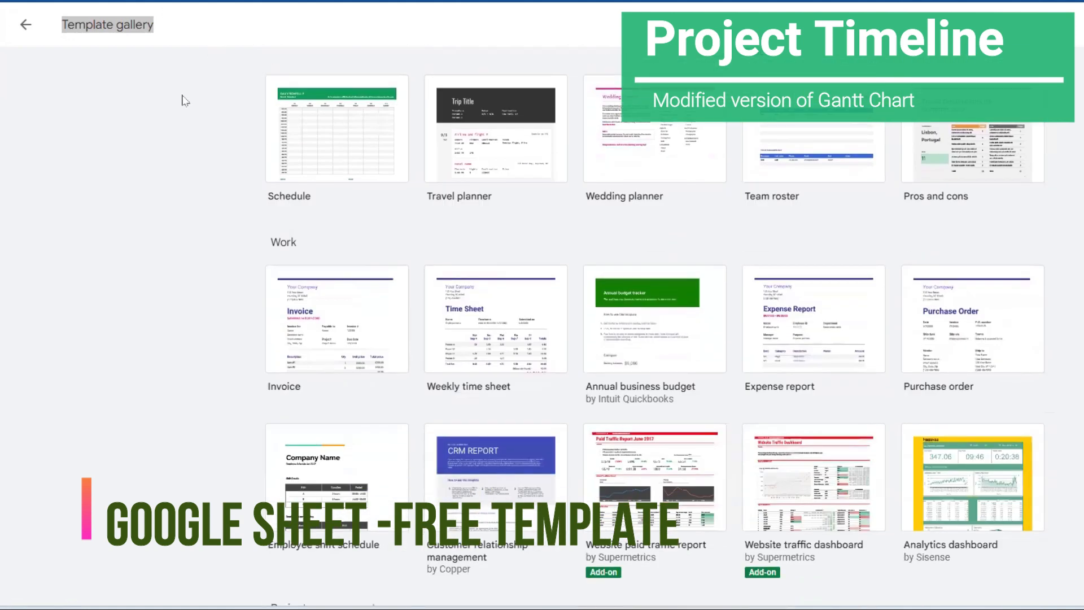
{"action": "scroll", "coordinate": [477, 280], "scroll_direction": "up", "scroll_amount": 6}
{"action": "scroll", "coordinate": [477, 279], "scroll_direction": "up", "scroll_amount": 1}
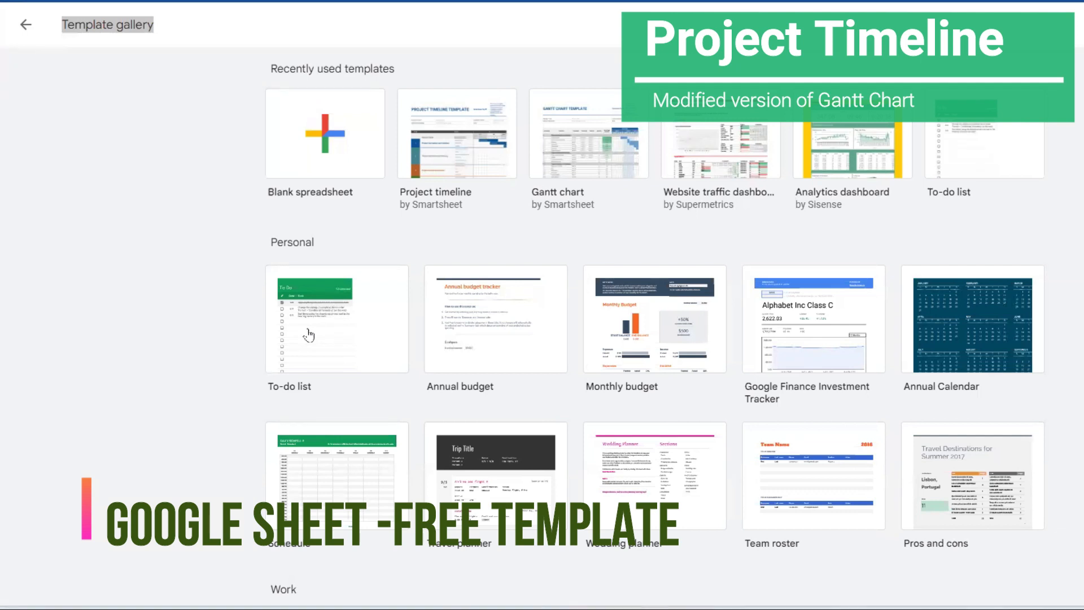
{"action": "scroll", "coordinate": [308, 335], "scroll_direction": "down", "scroll_amount": 9}
{"action": "scroll", "coordinate": [308, 335], "scroll_direction": "down", "scroll_amount": 4}
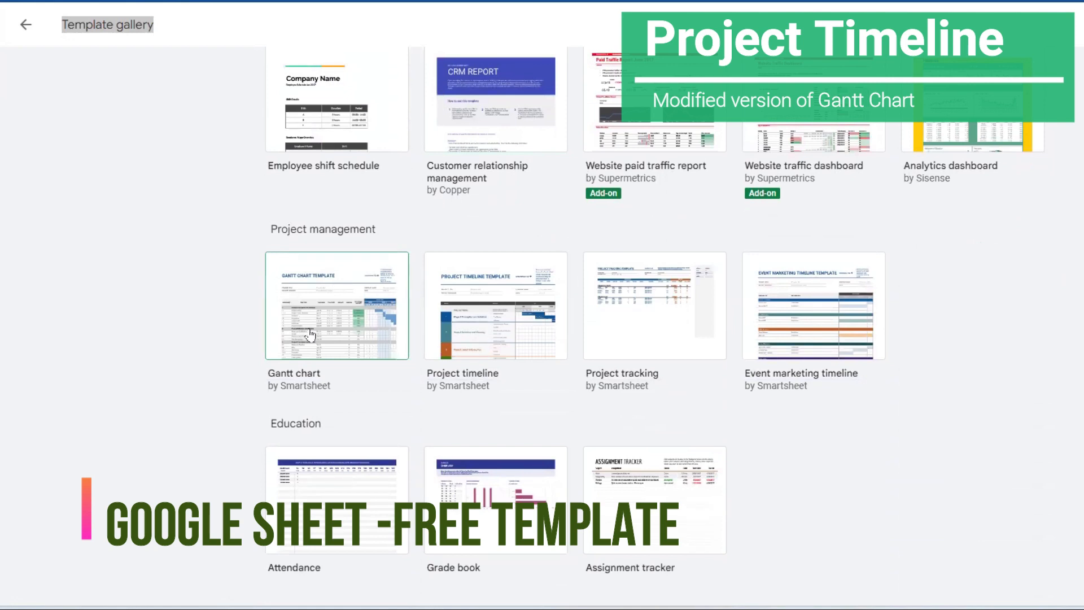
{"action": "left_click", "coordinate": [463, 325]}
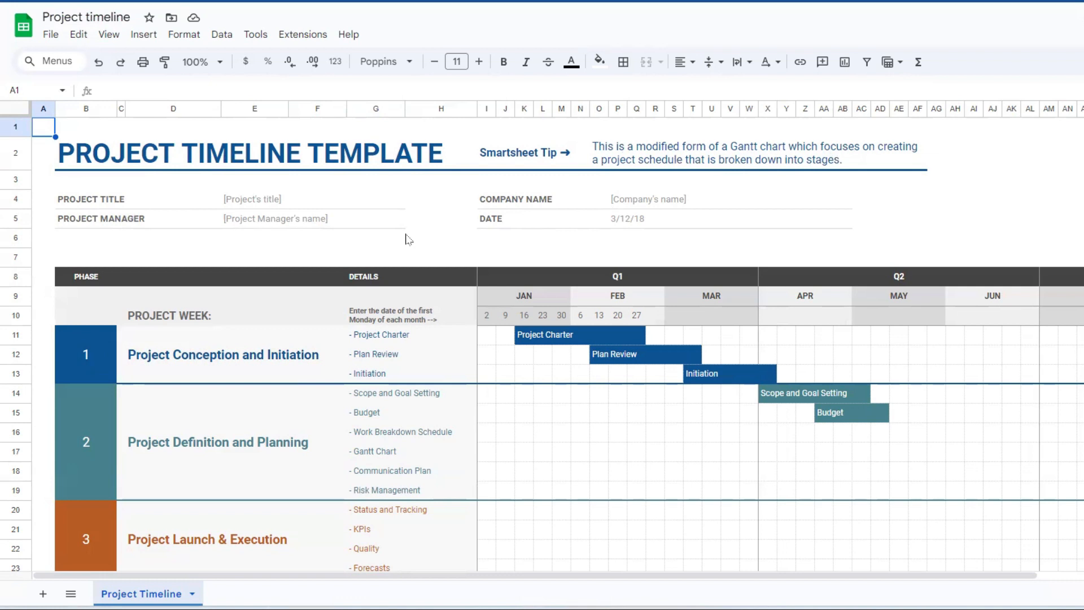
Examine the template's project details, five phases with their task lists, and the quarterly timeline bars through project end
{"action": "scroll", "coordinate": [409, 239], "scroll_direction": "down", "scroll_amount": 2}
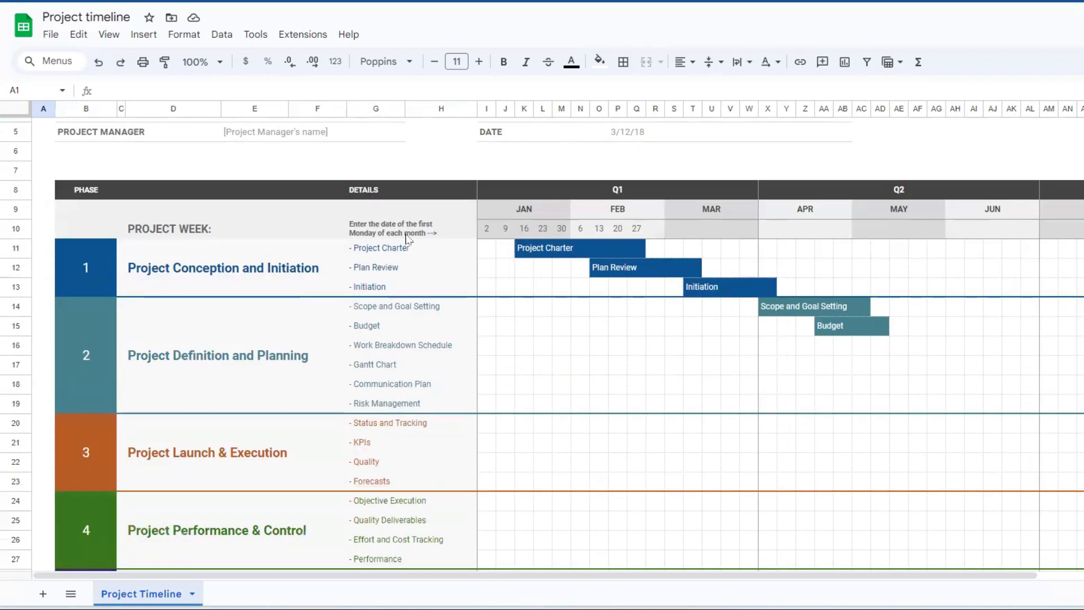
{"action": "scroll", "coordinate": [404, 232], "scroll_direction": "up", "scroll_amount": 2}
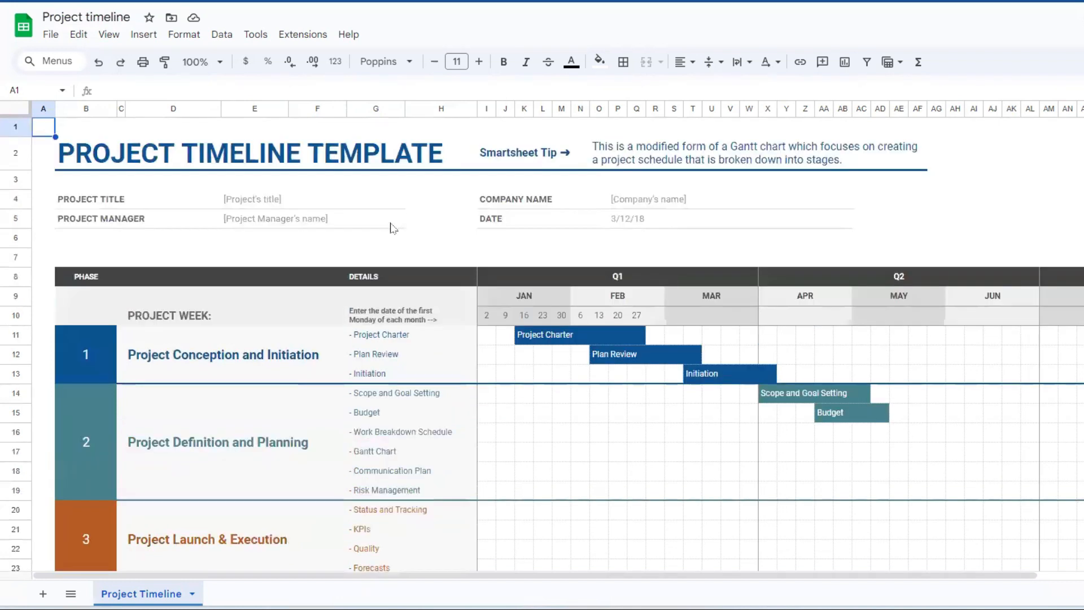
{"action": "scroll", "coordinate": [394, 228], "scroll_direction": "down", "scroll_amount": 4}
{"action": "scroll", "coordinate": [365, 217], "scroll_direction": "up", "scroll_amount": 4}
{"action": "scroll", "coordinate": [85, 390], "scroll_direction": "down", "scroll_amount": 4}
{"action": "scroll", "coordinate": [87, 390], "scroll_direction": "up", "scroll_amount": 4}
{"action": "scroll", "coordinate": [201, 344], "scroll_direction": "down", "scroll_amount": 2}
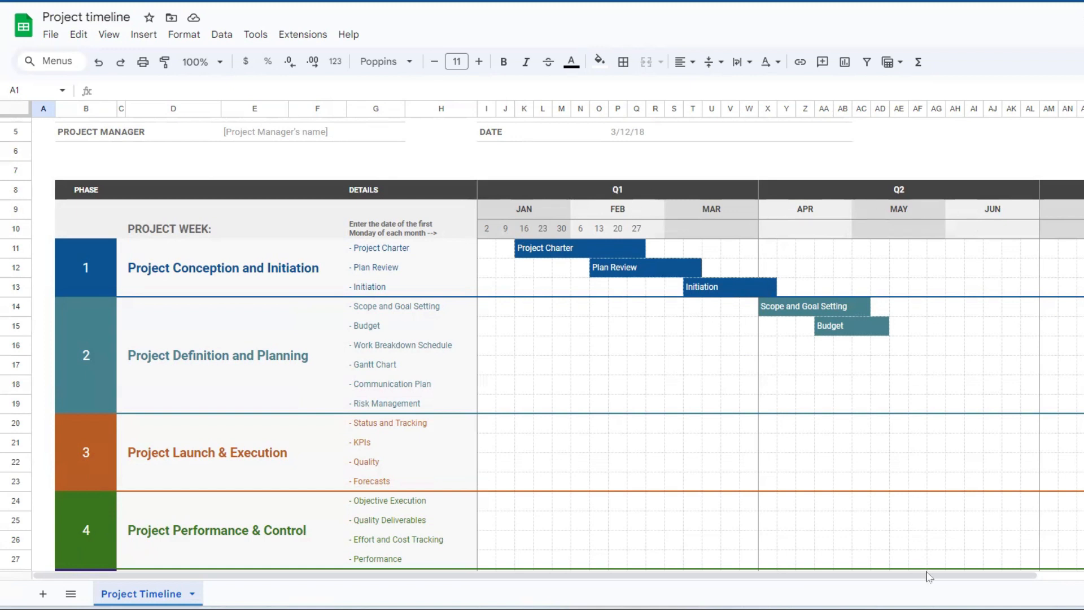
{"action": "scroll", "coordinate": [963, 575], "scroll_direction": "right", "scroll_amount": 5}
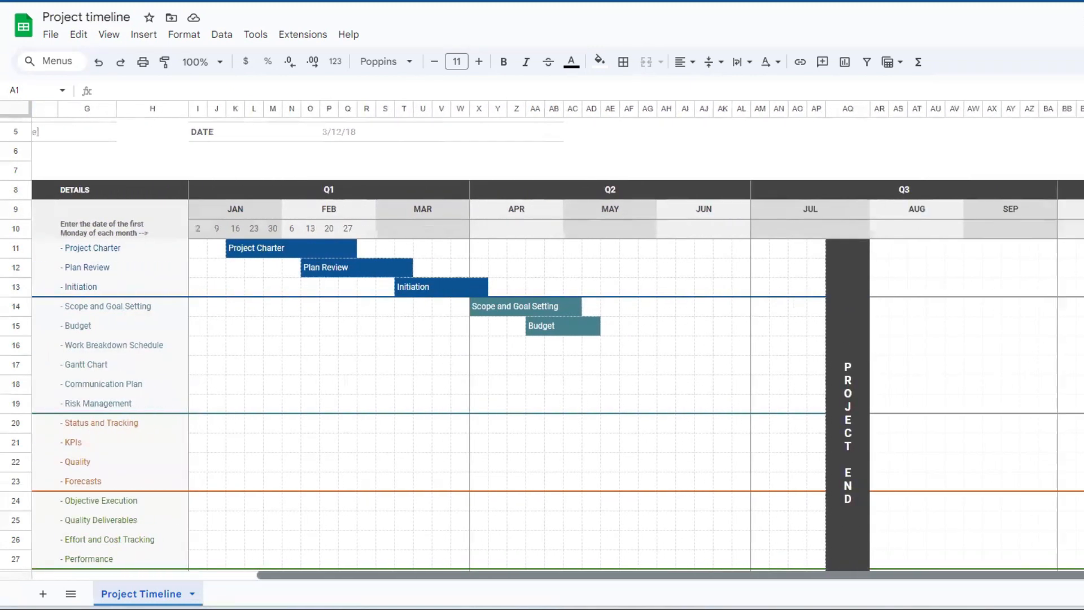
{"action": "scroll", "coordinate": [997, 564], "scroll_direction": "left", "scroll_amount": 5}
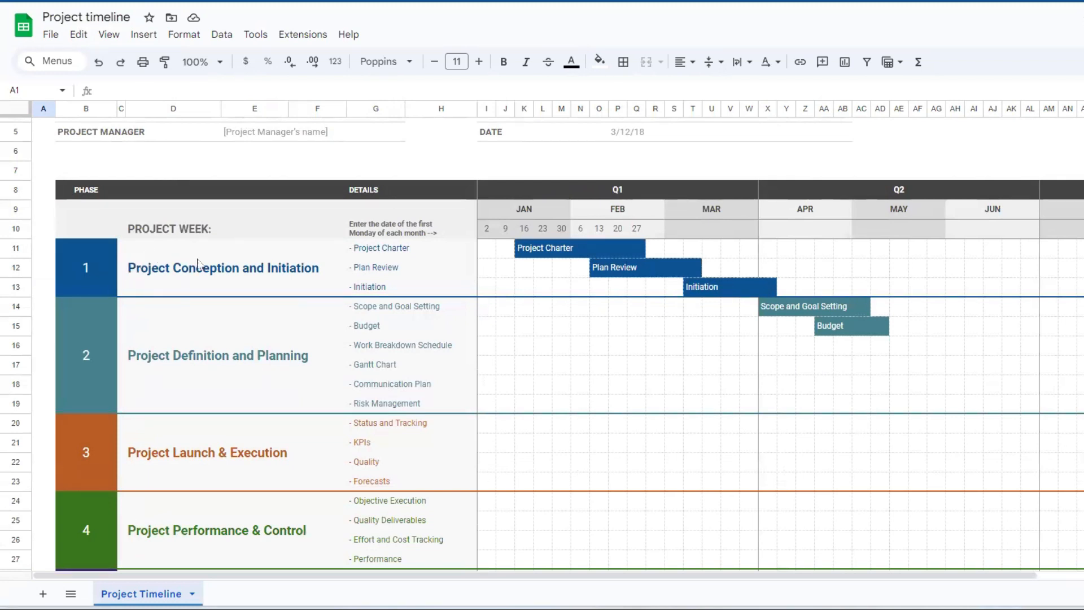
{"action": "scroll", "coordinate": [215, 288], "scroll_direction": "down", "scroll_amount": 3}
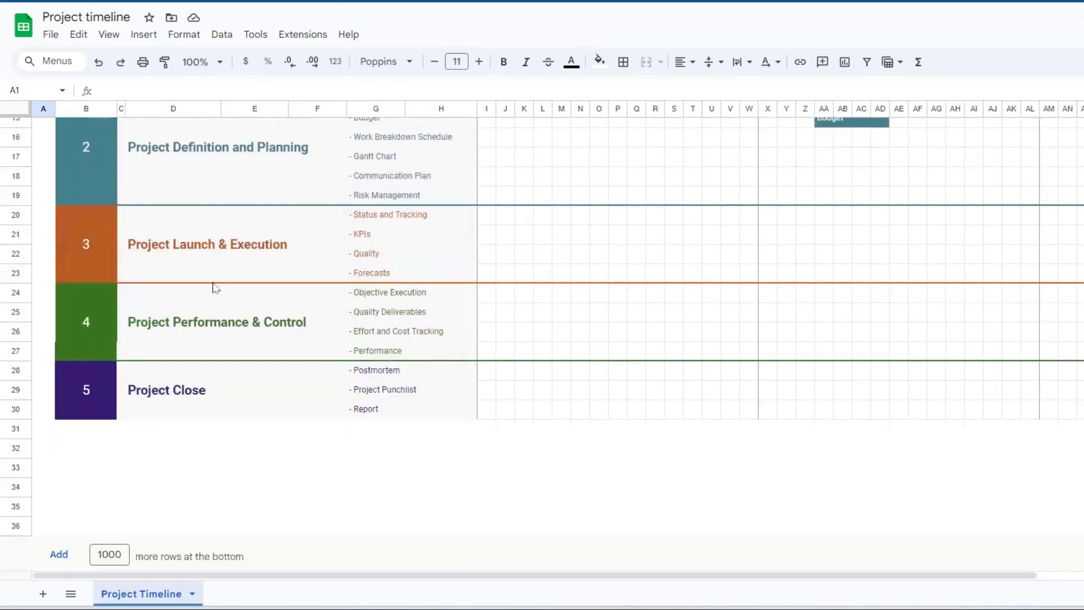
{"action": "scroll", "coordinate": [215, 288], "scroll_direction": "up", "scroll_amount": 2}
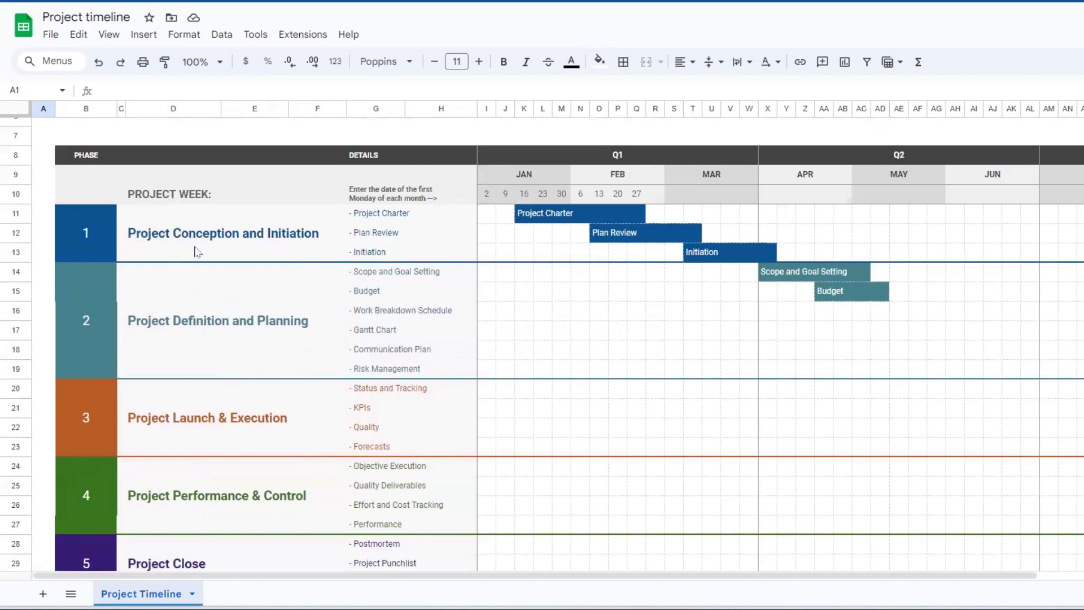
{"action": "scroll", "coordinate": [242, 321], "scroll_direction": "down", "scroll_amount": 3}
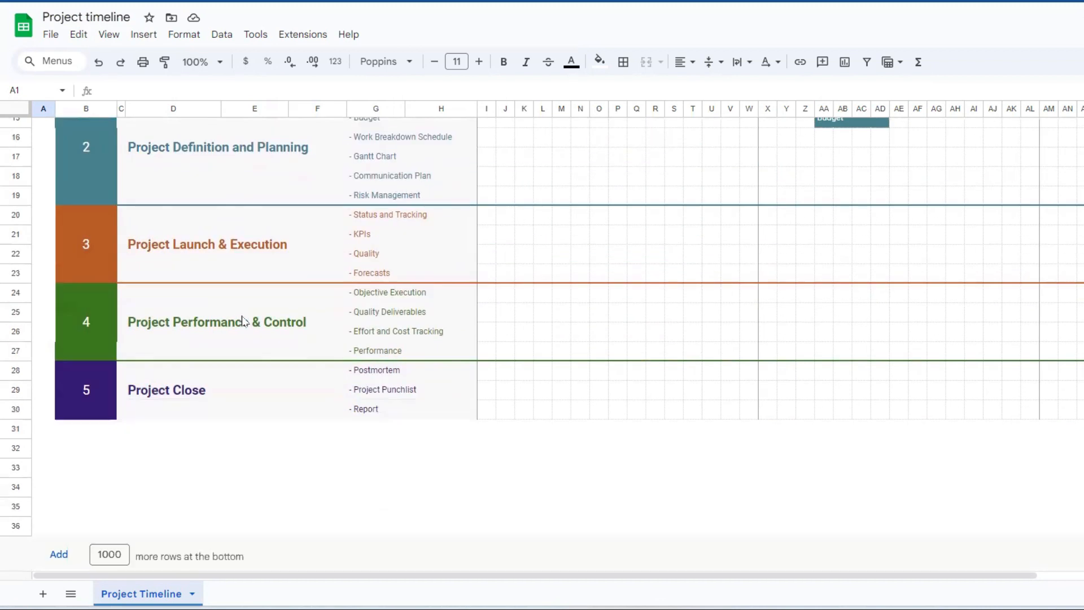
{"action": "scroll", "coordinate": [242, 321], "scroll_direction": "up", "scroll_amount": 5}
{"action": "left_click", "coordinate": [211, 322]}
{"action": "scroll", "coordinate": [210, 321], "scroll_direction": "up", "scroll_amount": 1}
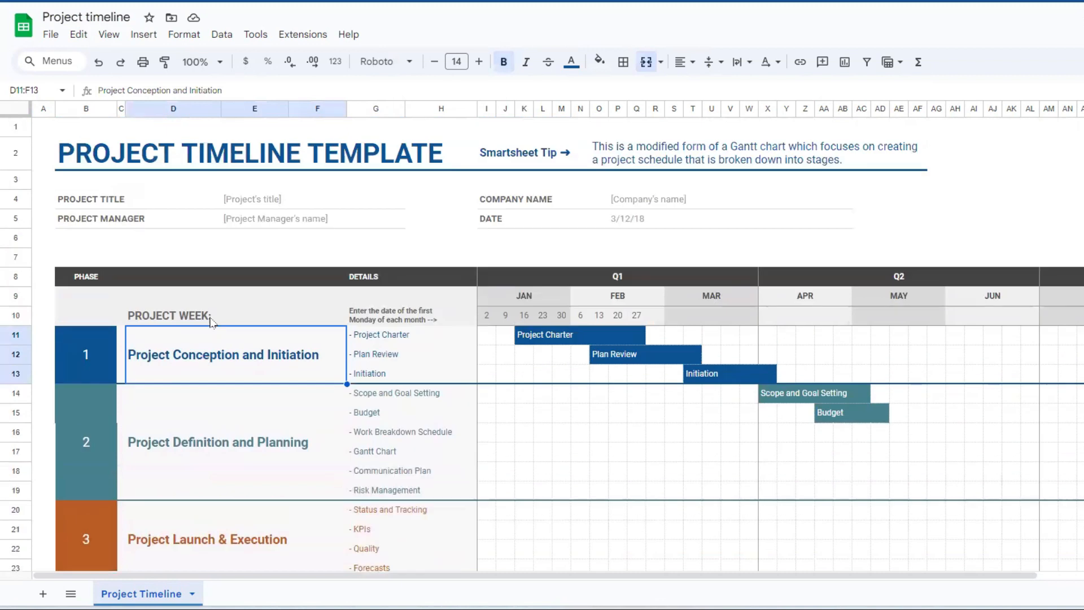
Change the sheet heading to "PROJECT TIMELINE FOR SIX SIGMA Project", replacing the word TEMPLATE
{"action": "left_click", "coordinate": [224, 152]}
{"action": "double_click", "coordinate": [224, 150]}
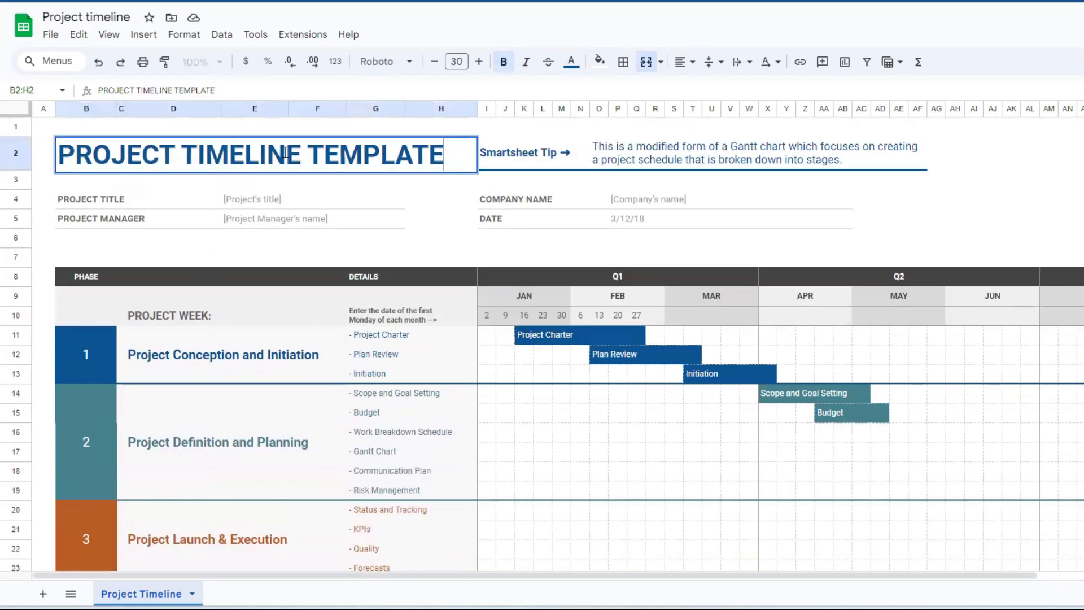
{"action": "left_click_drag", "start_coordinate": [309, 152], "coordinate": [498, 155]}
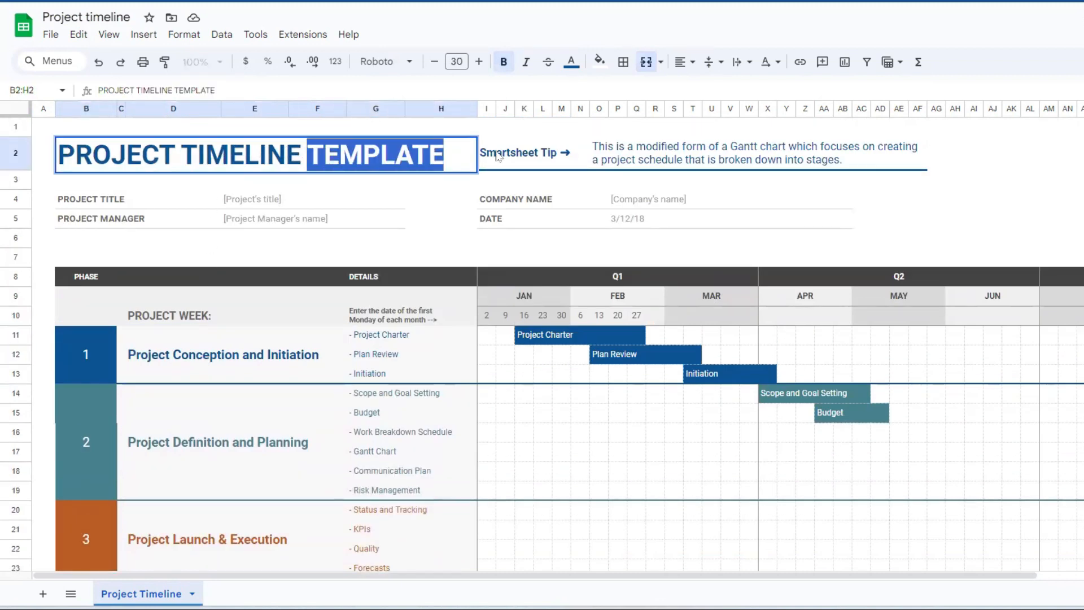
{"action": "type", "text": "for"}
{"action": "key", "text": "BackSpace"}
{"action": "key", "text": "BackSpace"}
{"action": "key", "text": "BackSpace"}
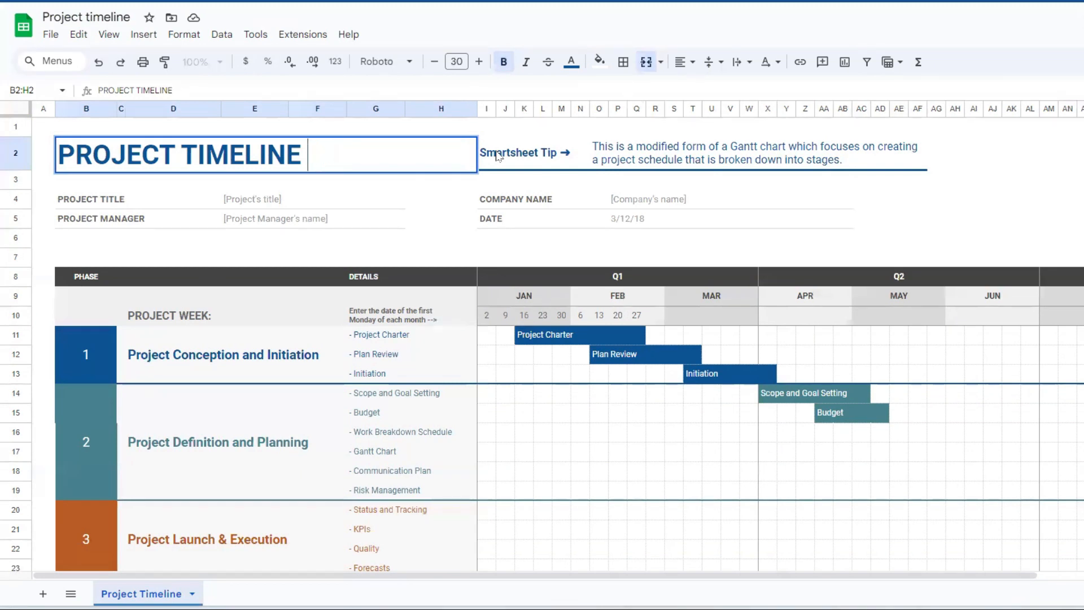
{"action": "type", "text": "FOR SIX SIGMA"}
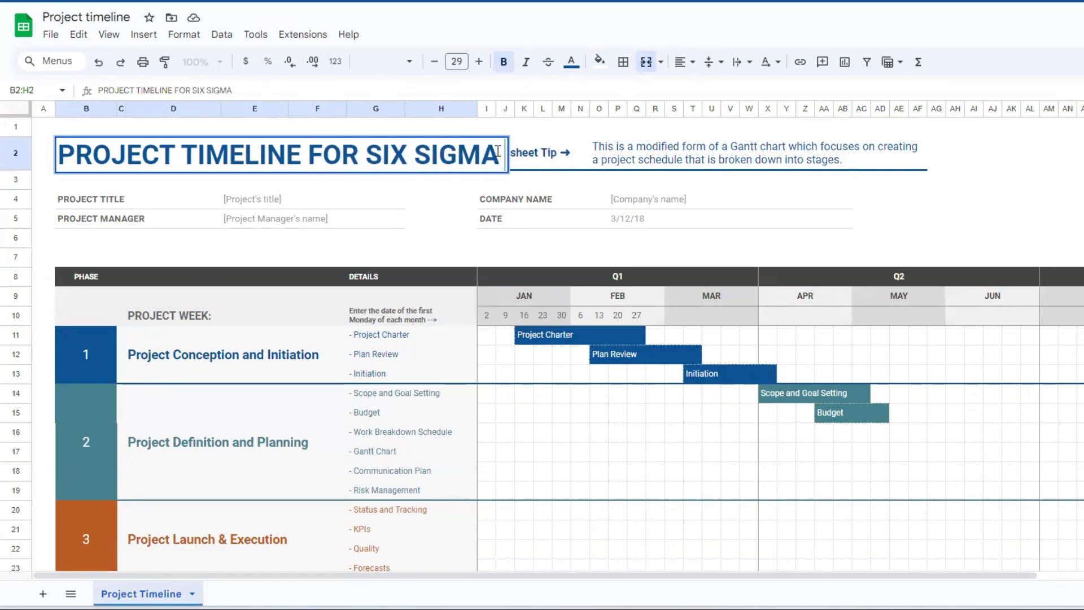
{"action": "type", "text": " Proj"}
{"action": "key", "text": "BackSpace"}
{"action": "key", "text": "BackSpace"}
{"action": "type", "text": "roj"}
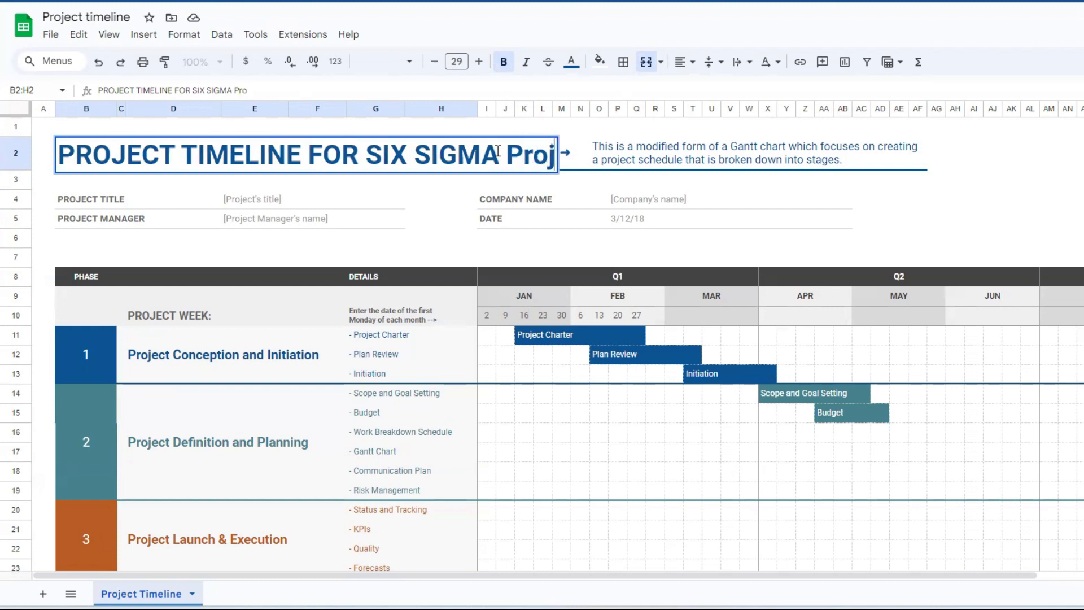
{"action": "type", "text": "ect"}
{"action": "key", "text": "Return"}
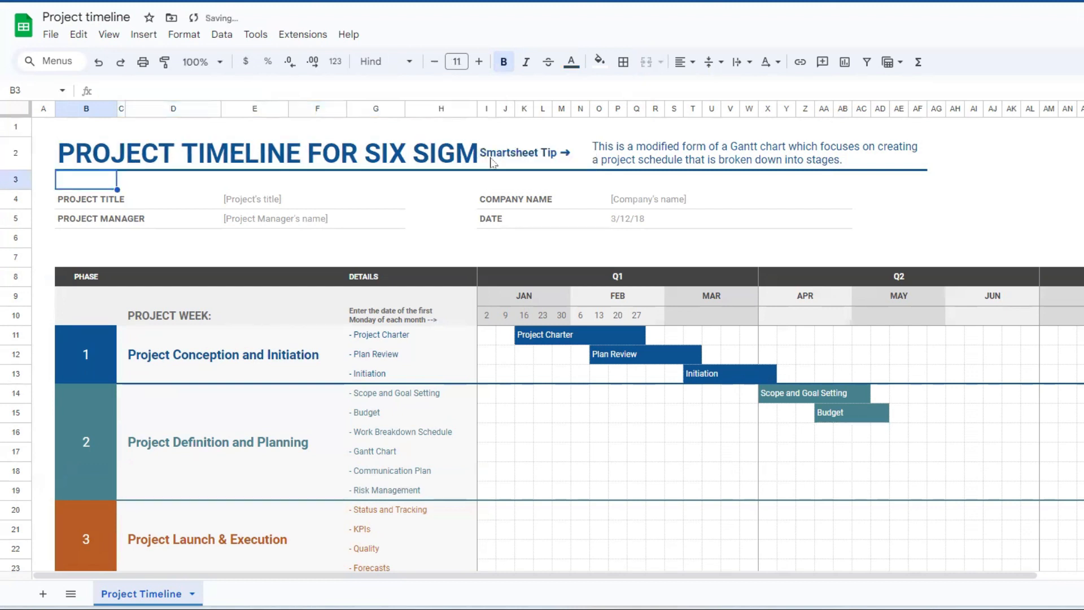
Remove "FOR SIX SIGMA Project" from the sheet heading, keeping only "PROJECT TIMELINE"
{"action": "left_click", "coordinate": [398, 162]}
{"action": "double_click", "coordinate": [397, 161]}
{"action": "left_click_drag", "start_coordinate": [308, 156], "coordinate": [670, 144]}
{"action": "key", "text": "BackSpace"}
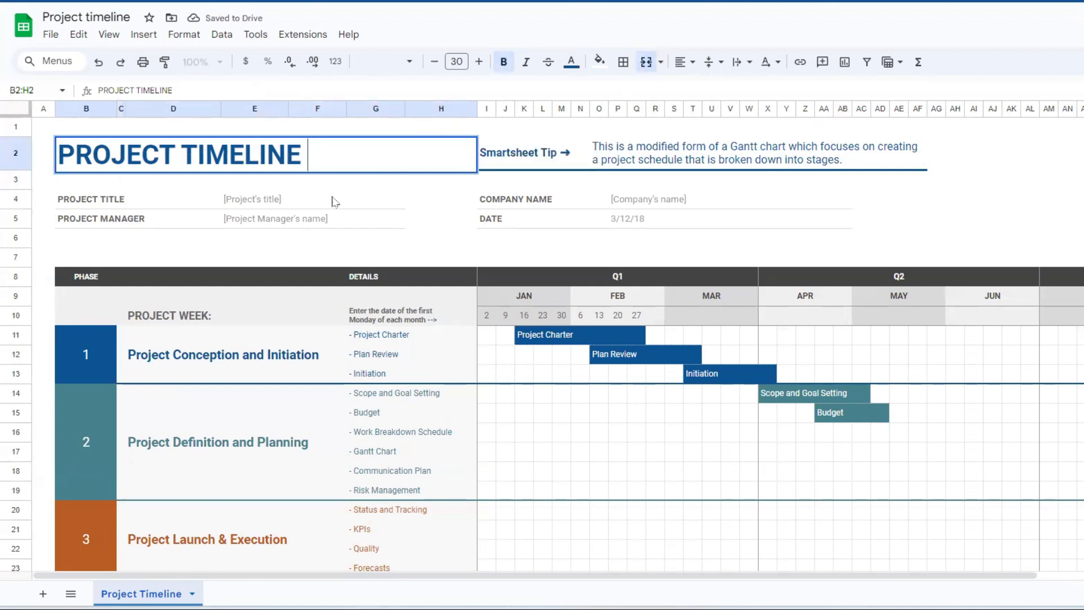
Replace the project title placeholder with "FOR SIX SIGMA Project" and make it bold
{"action": "left_click", "coordinate": [248, 198]}
{"action": "double_click", "coordinate": [247, 197]}
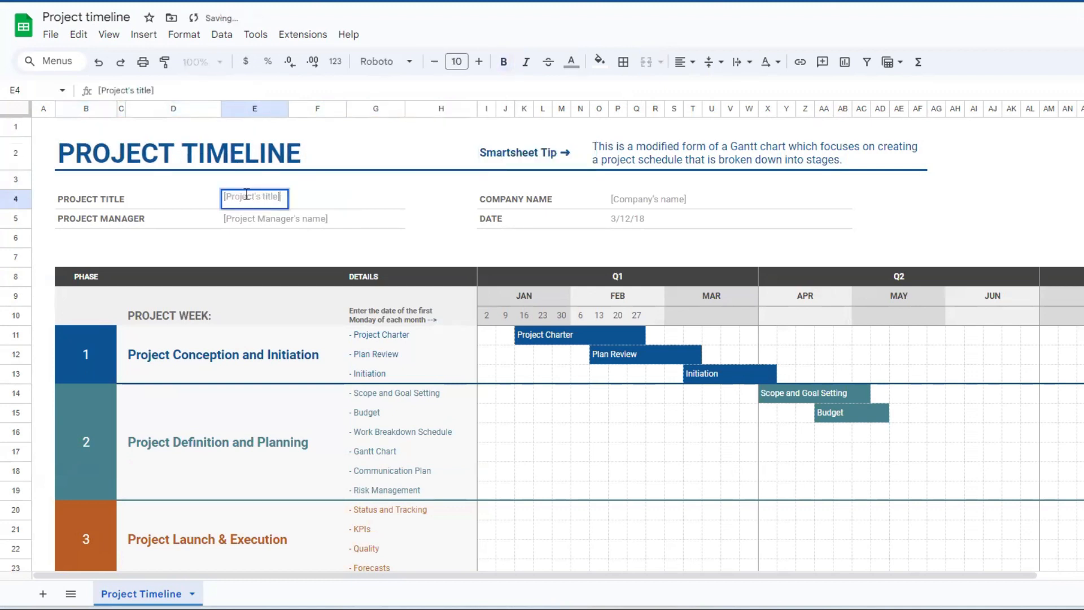
{"action": "key", "text": "ctrl+a"}
{"action": "key", "text": "BackSpace"}
{"action": "type", "text": "FOR SIX SIGMA Project"}
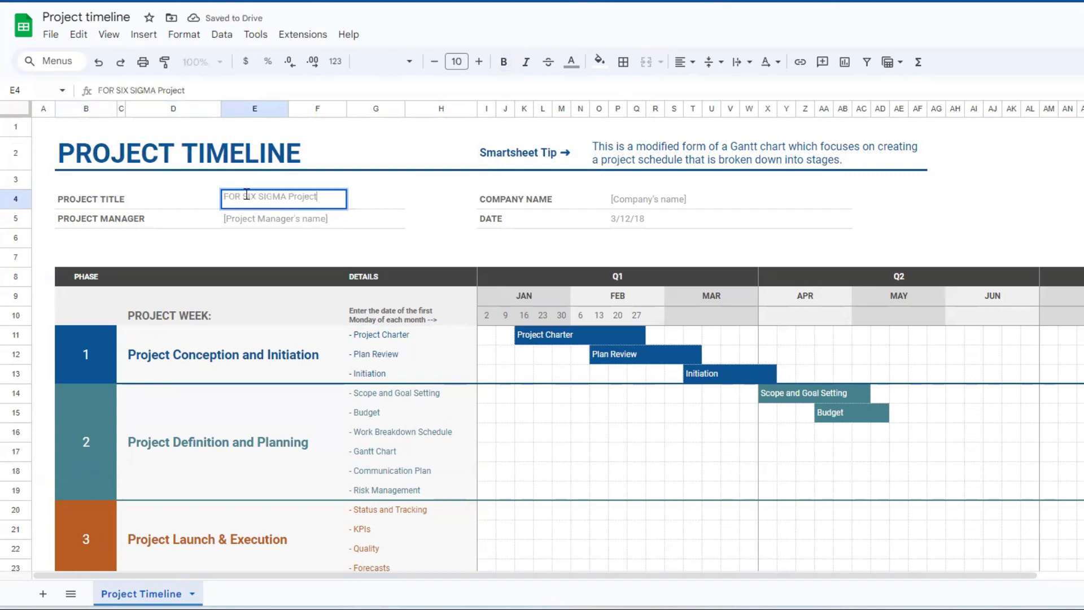
{"action": "key", "text": "Return"}
{"action": "left_click", "coordinate": [247, 198]}
{"action": "key", "text": "ctrl+b"}
{"action": "left_click", "coordinate": [278, 323]}
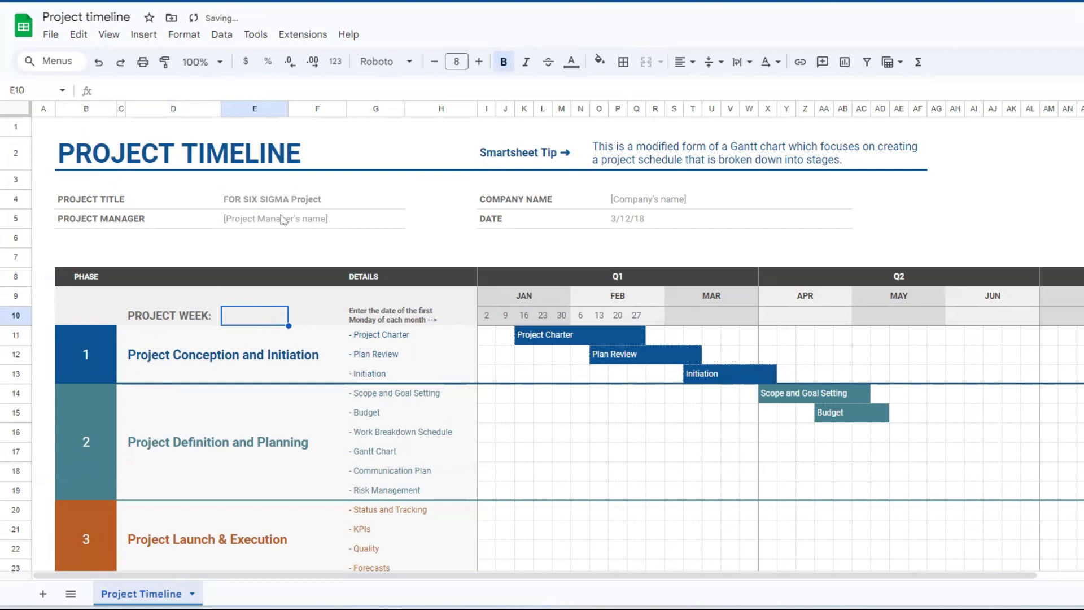
Rename phase 1, Project Conception and Initiation, as "Define"
{"action": "left_click", "coordinate": [201, 367]}
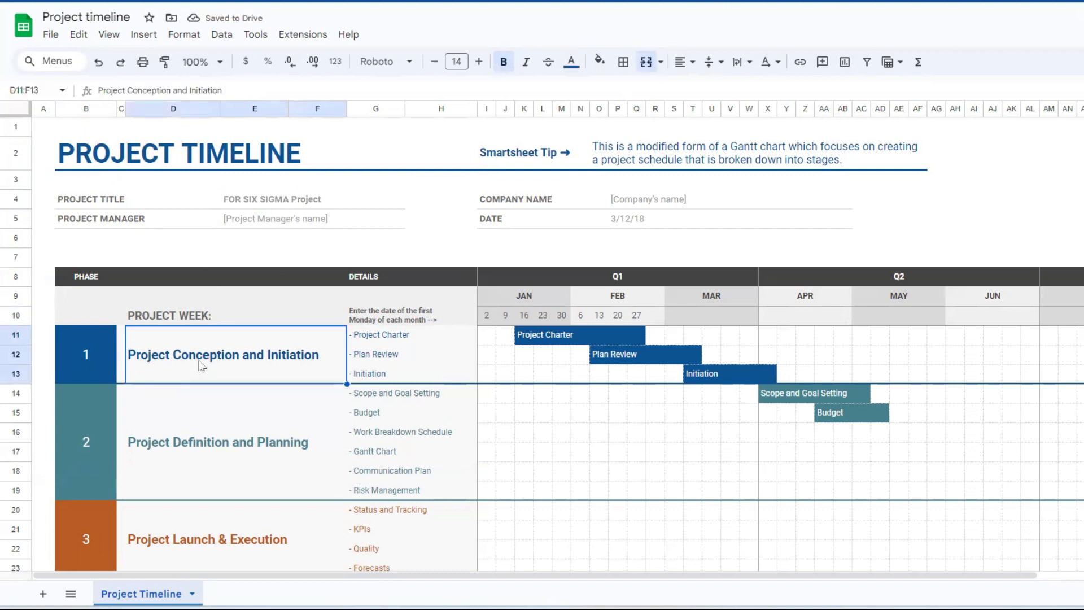
{"action": "type", "text": "D"}
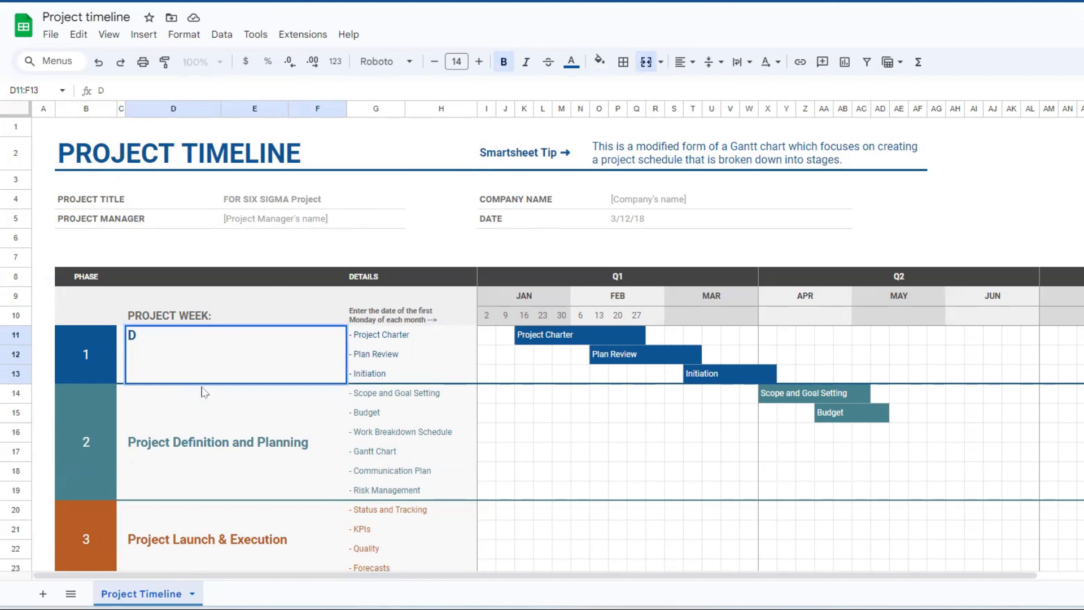
{"action": "type", "text": "efine"}
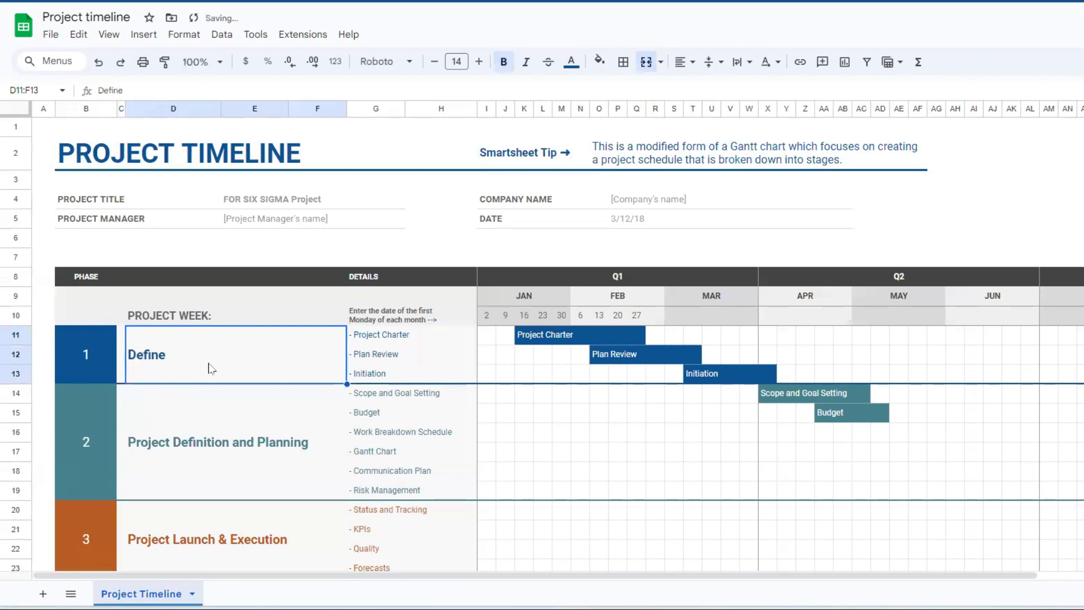
Rename phase 2, Project Definition and Planning, as "Measure"
{"action": "left_click", "coordinate": [179, 429]}
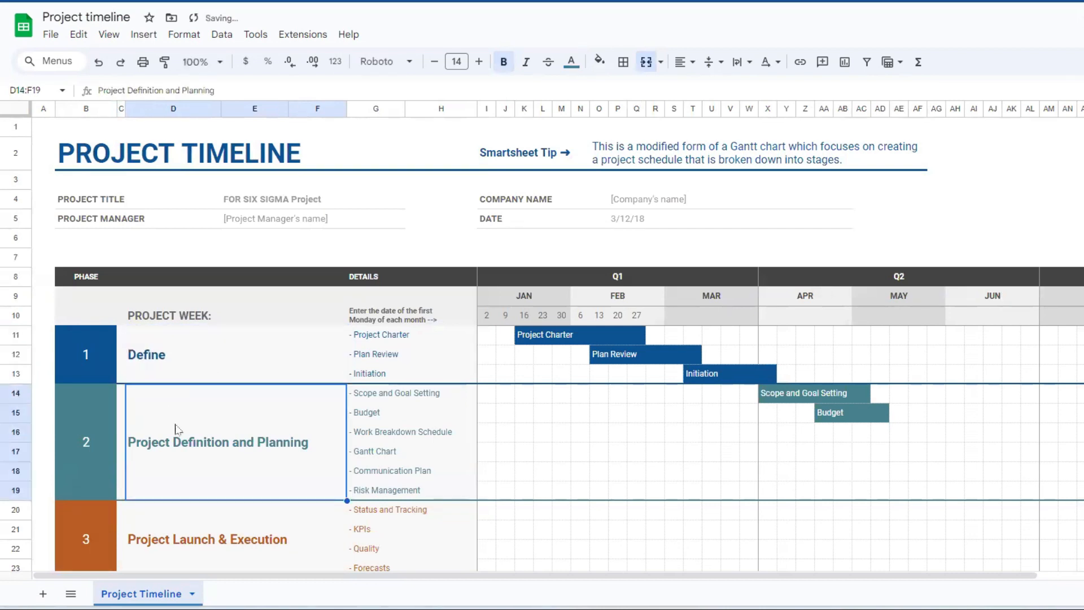
{"action": "type", "text": "mEA"}
{"action": "key", "text": "BackSpace"}
{"action": "key", "text": "BackSpace"}
{"action": "key", "text": "BackSpace"}
{"action": "type", "text": "M"}
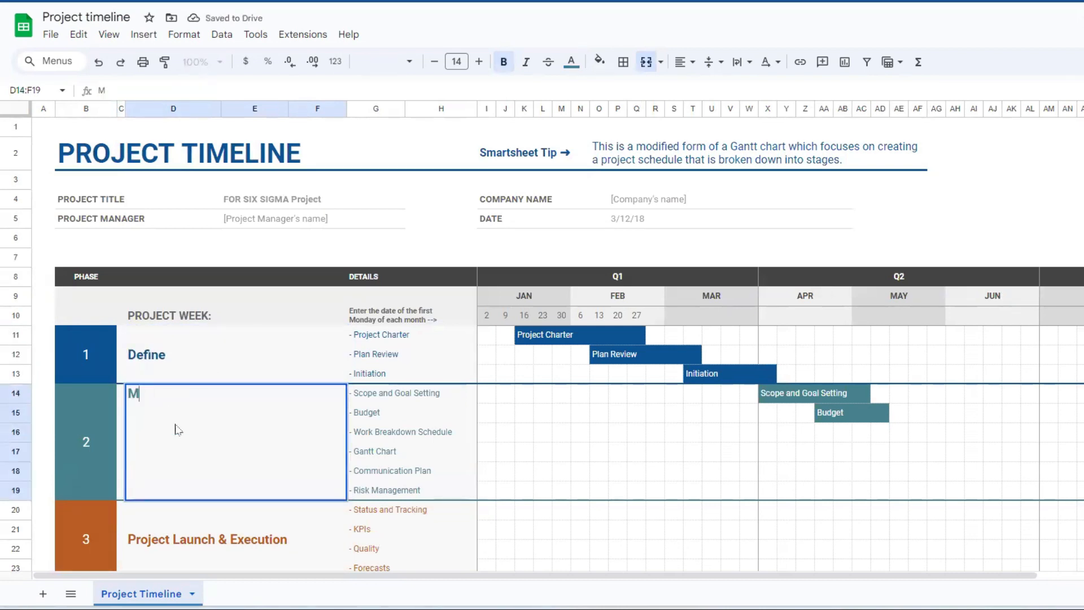
{"action": "type", "text": "easure"}
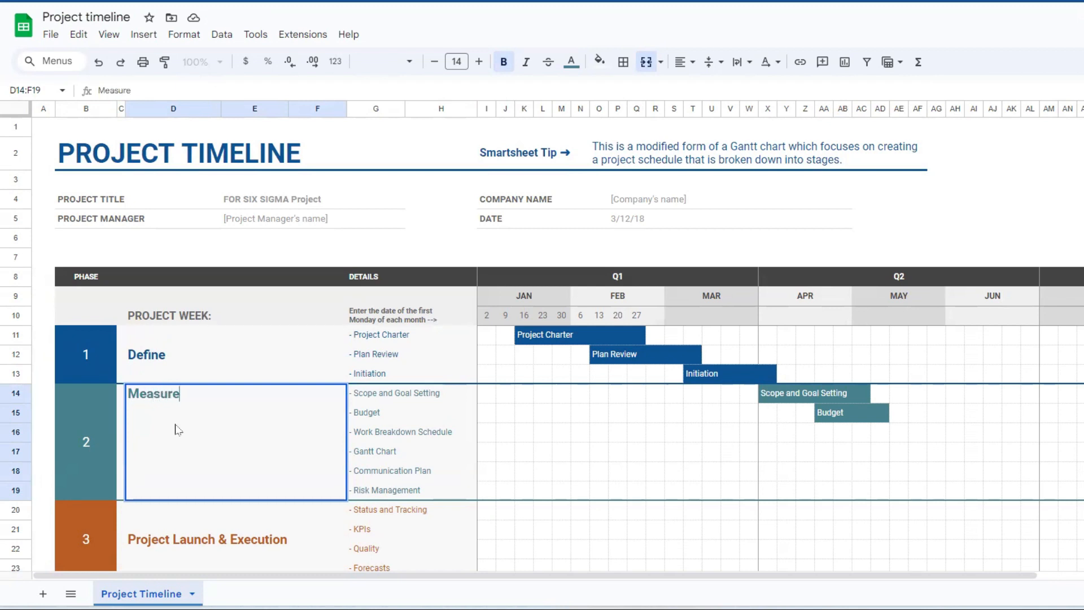
Rename phase 3 as "Analyze" and phase 4 as "Improve"
{"action": "left_click", "coordinate": [163, 547]}
{"action": "scroll", "coordinate": [220, 418], "scroll_direction": "down", "scroll_amount": 5}
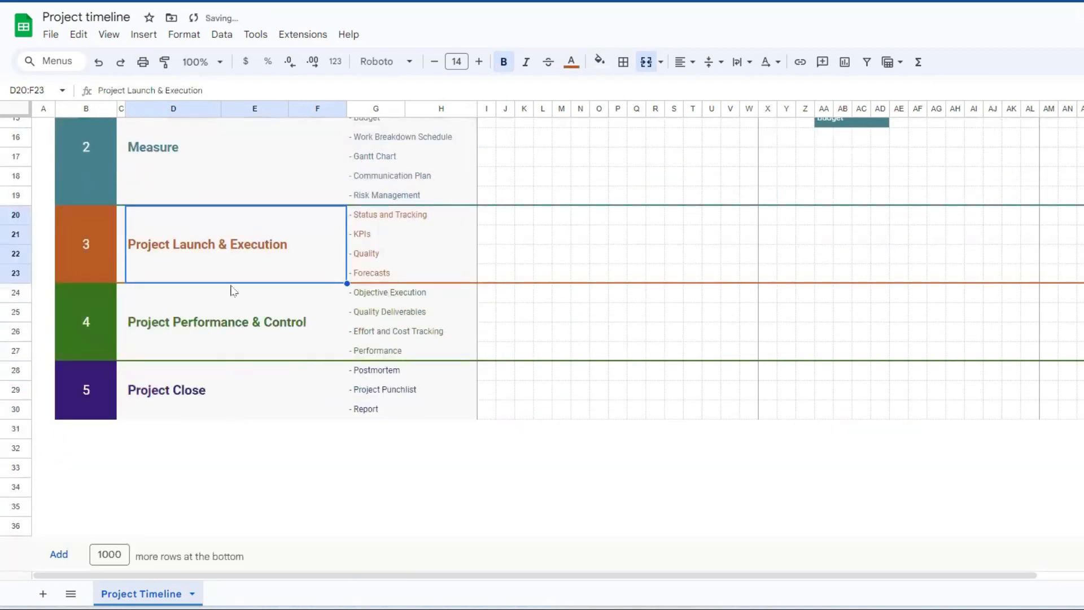
{"action": "type", "text": "Analyze"}
{"action": "left_click", "coordinate": [232, 326]}
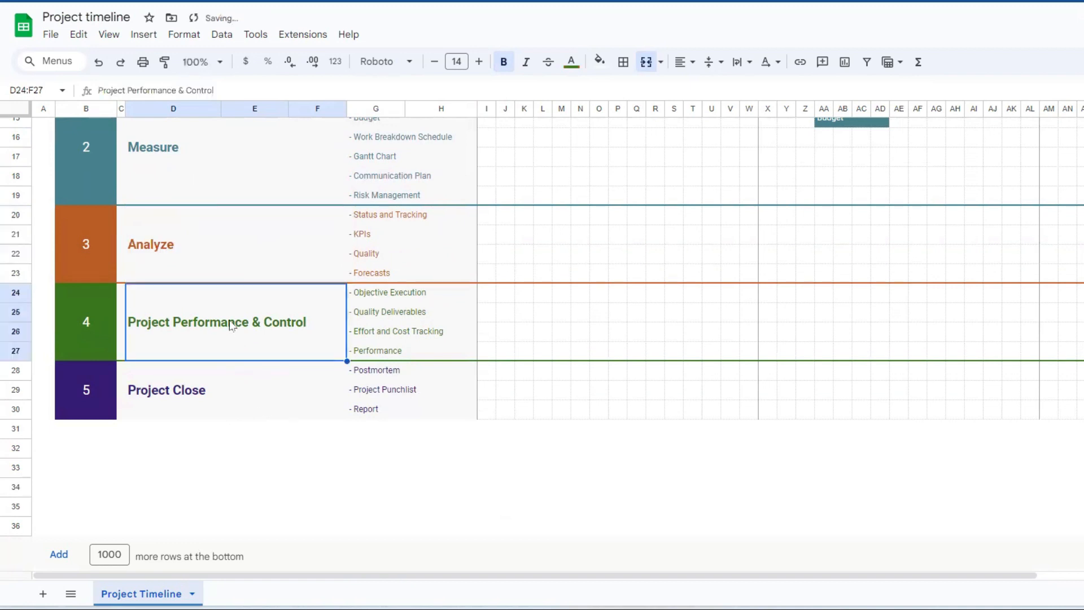
{"action": "type", "text": "Imp"}
{"action": "key", "text": "BackSpace"}
{"action": "type", "text": "prove"}
Rename phase 5, Project Close, as "Control"
{"action": "left_click", "coordinate": [169, 389]}
{"action": "type", "text": "Control"}
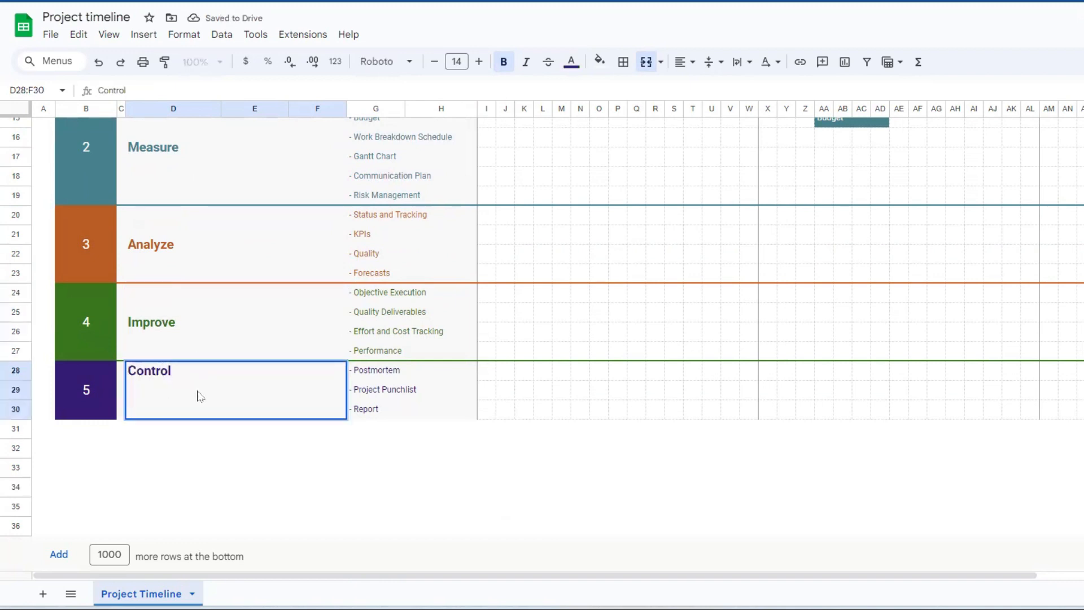
{"action": "scroll", "coordinate": [236, 288], "scroll_direction": "up", "scroll_amount": 5}
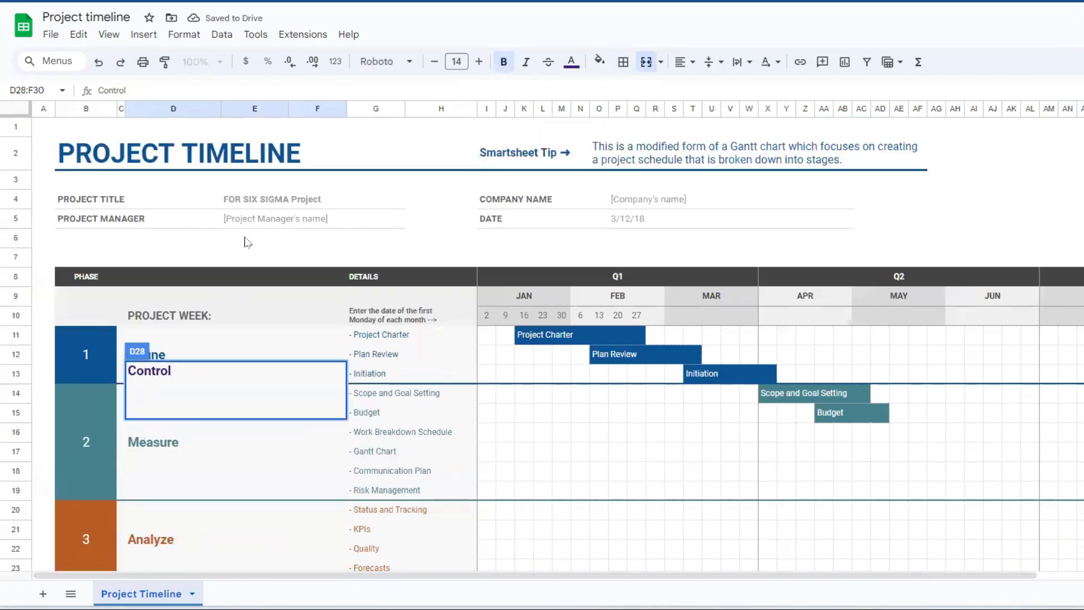
{"action": "left_click", "coordinate": [148, 240]}
Enter the note "New project = DMADV" in cell B6, below the Project Manager label
{"action": "left_click", "coordinate": [102, 244]}
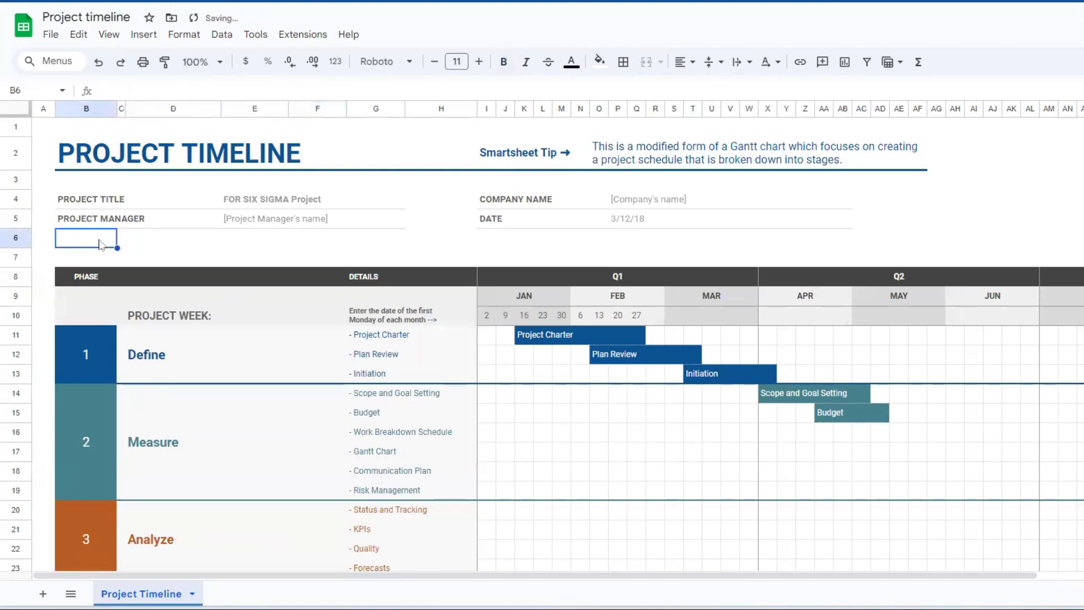
{"action": "type", "text": "New"}
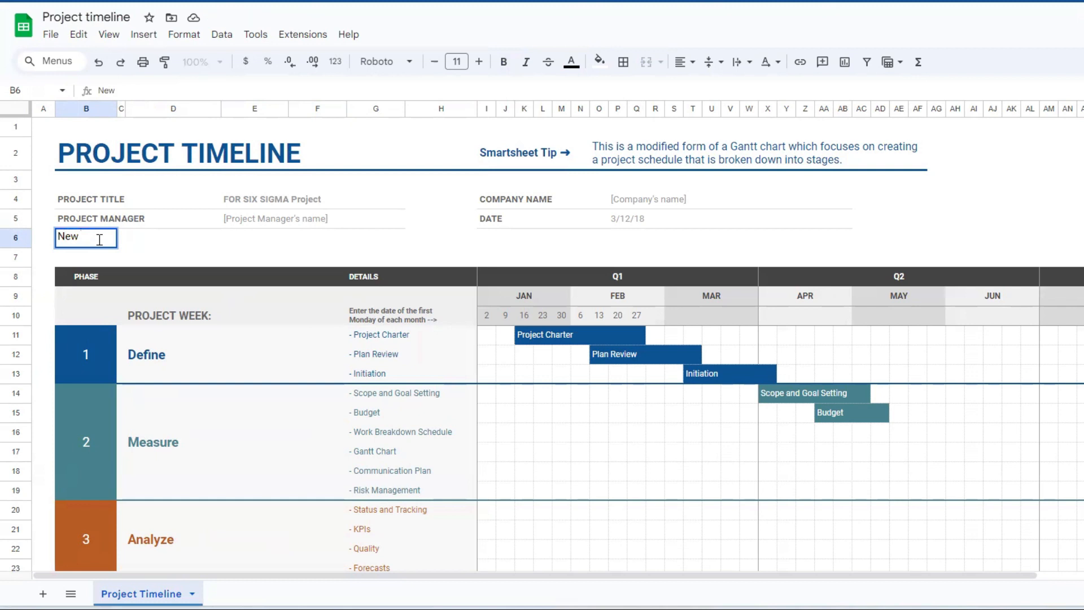
{"action": "type", "text": " project = DMA"}
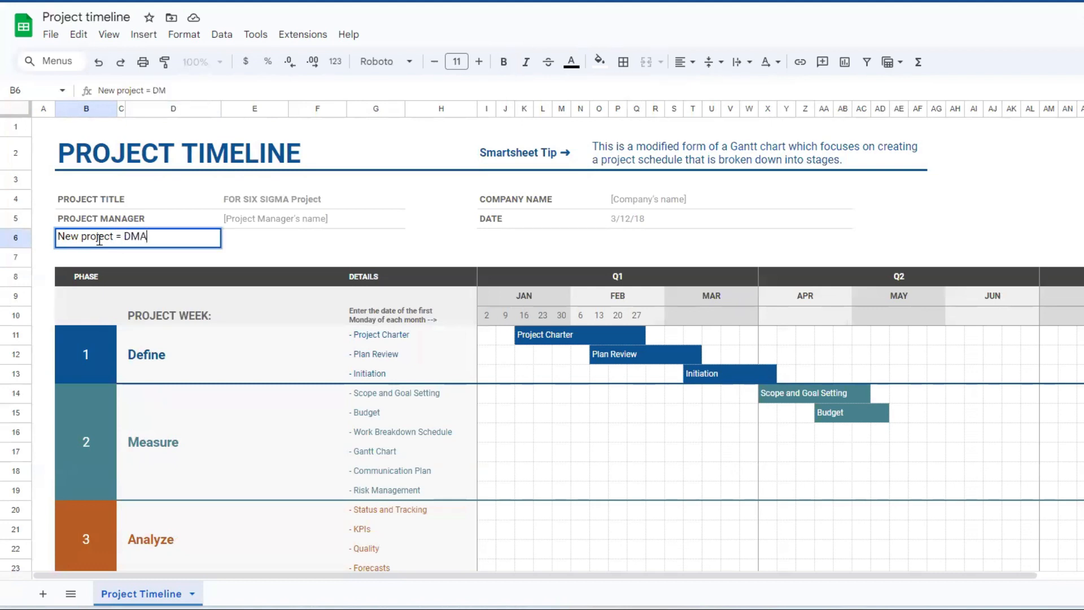
{"action": "type", "text": "DV"}
{"action": "key", "text": "Return"}
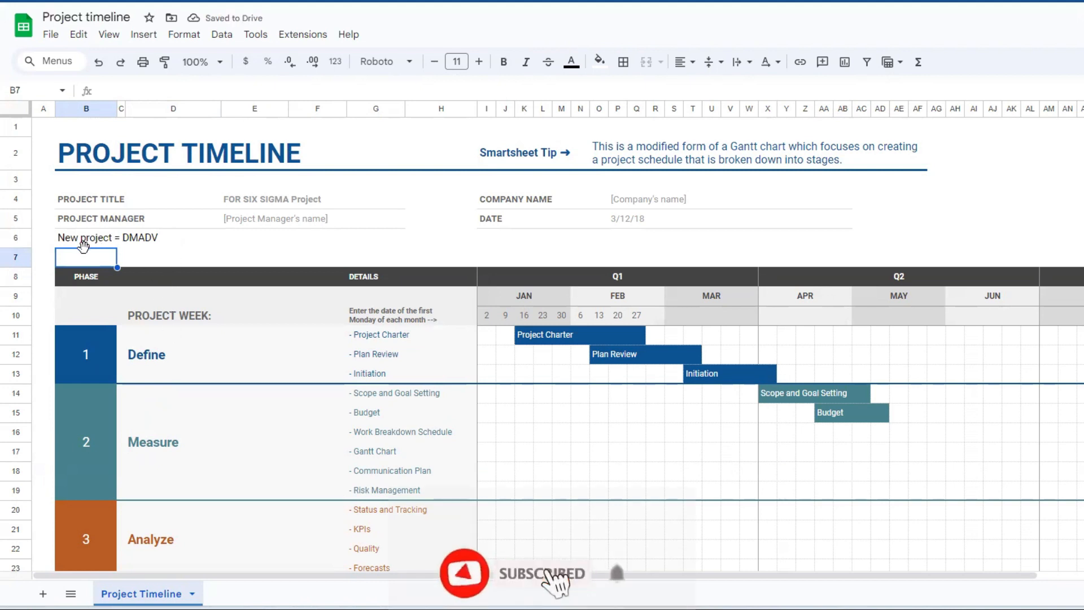
Add the note "Existing Process = DMAIC" in cell B7, below the new project note
{"action": "type", "text": "Exist"}
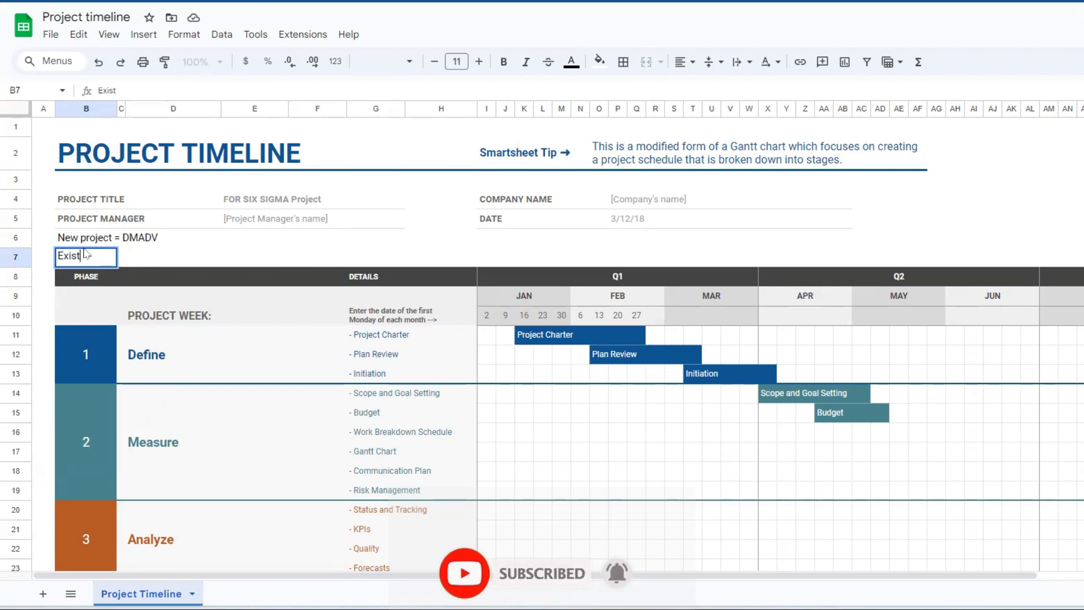
{"action": "type", "text": "i"}
{"action": "type", "text": "ng P"}
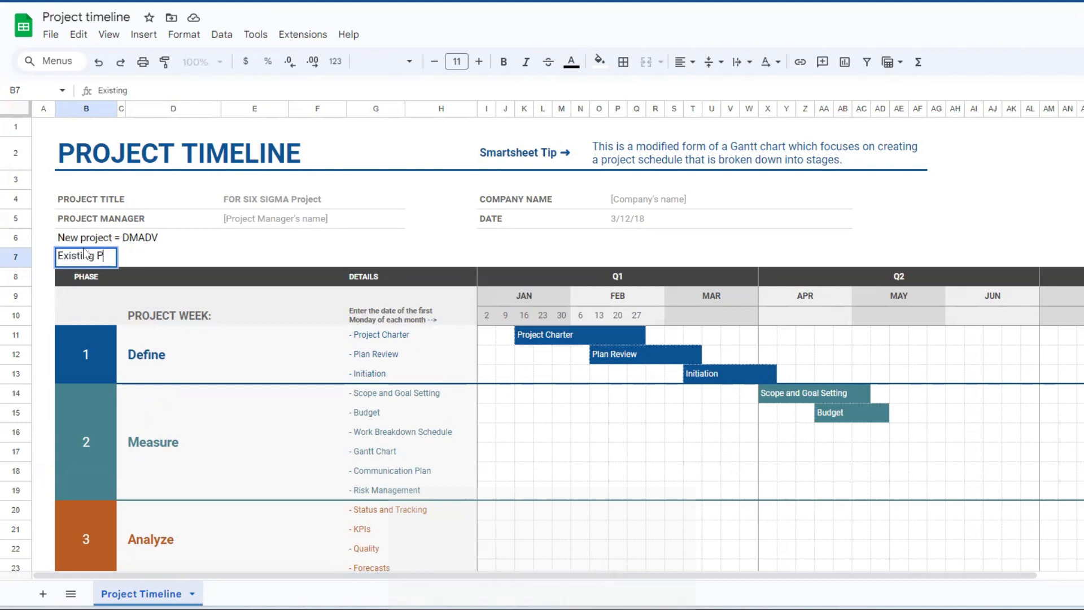
{"action": "type", "text": "rocess = DMAIC"}
{"action": "key", "text": "Return"}
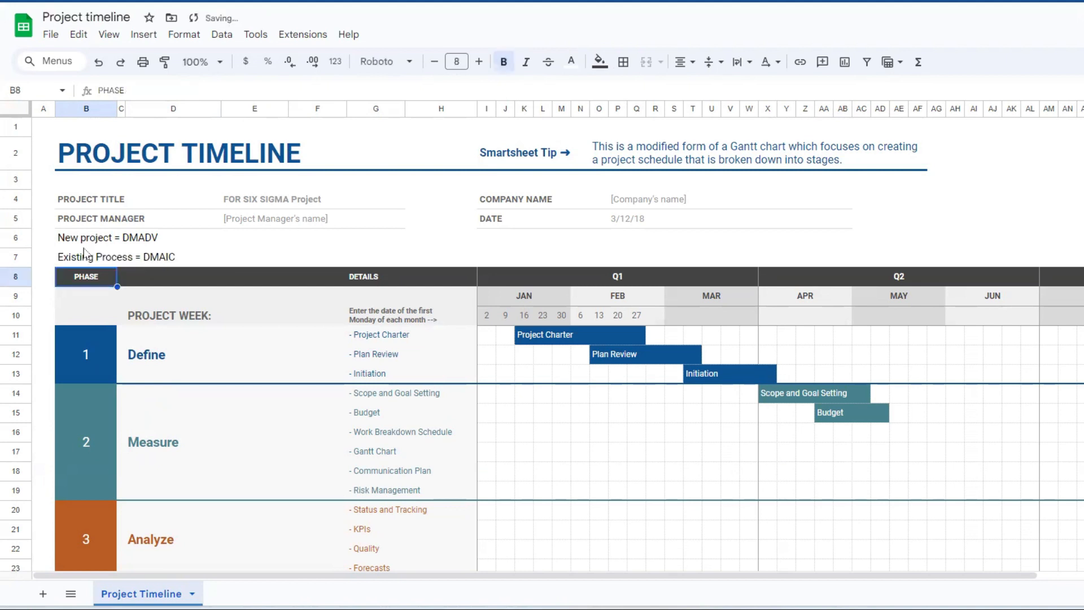
{"action": "left_click", "coordinate": [178, 312]}
{"action": "left_click", "coordinate": [364, 341]}
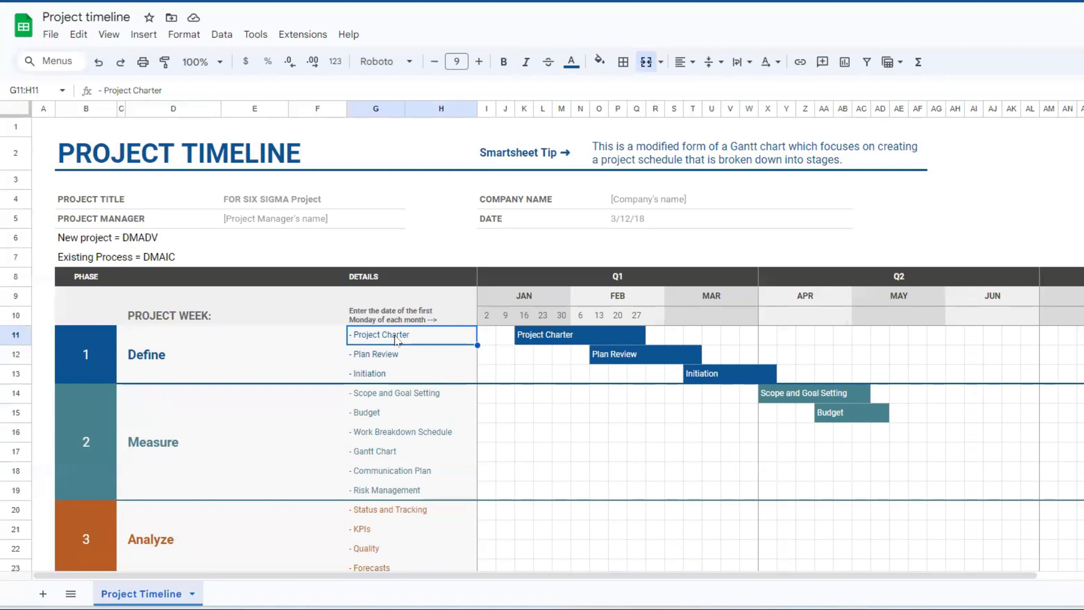
{"action": "left_click", "coordinate": [364, 360]}
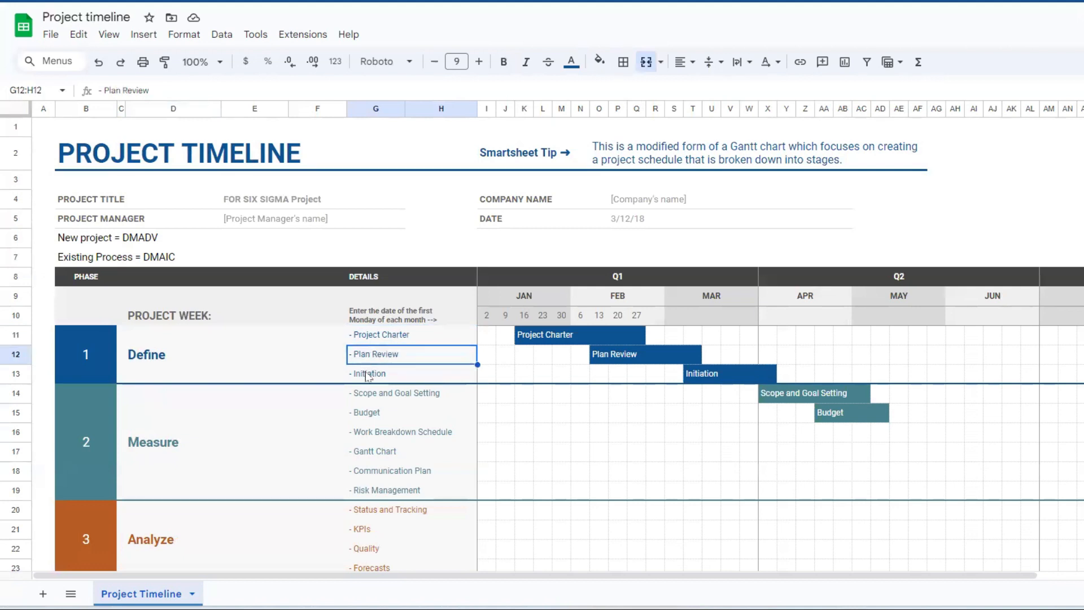
{"action": "left_click", "coordinate": [365, 373]}
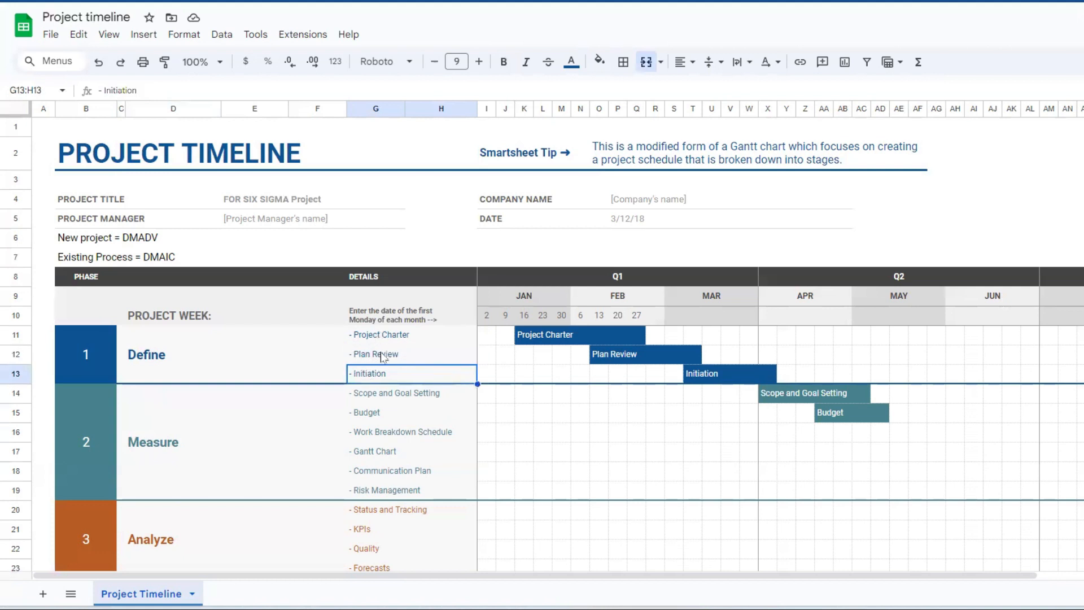
Clear all the detail entries of the Measure phase, from Scope and Goal Setting through Risk Management
{"action": "scroll", "coordinate": [382, 357], "scroll_direction": "down", "scroll_amount": 3}
{"action": "left_click_drag", "start_coordinate": [381, 309], "coordinate": [390, 401]}
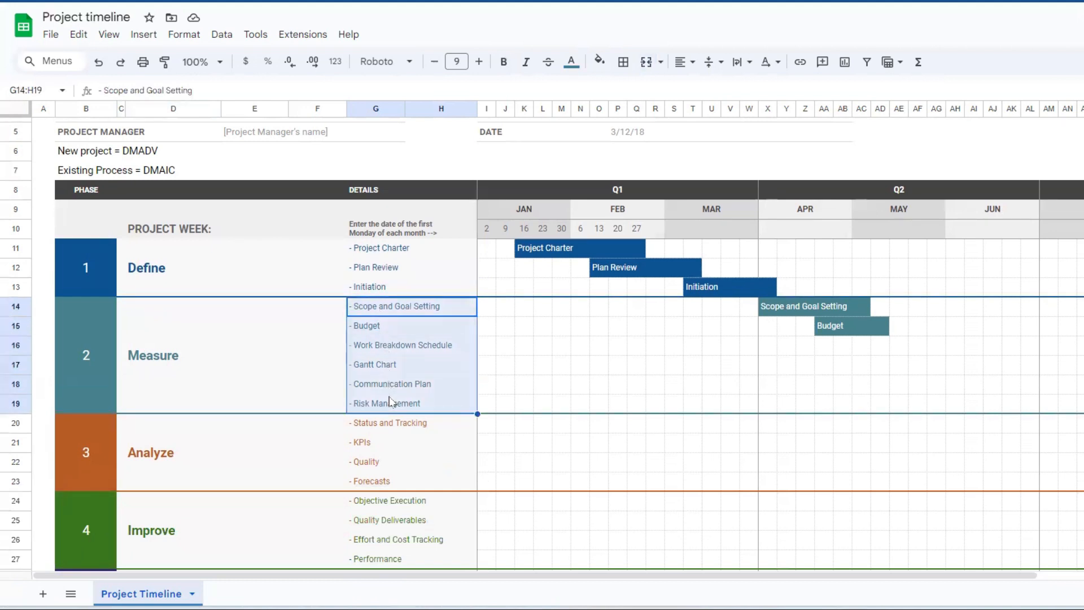
{"action": "key", "text": "Delete"}
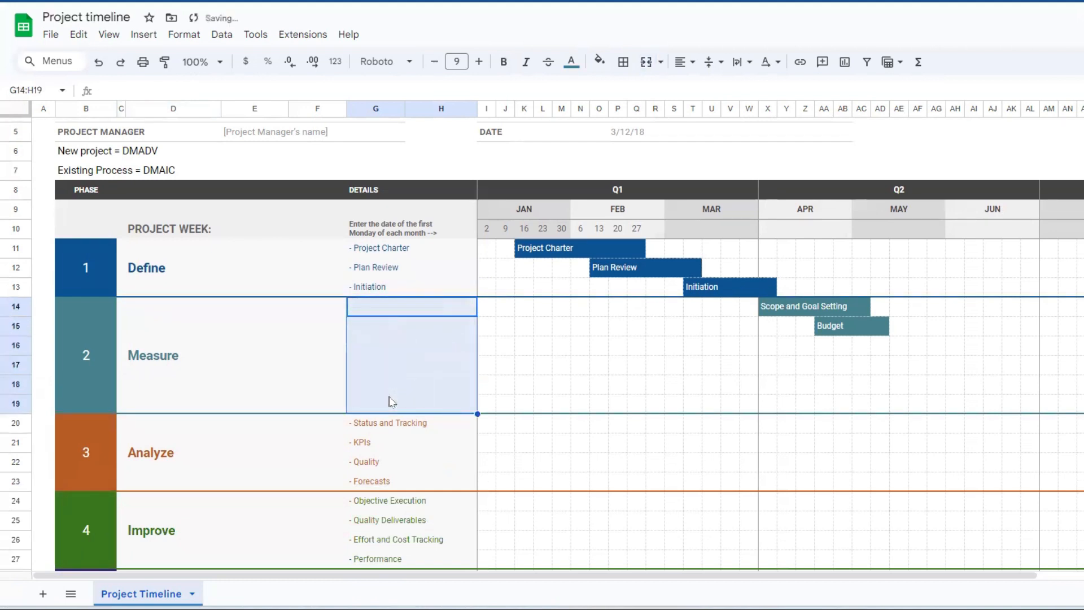
Enter "Baseline data" and "Targets" as the first two details of the Measure phase
{"action": "left_click", "coordinate": [380, 315]}
{"action": "type", "text": "bAS"}
{"action": "key", "text": "BackSpace"}
{"action": "key", "text": "BackSpace"}
{"action": "key", "text": "BackSpace"}
{"action": "type", "text": "Base"}
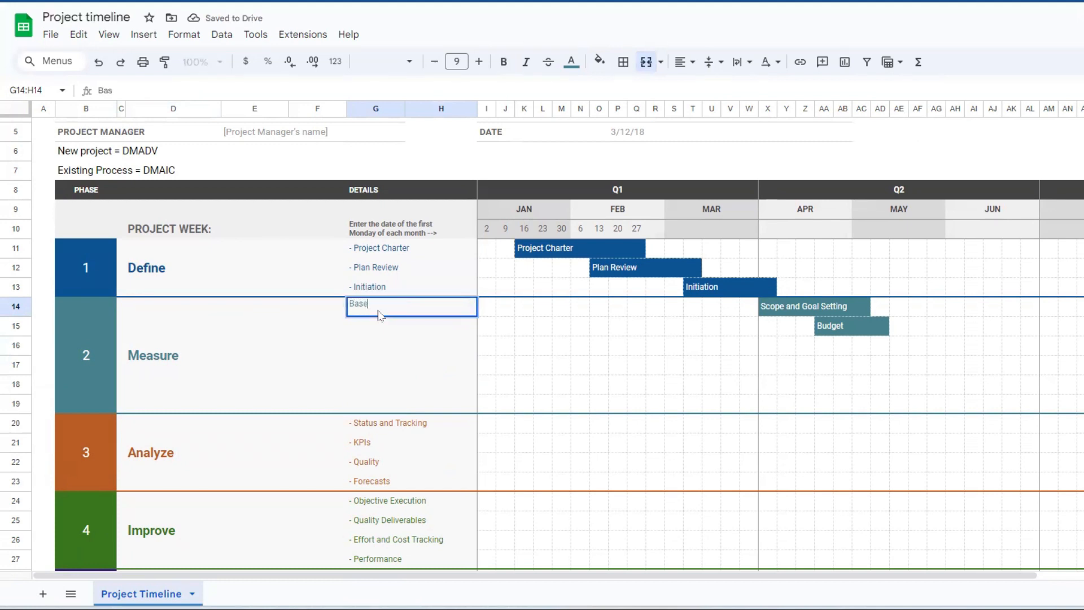
{"action": "type", "text": "line data"}
{"action": "key", "text": "Return"}
{"action": "type", "text": "Targets"}
{"action": "key", "text": "Return"}
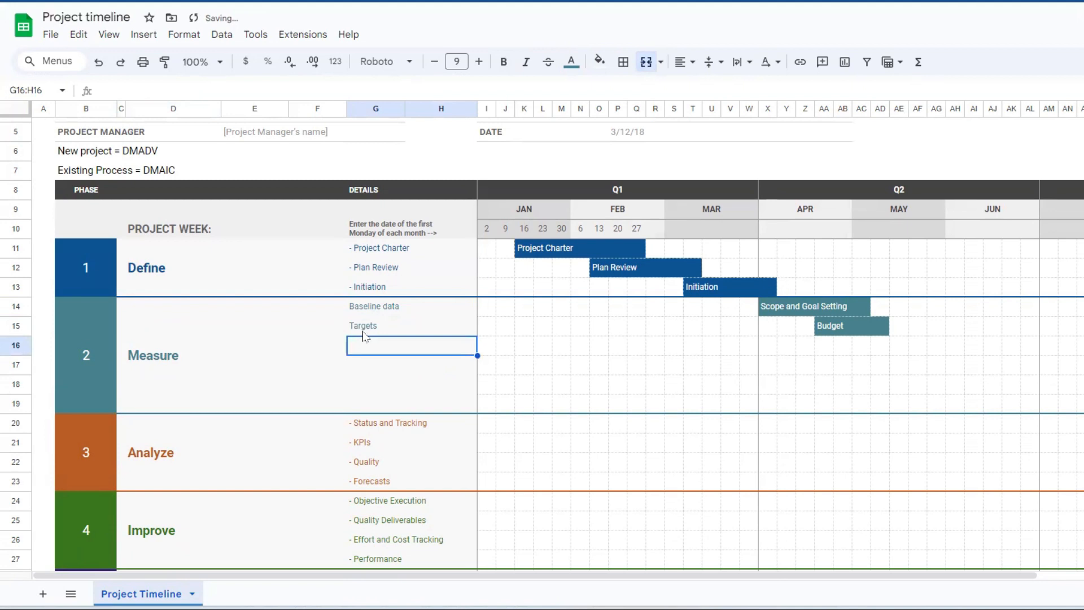
Add "Process capability Cp Cpk" as the third detail of the Measure phase
{"action": "type", "text": "Process c"}
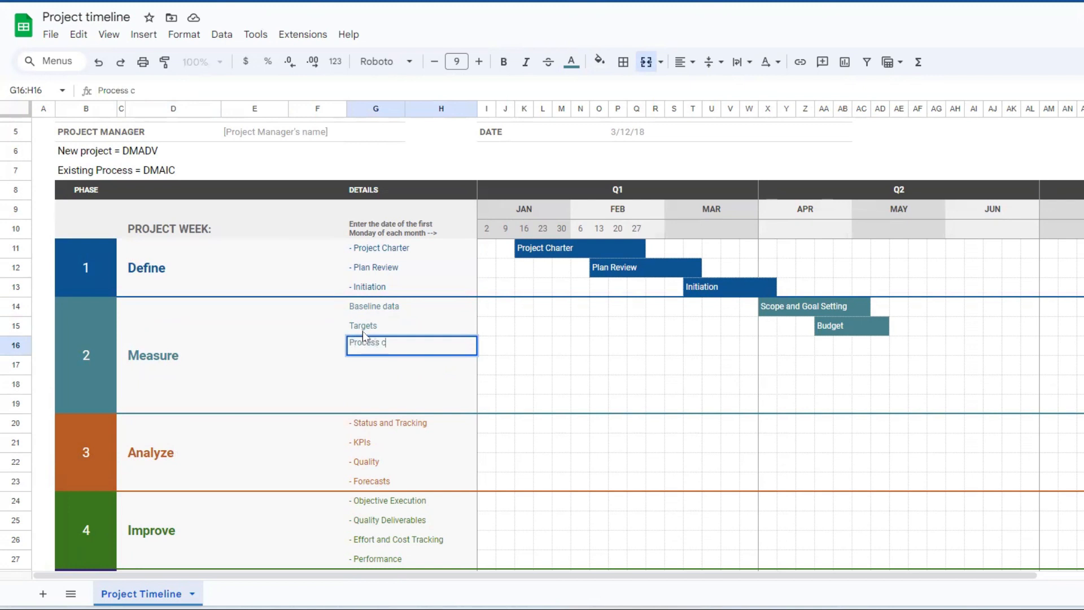
{"action": "type", "text": "apability "}
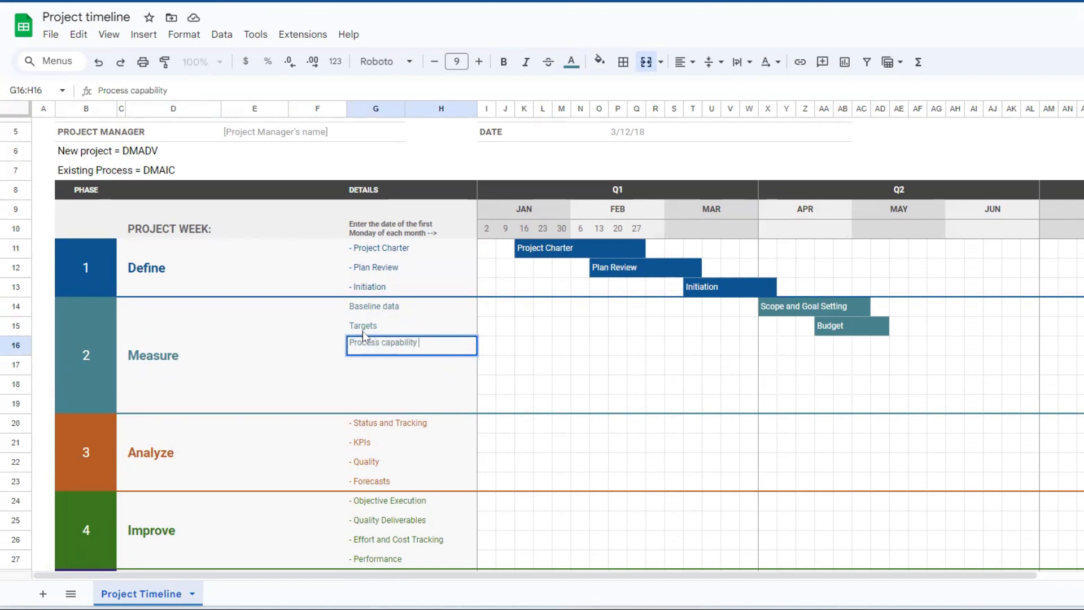
{"action": "type", "text": "Cp Cpk"}
{"action": "key", "text": "Return"}
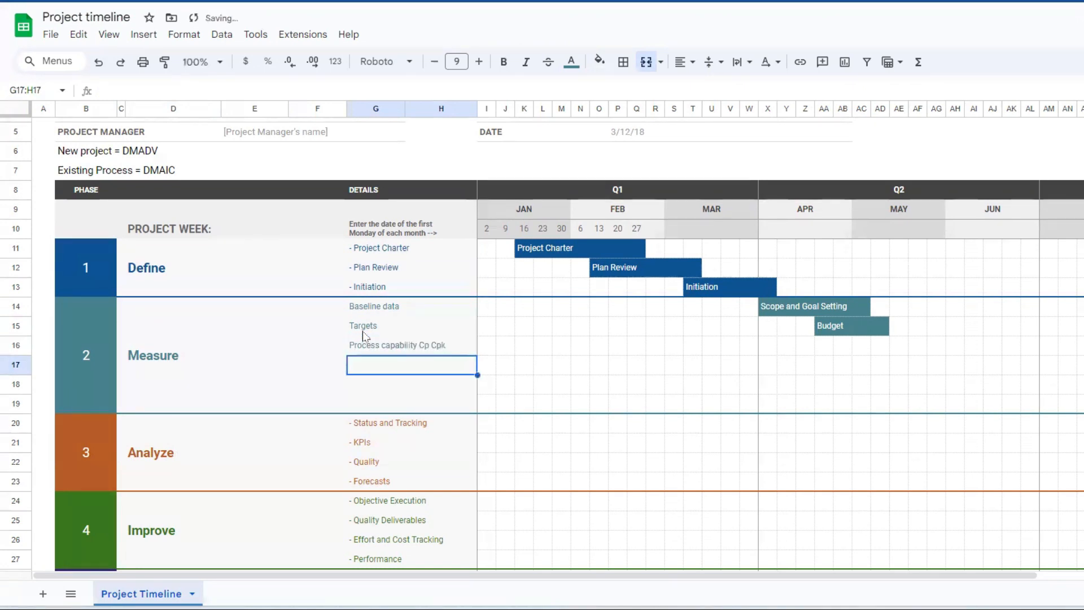
Add "Control Chart - Stability" and "MSA" as the fourth and fifth details of the Measure phase
{"action": "type", "text": "Q"}
{"action": "type", "text": "ontrol C"}
{"action": "type", "text": "hart"}
{"action": "type", "text": " - Stab"}
{"action": "type", "text": "ility"}
{"action": "key", "text": "Return"}
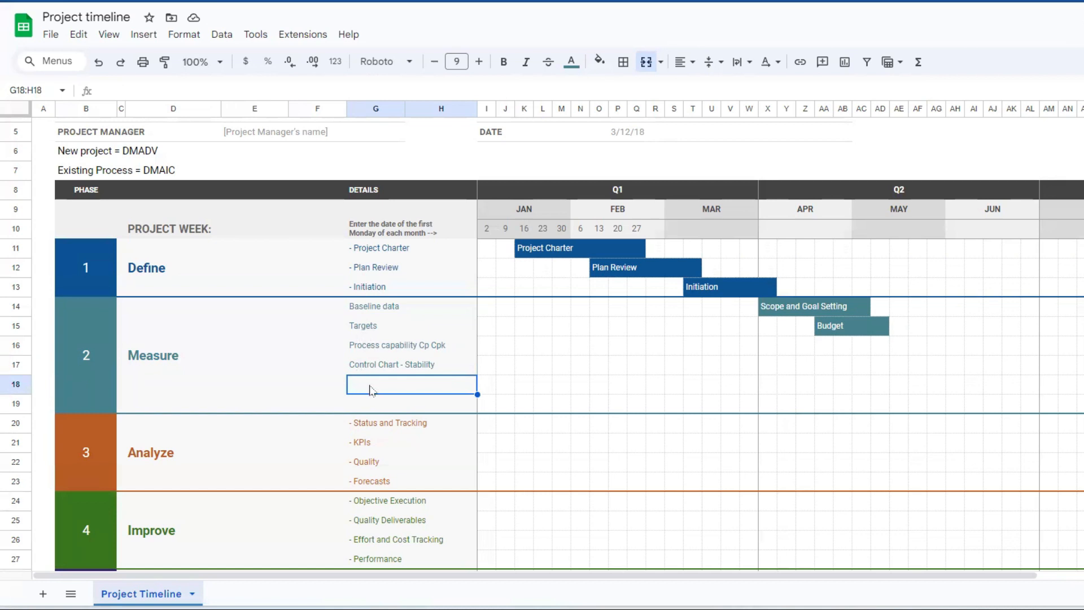
{"action": "type", "text": "MSA"}
{"action": "key", "text": "Return"}
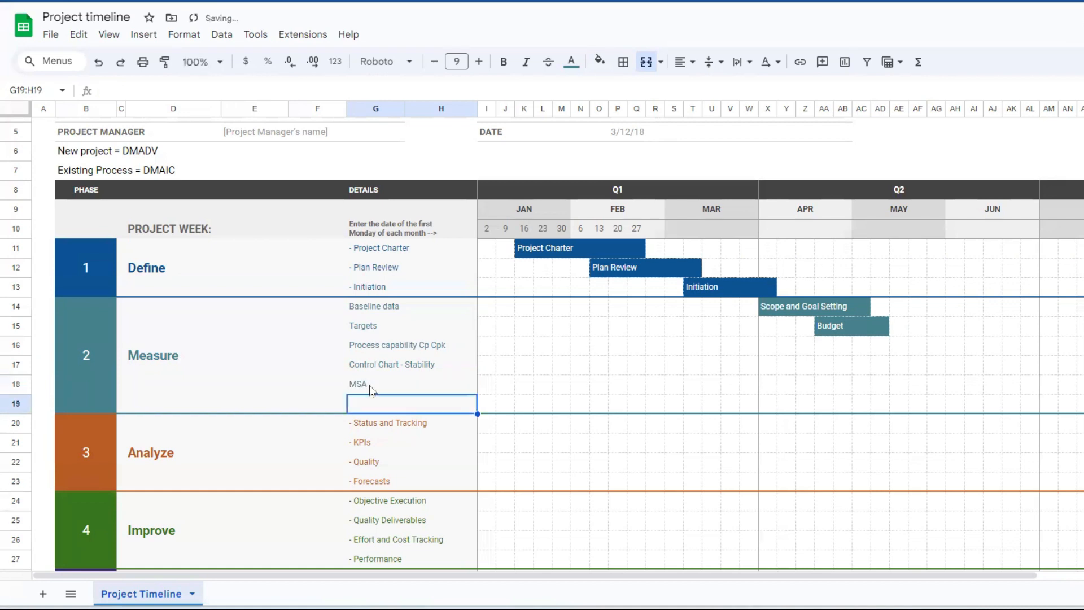
Enter "Baseline and key summary" as the last detail of the Measure phase, in row 19
{"action": "left_click", "coordinate": [374, 386]}
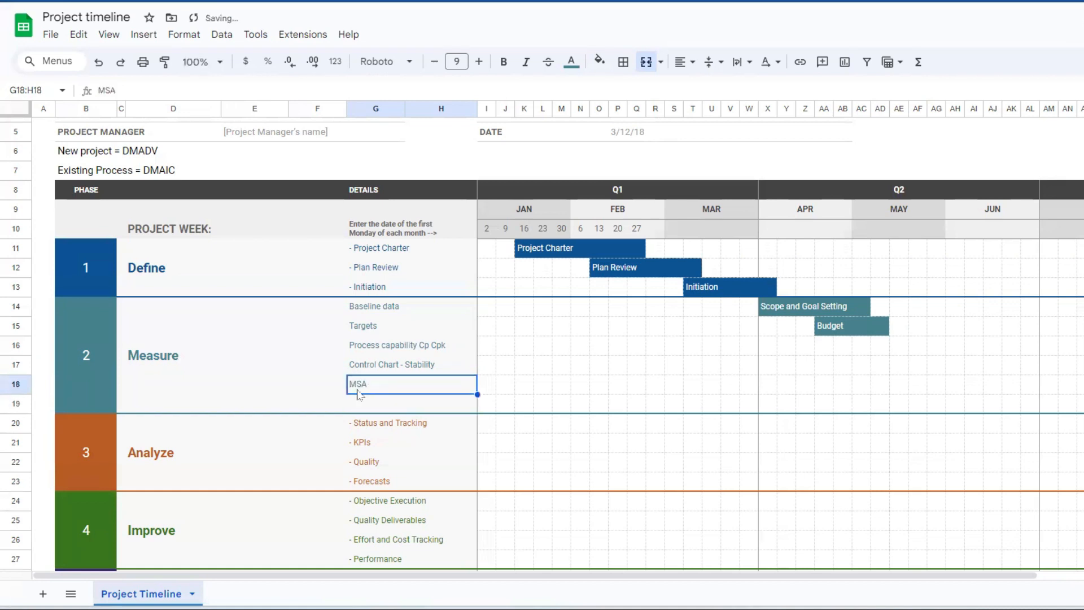
{"action": "left_click", "coordinate": [17, 404]}
{"action": "left_click", "coordinate": [395, 405]}
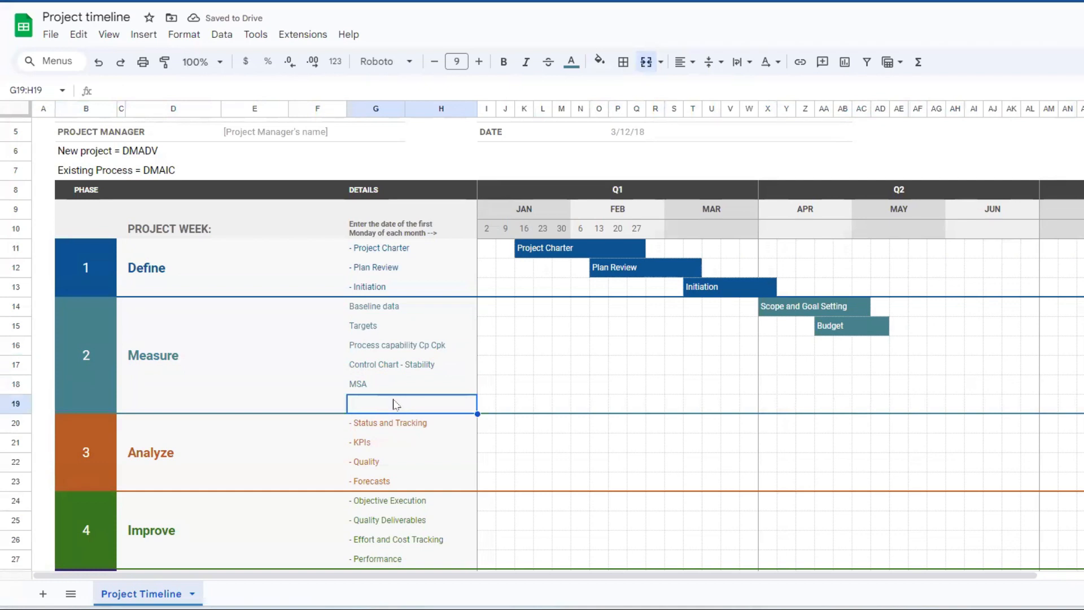
{"action": "type", "text": "bAS"}
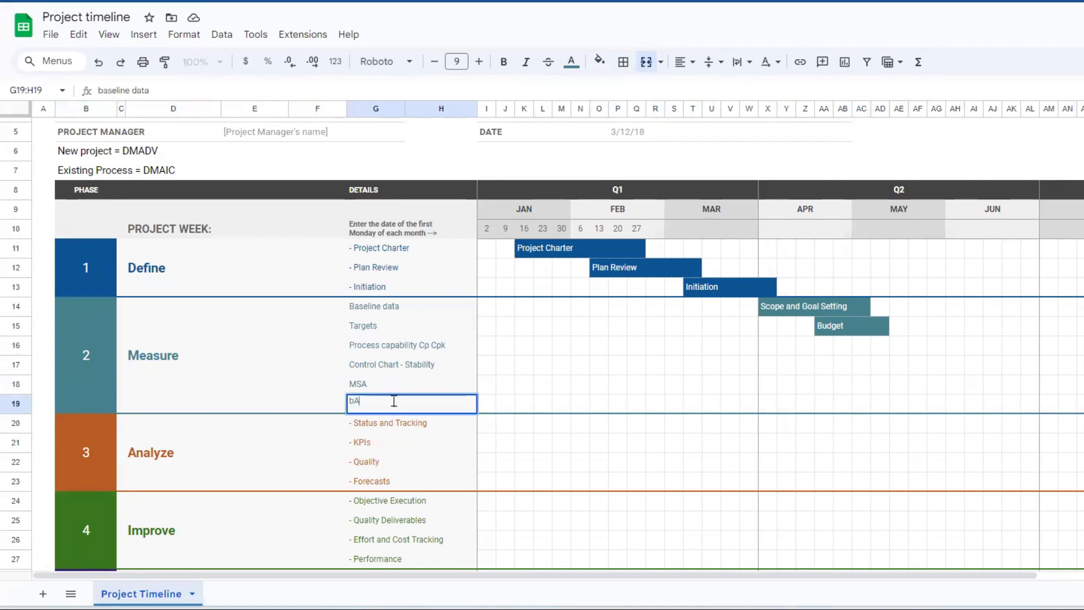
{"action": "key", "text": "BackSpace"}
{"action": "key", "text": "BackSpace"}
{"action": "key", "text": "BackSpace"}
{"action": "type", "text": "Baseline and key summary"}
{"action": "key", "text": "Return"}
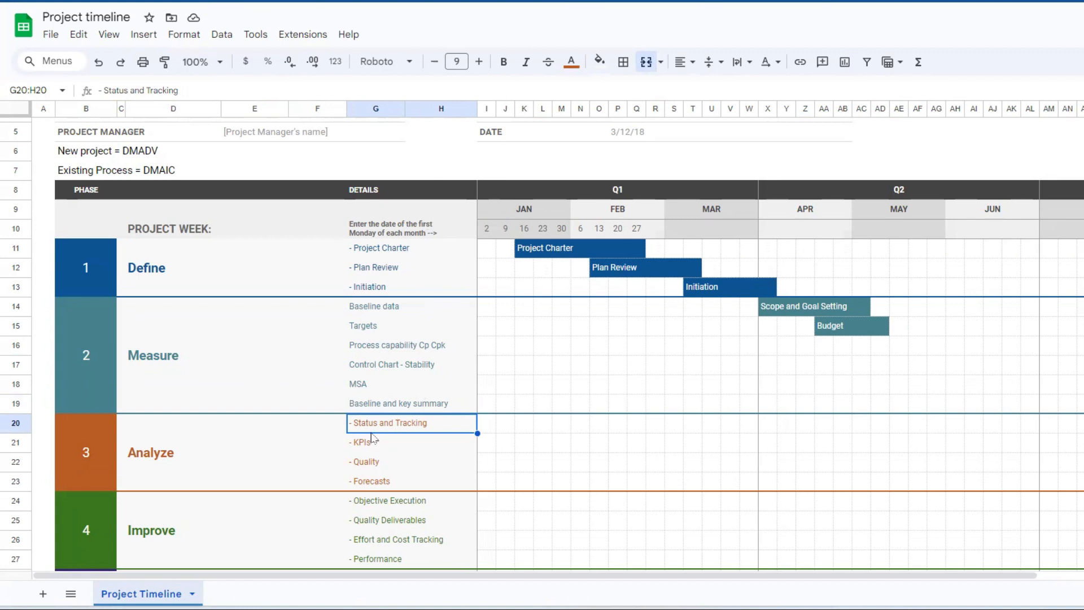
Replace the Analyze details Status and Tracking, Quality and Forecasts with "Quality Tools", "Hypothesis testing" and "DOE"
{"action": "type", "text": "Quality Tools"}
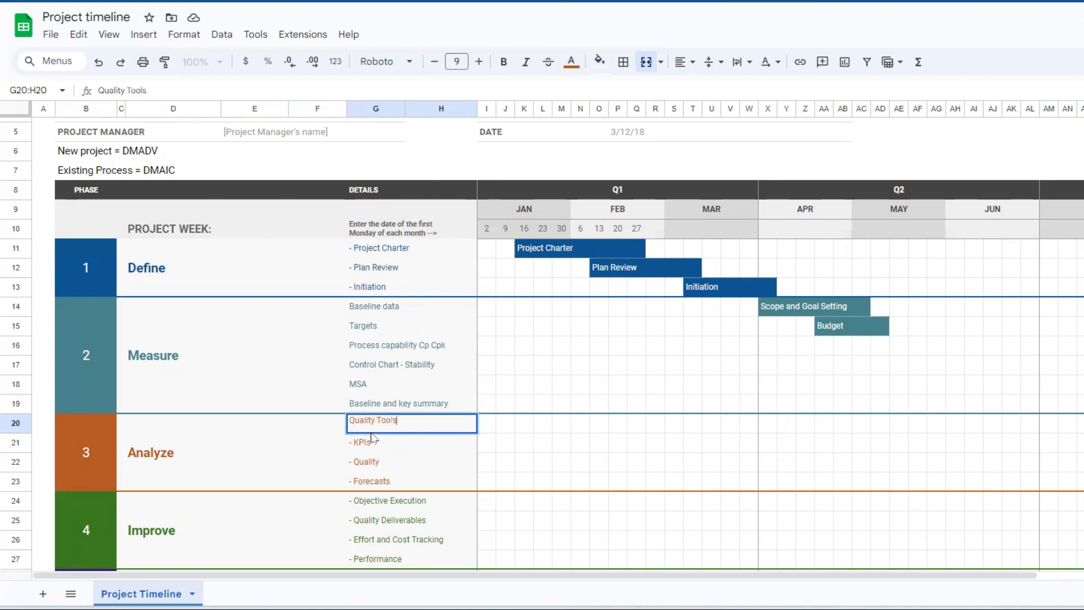
{"action": "key", "text": "Return"}
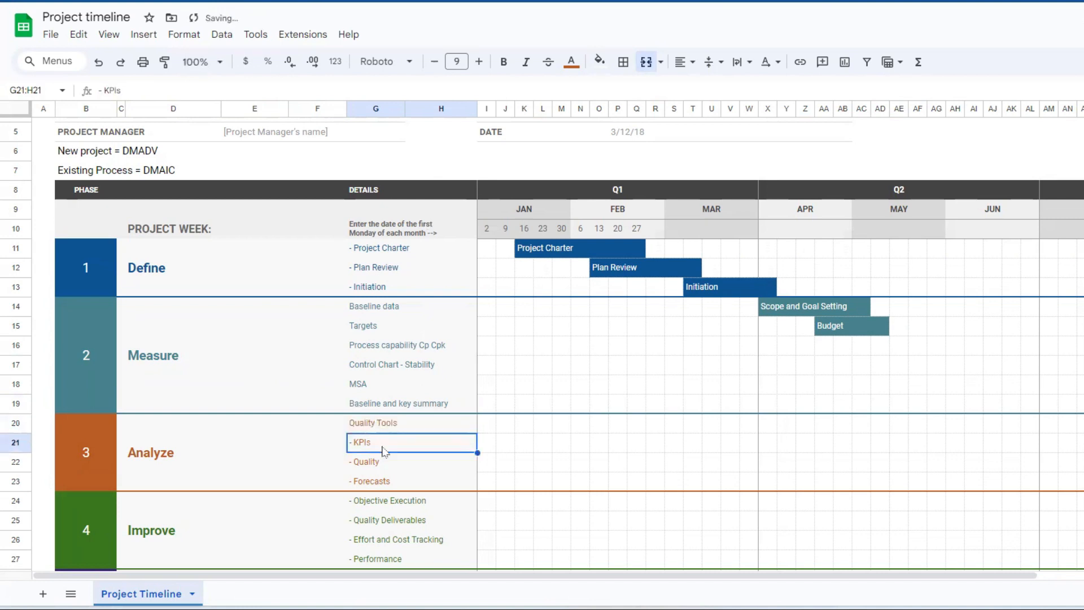
{"action": "left_click", "coordinate": [374, 472]}
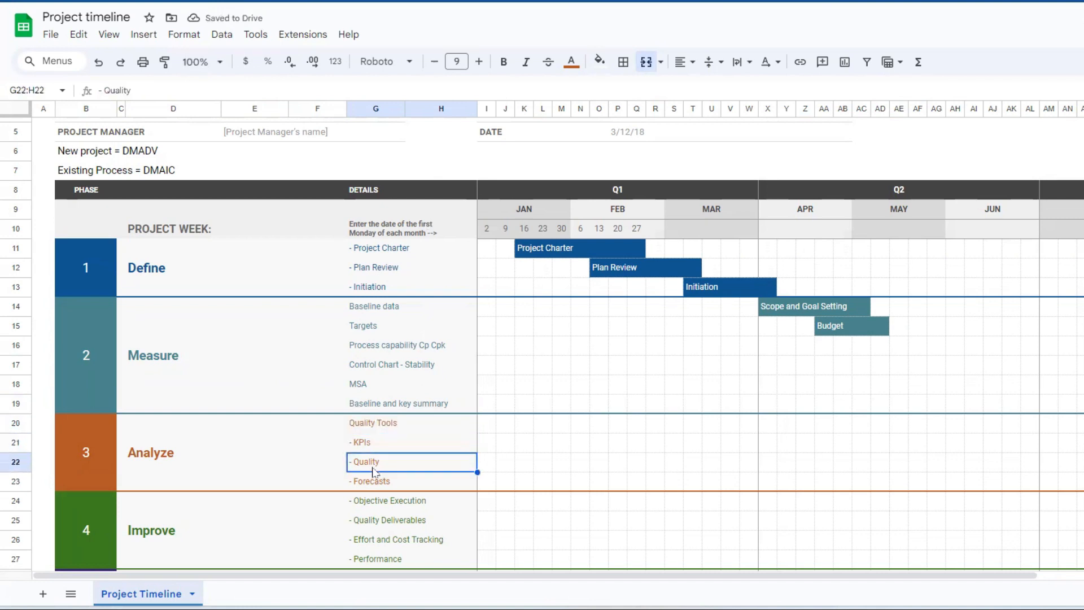
{"action": "type", "text": "Hypot"}
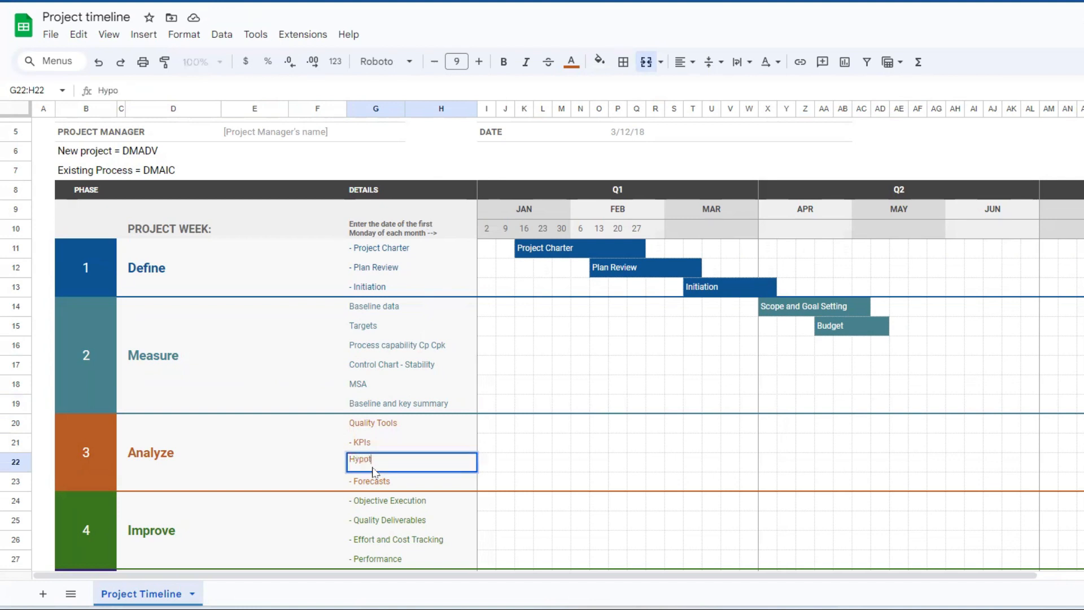
{"action": "type", "text": "hesis testing"}
{"action": "key", "text": "Return"}
{"action": "type", "text": "DOE"}
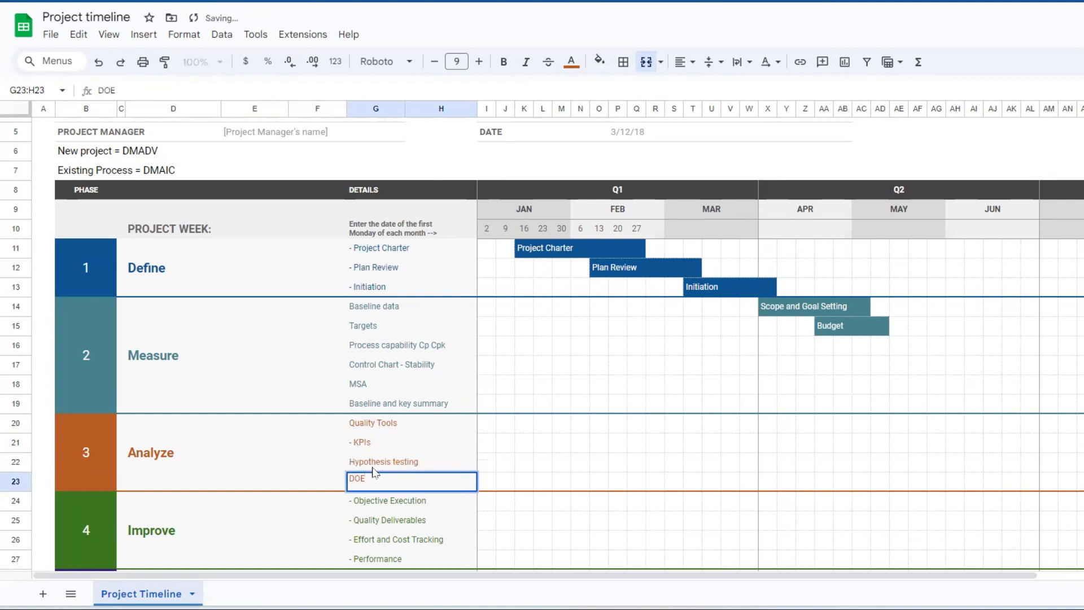
{"action": "key", "text": "Return"}
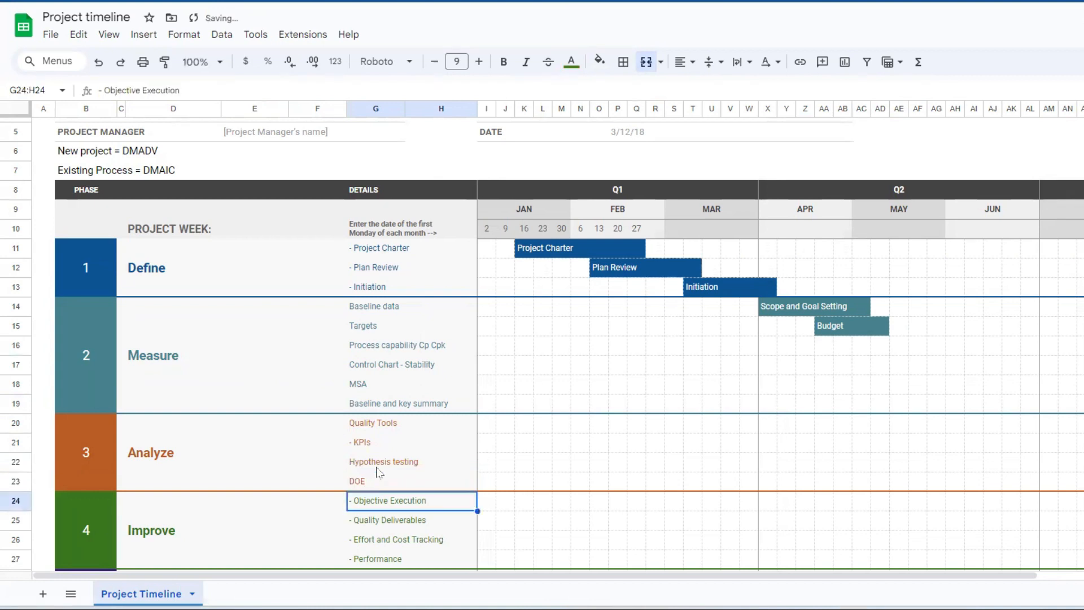
Replace the Improve phase's Objective Execution detail with "DOE Simulation"
{"action": "scroll", "coordinate": [399, 435], "scroll_direction": "down", "scroll_amount": 2}
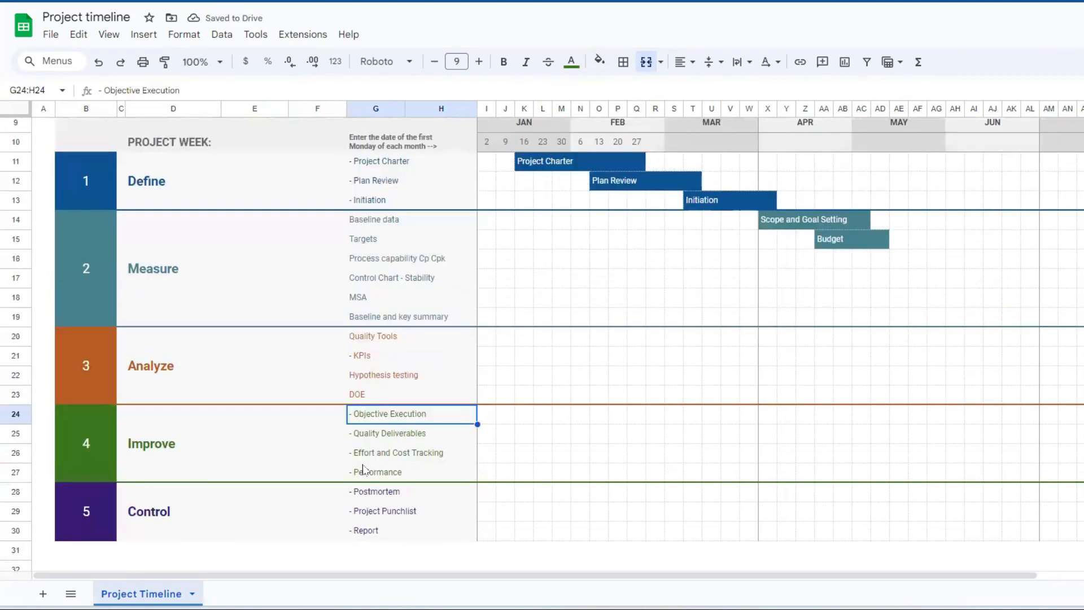
{"action": "type", "text": "DOE"}
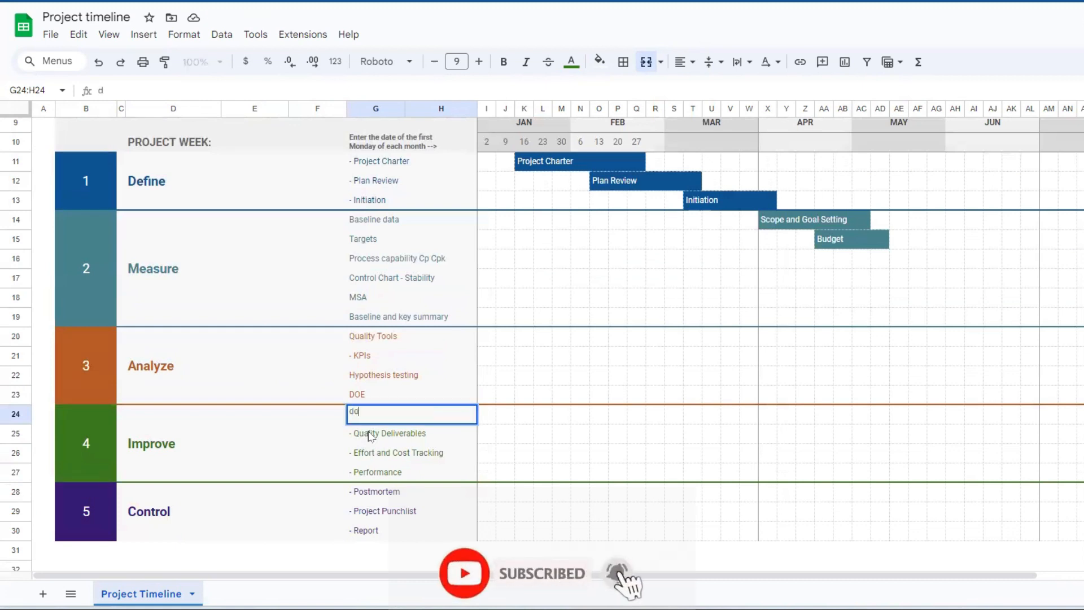
{"action": "type", "text": " S"}
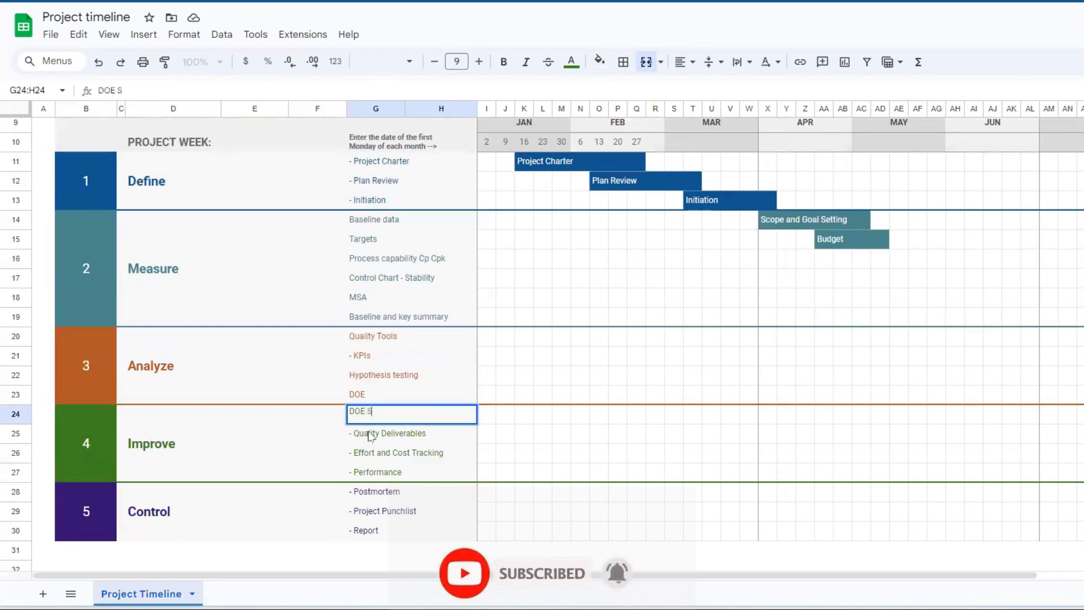
{"action": "type", "text": "imulation"}
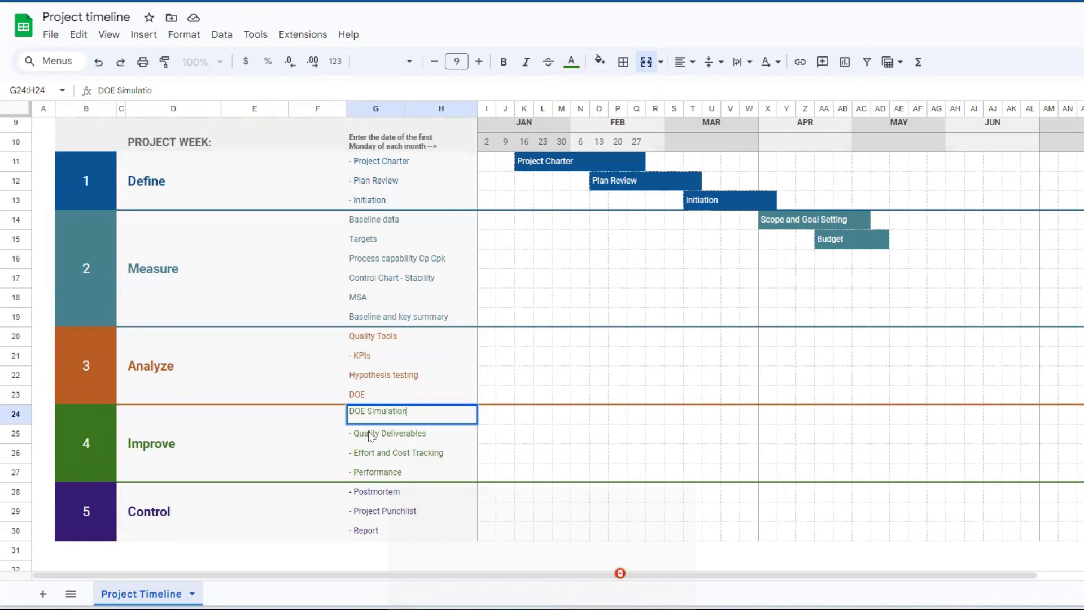
{"action": "key", "text": "Return"}
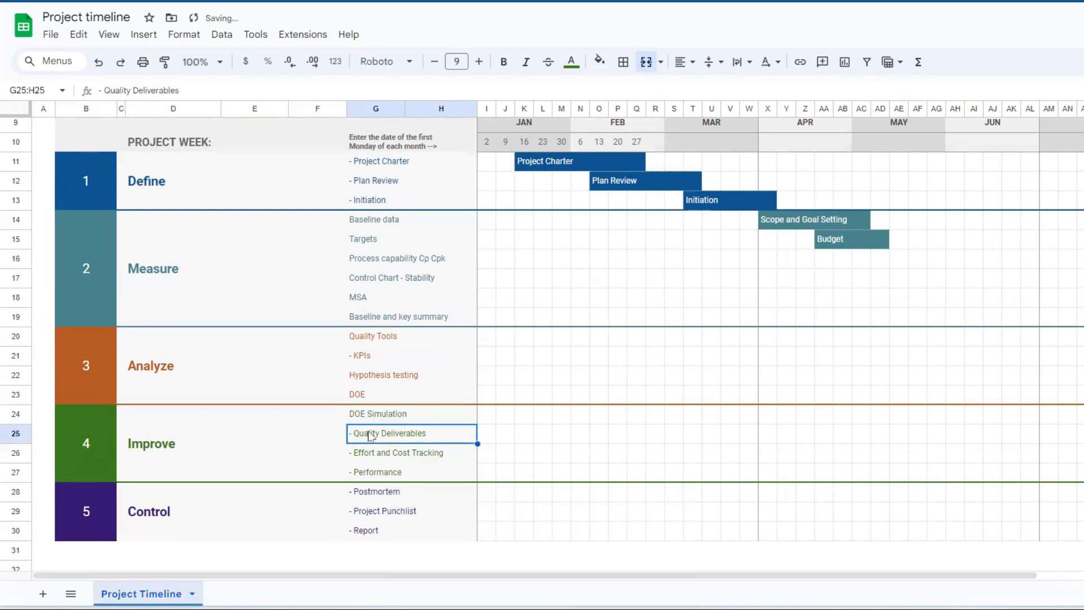
Replace the Improve details Quality Deliverables and Effort and Cost Tracking with "Pilot run" and "Risk management"
{"action": "key", "text": "BackSpace"}
{"action": "type", "text": "P"}
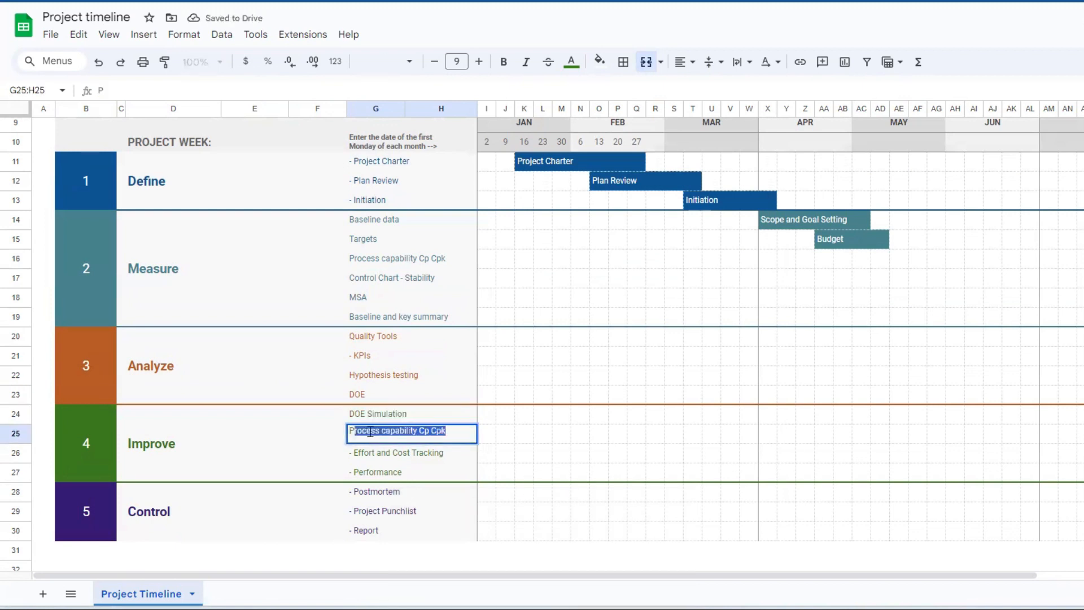
{"action": "type", "text": "ilot run"}
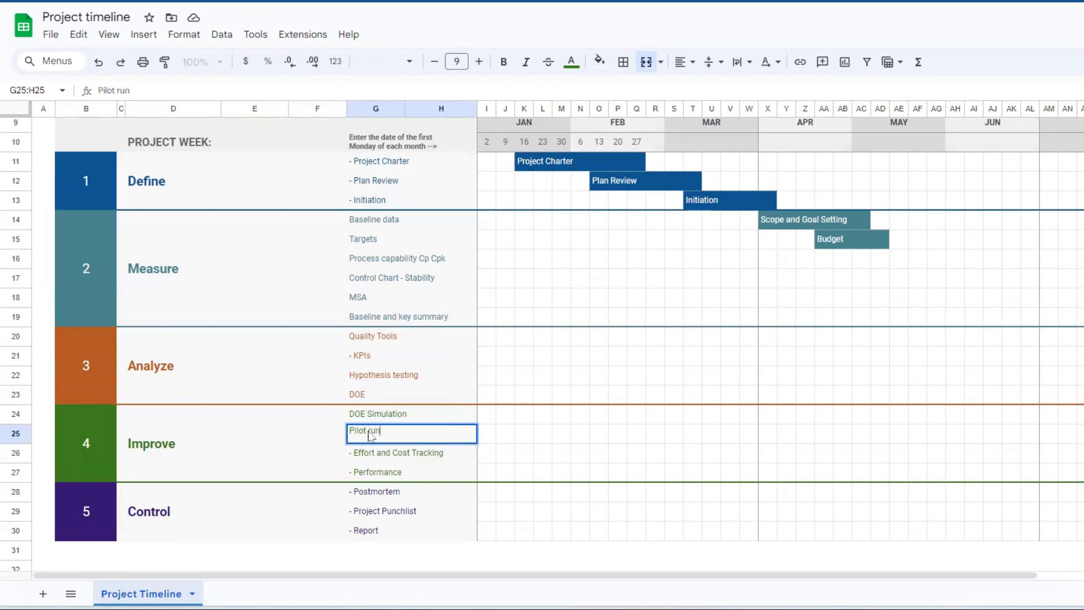
{"action": "key", "text": "Return"}
{"action": "type", "text": "Risk a"}
{"action": "type", "text": "anagement"}
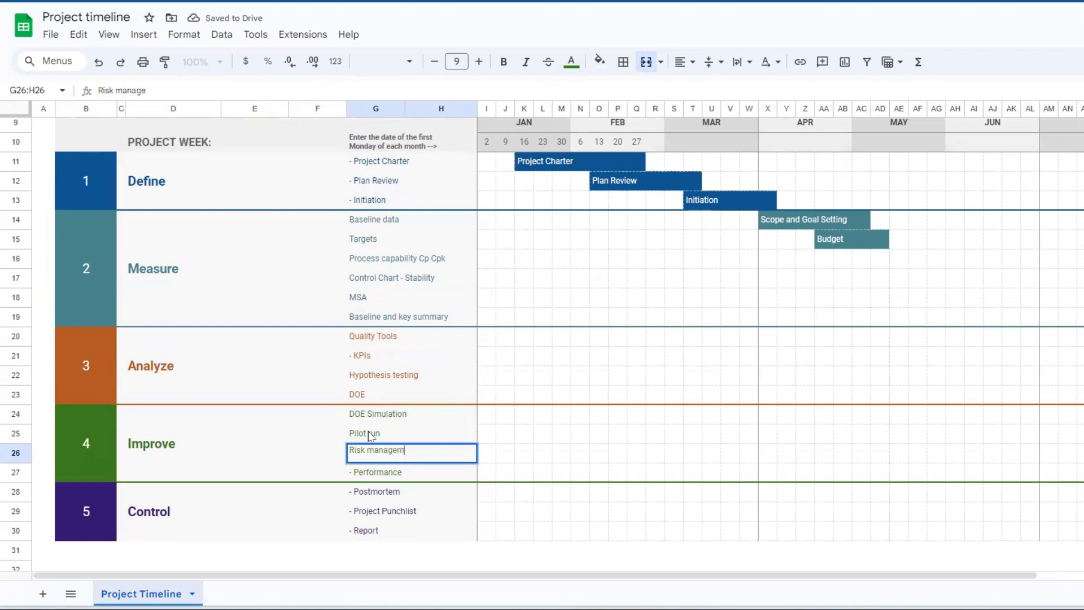
{"action": "key", "text": "Return"}
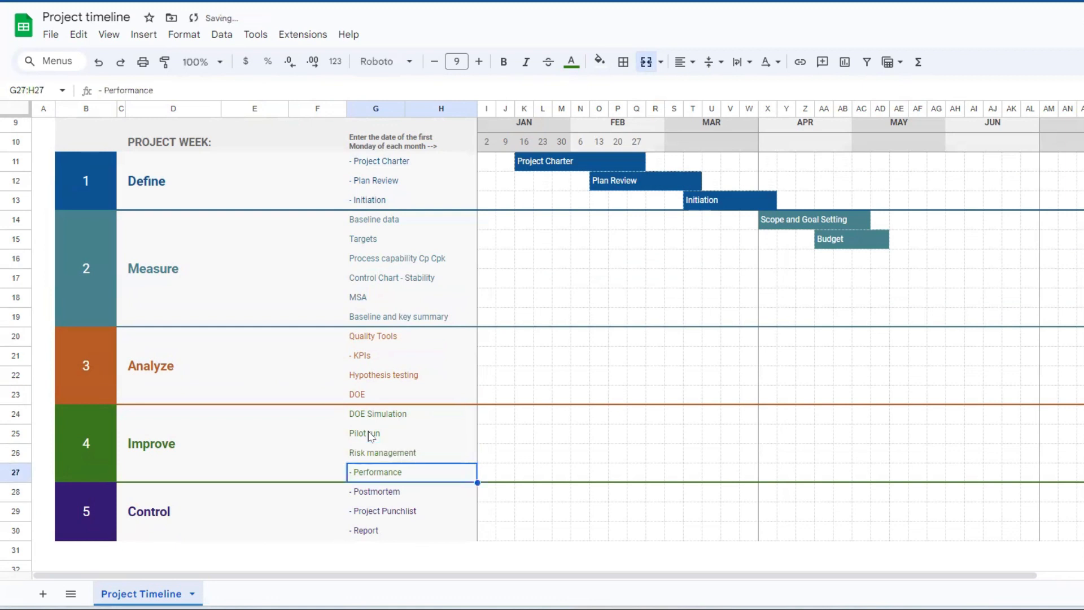
Replace the Control phase's Postmortem detail with "Special causes"
{"action": "left_click", "coordinate": [377, 501]}
{"action": "type", "text": "C"}
{"action": "key", "text": "BackSpace"}
{"action": "key", "text": "BackSpace"}
{"action": "type", "text": "O"}
{"action": "key", "text": "BackSpace"}
{"action": "type", "text": "sPECIAL CA"}
{"action": "key", "text": "ctrl+a"}
{"action": "key", "text": "BackSpace"}
{"action": "type", "text": "Speica"}
{"action": "type", "text": "cial causes"}
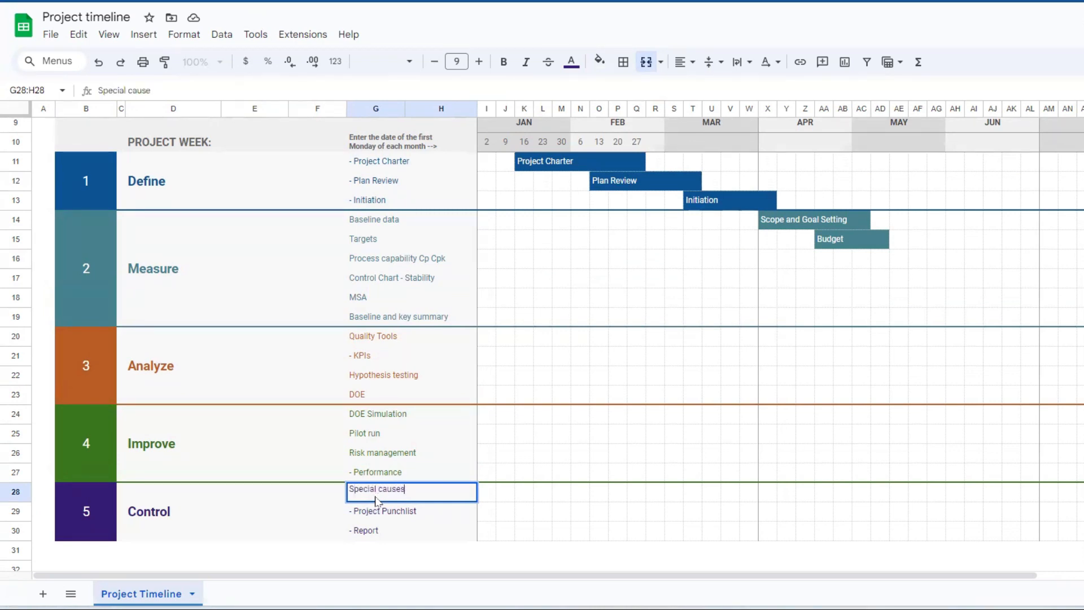
{"action": "key", "text": "Return"}
Replace the Control details Project Punchlist and Report with "Control Chart - Stability" and "Documentation"
{"action": "type", "text": "Cont"}
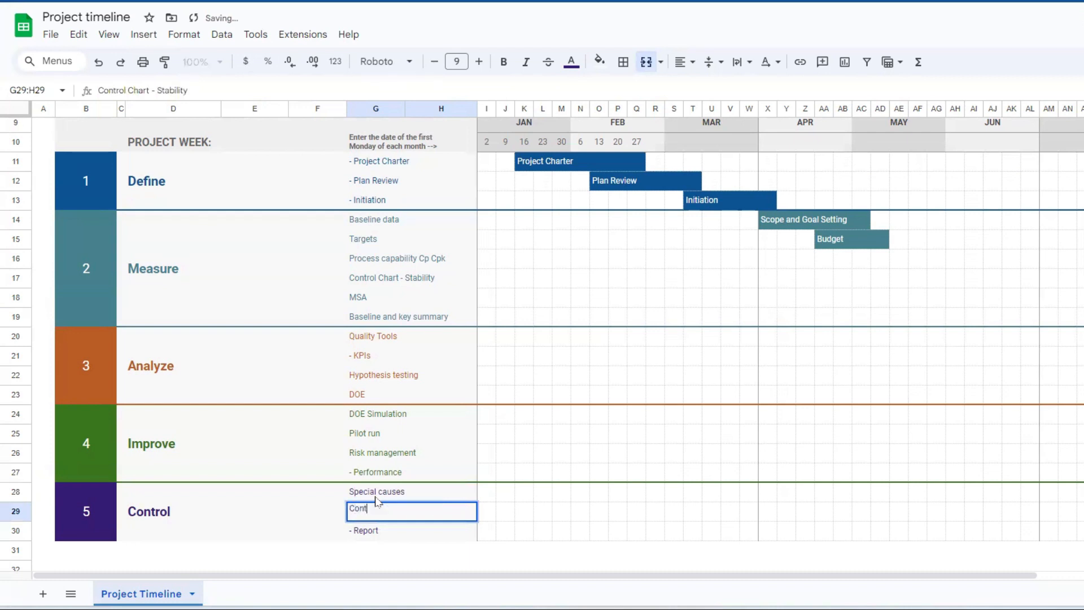
{"action": "type", "text": "rol chart"}
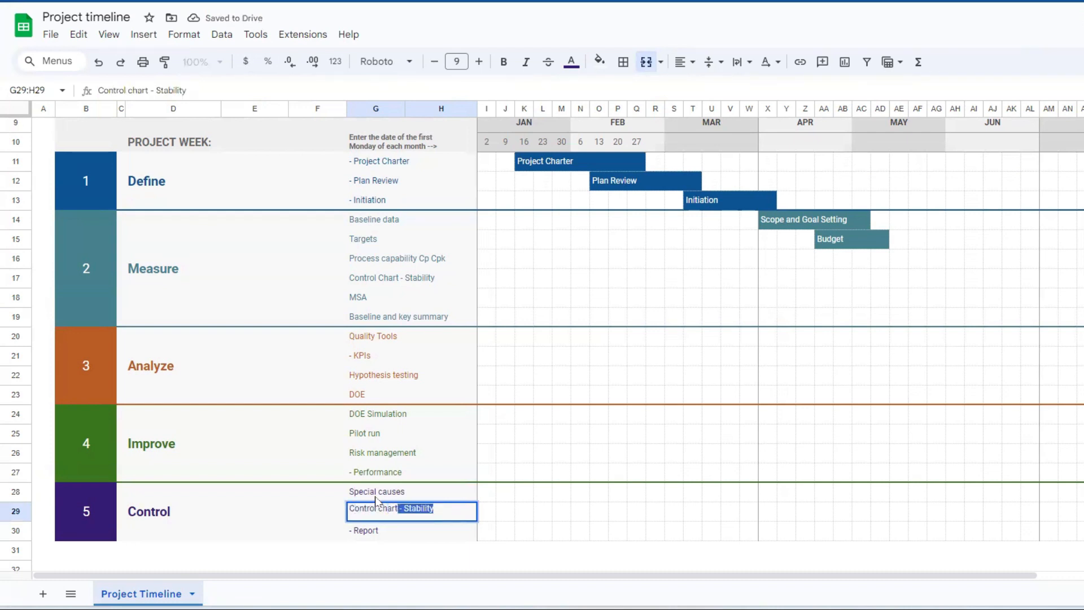
{"action": "key", "text": "Delete"}
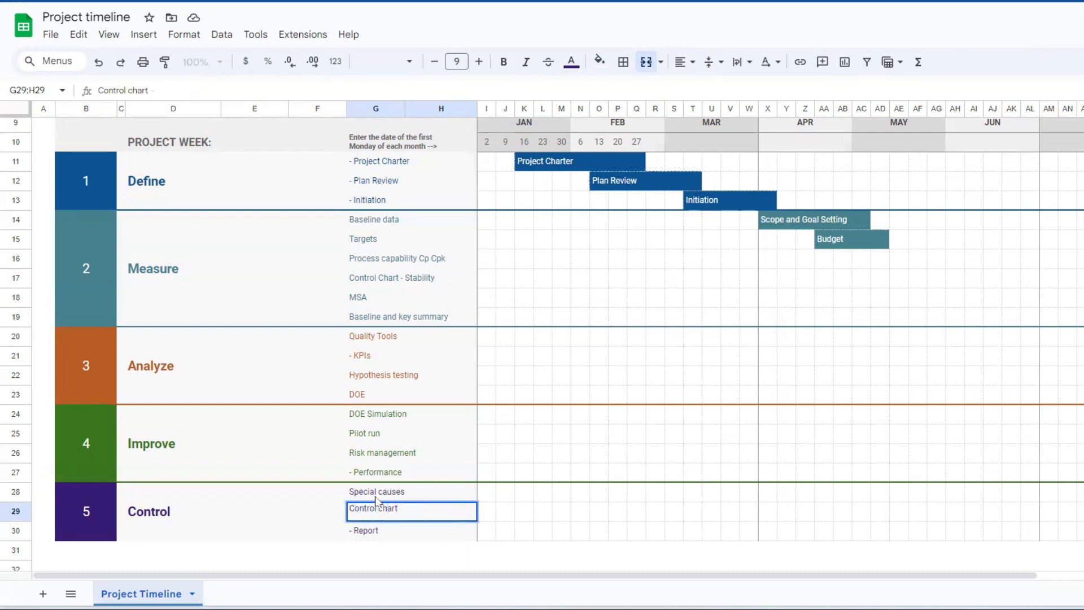
{"action": "type", "text": "t"}
{"action": "key", "text": "Return"}
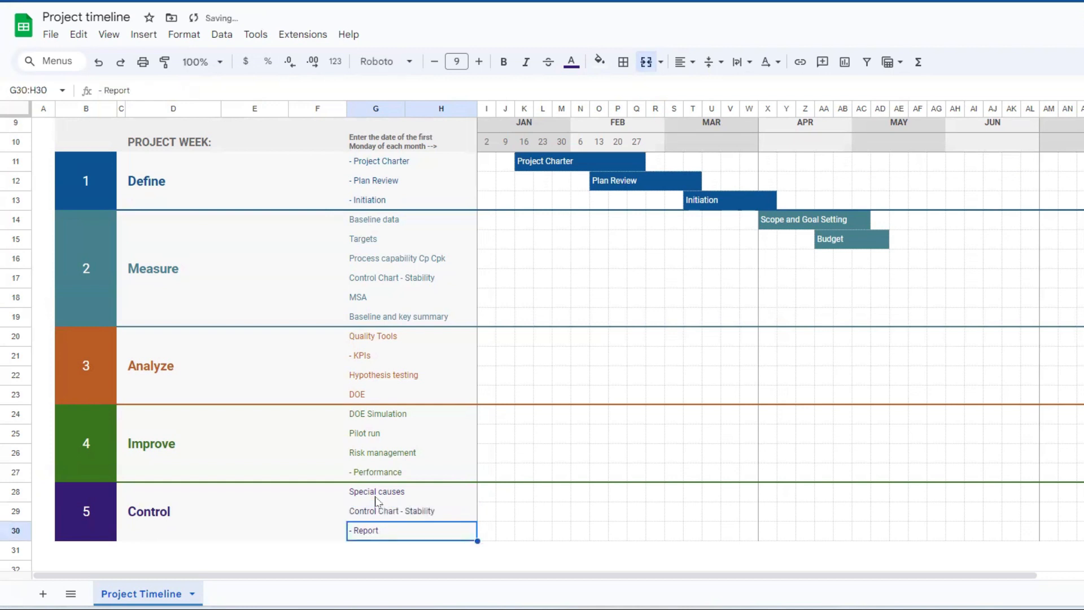
{"action": "type", "text": "Documentation"}
{"action": "key", "text": "Return"}
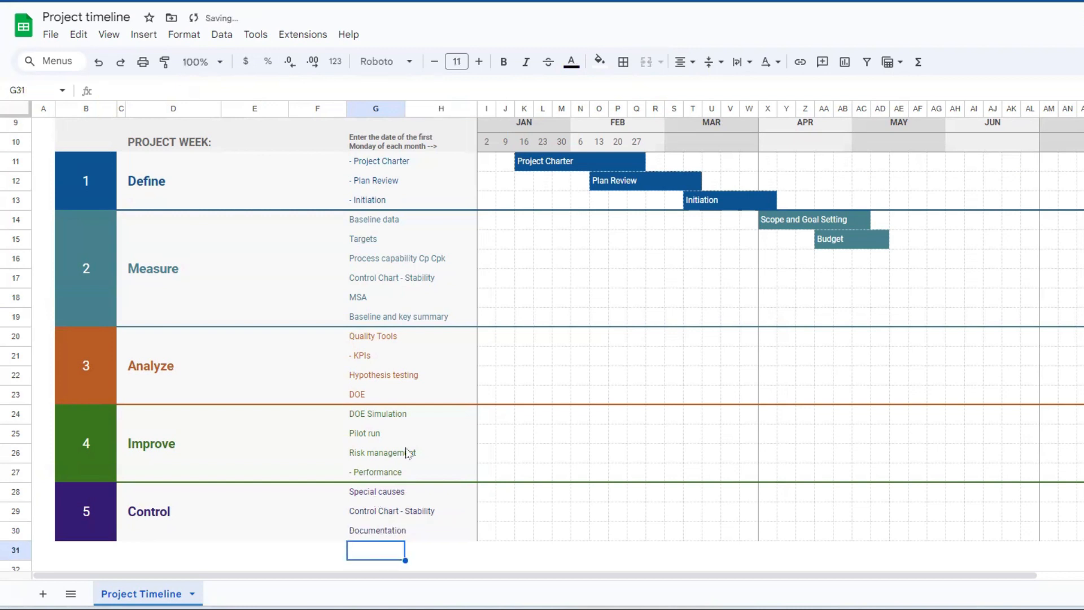
Try to insert one column to the right of column I, within the January weeks of the timeline
{"action": "scroll", "coordinate": [418, 384], "scroll_direction": "up", "scroll_amount": 3}
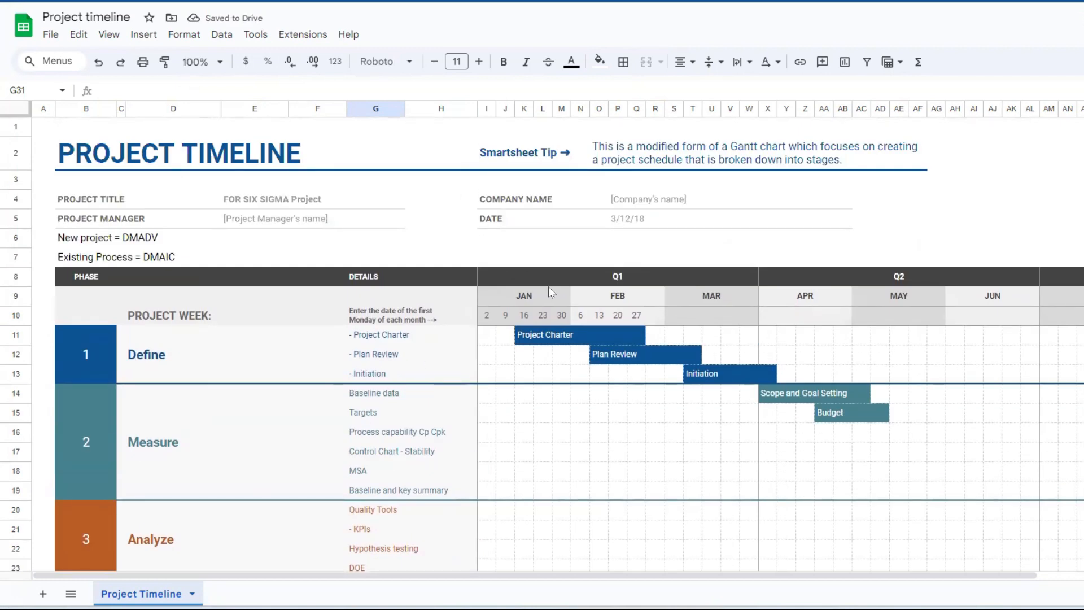
{"action": "left_click", "coordinate": [506, 315]}
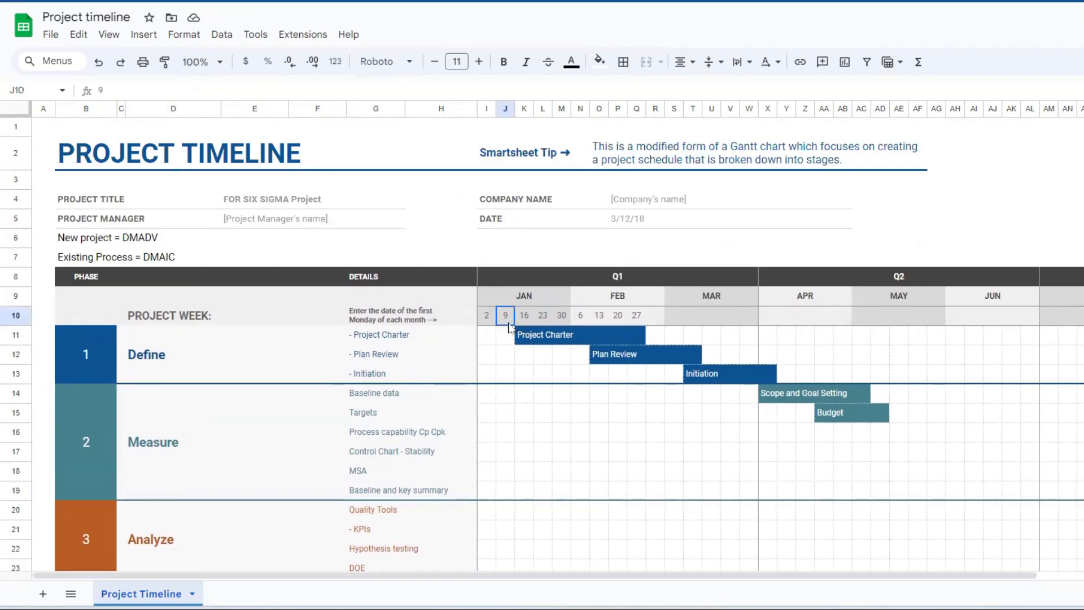
{"action": "left_click", "coordinate": [486, 109]}
{"action": "right_click", "coordinate": [486, 107]}
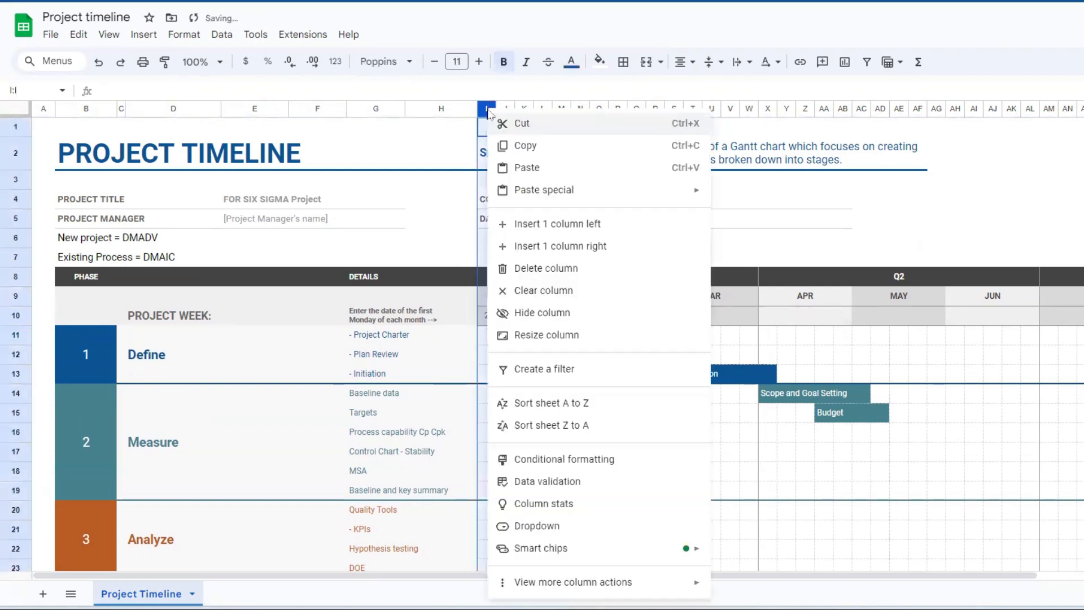
{"action": "left_click", "coordinate": [534, 249]}
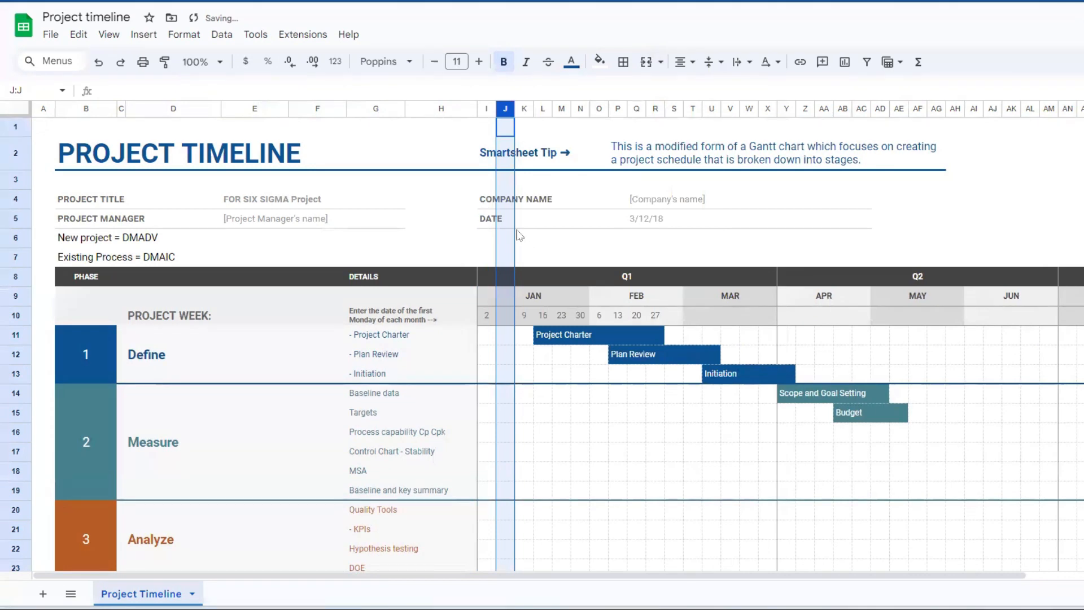
{"action": "key", "text": "ctrl+z"}
Insert three columns between the Details section and the timeline grid, to the right of column H
{"action": "right_click", "coordinate": [439, 110]}
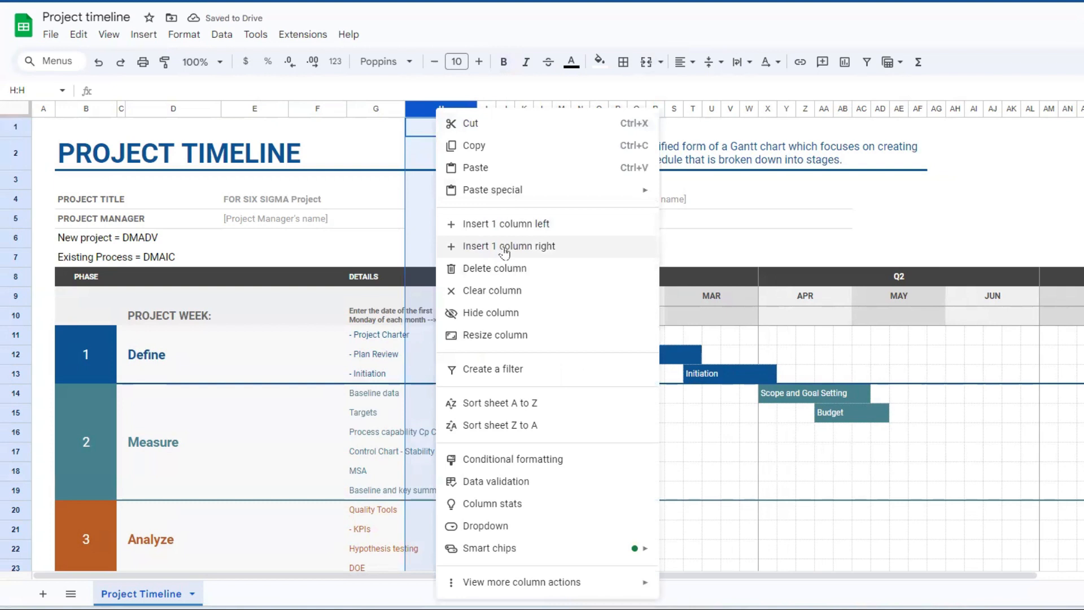
{"action": "left_click", "coordinate": [505, 248]}
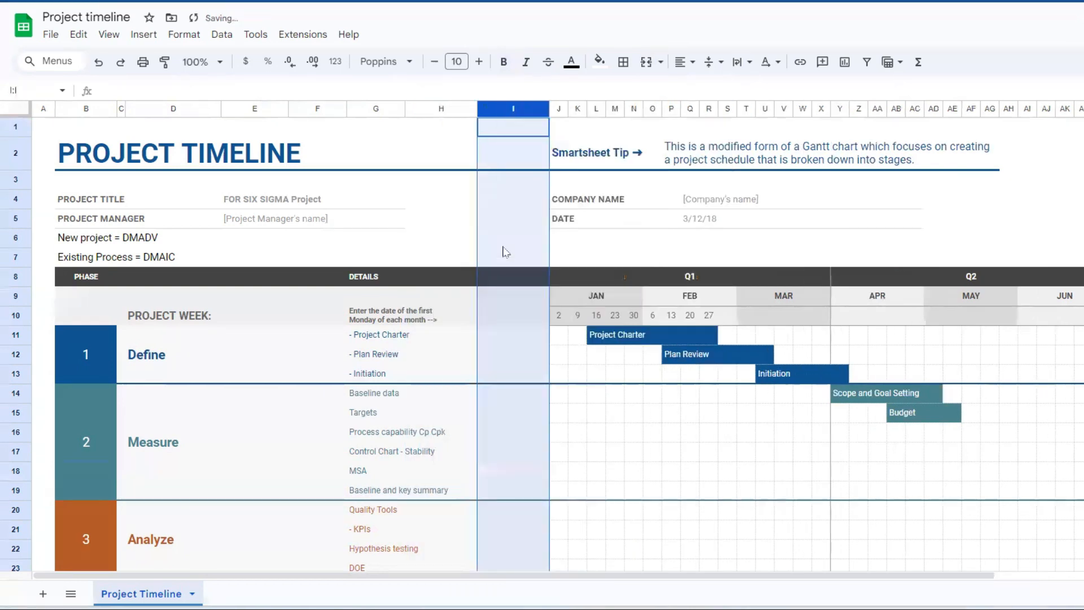
{"action": "right_click", "coordinate": [512, 116]}
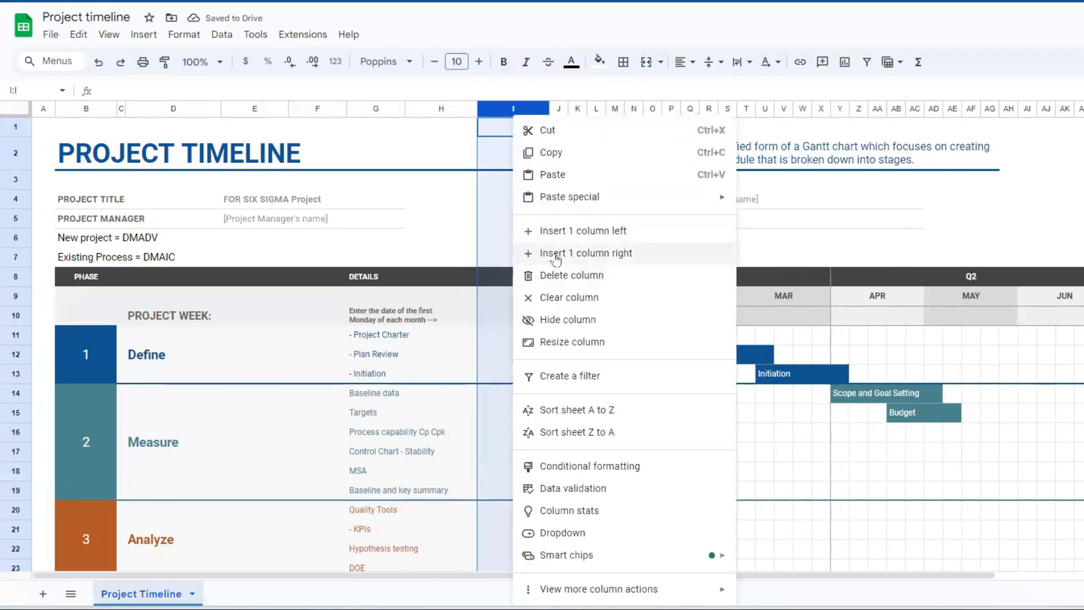
{"action": "left_click", "coordinate": [556, 257]}
{"action": "right_click", "coordinate": [532, 114]}
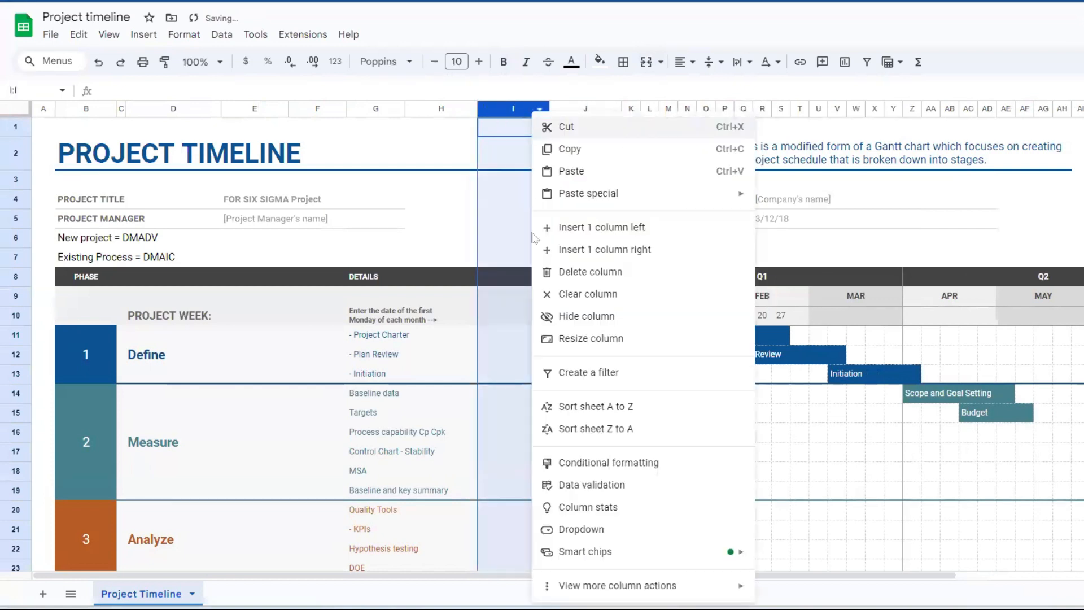
{"action": "left_click", "coordinate": [568, 249]}
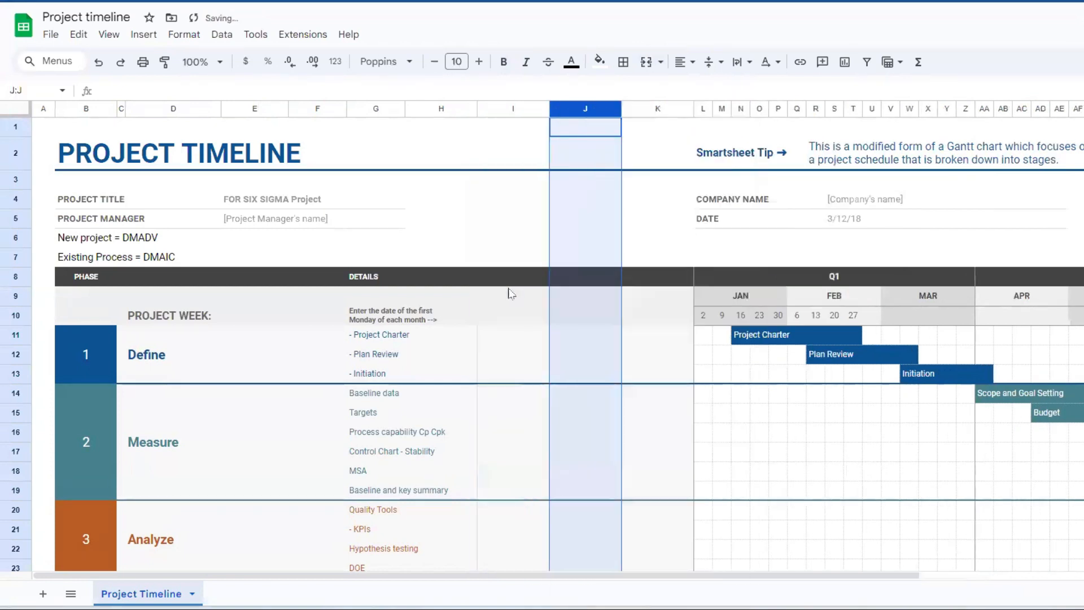
Enter the header "Timeline" in row 8 for the first and second new columns, I and J
{"action": "left_click", "coordinate": [506, 275]}
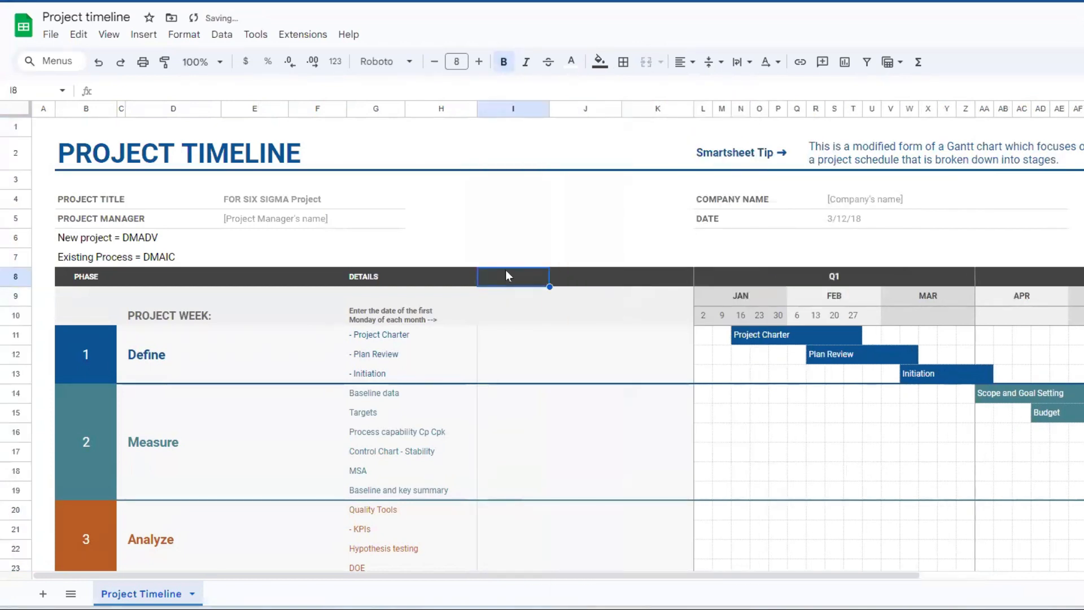
{"action": "type", "text": "Timeline"}
{"action": "key", "text": "Return"}
{"action": "left_click", "coordinate": [506, 270]}
{"action": "left_click", "coordinate": [558, 275]}
{"action": "type", "text": "Timeline"}
Set the header of the first new column, in I8, to "Action Owner"
{"action": "left_click", "coordinate": [522, 274]}
{"action": "type", "text": "aCTI"}
{"action": "key", "text": "BackSpace"}
{"action": "key", "text": "BackSpace"}
{"action": "key", "text": "BackSpace"}
{"action": "key", "text": "BackSpace"}
{"action": "type", "text": "Action Owner"}
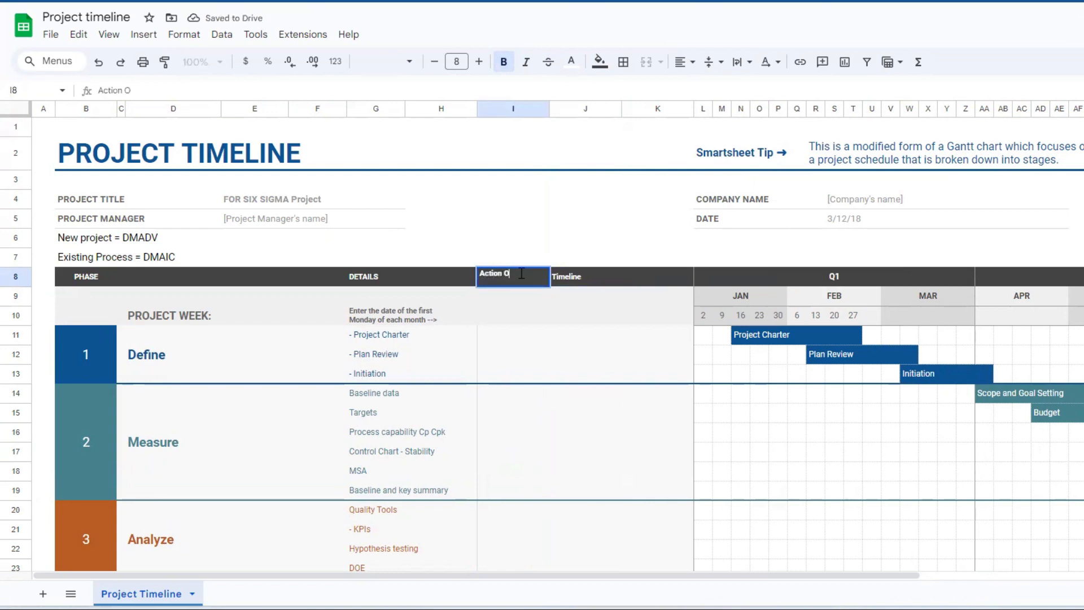
{"action": "key", "text": "Return"}
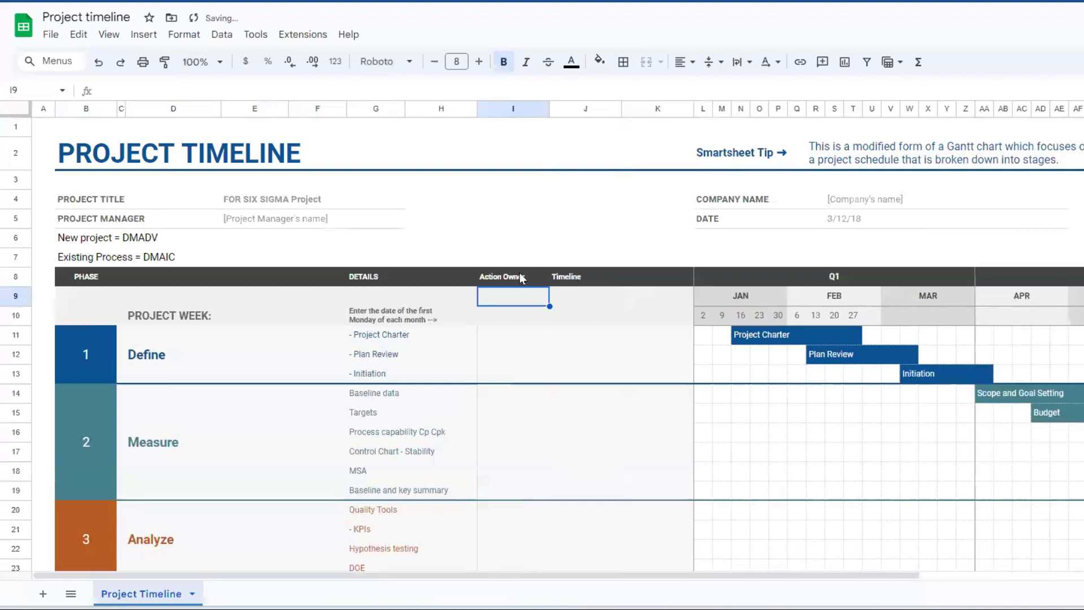
Set the headers of the second and third new columns, in J8 and K8, to "Start Date" and "End date"
{"action": "key", "text": "Up"}
{"action": "key", "text": "Right"}
{"action": "key", "text": "Right"}
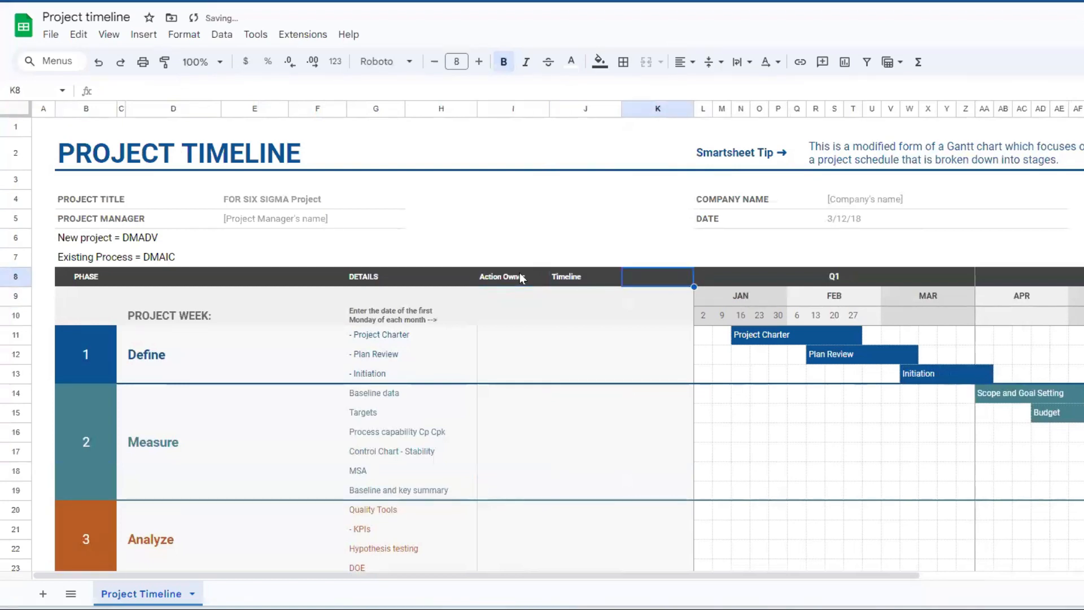
{"action": "left_click", "coordinate": [599, 283]}
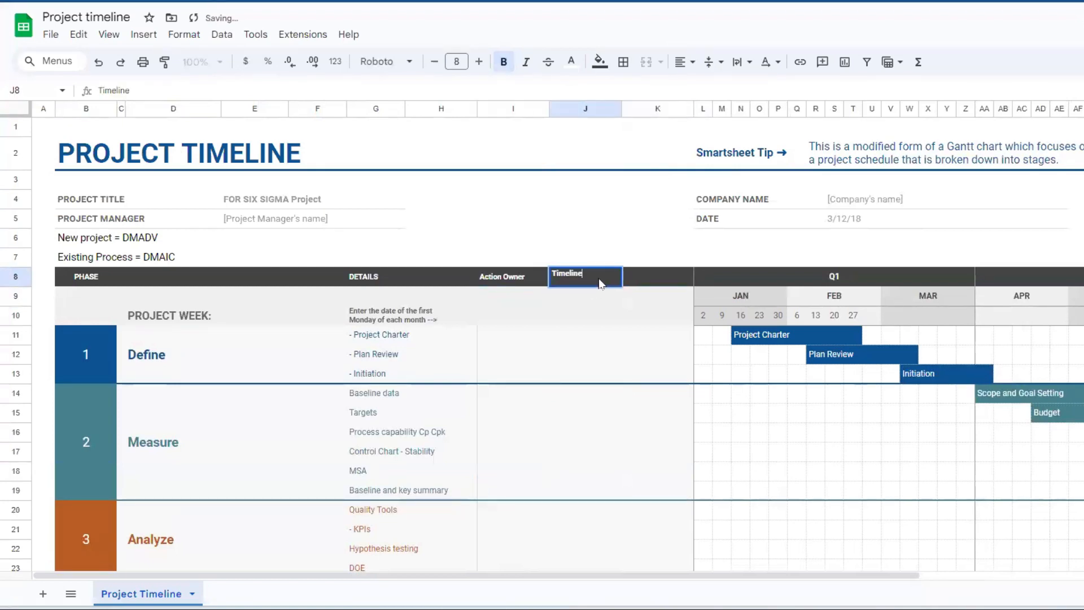
{"action": "type", "text": "S"}
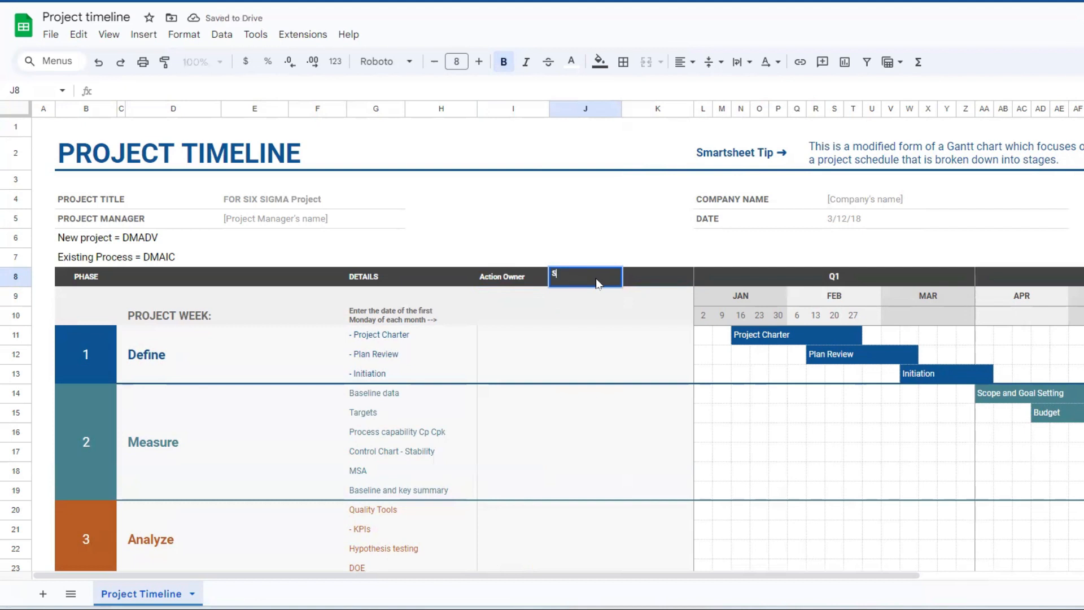
{"action": "type", "text": "tart Date"}
{"action": "key", "text": "Tab"}
{"action": "type", "text": "End date"}
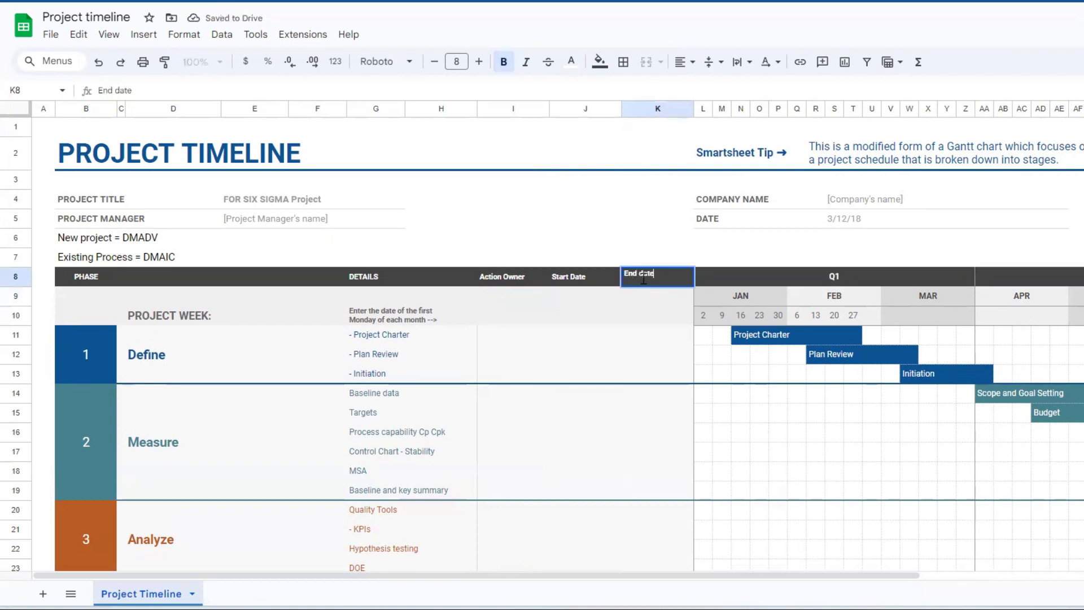
{"action": "key", "text": "Return"}
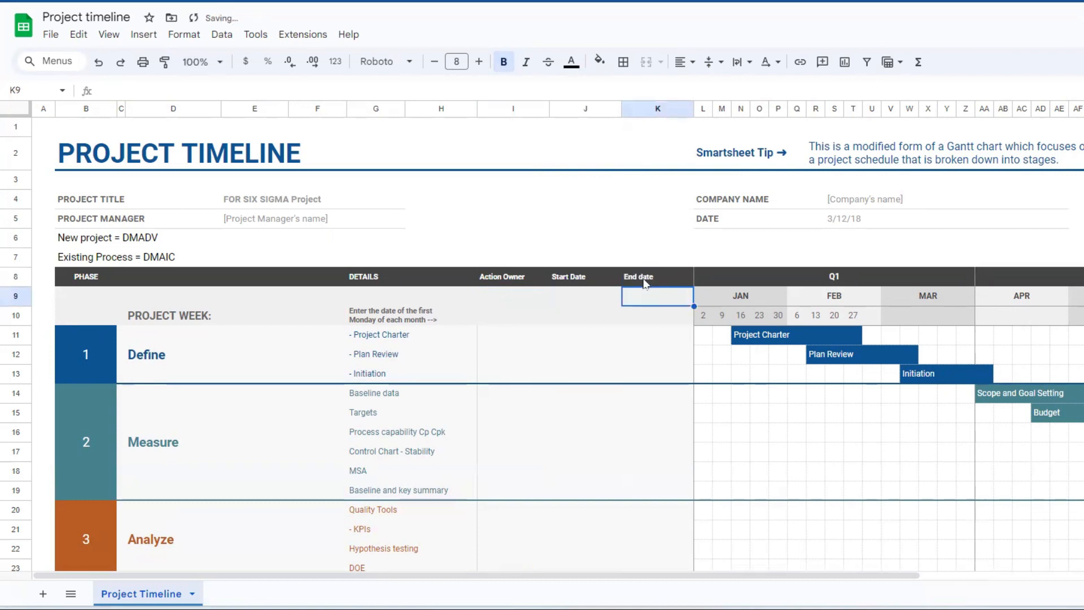
Insert two more columns between the End date column and the timeline grid
{"action": "left_click", "coordinate": [683, 111]}
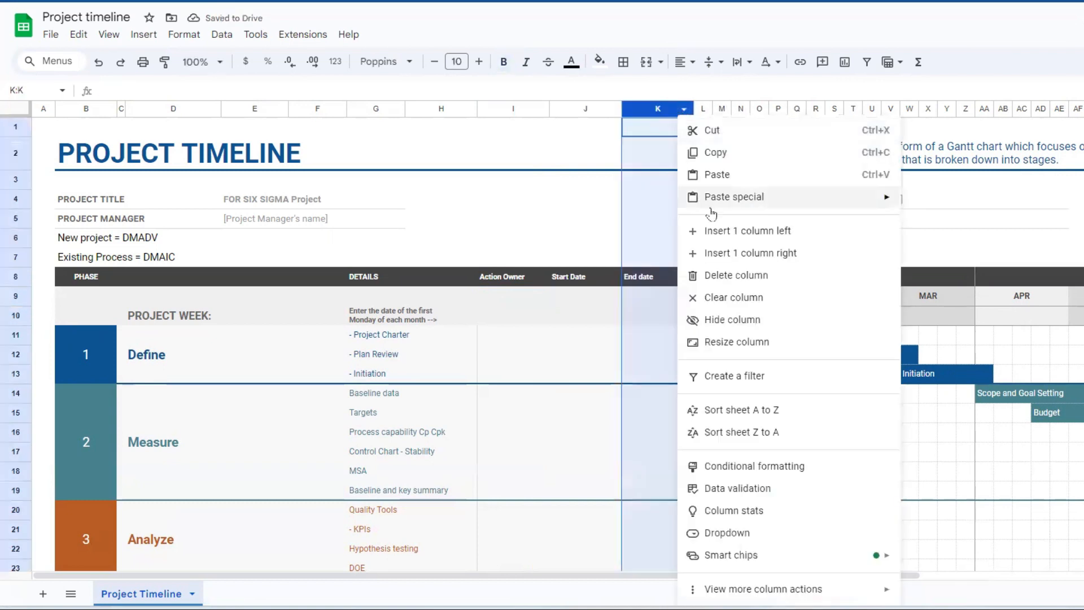
{"action": "left_click", "coordinate": [740, 252]}
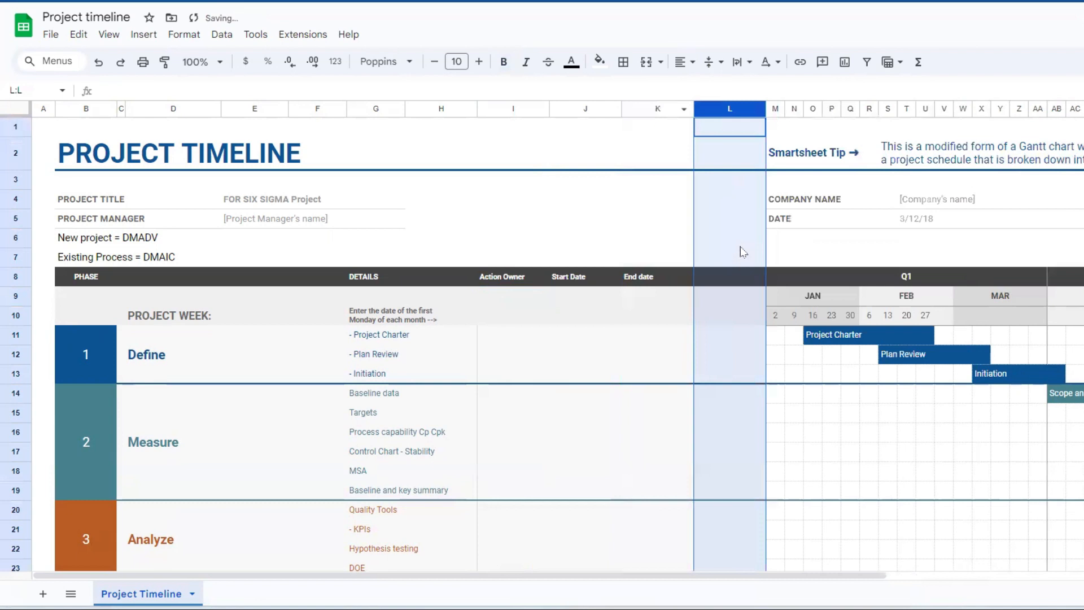
{"action": "right_click", "coordinate": [743, 113]}
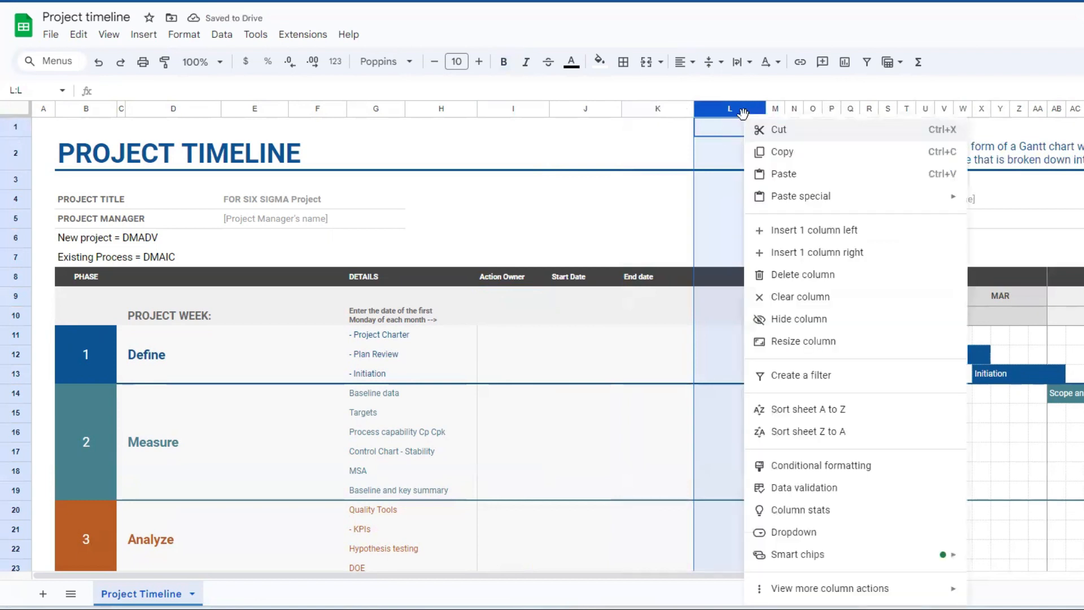
{"action": "left_click", "coordinate": [775, 253]}
Enter the headers "Duration" in L8 and "Status" in M8 for the two new columns
{"action": "left_click", "coordinate": [715, 272]}
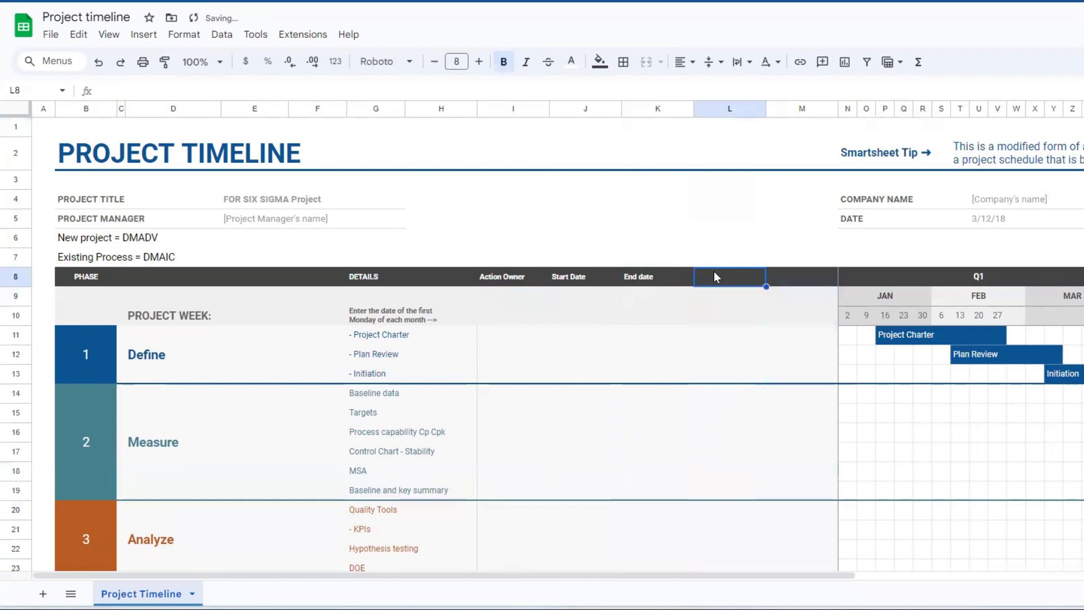
{"action": "type", "text": "Duration"}
{"action": "key", "text": "BackSpace"}
{"action": "key", "text": "BackSpace"}
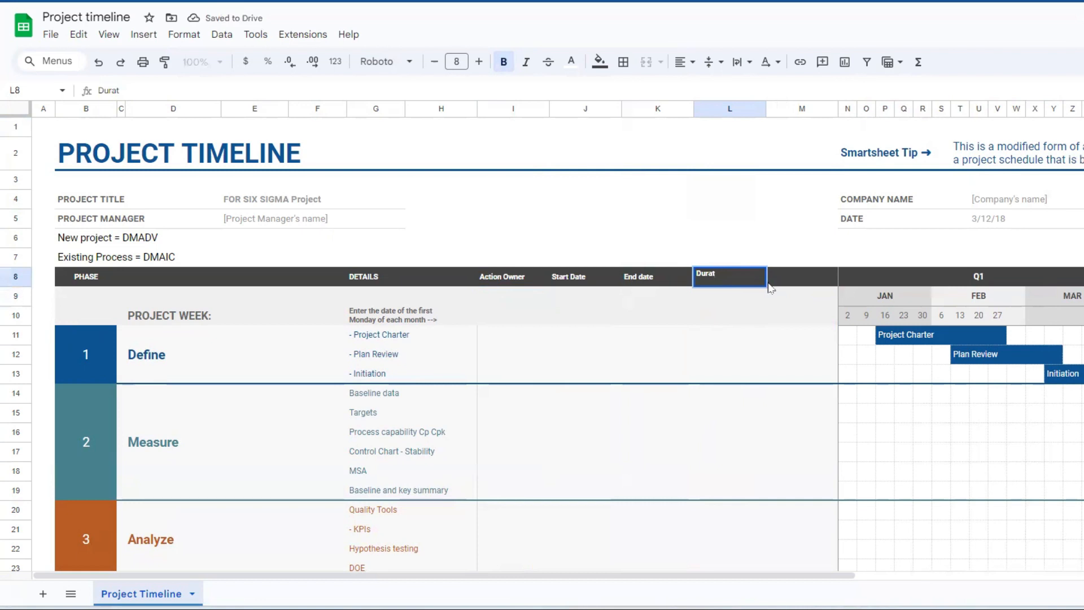
{"action": "type", "text": "on"}
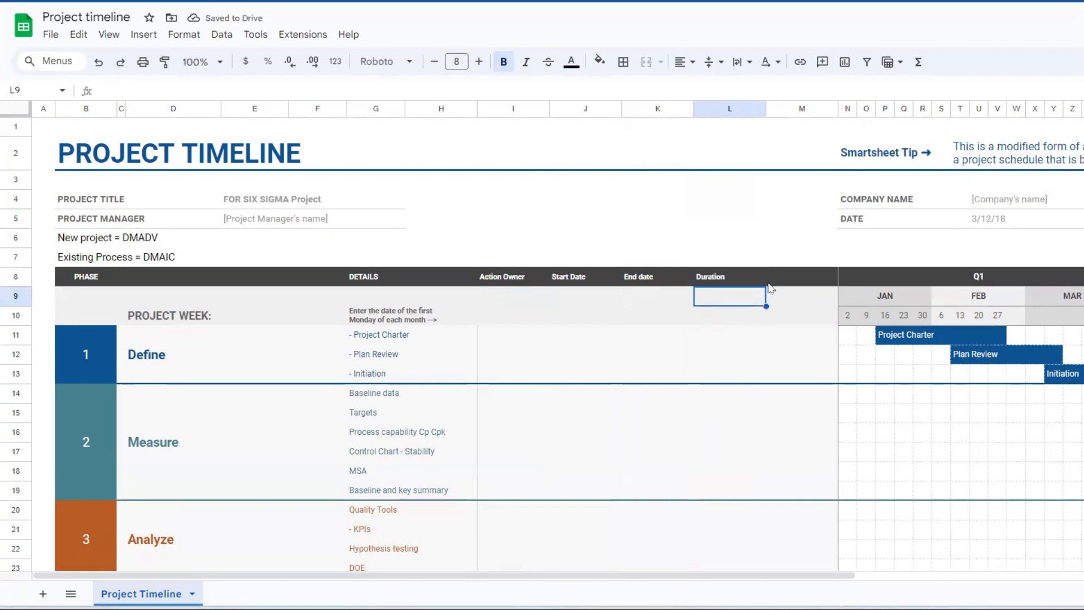
{"action": "left_click", "coordinate": [801, 271]}
{"action": "type", "text": "Stat"}
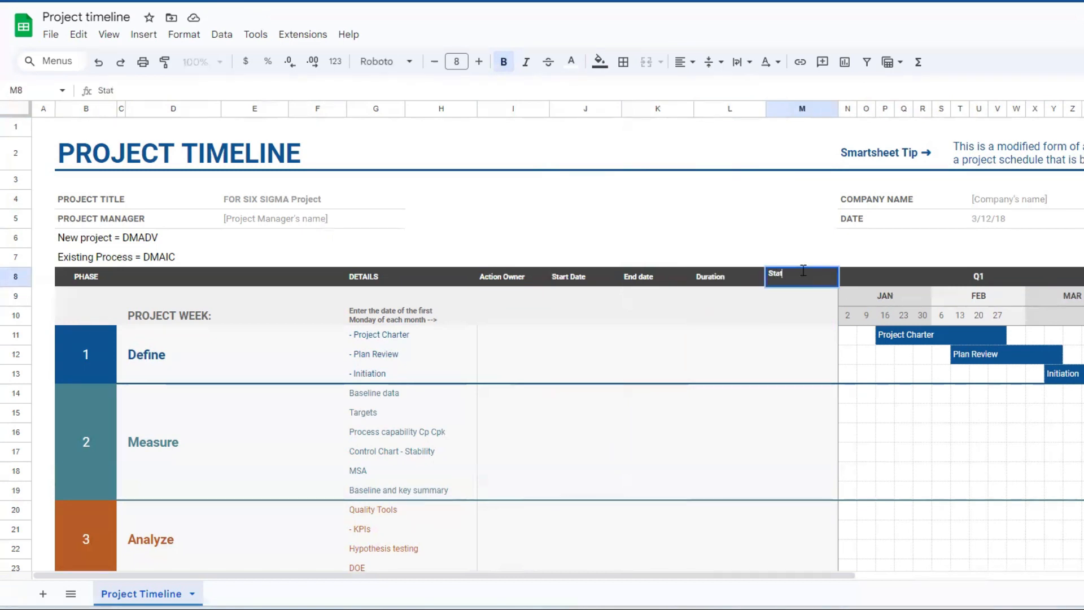
{"action": "type", "text": "us"}
{"action": "key", "text": "Return"}
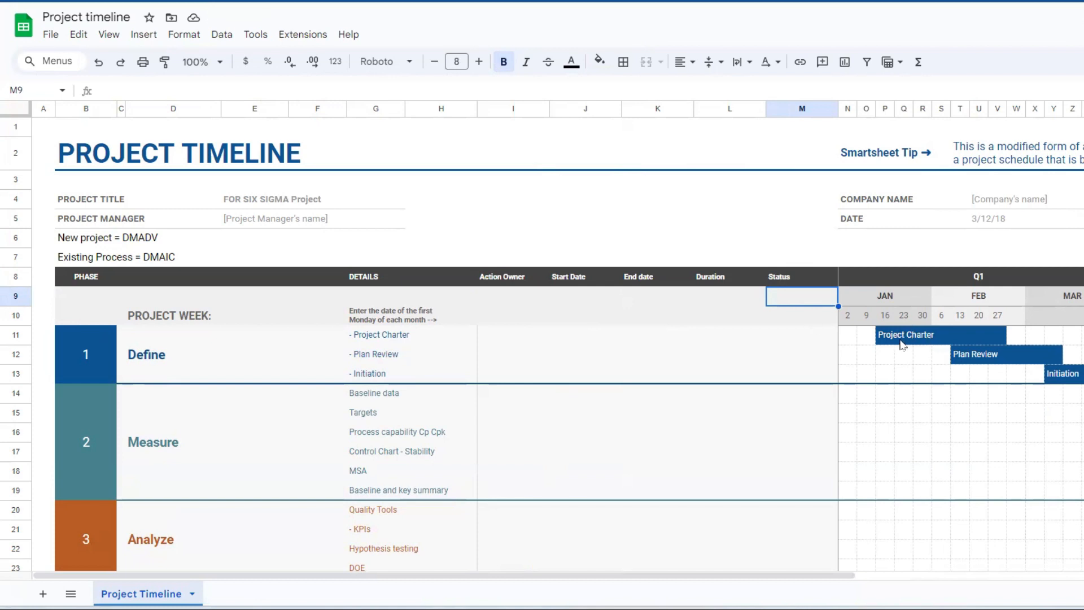
Enter the action owners "Mr X", "Ms Y" and "Mr Y" for the Define phase details in I11:I13
{"action": "left_click", "coordinate": [512, 300]}
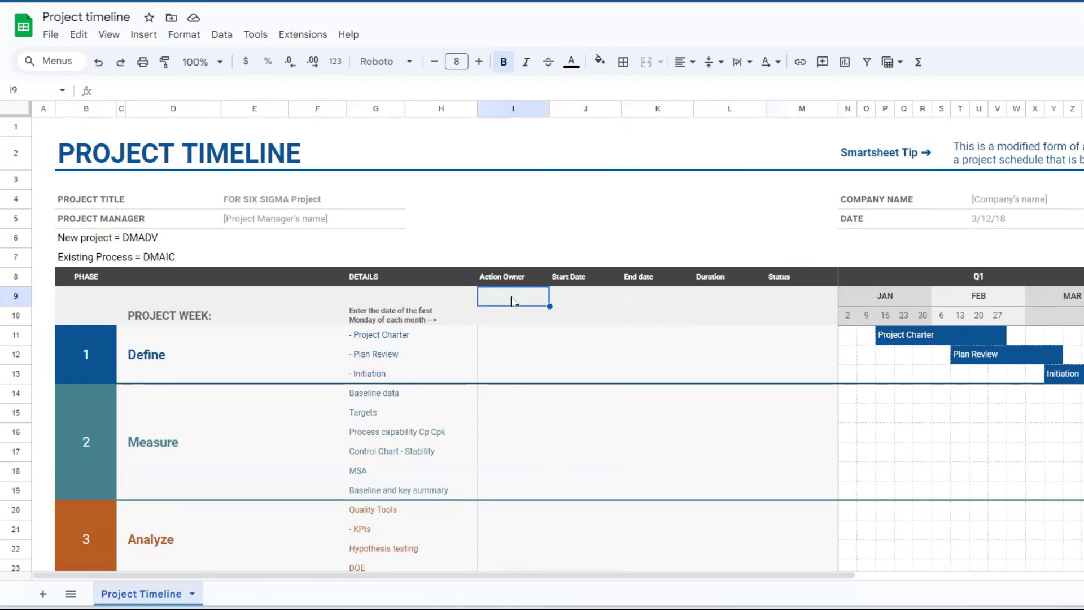
{"action": "left_click", "coordinate": [509, 334]}
{"action": "type", "text": "a"}
{"action": "type", "text": "M"}
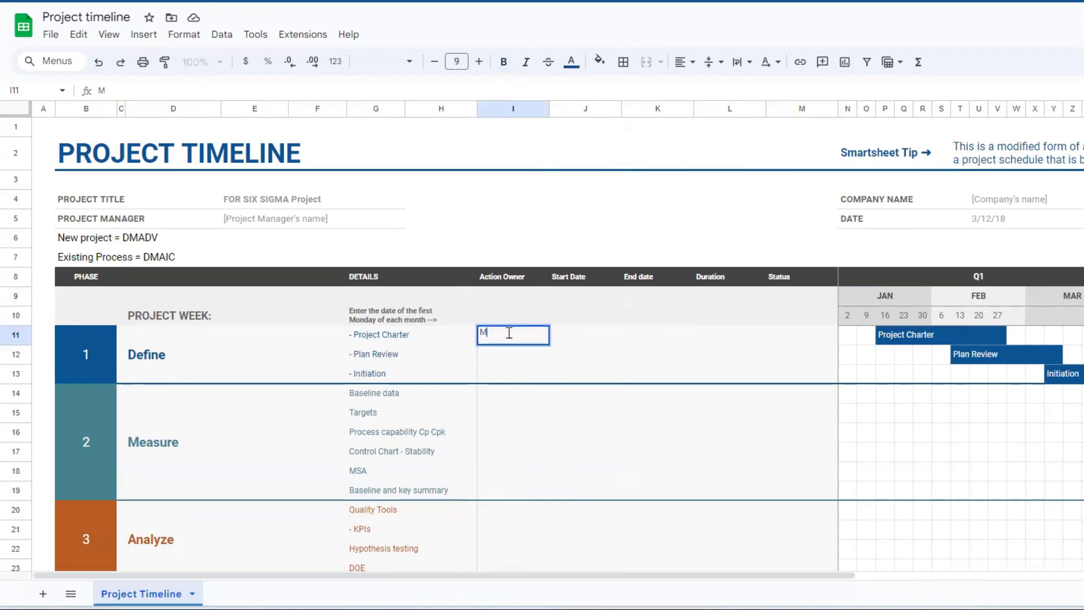
{"action": "key", "text": "Return"}
{"action": "type", "text": "Ms Y"}
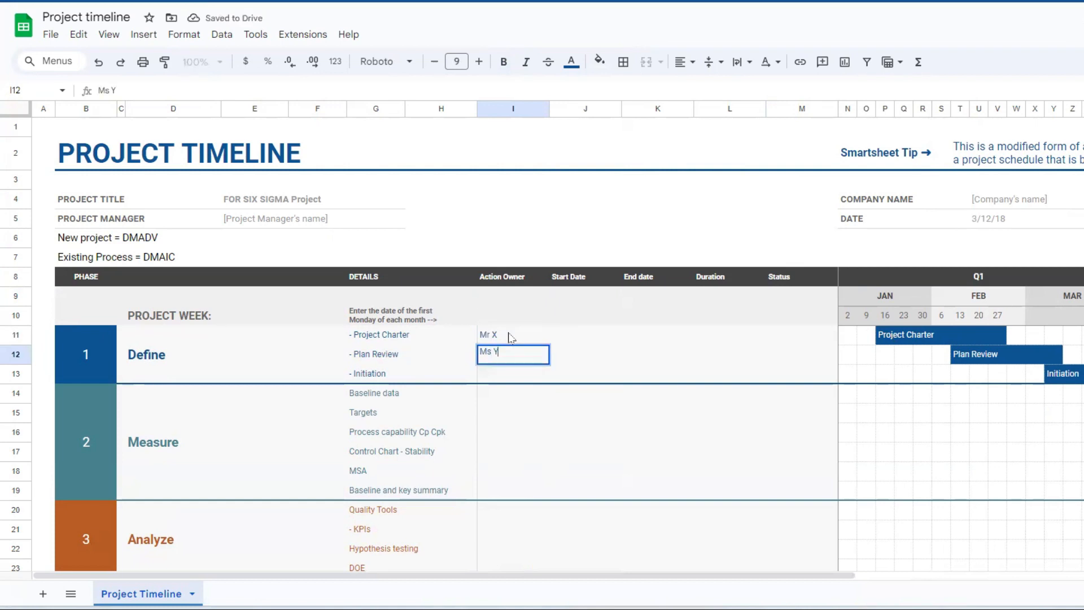
{"action": "key", "text": "Return"}
{"action": "type", "text": "mMx"}
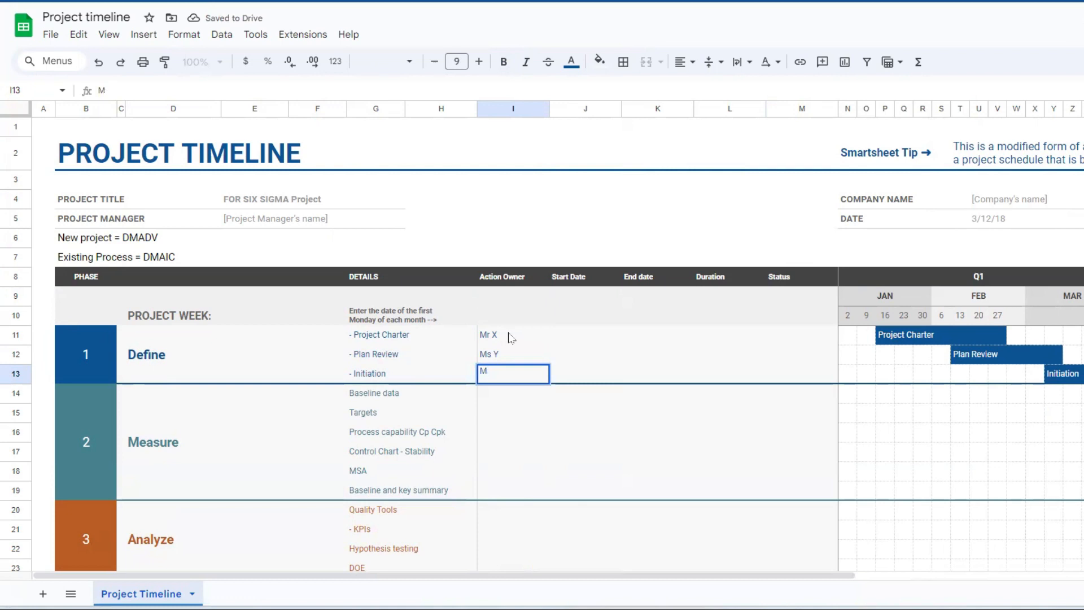
{"action": "key", "text": "Return"}
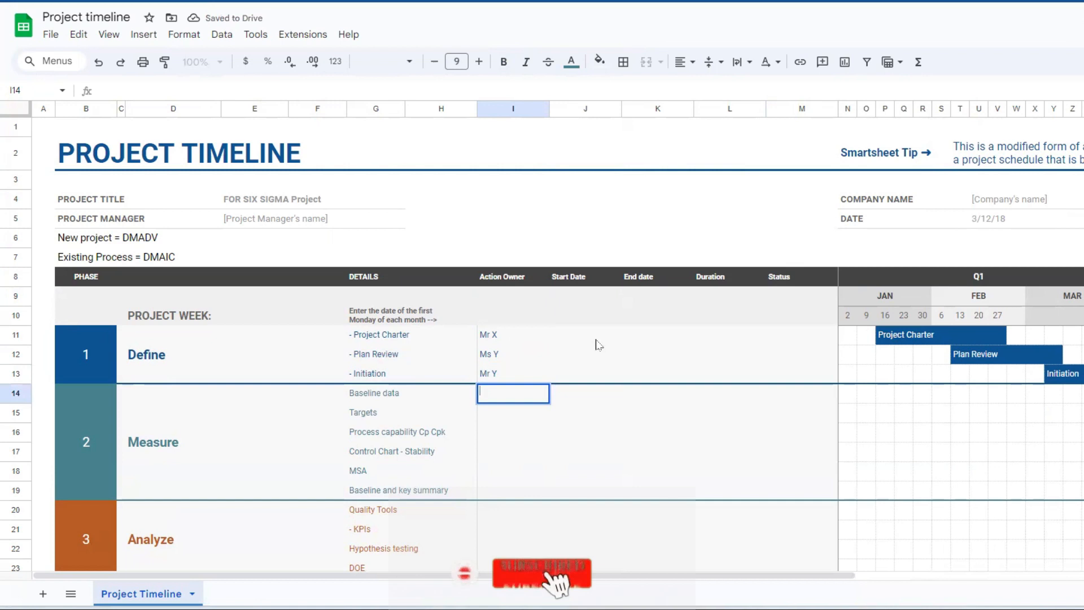
Fill in the action owners A, B, C, D, A and B for the six Measure phase details in I14:I19
{"action": "type", "text": "A"}
{"action": "key", "text": "Return"}
{"action": "type", "text": "B"}
{"action": "key", "text": "Return"}
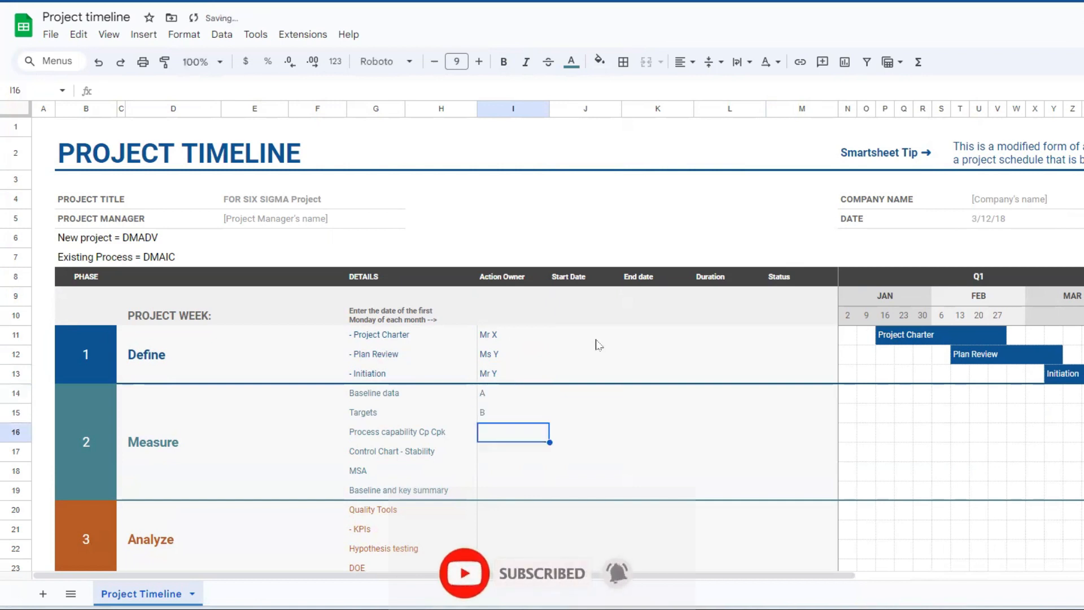
{"action": "type", "text": "C"}
{"action": "key", "text": "Return"}
{"action": "type", "text": "D"}
{"action": "key", "text": "Return"}
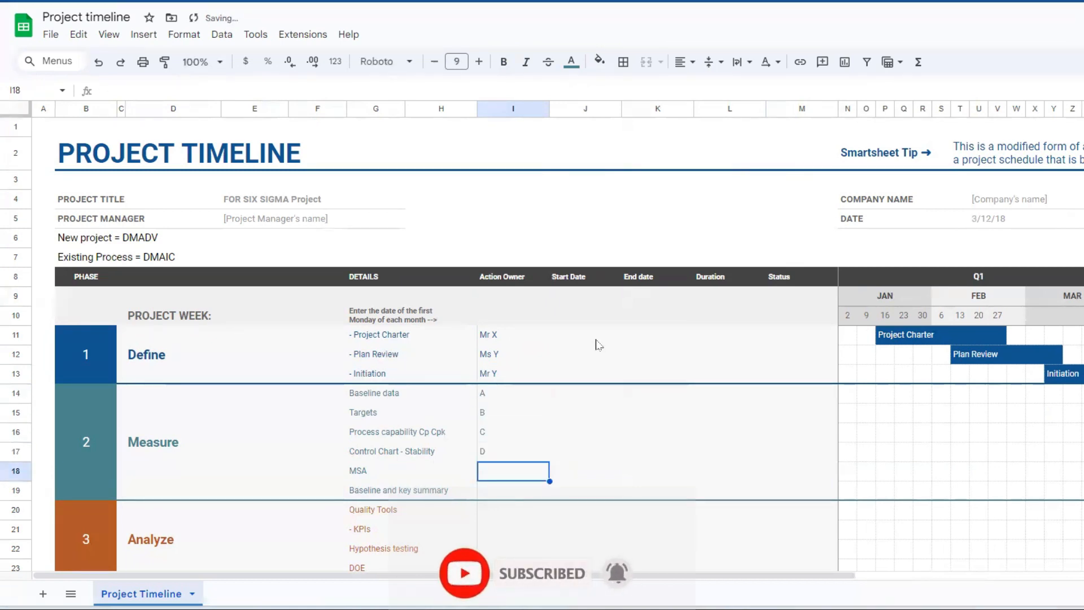
{"action": "type", "text": "A"}
{"action": "key", "text": "Return"}
{"action": "type", "text": "B"}
{"action": "key", "text": "Return"}
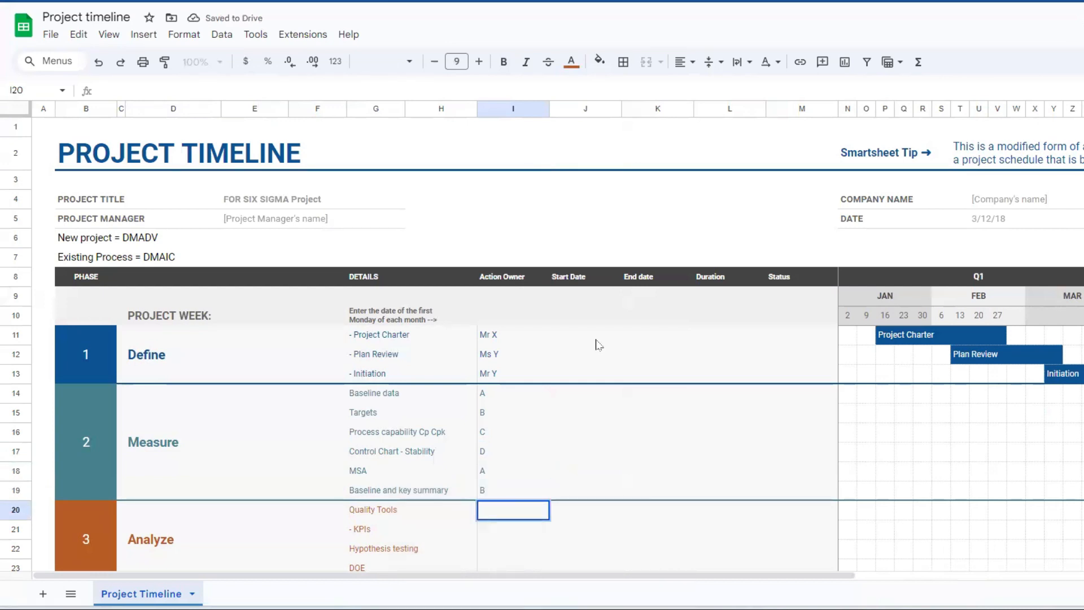
Fill in the action owners A, B, C and D for the four Analyze phase details in I20:I23
{"action": "type", "text": "A"}
{"action": "key", "text": "Return"}
{"action": "type", "text": "B"}
{"action": "key", "text": "Return"}
{"action": "type", "text": "C"}
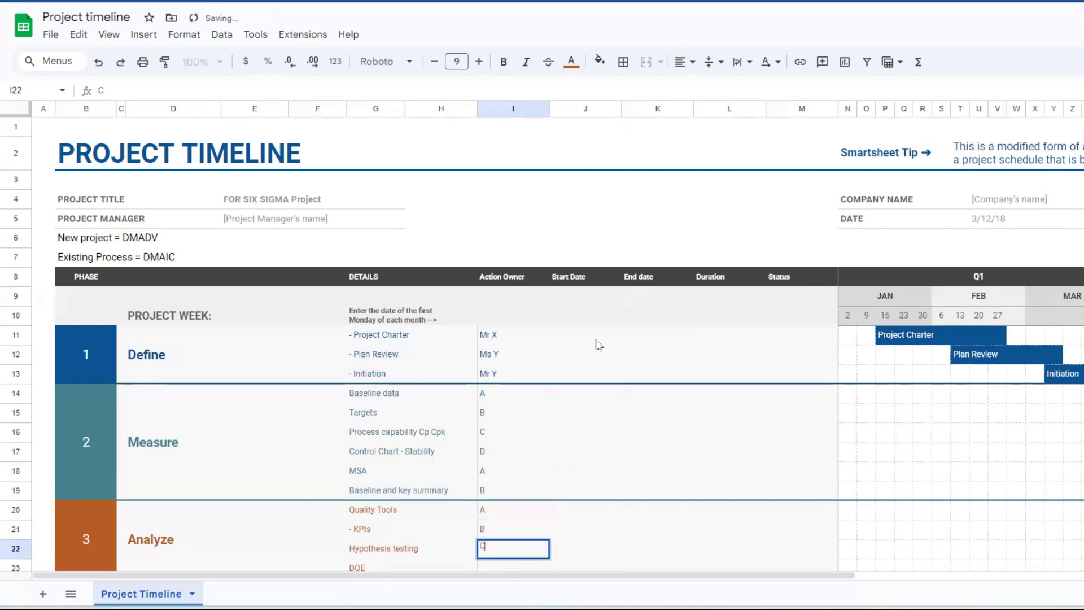
{"action": "key", "text": "Return"}
{"action": "type", "text": "D"}
{"action": "key", "text": "Return"}
{"action": "key", "text": "Return"}
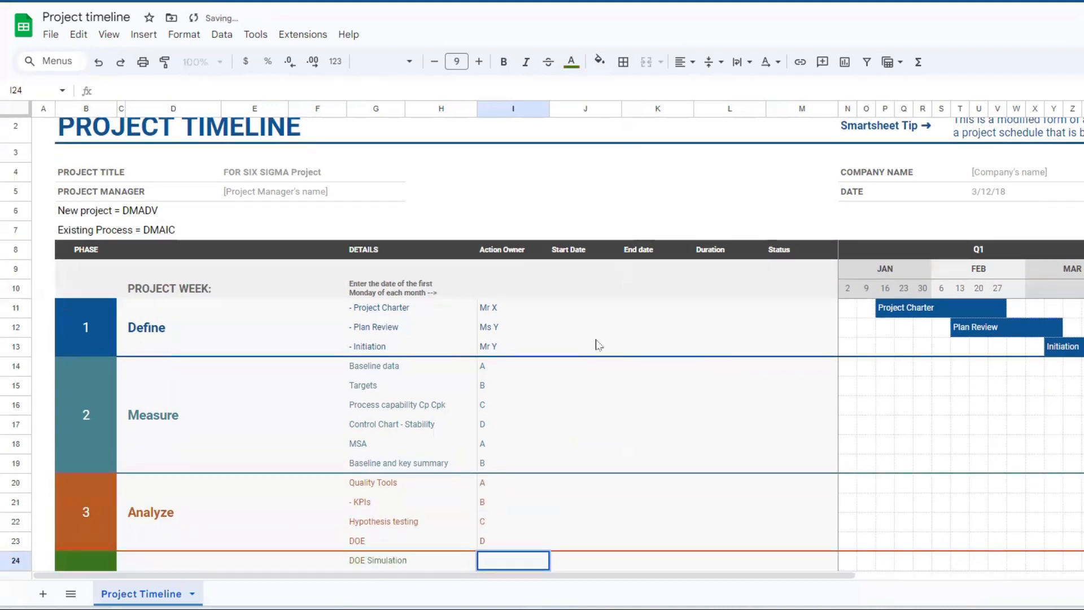
Fill in the action owners A, D, E and E for the four Improve phase details in I24:I27
{"action": "type", "text": "A"}
{"action": "key", "text": "Return"}
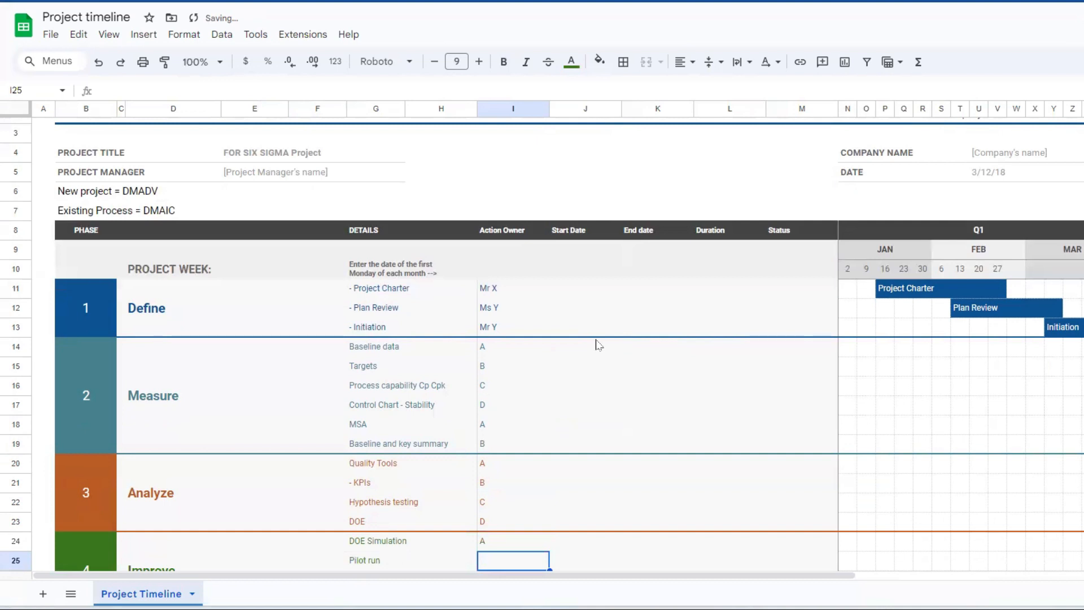
{"action": "type", "text": "D"}
{"action": "key", "text": "Return"}
{"action": "type", "text": "E"}
{"action": "key", "text": "Return"}
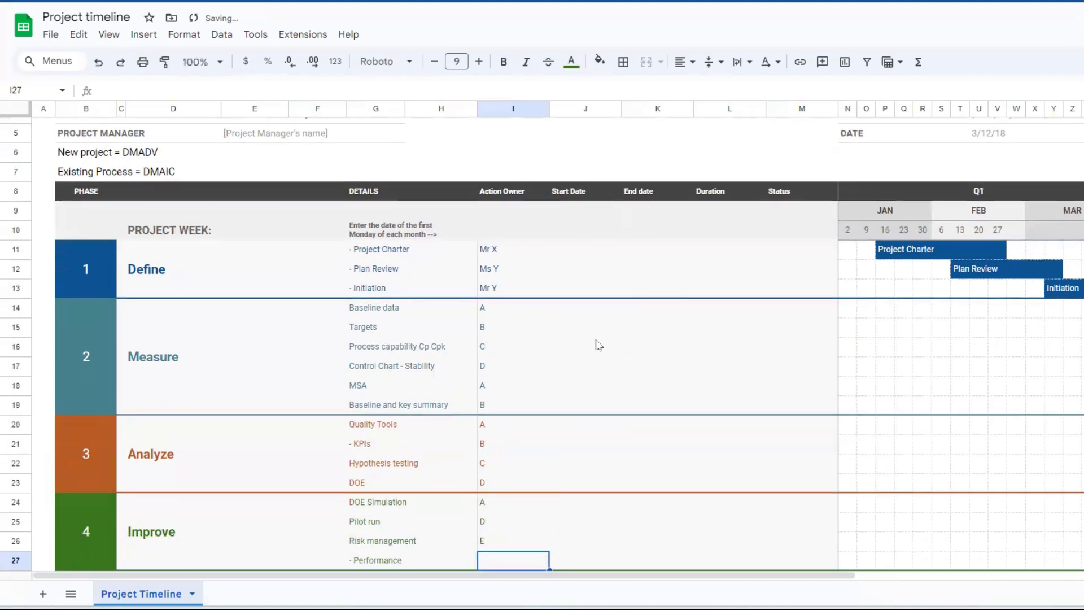
{"action": "type", "text": "E"}
{"action": "key", "text": "Return"}
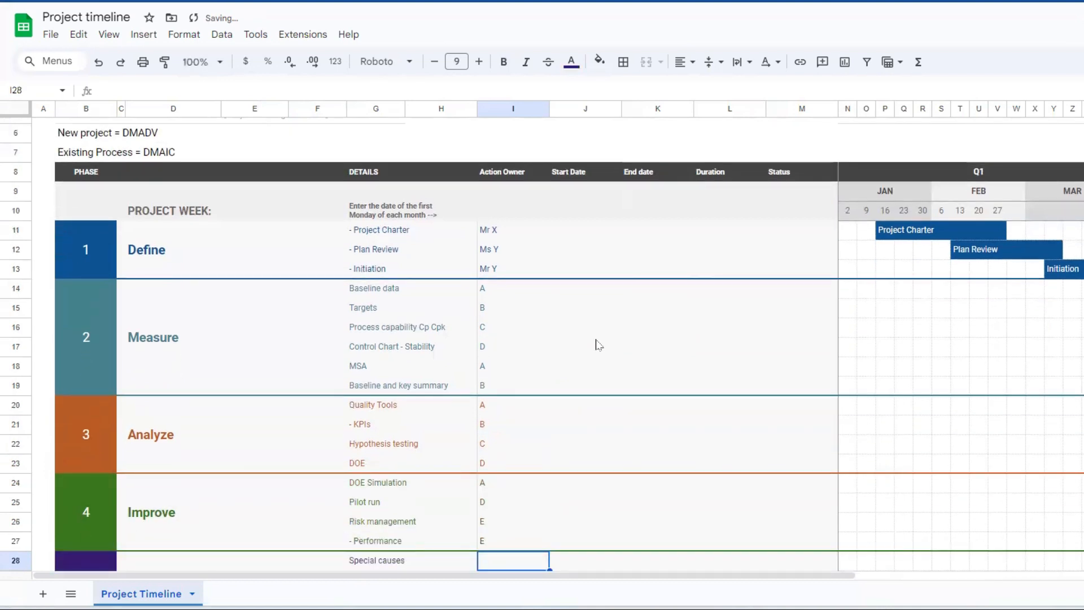
Fill in the action owners C, D and A for the three Control phase details in I28:I30
{"action": "key", "text": "Return"}
{"action": "key", "text": "Return"}
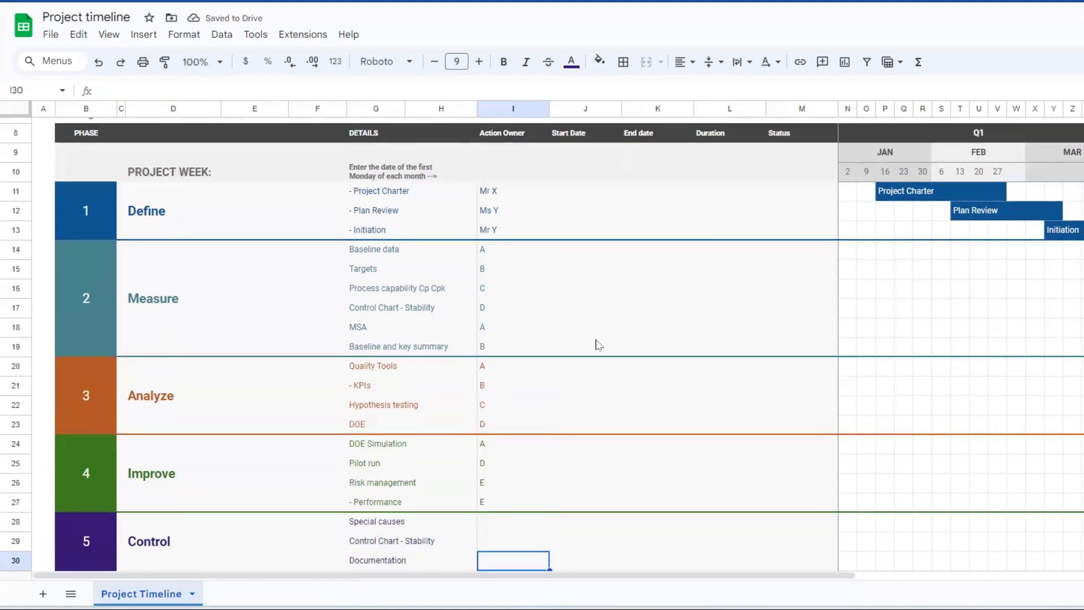
{"action": "key", "text": "Up"}
{"action": "key", "text": "Up"}
{"action": "type", "text": "C"}
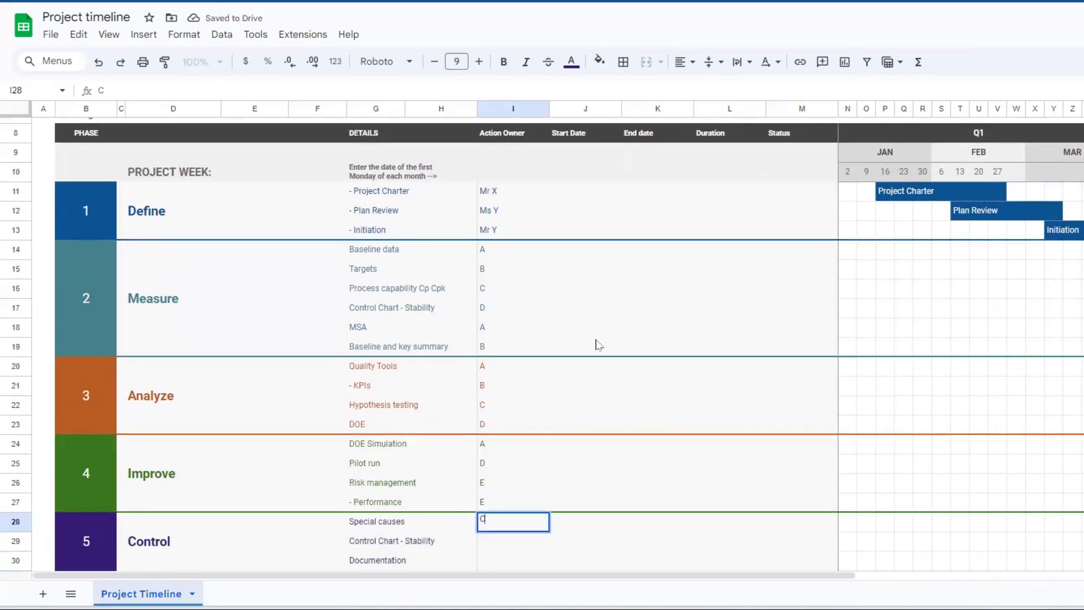
{"action": "key", "text": "Return"}
{"action": "type", "text": "D"}
{"action": "key", "text": "Return"}
{"action": "type", "text": "A"}
{"action": "key", "text": "Return"}
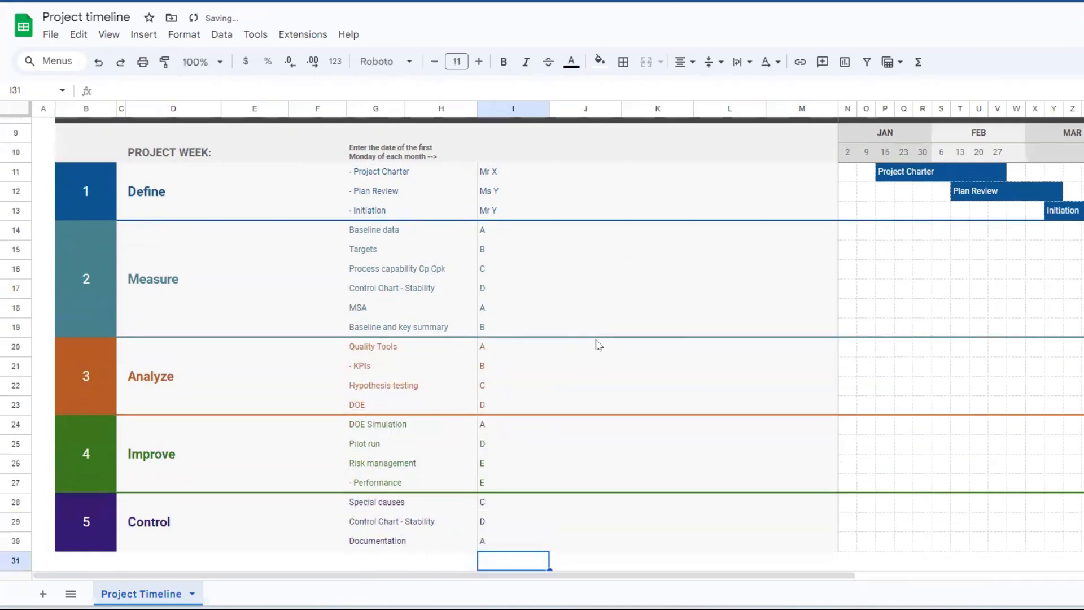
Enter 15/5/2024 as the Project Charter's start date in J11
{"action": "scroll", "coordinate": [597, 343], "scroll_direction": "up", "scroll_amount": 3}
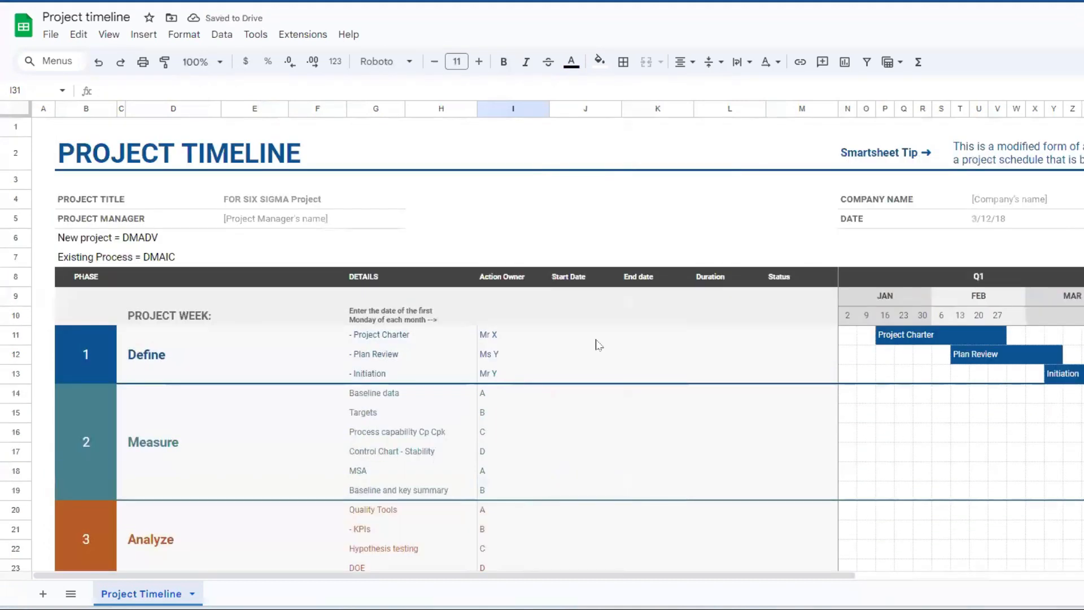
{"action": "left_click", "coordinate": [582, 316]}
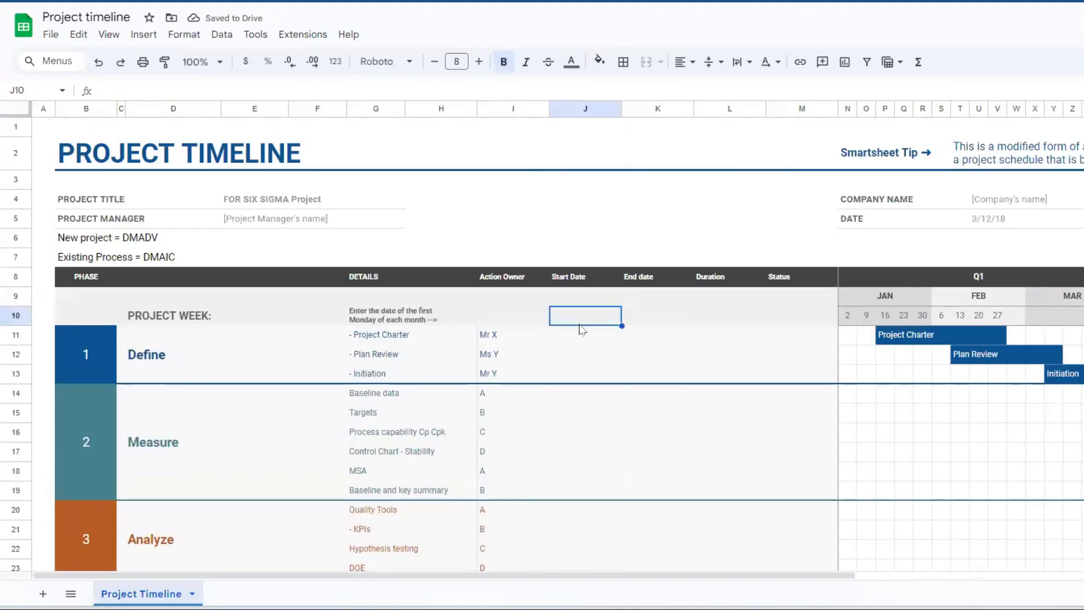
{"action": "left_click", "coordinate": [581, 338]}
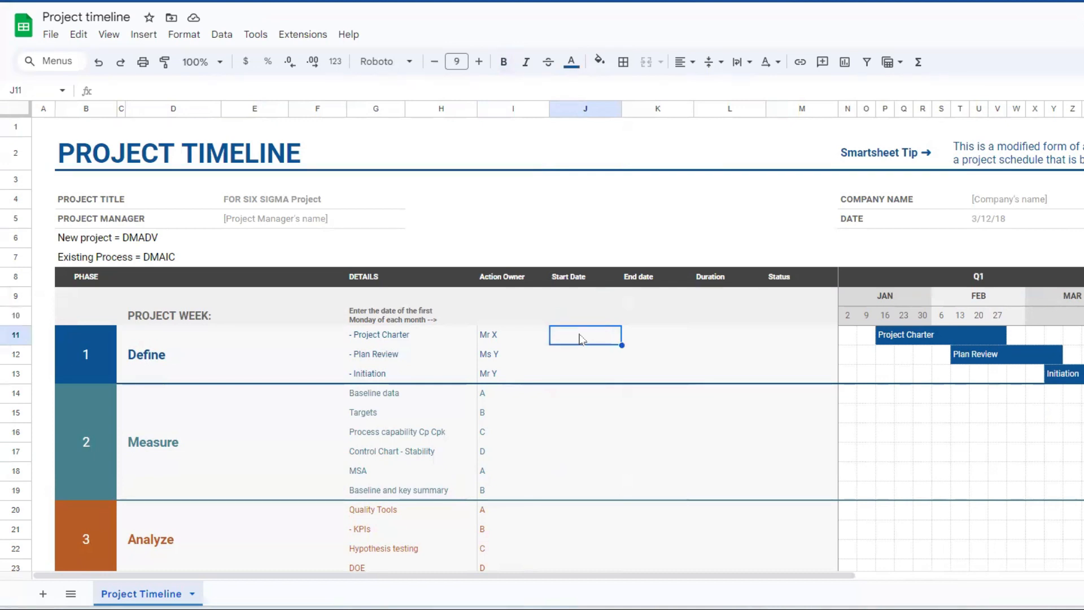
{"action": "type", "text": "15/5/2024"}
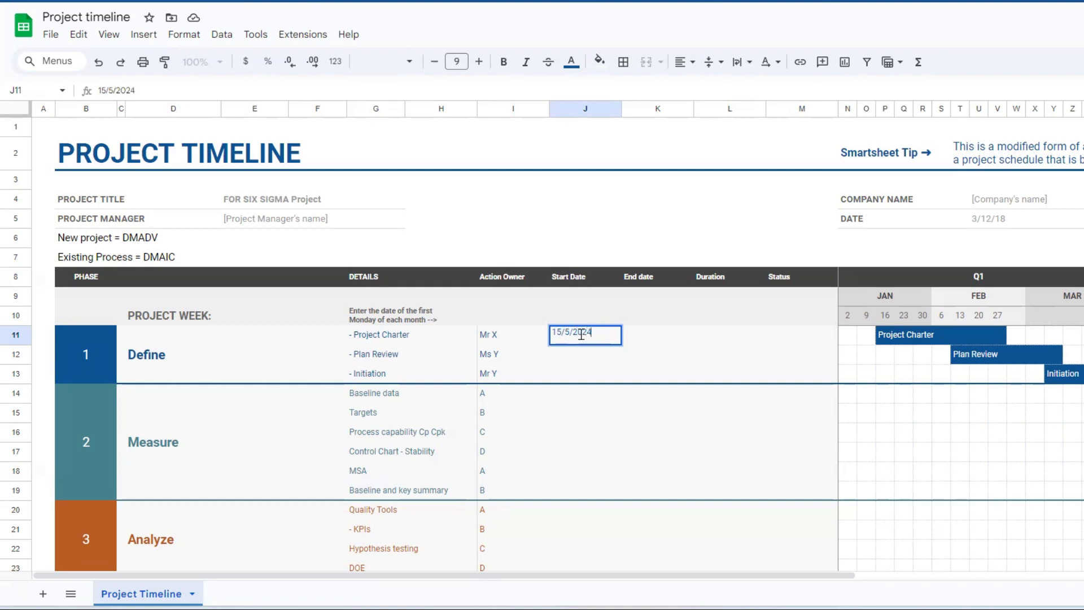
{"action": "key", "text": "Return"}
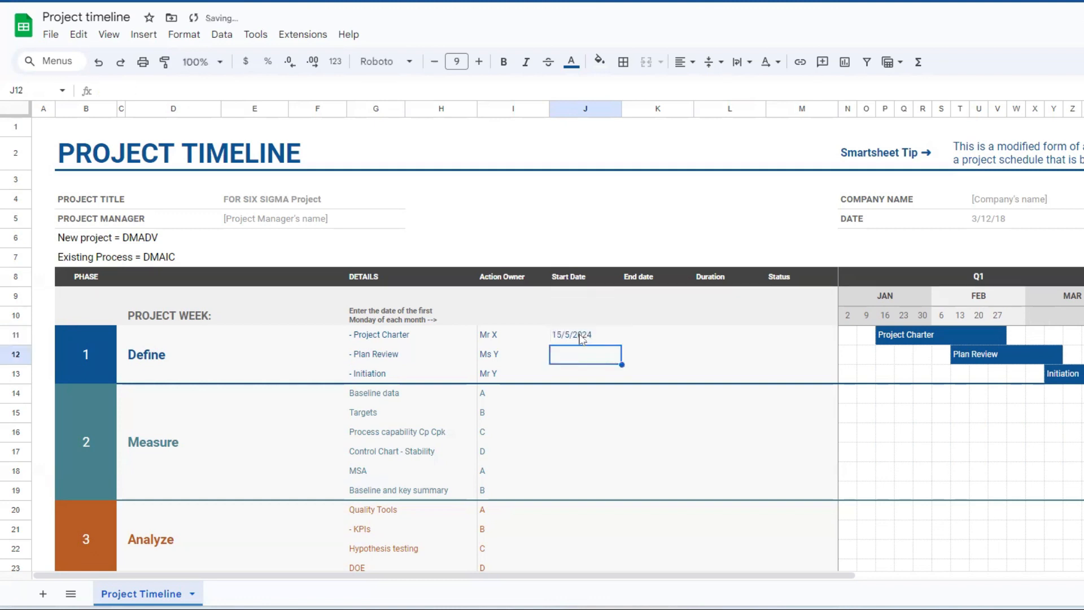
Calculate the Project Charter's end date in K11 with the formula =WORKDAY(J11,5)
{"action": "left_click", "coordinate": [645, 333]}
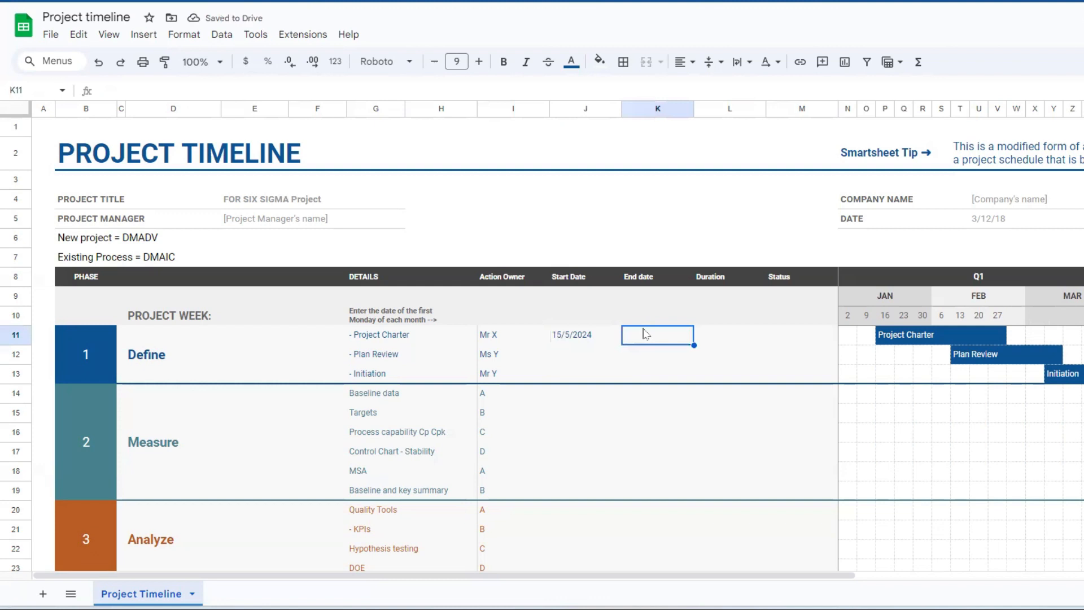
{"action": "type", "text": "=WORKDAY("}
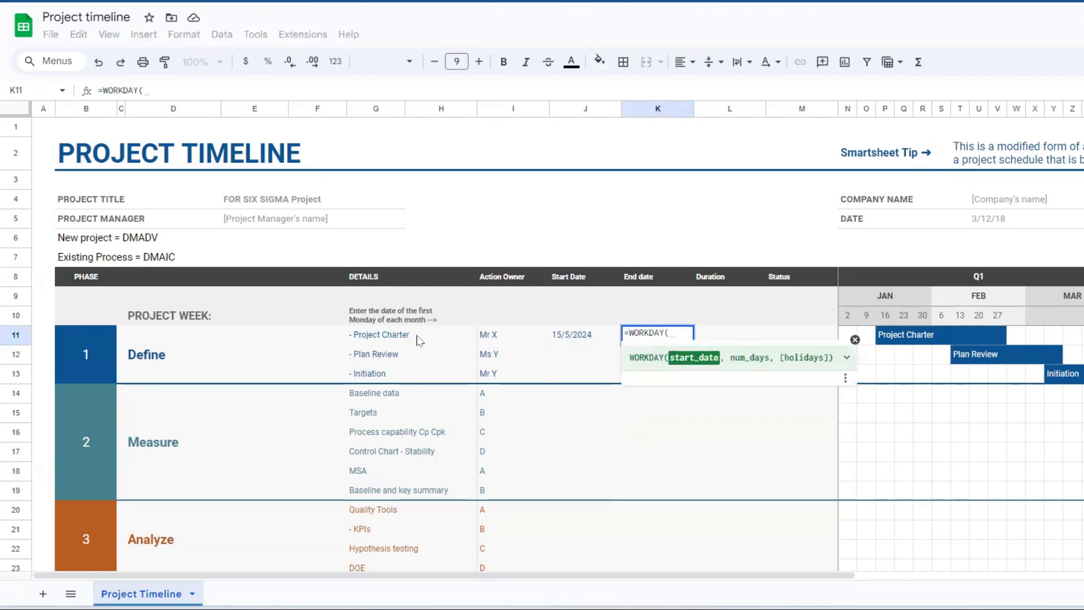
{"action": "left_click", "coordinate": [579, 339]}
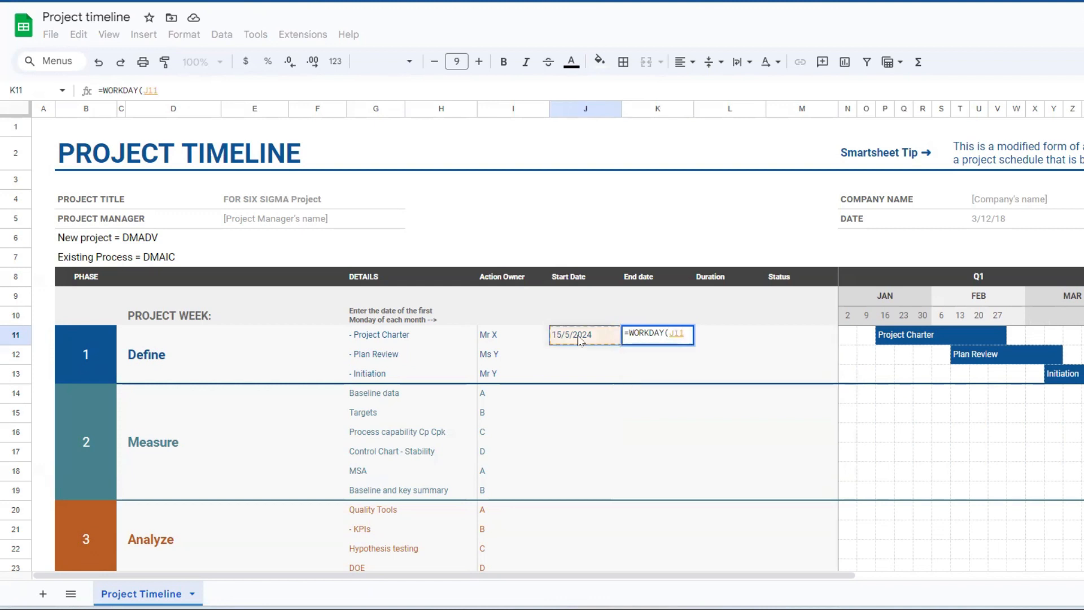
{"action": "type", "text": ",5)"}
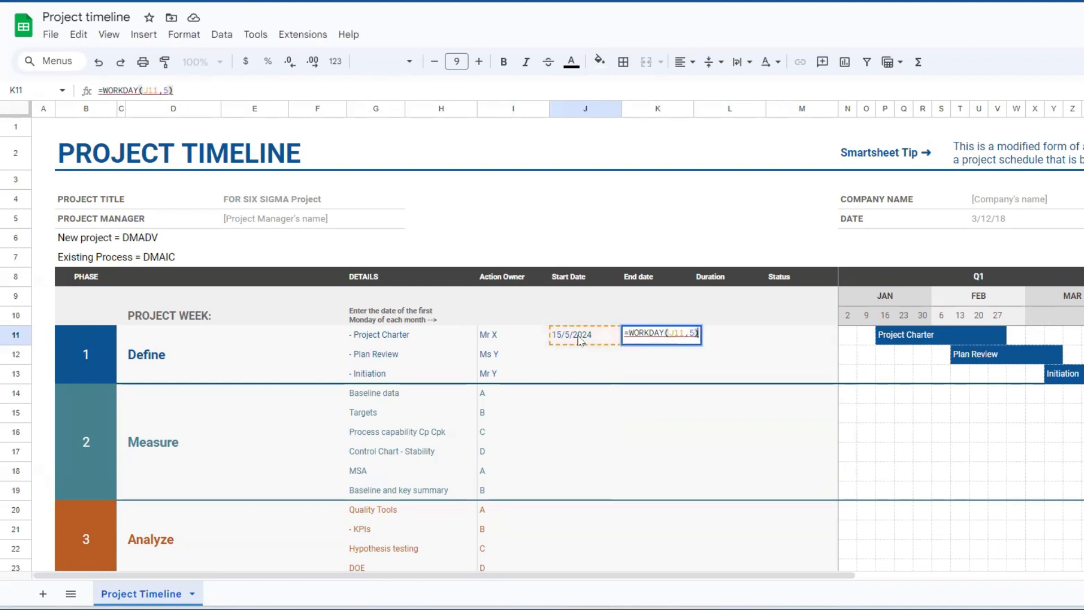
{"action": "key", "text": "Return"}
{"action": "left_click", "coordinate": [663, 339]}
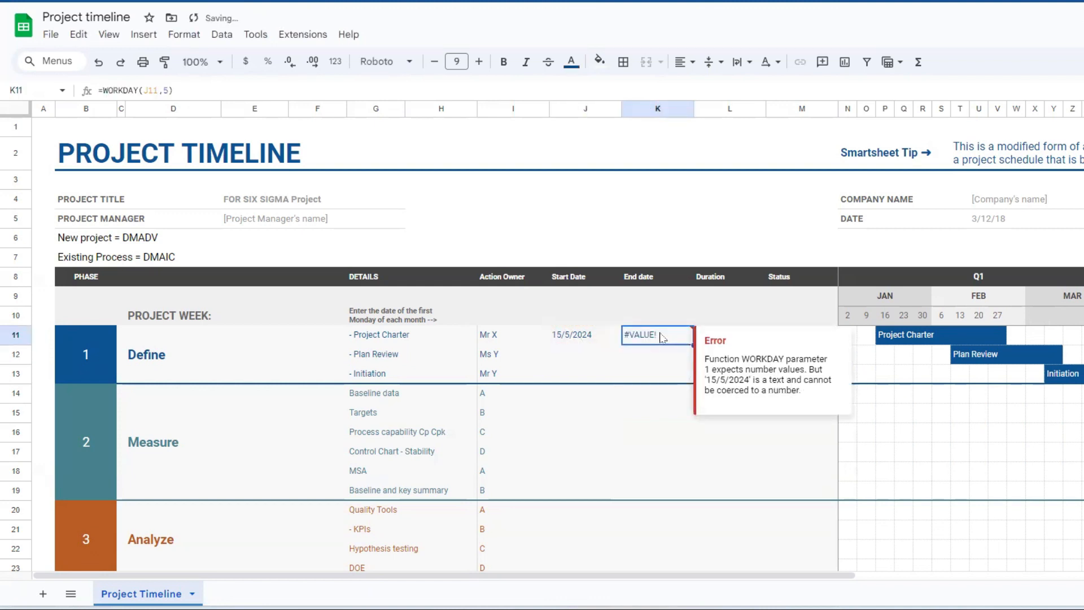
Change the Project Charter's start date in J11 to month-first format, 5/15/2024
{"action": "left_click", "coordinate": [587, 338]}
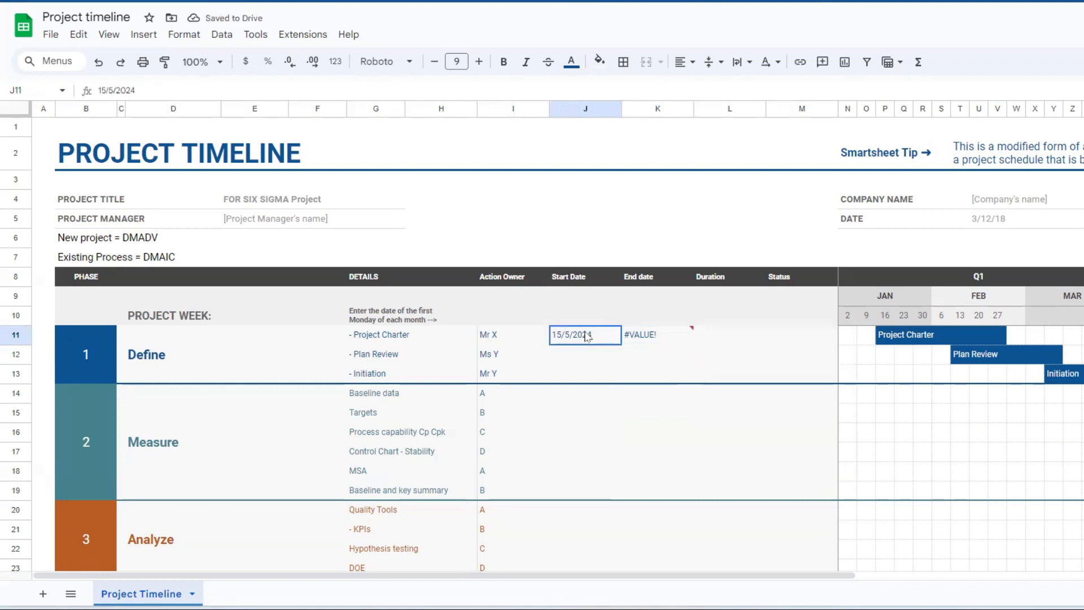
{"action": "double_click", "coordinate": [562, 333]}
{"action": "left_click", "coordinate": [561, 333]}
{"action": "key", "text": "BackSpace"}
{"action": "key", "text": "BackSpace"}
{"action": "type", "text": "5/1"}
{"action": "key", "text": "Return"}
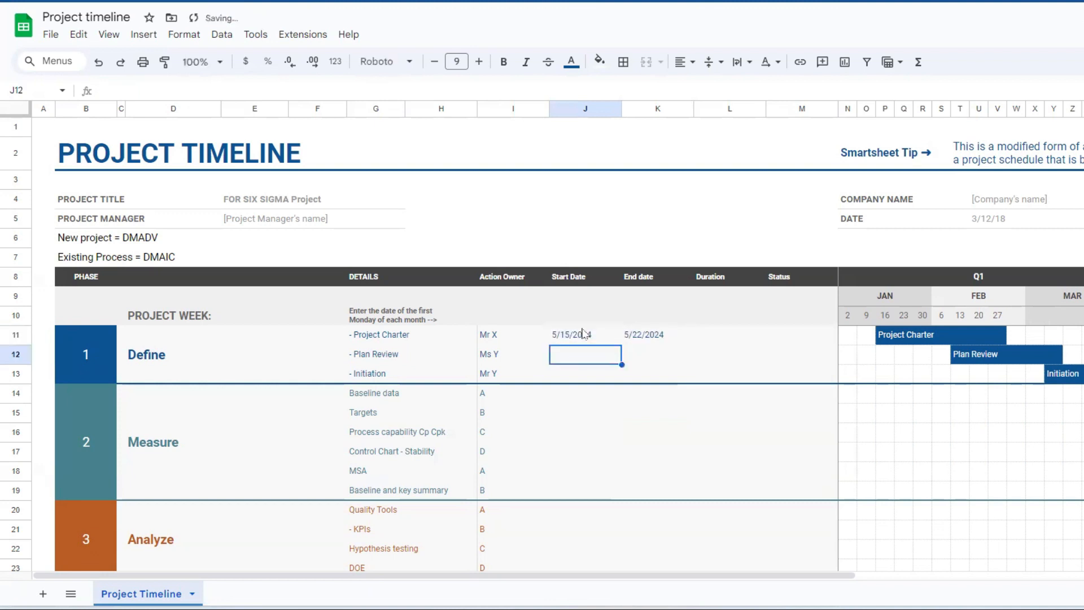
Set the Plan Review's start date in J12 equal to the Project Charter's end date in K11
{"action": "left_click", "coordinate": [635, 339]}
{"action": "left_click", "coordinate": [604, 355]}
{"action": "type", "text": "="}
{"action": "left_click", "coordinate": [624, 339]}
{"action": "key", "text": "Return"}
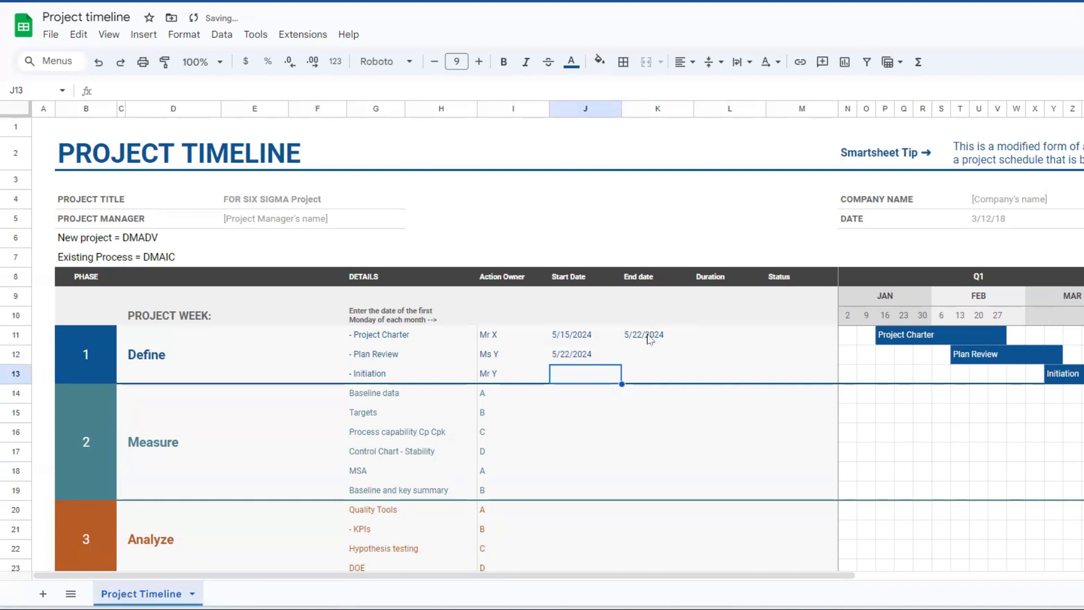
Copy the end date formula from K11 to K12 and set its number of workdays to 2
{"action": "left_click", "coordinate": [648, 339]}
{"action": "key", "text": "ctrl+c"}
{"action": "left_click", "coordinate": [642, 354]}
{"action": "key", "text": "ctrl+v"}
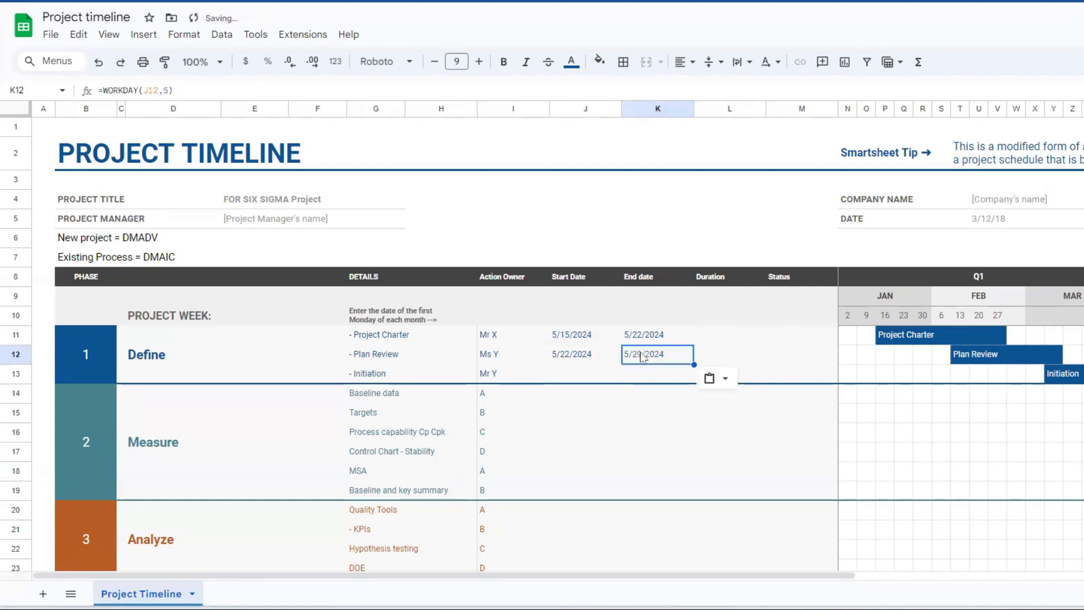
{"action": "double_click", "coordinate": [644, 355]}
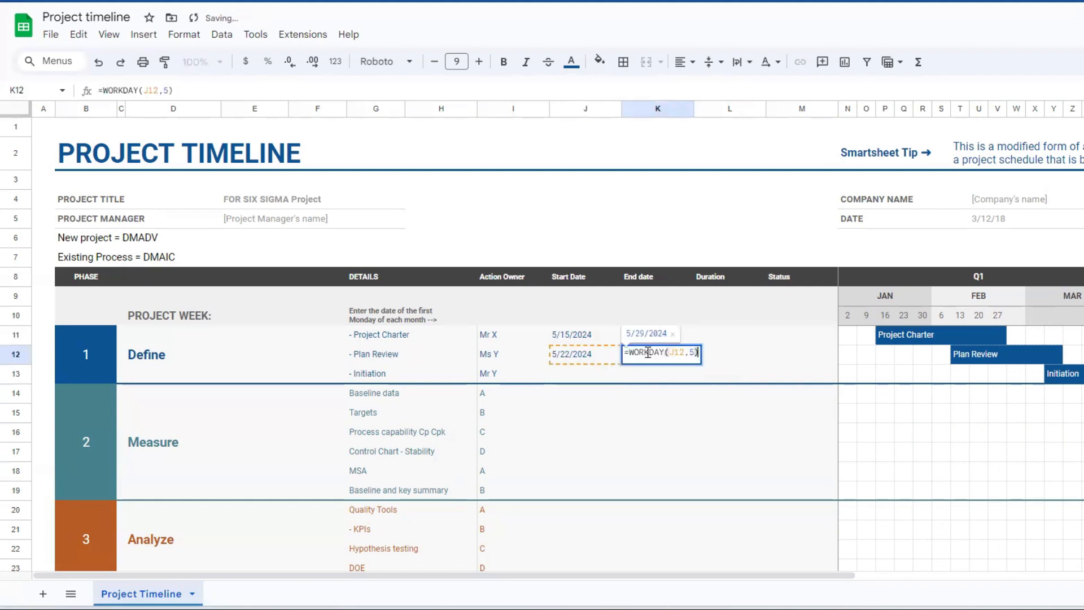
{"action": "left_click", "coordinate": [168, 86]}
{"action": "key", "text": "BackSpace"}
{"action": "type", "text": "2"}
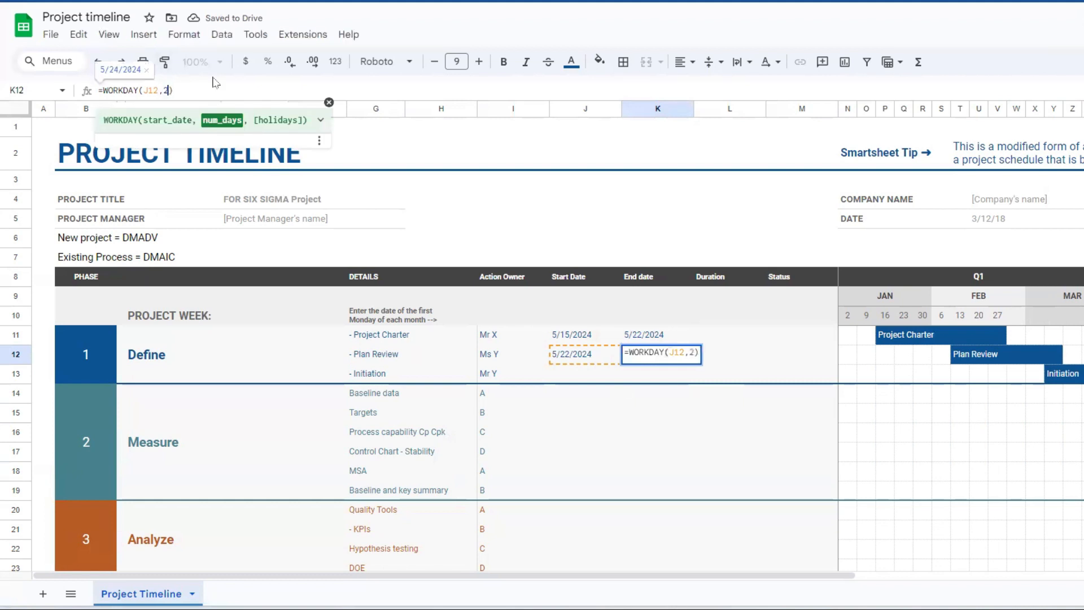
{"action": "key", "text": "Return"}
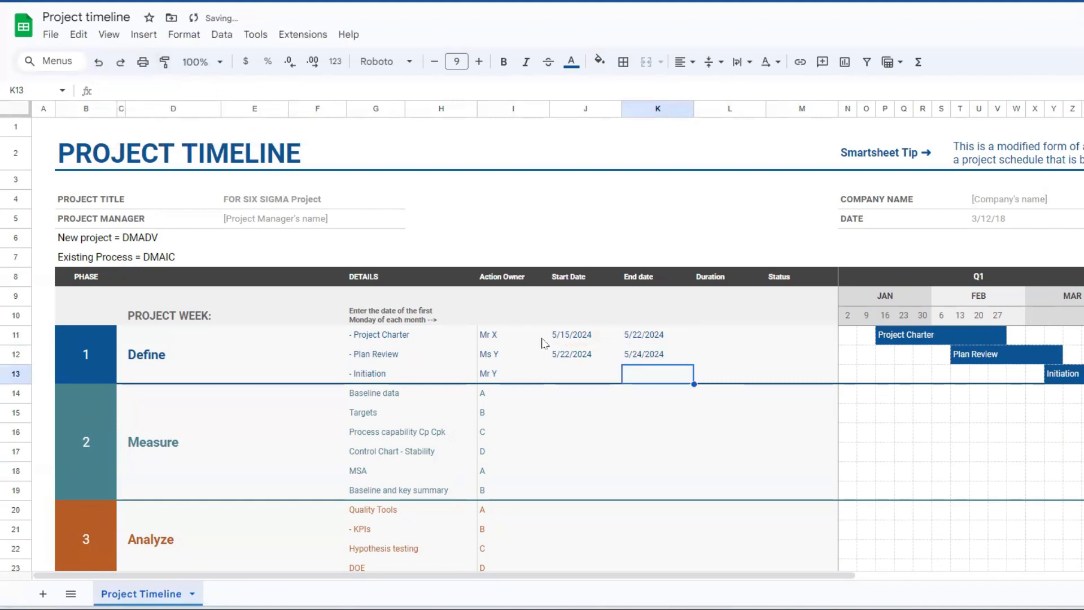
Replace the third Define detail, Initiation, in row 13 with "Kick off call"
{"action": "left_click", "coordinate": [580, 375]}
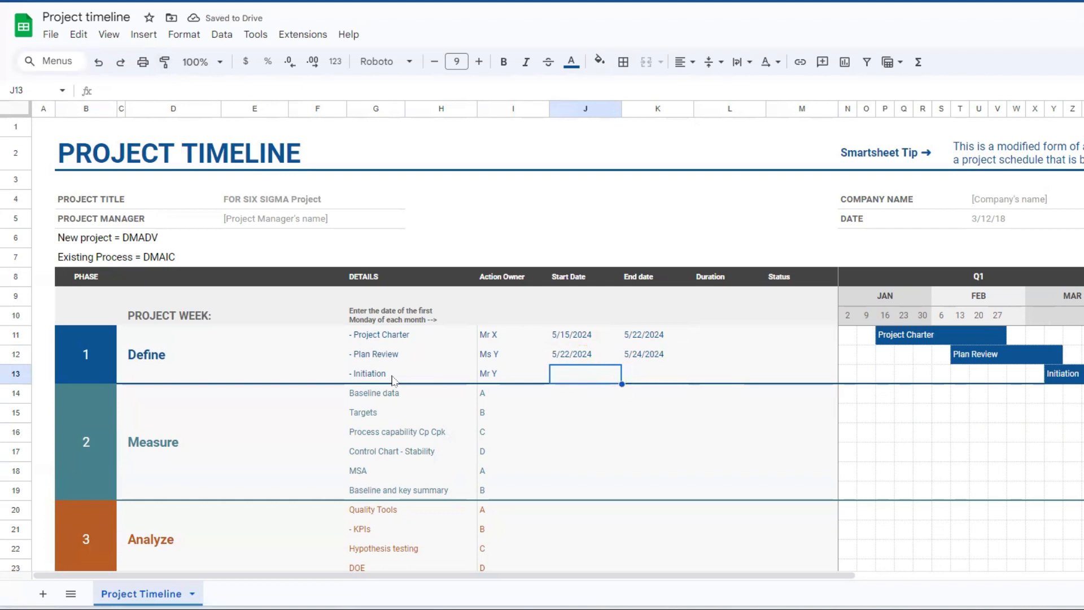
{"action": "double_click", "coordinate": [392, 375]}
{"action": "key", "text": "BackSpace"}
{"action": "key", "text": "BackSpace"}
{"action": "key", "text": "BackSpace"}
{"action": "key", "text": "BackSpace"}
{"action": "key", "text": "BackSpace"}
{"action": "key", "text": "BackSpace"}
{"action": "key", "text": "BackSpace"}
{"action": "key", "text": "BackSpace"}
{"action": "key", "text": "BackSpace"}
{"action": "key", "text": "BackSpace"}
{"action": "key", "text": "BackSpace"}
{"action": "key", "text": "BackSpace"}
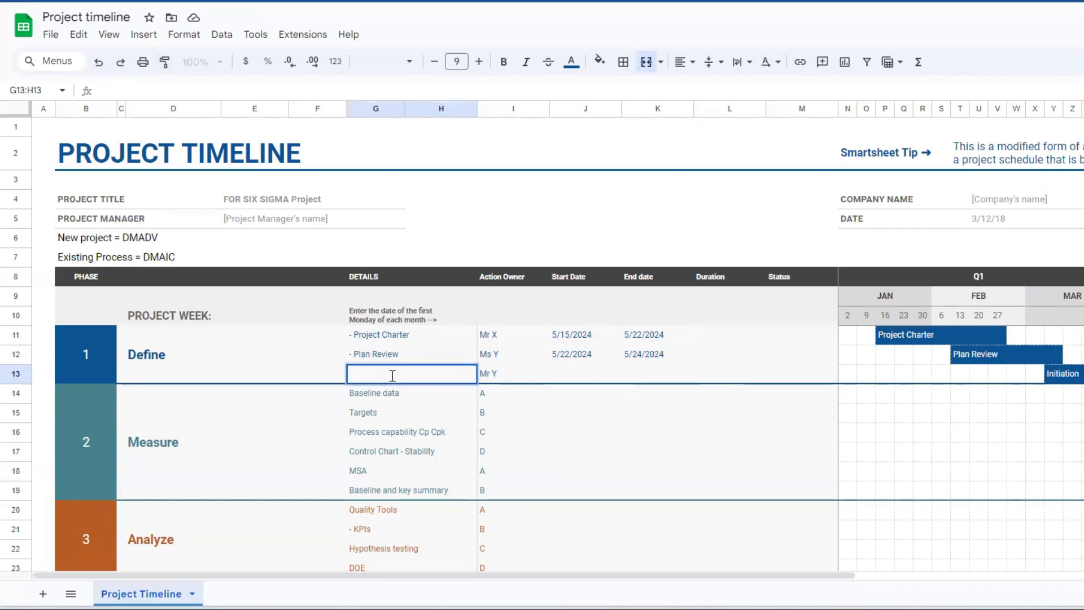
{"action": "type", "text": "Kick off call"}
{"action": "key", "text": "Return"}
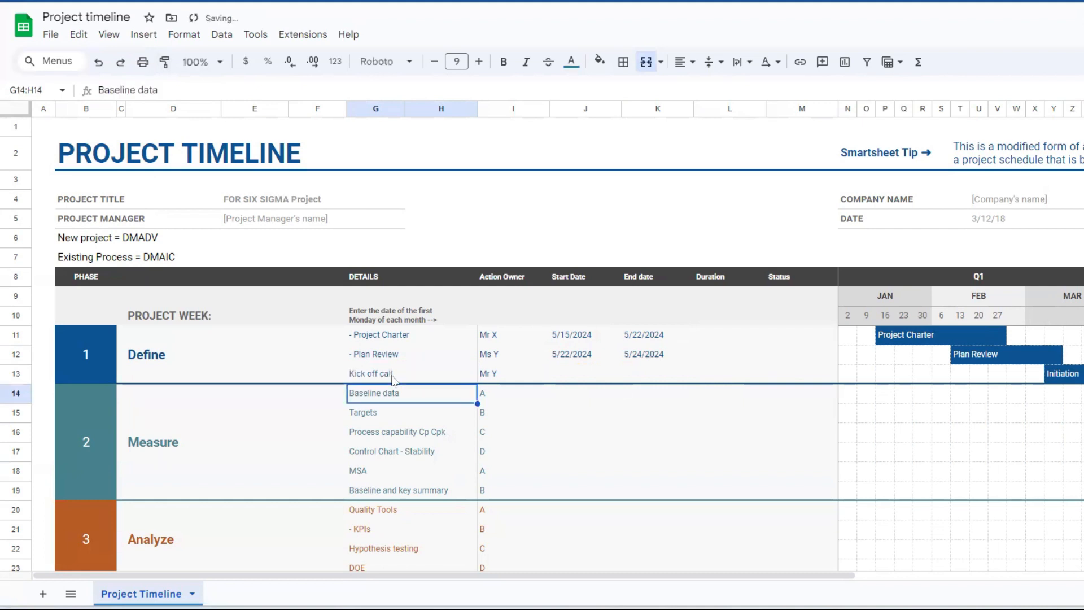
Set the Kick off call's start date in J13 equal to the Plan Review's end date in K12
{"action": "left_click", "coordinate": [566, 367]}
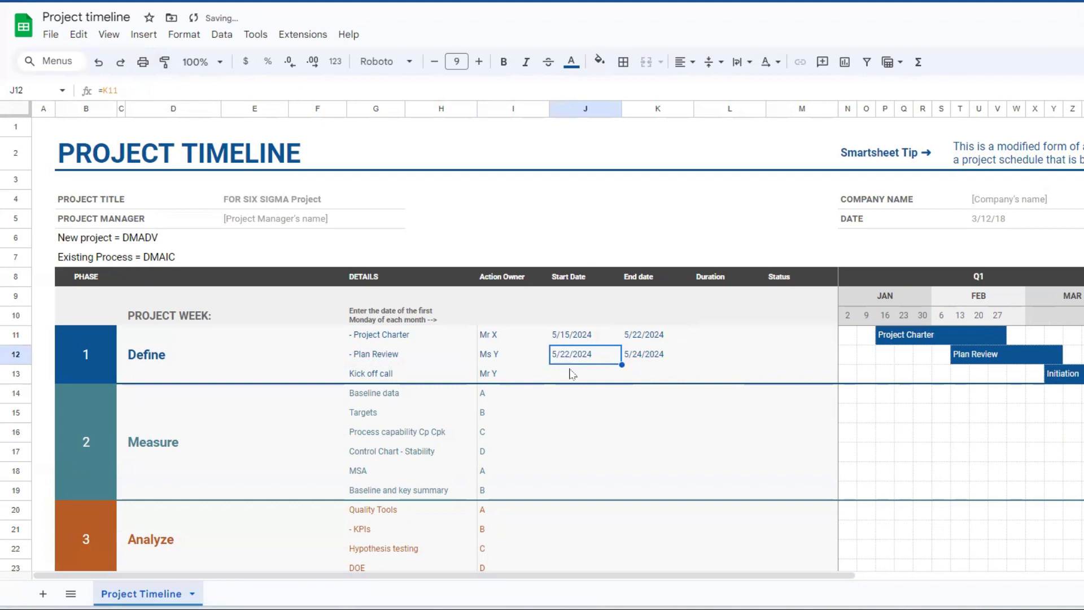
{"action": "left_click", "coordinate": [567, 372]}
{"action": "type", "text": "="}
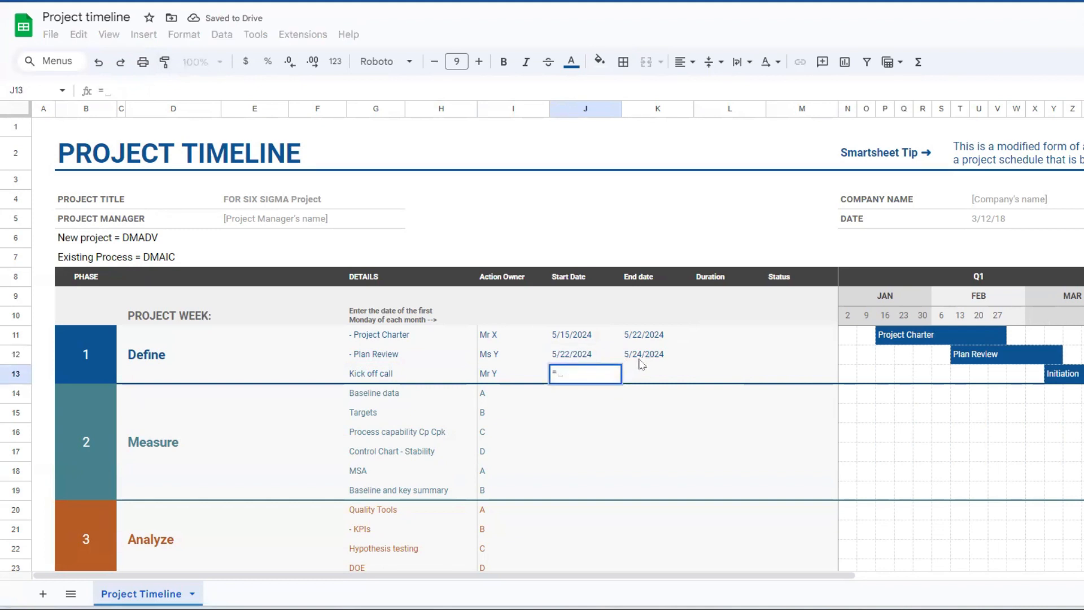
{"action": "left_click", "coordinate": [641, 361]}
{"action": "key", "text": "Return"}
Calculate the Kick off call's end date in K13 with the formula =WORKDAY(J13,2)
{"action": "left_click", "coordinate": [640, 360]}
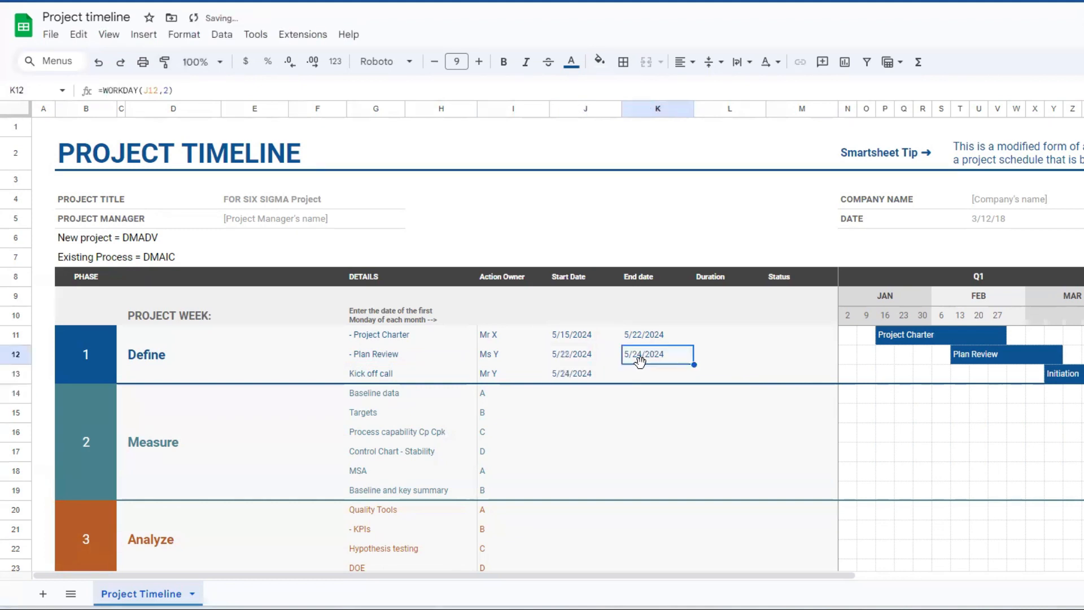
{"action": "left_click", "coordinate": [647, 374]}
{"action": "type", "text": "="}
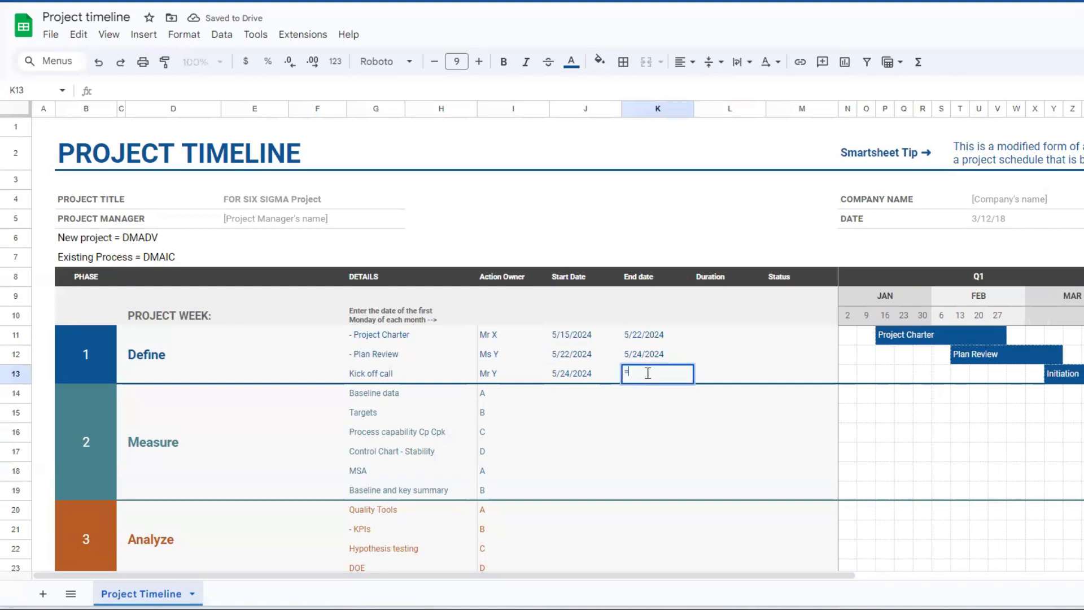
{"action": "type", "text": "work"}
{"action": "key", "text": "Tab"}
{"action": "left_click", "coordinate": [565, 379]}
{"action": "type", "text": ",2)"}
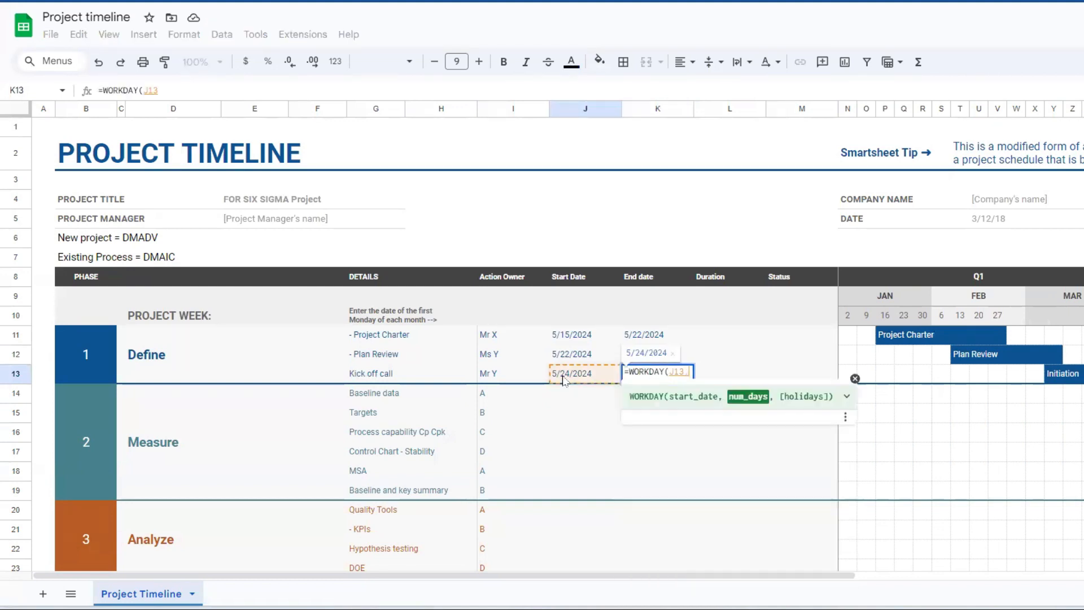
{"action": "key", "text": "Return"}
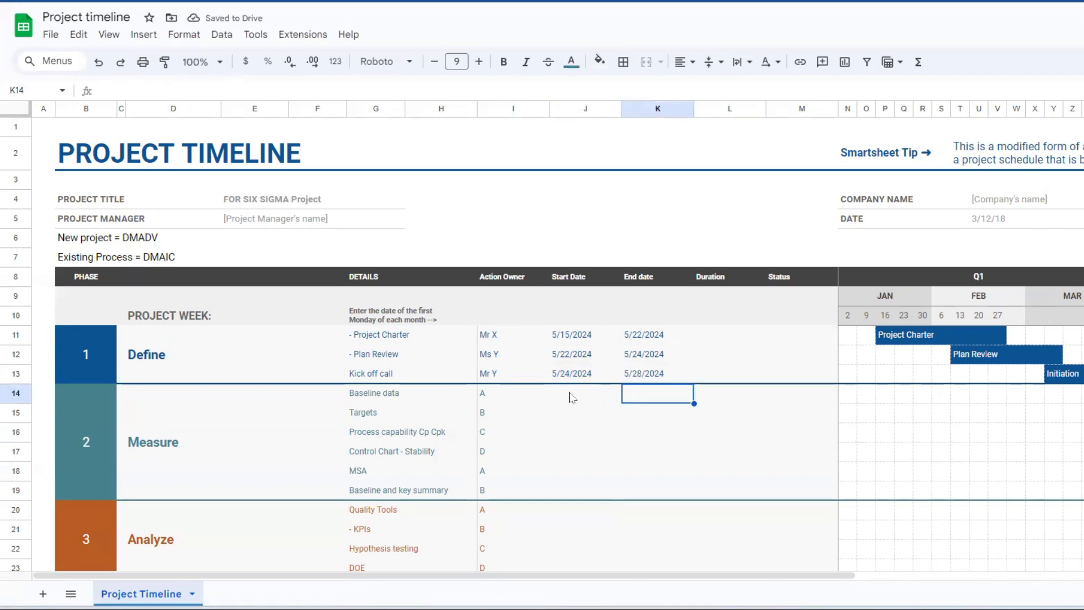
Calculate the Baseline data start date in J14 as one workday after the Kick off call's end, using =WORKDAY(K13,1)
{"action": "left_click", "coordinate": [571, 397]}
{"action": "type", "text": "="}
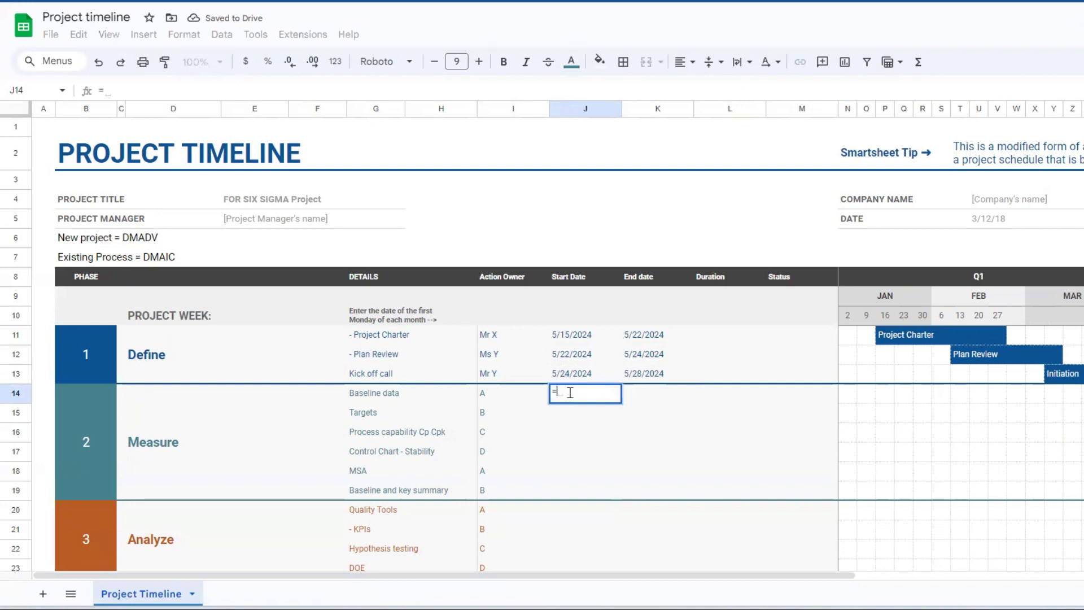
{"action": "type", "text": "wo"}
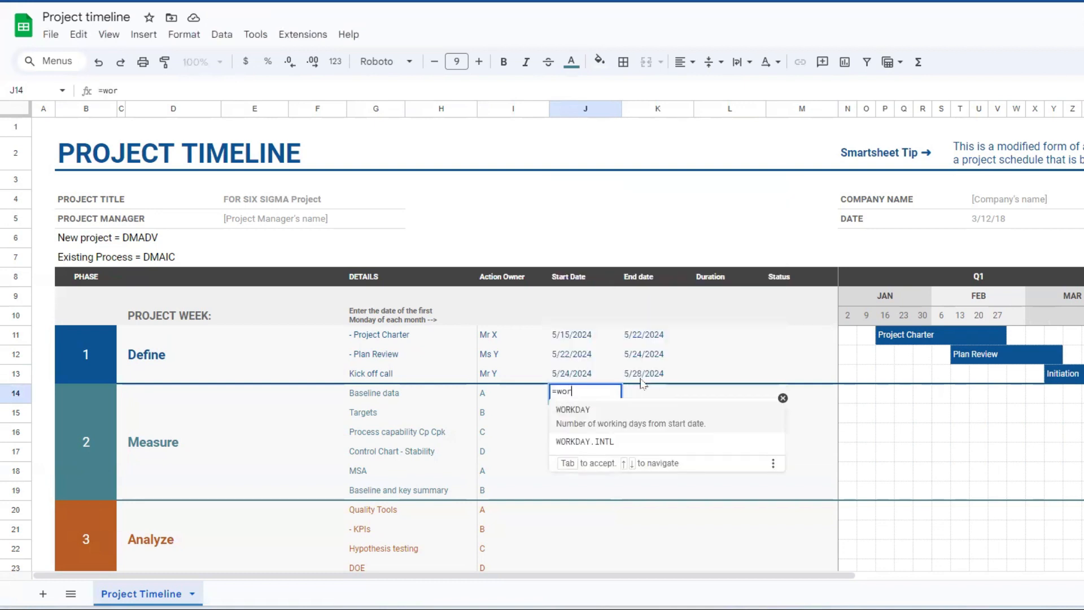
{"action": "type", "text": "r"}
{"action": "key", "text": "Tab"}
{"action": "left_click", "coordinate": [641, 374]}
{"action": "type", "text": ",1)"}
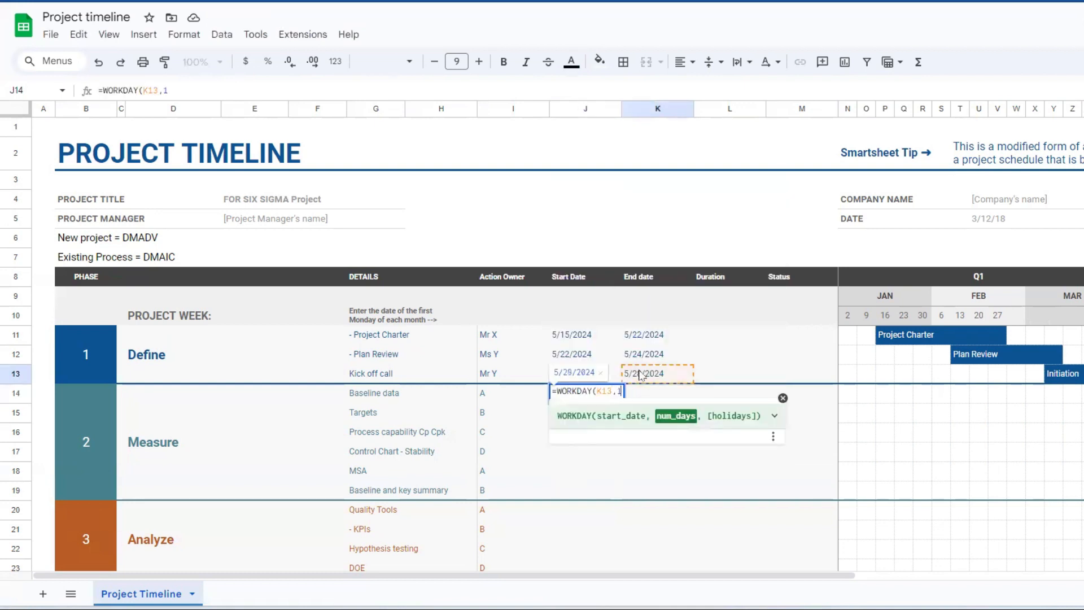
{"action": "key", "text": "Return"}
{"action": "left_click", "coordinate": [586, 395]}
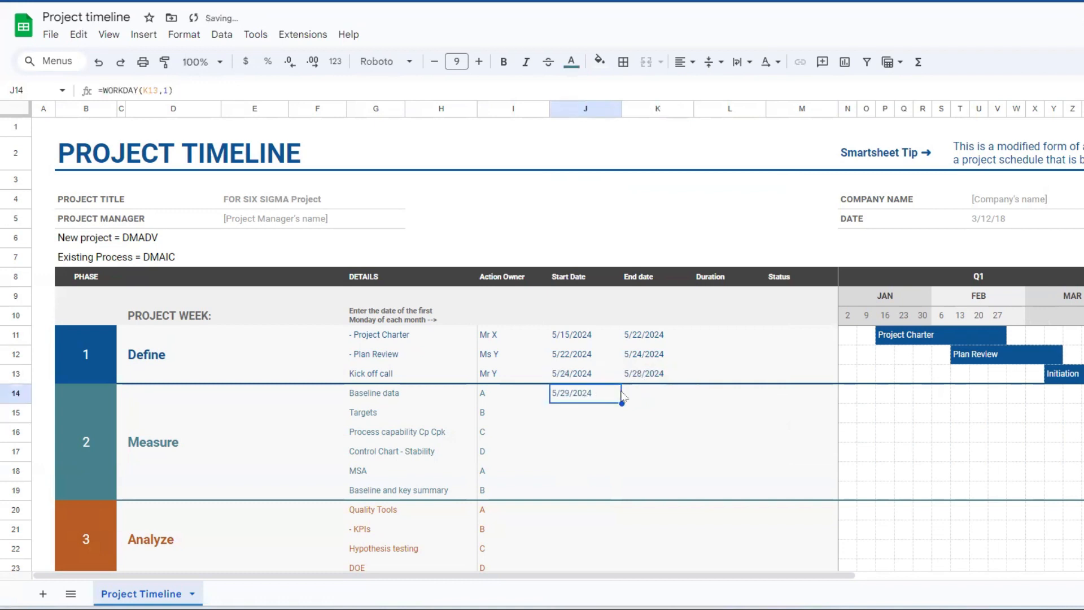
Calculate the Baseline data end date in K14 with the formula =WORKDAY(J14,14)
{"action": "left_click", "coordinate": [633, 395]}
{"action": "type", "text": "=work"}
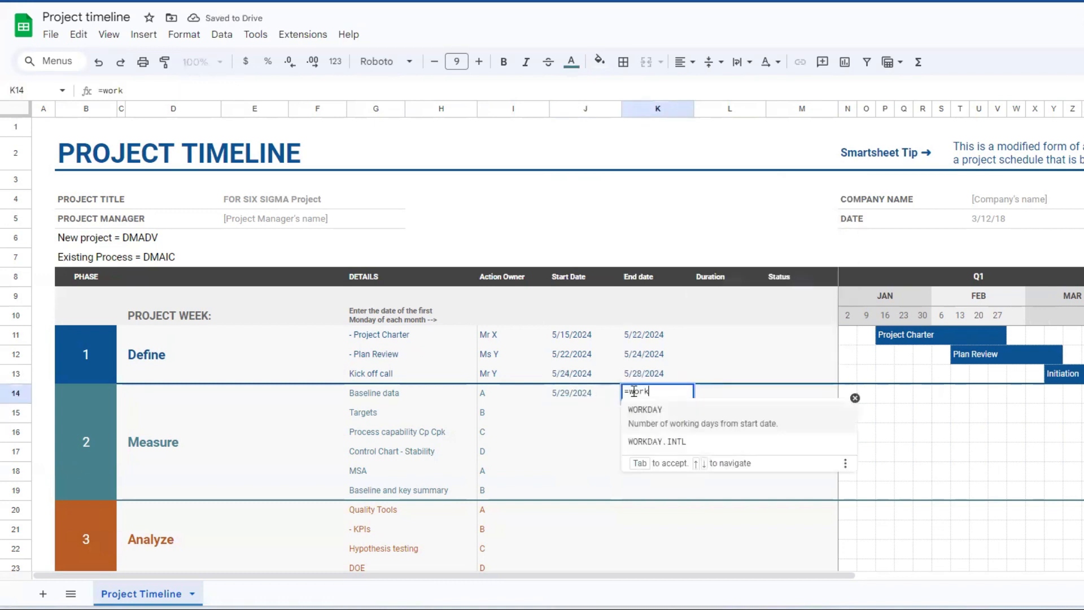
{"action": "key", "text": "Tab"}
{"action": "left_click", "coordinate": [573, 394]}
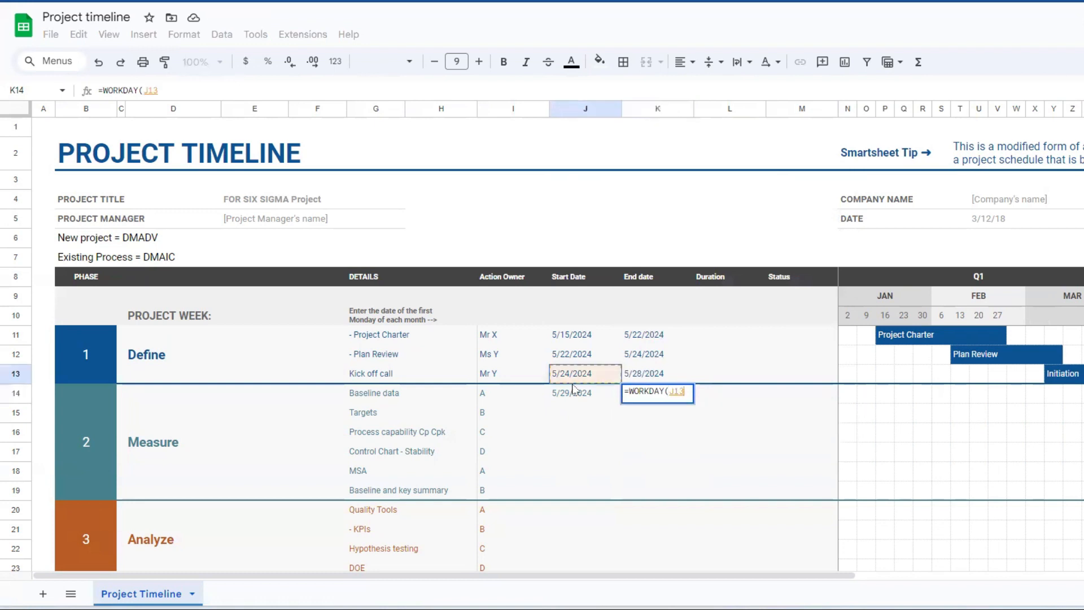
{"action": "type", "text": ",1"}
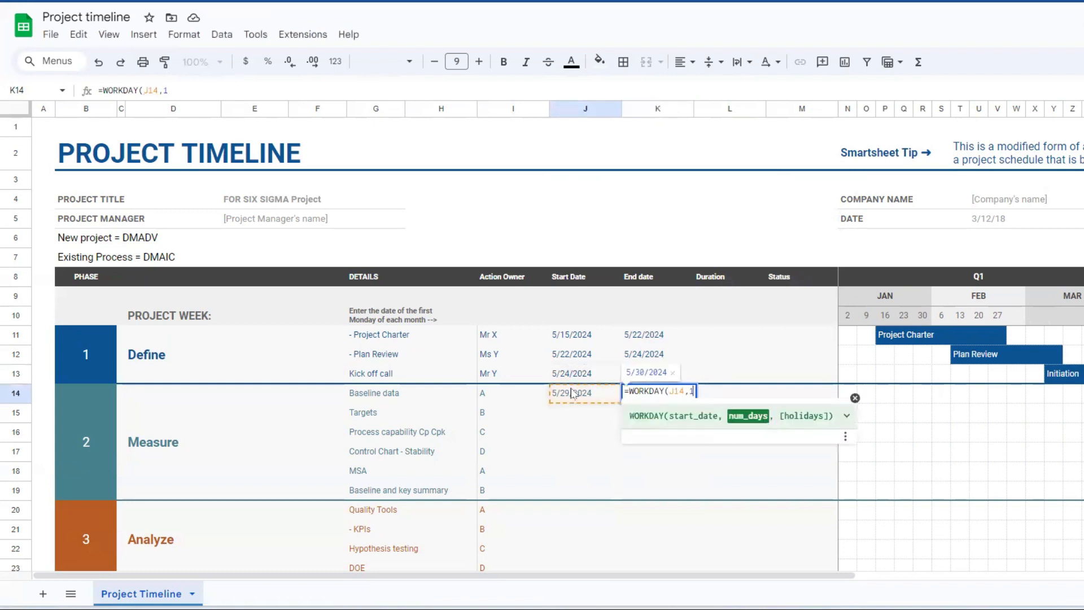
{"action": "type", "text": "4)"}
{"action": "key", "text": "Return"}
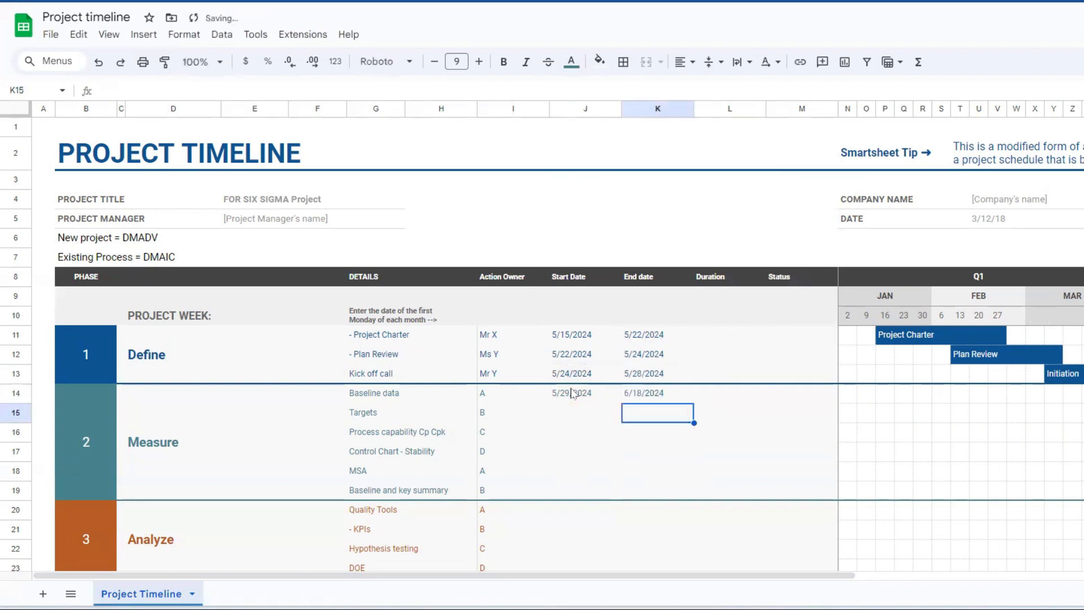
Set the Targets start date in J15 equal to the Baseline data end date in K14
{"action": "left_click", "coordinate": [584, 413]}
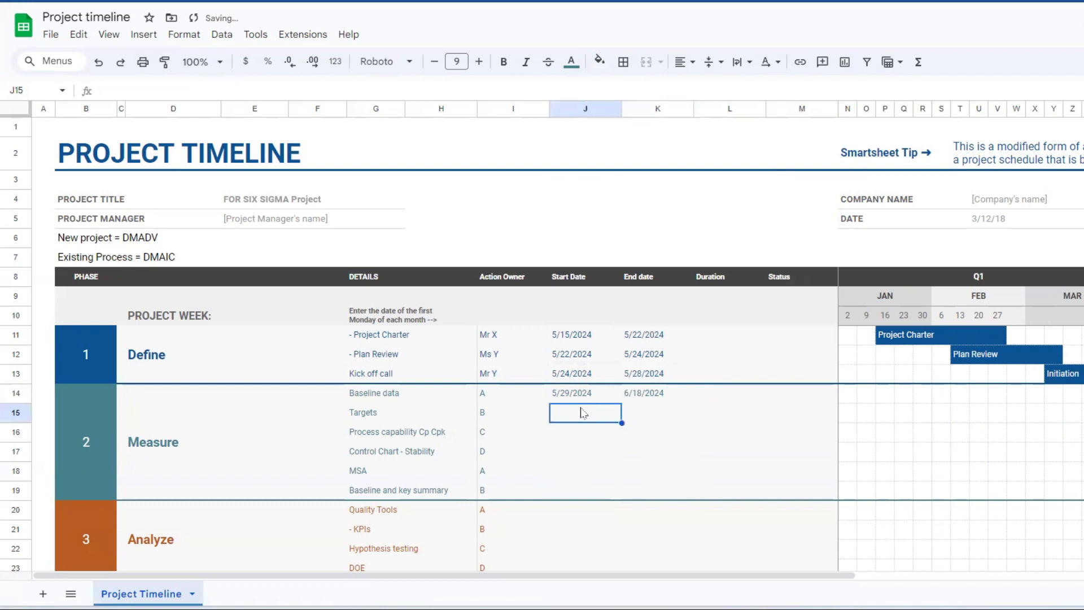
{"action": "type", "text": "="}
{"action": "left_click", "coordinate": [652, 395]}
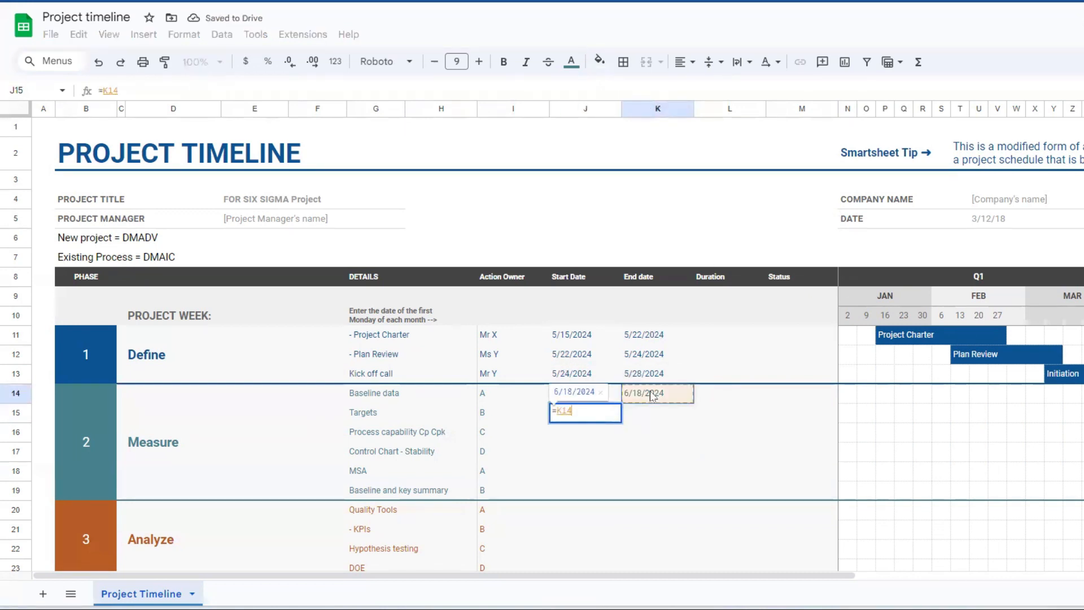
{"action": "key", "text": "Return"}
Calculate the Targets end date in K15 with the formula =WORKDAY(J15,2)
{"action": "left_click", "coordinate": [643, 405]}
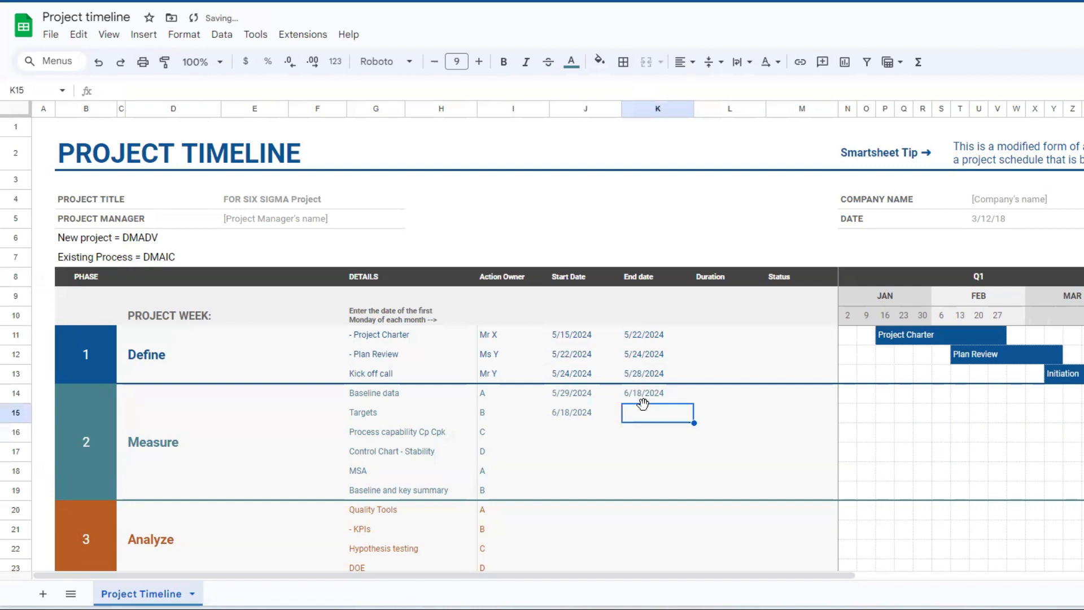
{"action": "type", "text": "=work"}
{"action": "key", "text": "Tab"}
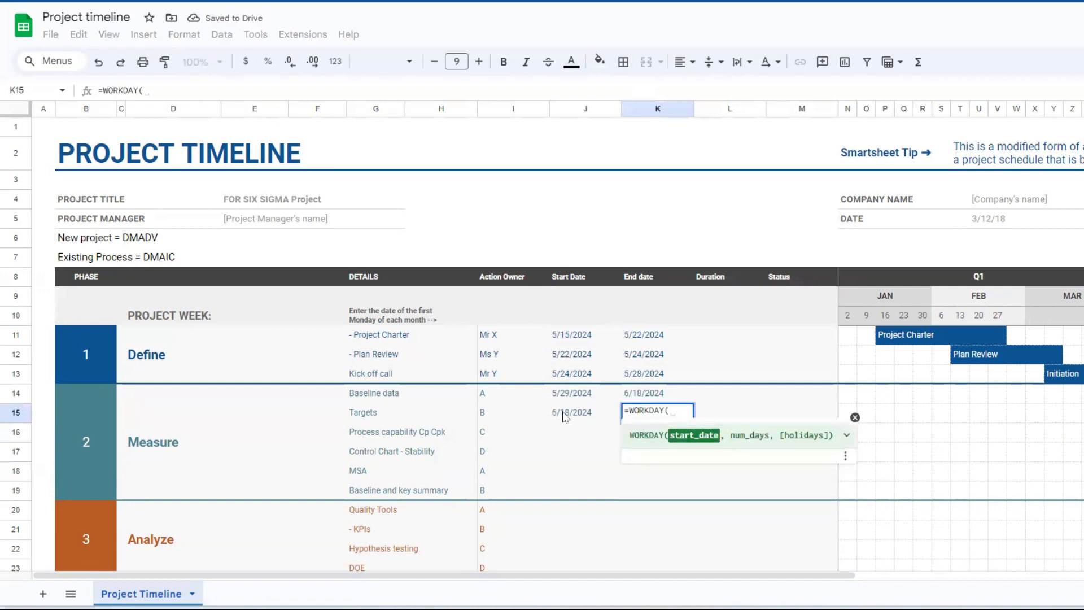
{"action": "left_click", "coordinate": [565, 417]}
{"action": "type", "text": ",2)"}
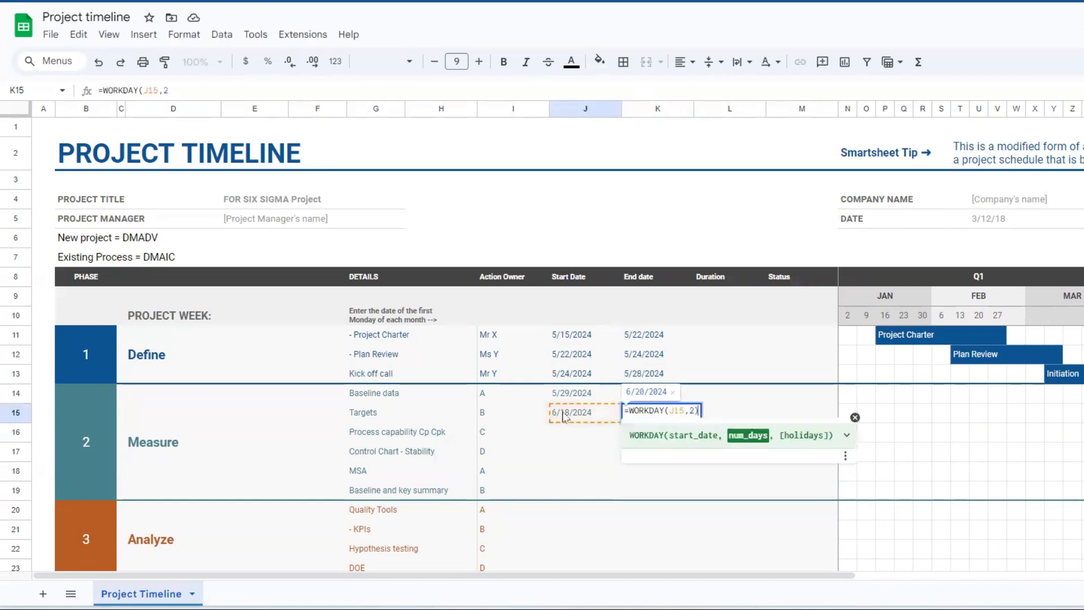
{"action": "key", "text": "Return"}
Set the Process capability Cp Cpk start date in J16 equal to the Targets end date in K15
{"action": "left_click", "coordinate": [559, 433]}
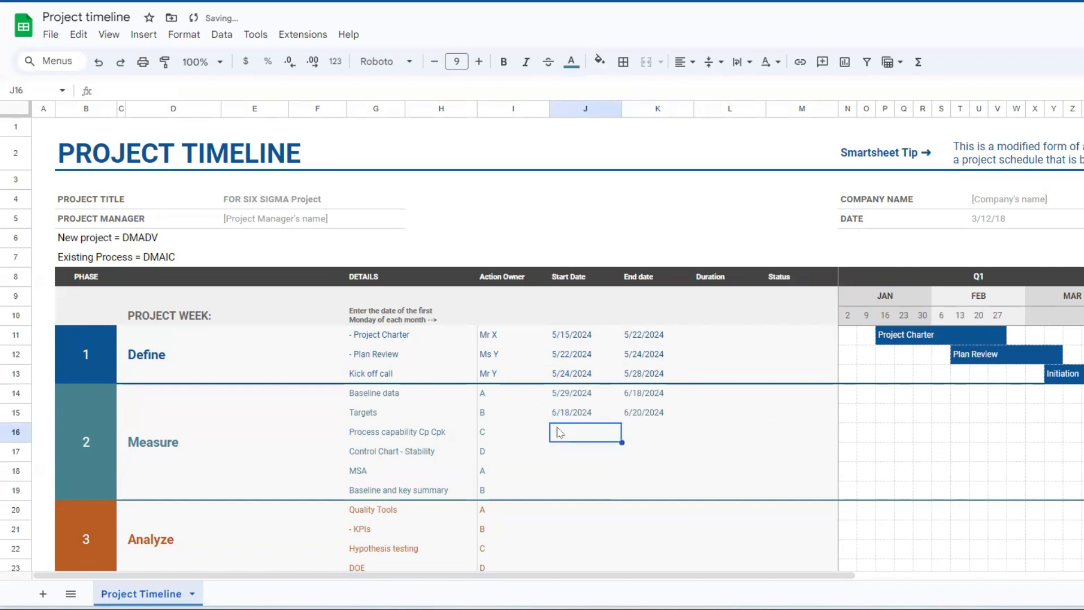
{"action": "type", "text": "=="}
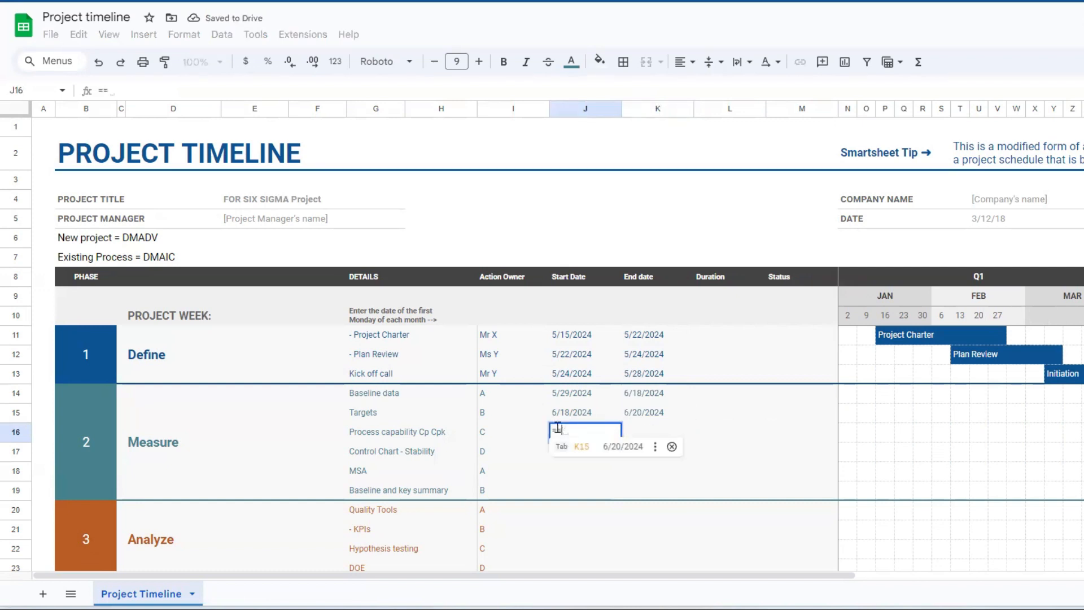
{"action": "key", "text": "BackSpace"}
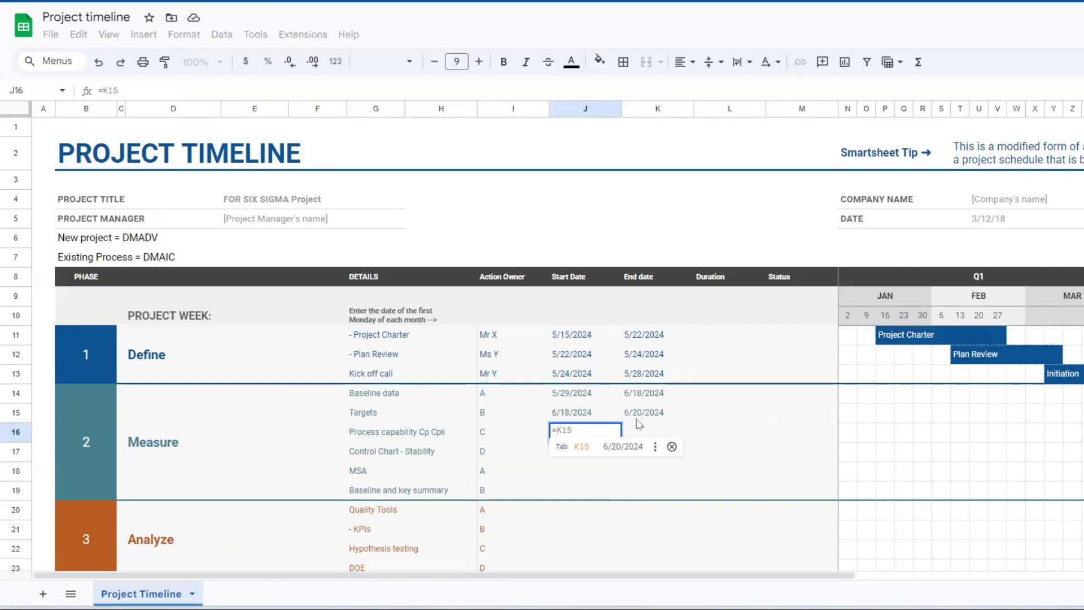
{"action": "key", "text": "Escape"}
{"action": "key", "text": "Escape"}
{"action": "type", "text": "="}
{"action": "left_click", "coordinate": [642, 424]}
{"action": "key", "text": "Return"}
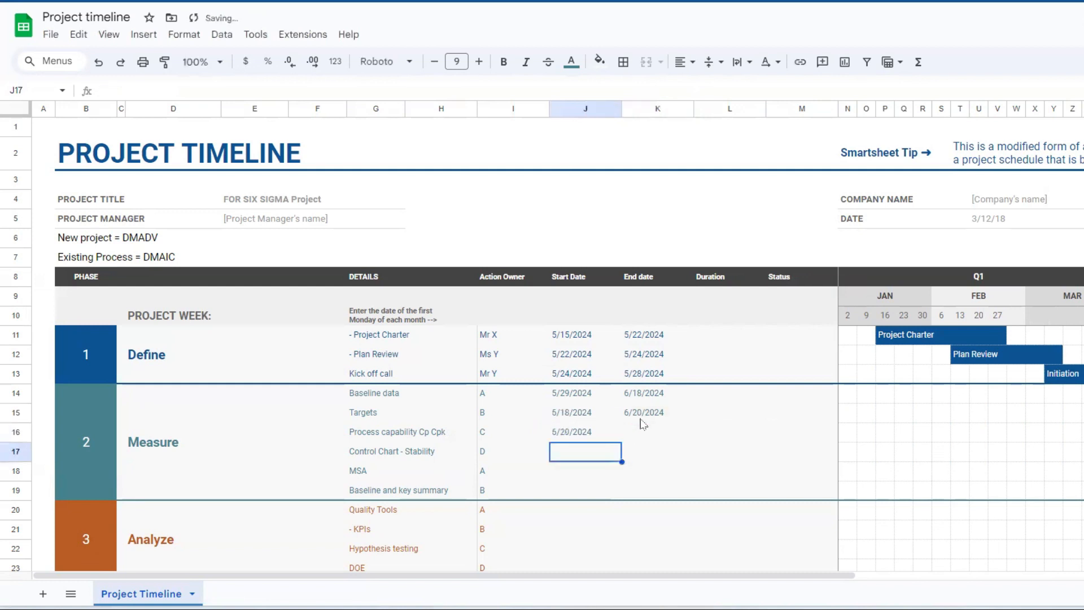
Try to copy the start date formula from J16 to the Control Chart and MSA rows, J17 and J18
{"action": "left_click", "coordinate": [597, 434]}
{"action": "key", "text": "ctrl+c"}
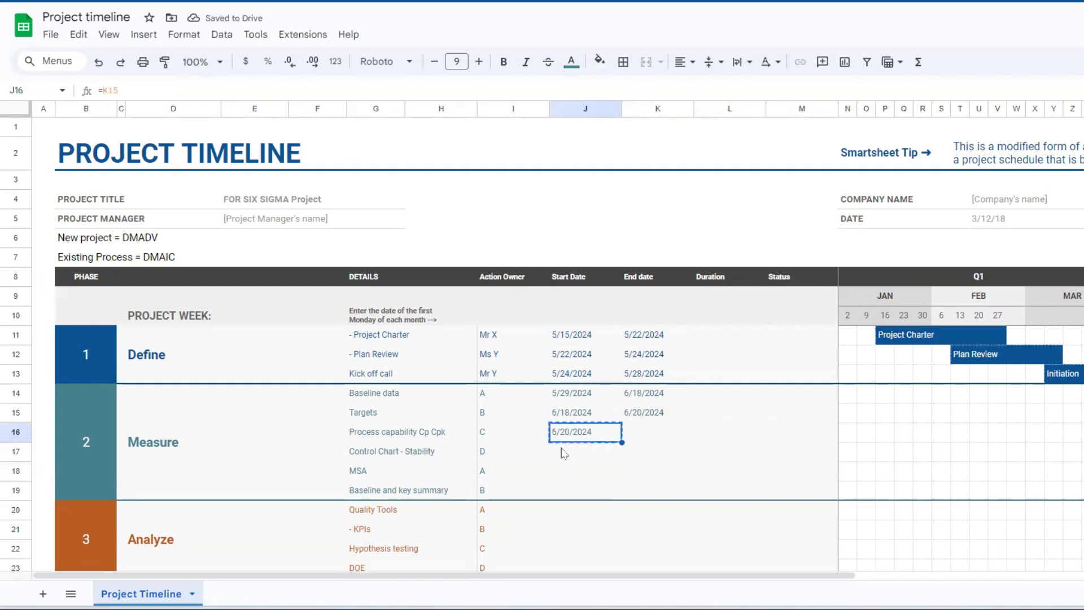
{"action": "left_click_drag", "start_coordinate": [559, 450], "coordinate": [560, 474]}
{"action": "key", "text": "ctrl+v"}
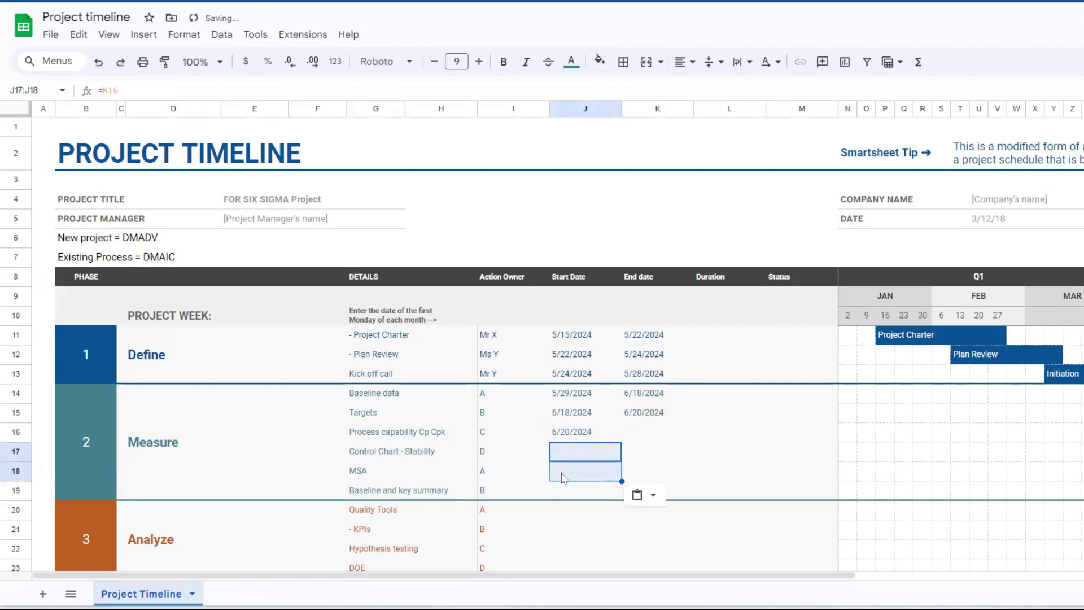
{"action": "left_click", "coordinate": [592, 432]}
{"action": "key", "text": "ctrl+c"}
{"action": "left_click", "coordinate": [580, 453]}
{"action": "key", "text": "ctrl+v"}
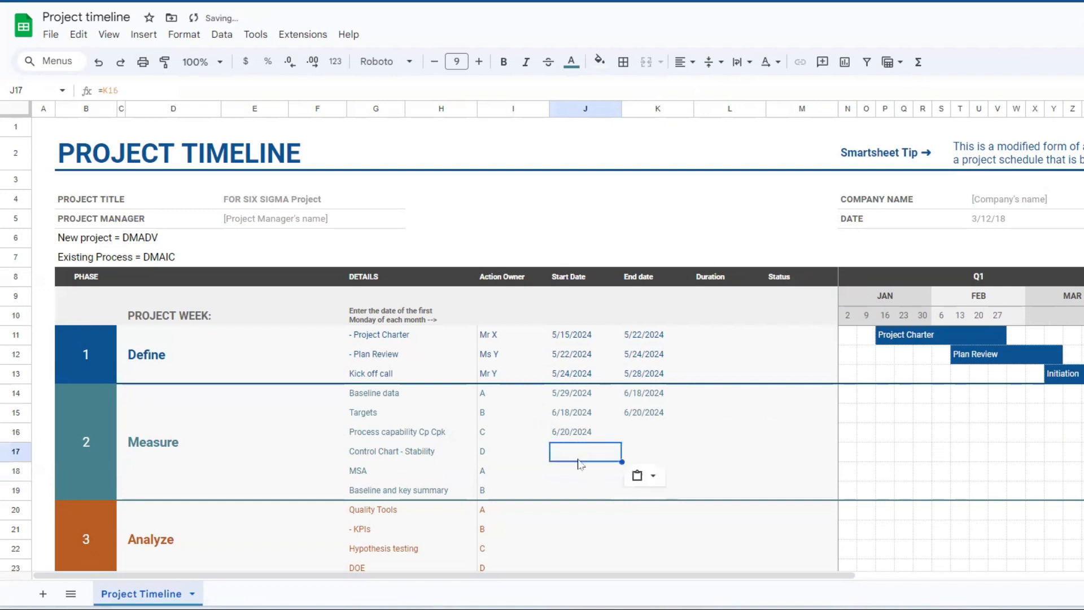
Set the Control Chart and MSA start dates in J17 and J18 equal to the Targets end date in K15
{"action": "left_click", "coordinate": [595, 432]}
{"action": "left_click", "coordinate": [587, 451]}
{"action": "type", "text": "="}
{"action": "left_click", "coordinate": [633, 413]}
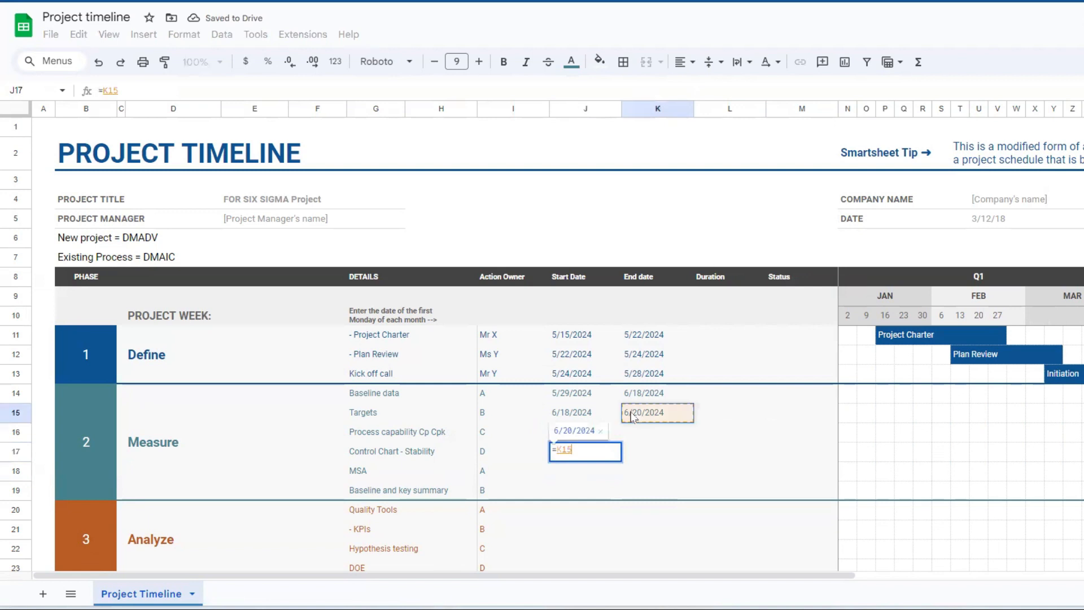
{"action": "key", "text": "Return"}
{"action": "type", "text": "="}
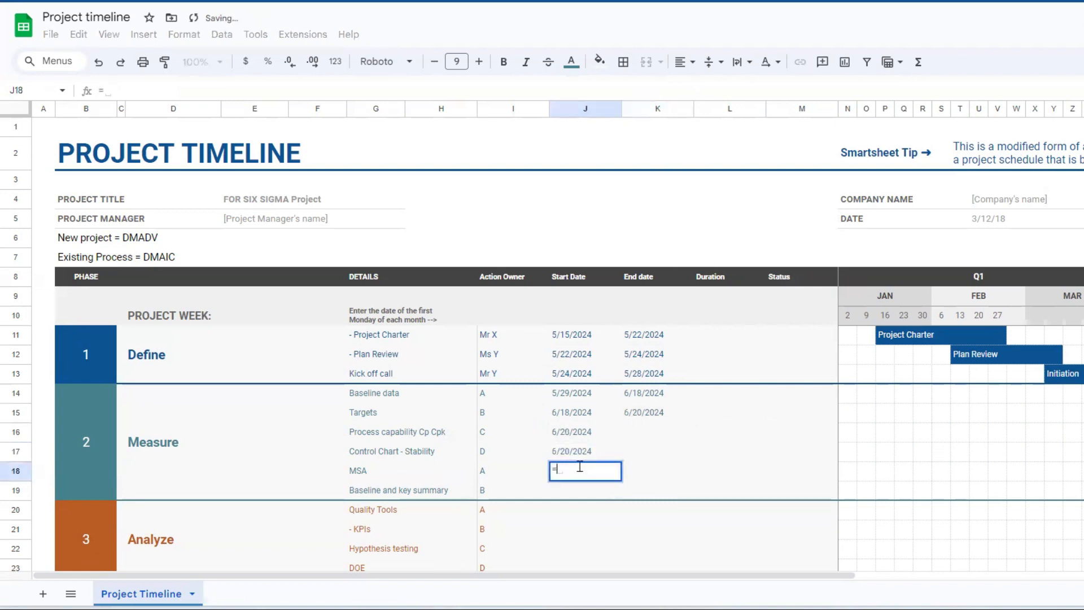
{"action": "left_click", "coordinate": [630, 414]}
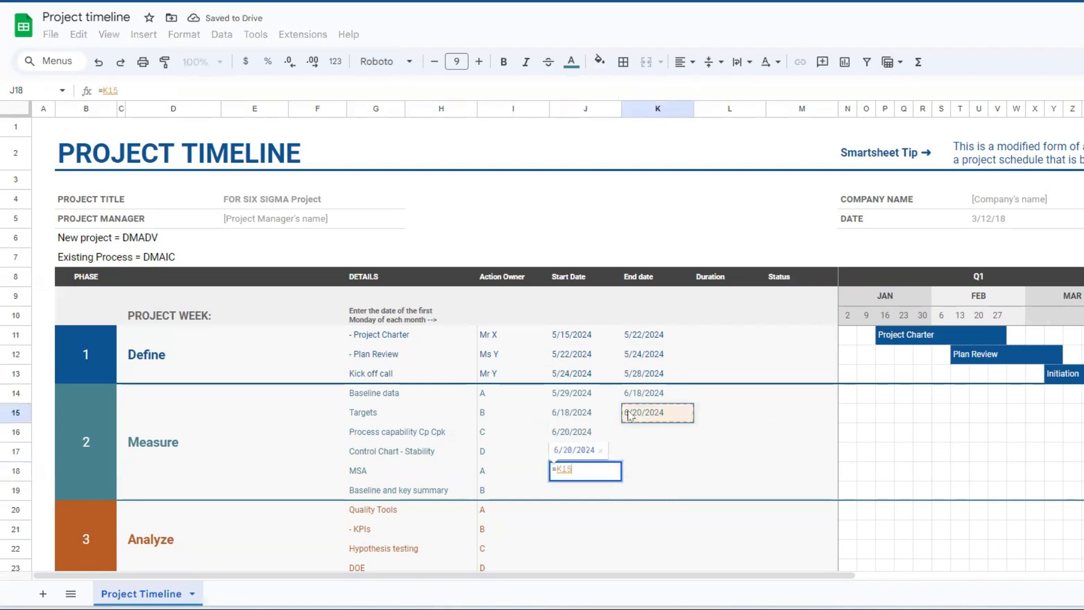
{"action": "key", "text": "Return"}
Calculate the Process capability Cp Cpk end date in K16 with the formula =WORKDAY(J16,2)
{"action": "left_click", "coordinate": [631, 425]}
{"action": "type", "text": "=wor"}
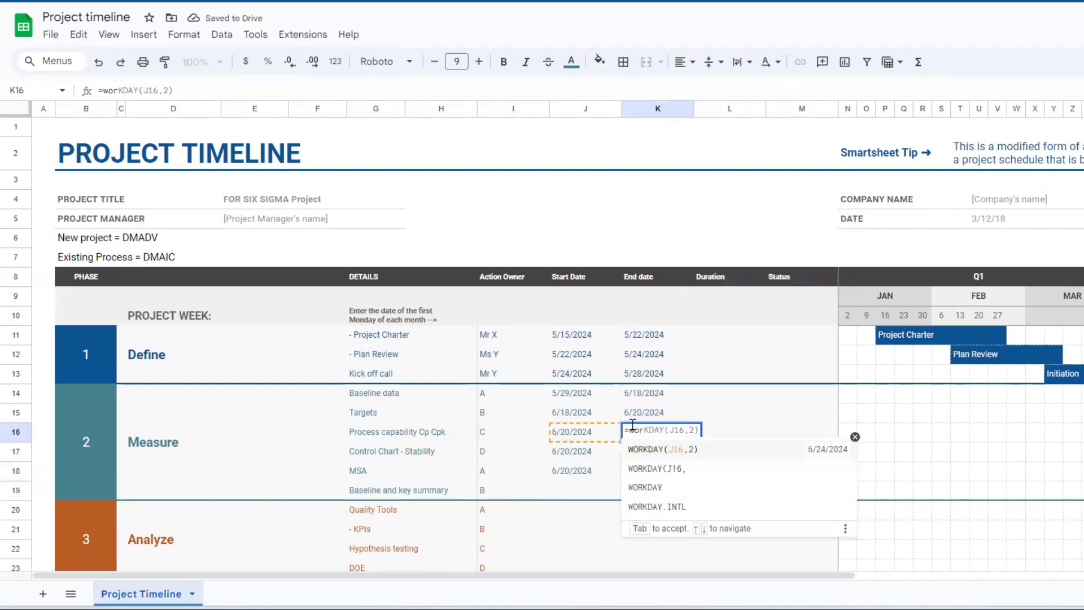
{"action": "key", "text": "Tab"}
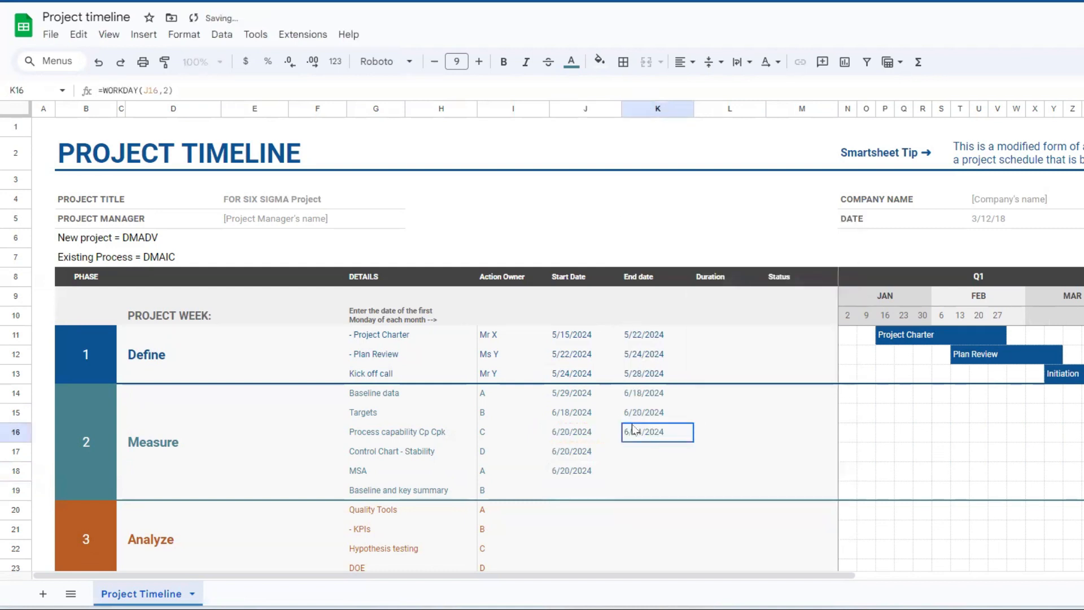
{"action": "left_click", "coordinate": [654, 451]}
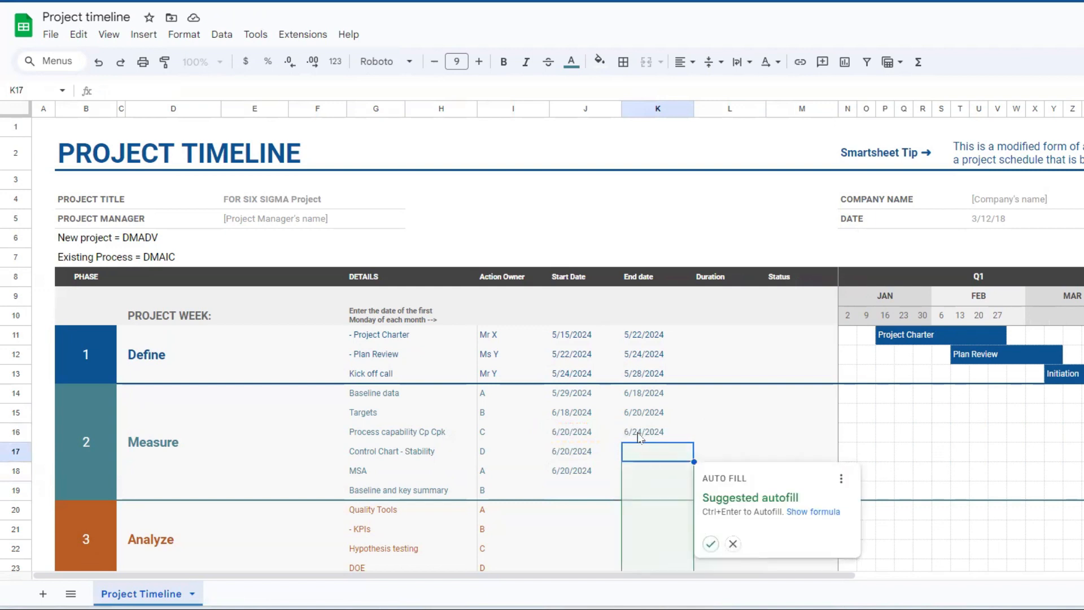
Accept the suggested WORKDAY end date fill down column K from K17, and set the Baseline and key summary start date in J19 to =K18
{"action": "left_click", "coordinate": [711, 543]}
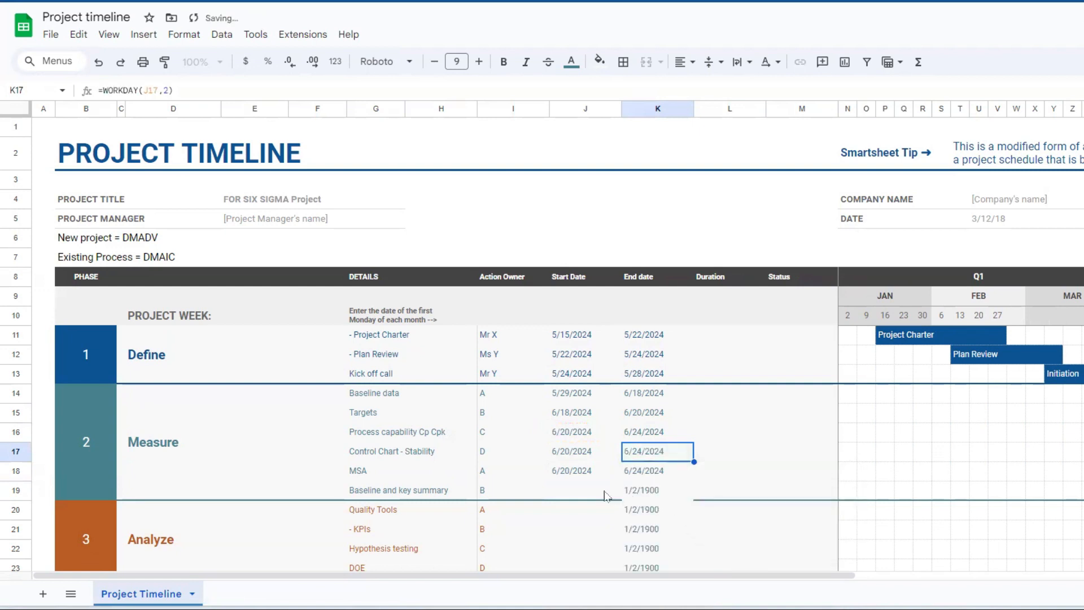
{"action": "left_click", "coordinate": [540, 479]}
{"action": "left_click", "coordinate": [584, 494]}
{"action": "type", "text": "="}
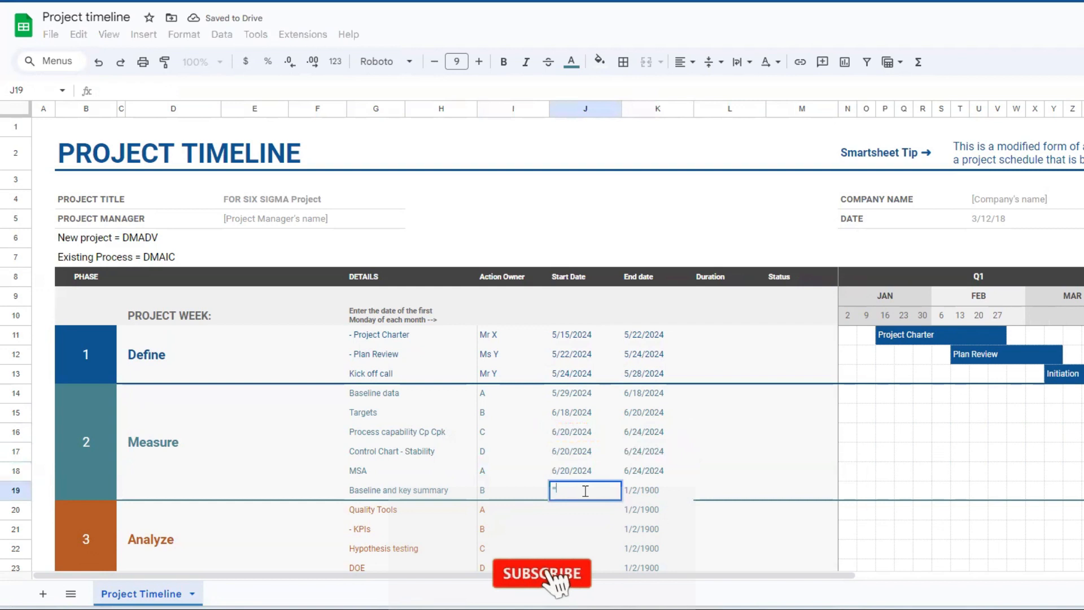
{"action": "left_click", "coordinate": [632, 472]}
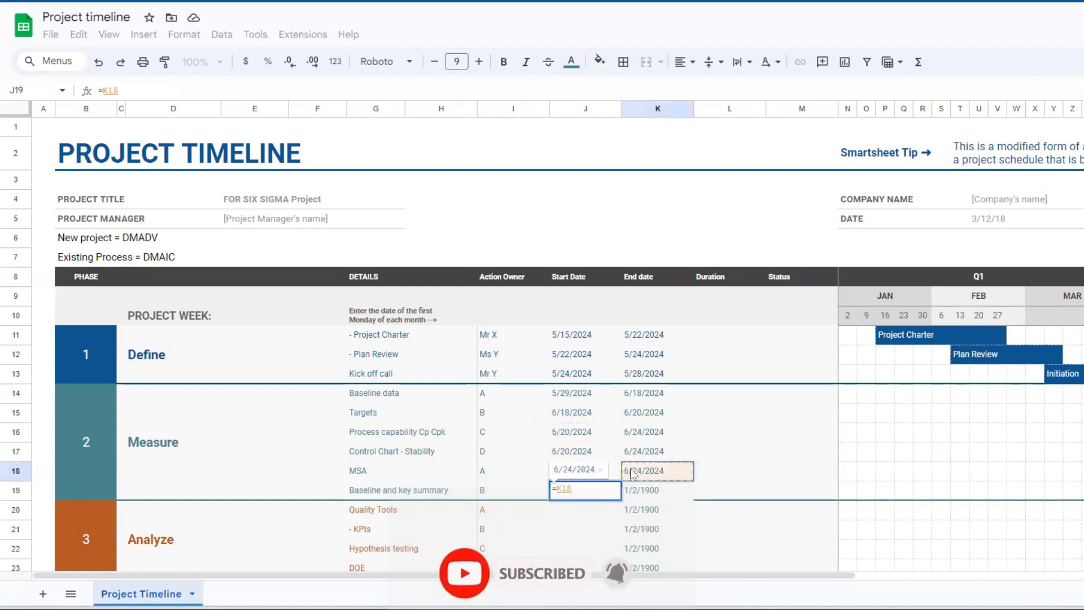
{"action": "key", "text": "Return"}
Set the Quality Tools start date in J20 equal to the Baseline and key summary end date in K19
{"action": "scroll", "coordinate": [632, 514], "scroll_direction": "down", "scroll_amount": 2}
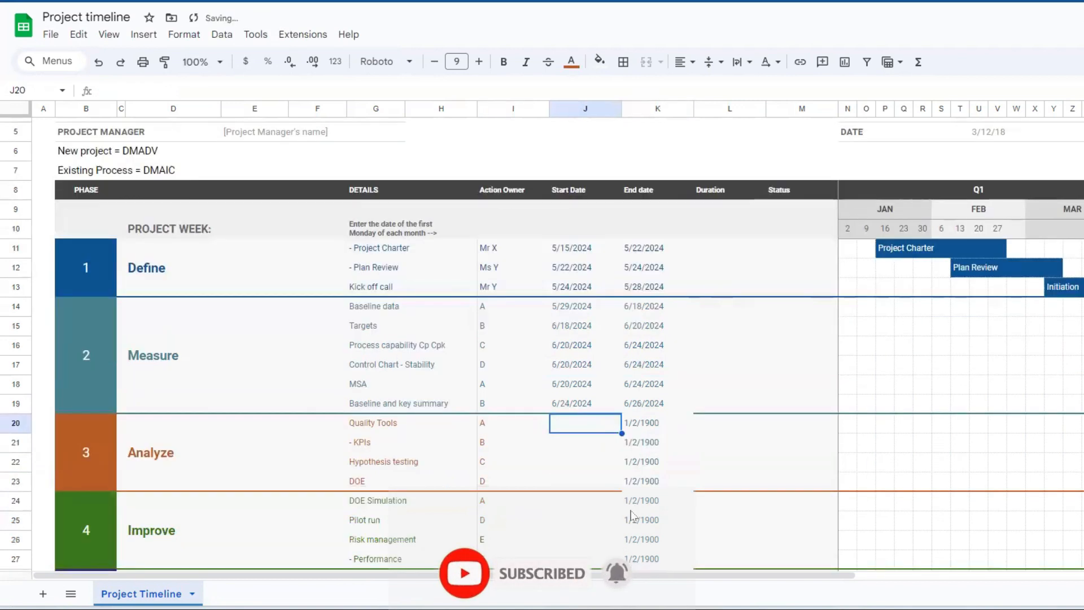
{"action": "type", "text": "="}
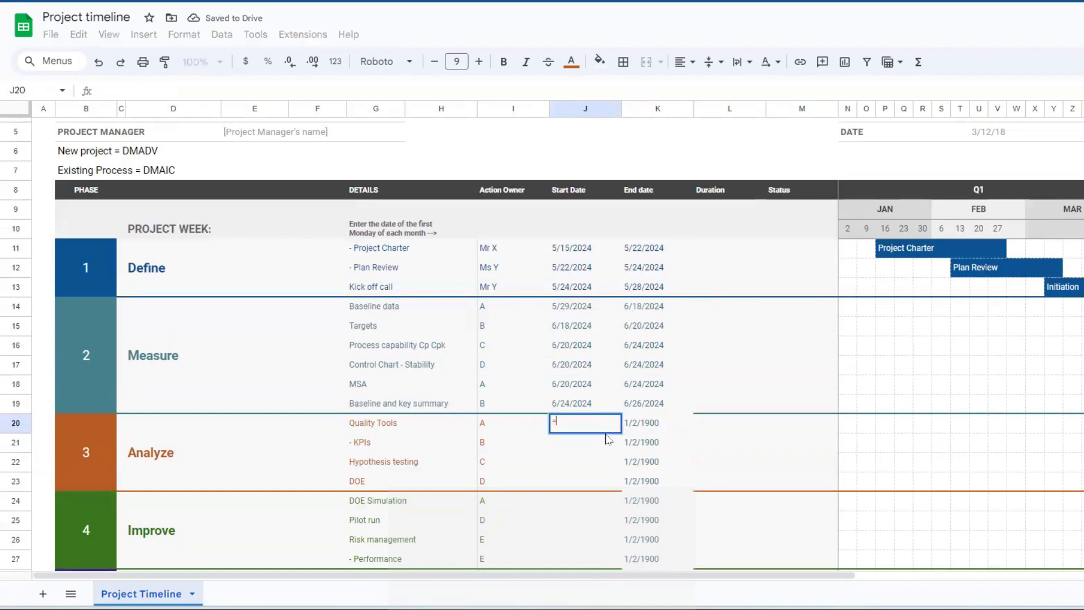
{"action": "left_click", "coordinate": [642, 402]}
{"action": "key", "text": "Return"}
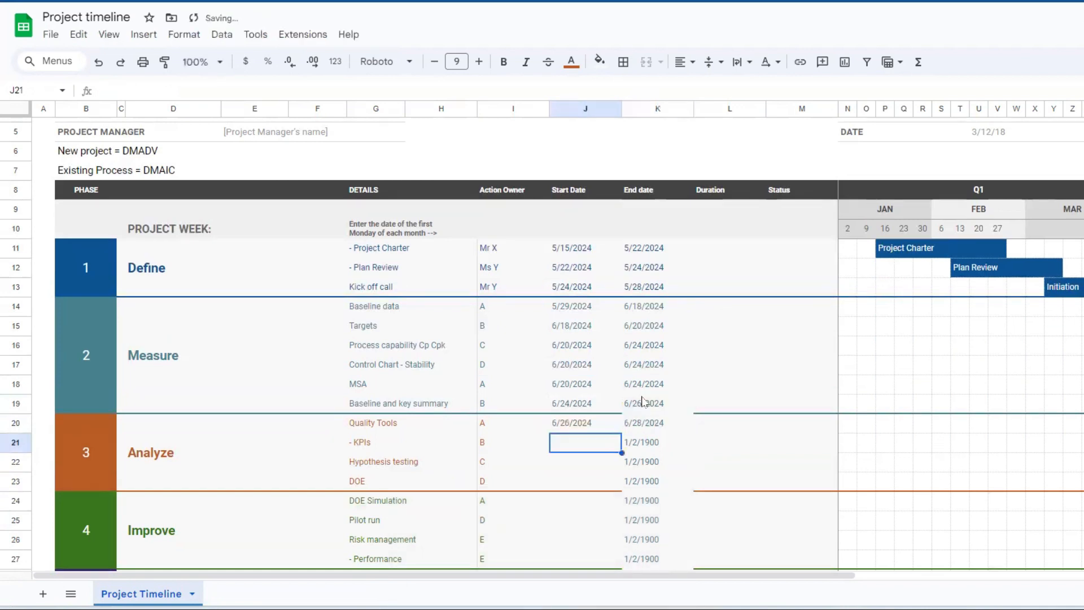
Change the Quality Tools end date formula in K20 to =WORKDAY(J20,7)
{"action": "left_click", "coordinate": [648, 424]}
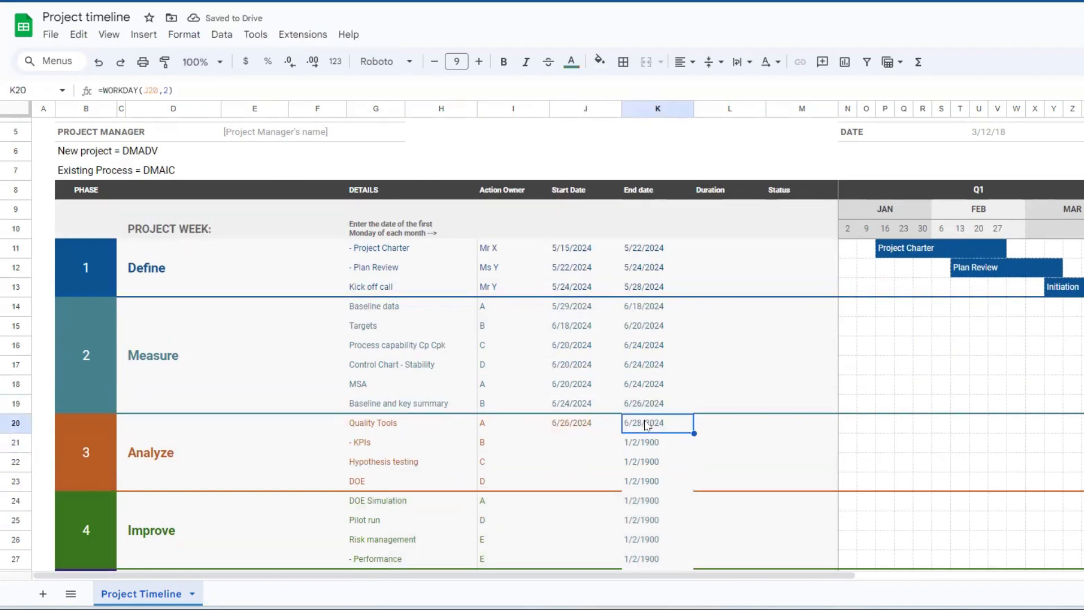
{"action": "double_click", "coordinate": [647, 425]}
{"action": "key", "text": "Escape"}
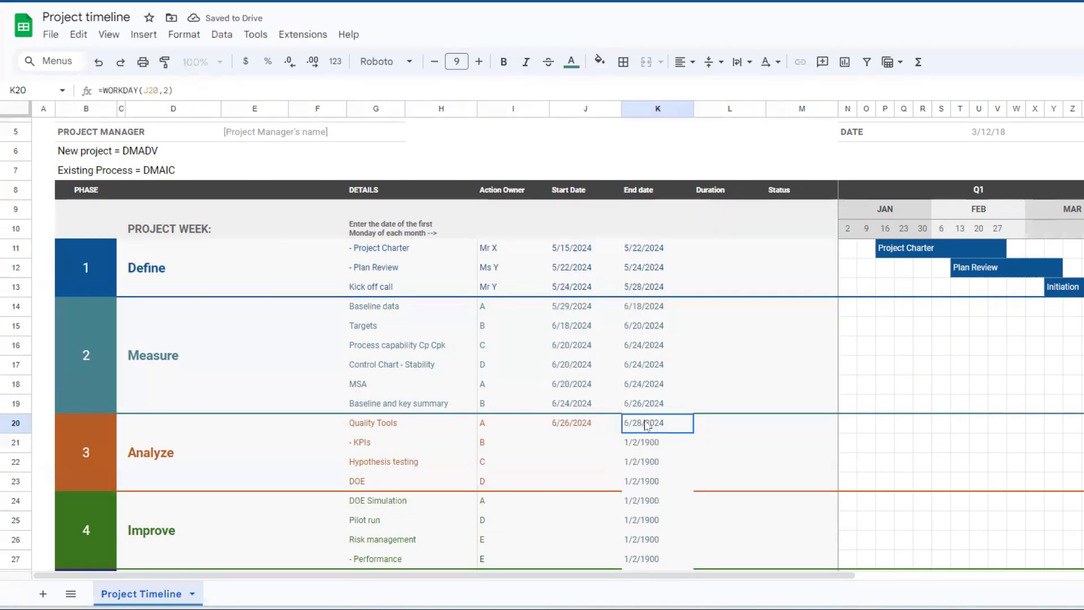
{"action": "left_click", "coordinate": [165, 90]}
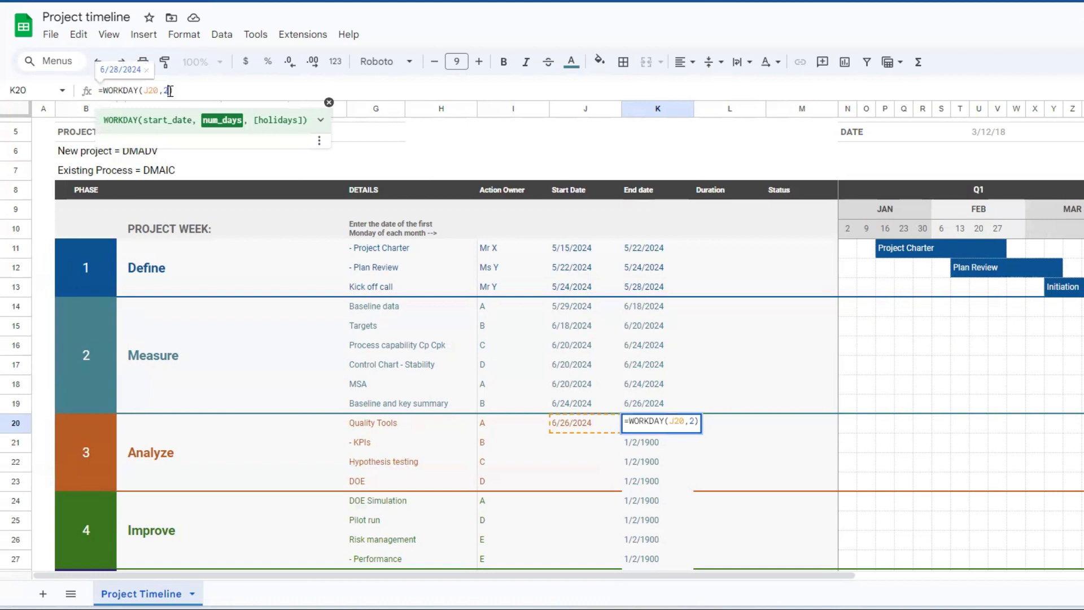
{"action": "key", "text": "BackSpace"}
{"action": "type", "text": "7"}
{"action": "key", "text": "Return"}
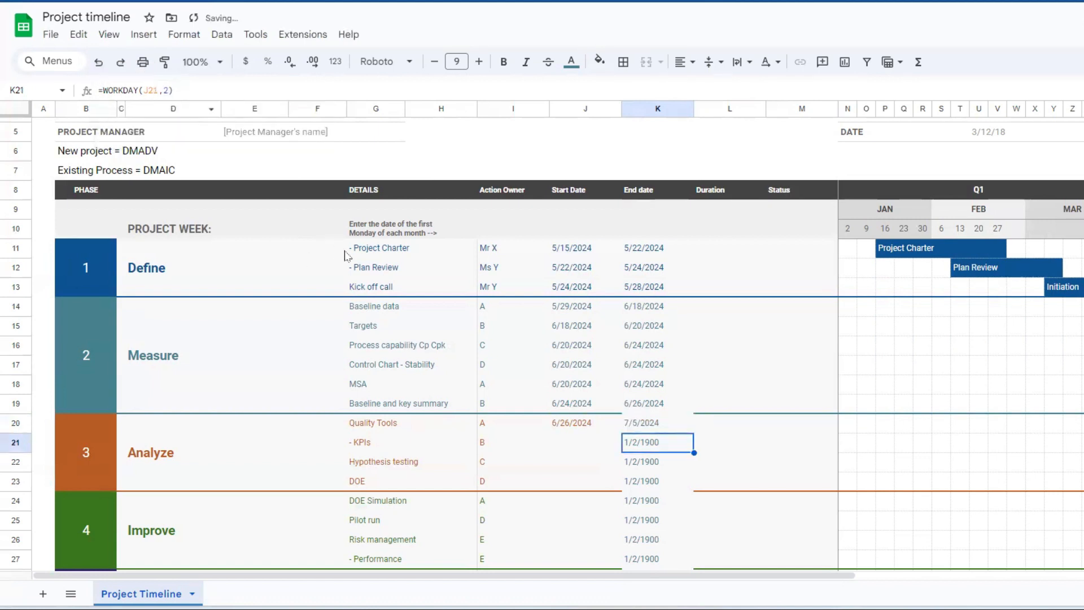
Set the KPIs start date in J21 equal to the Quality Tools end date in K20
{"action": "left_click", "coordinate": [581, 428]}
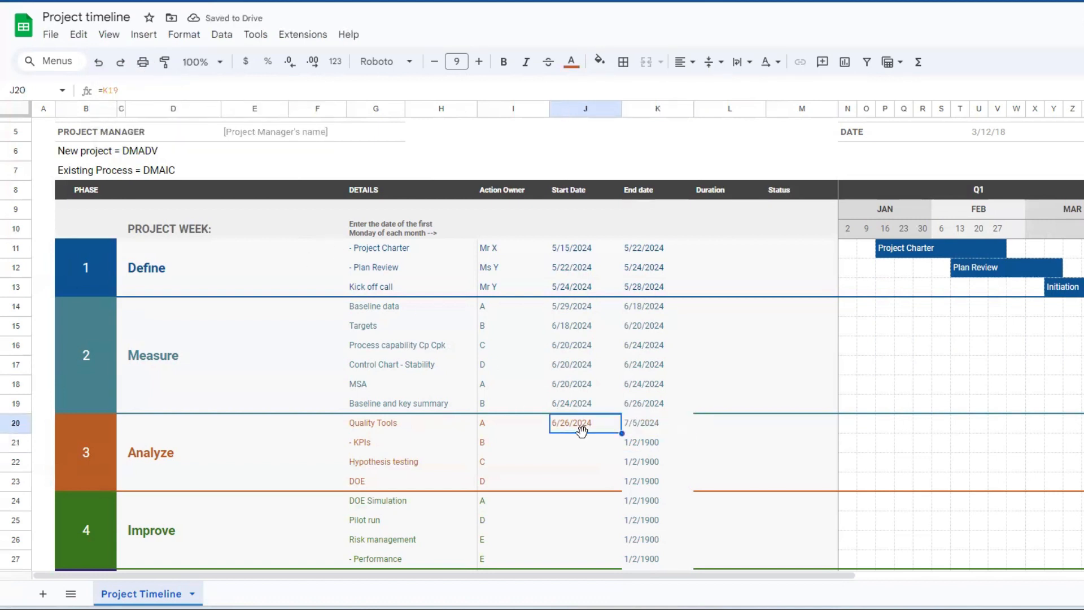
{"action": "left_click", "coordinate": [585, 448]}
{"action": "type", "text": "="}
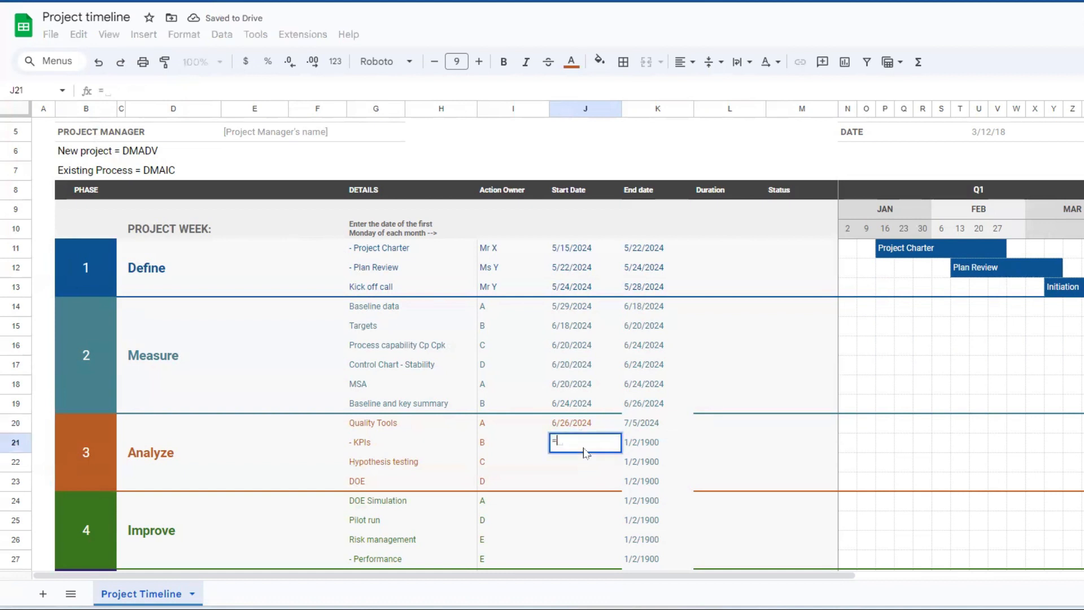
{"action": "left_click", "coordinate": [638, 423]}
{"action": "key", "text": "Return"}
Change the KPIs end date formula in K21 to =WORKDAY(J21,5)
{"action": "left_click", "coordinate": [645, 445]}
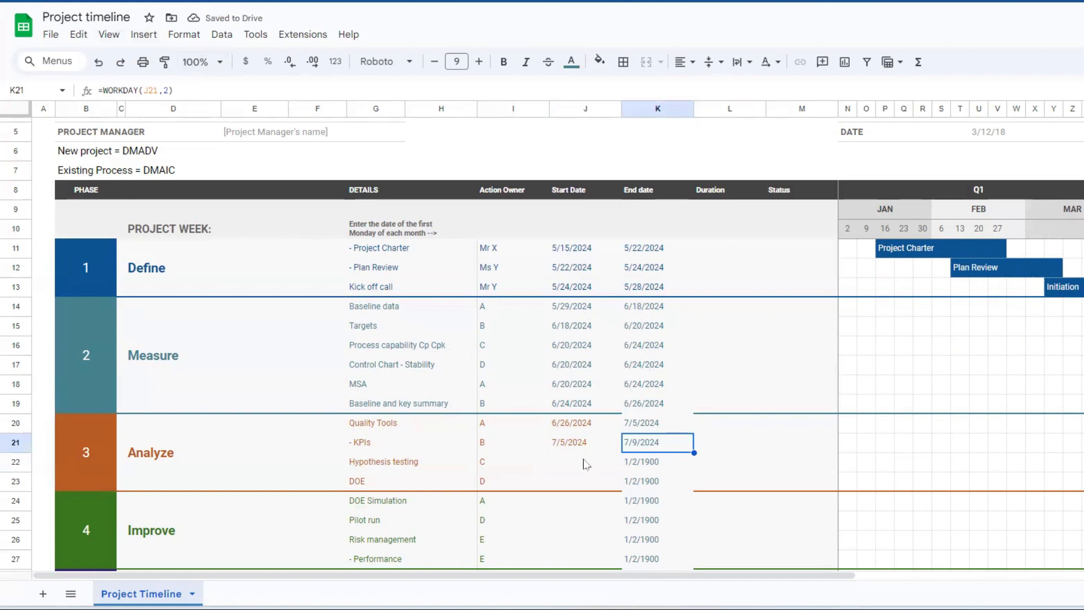
{"action": "left_click", "coordinate": [191, 88]}
{"action": "type", "text": "5"}
{"action": "key", "text": "Return"}
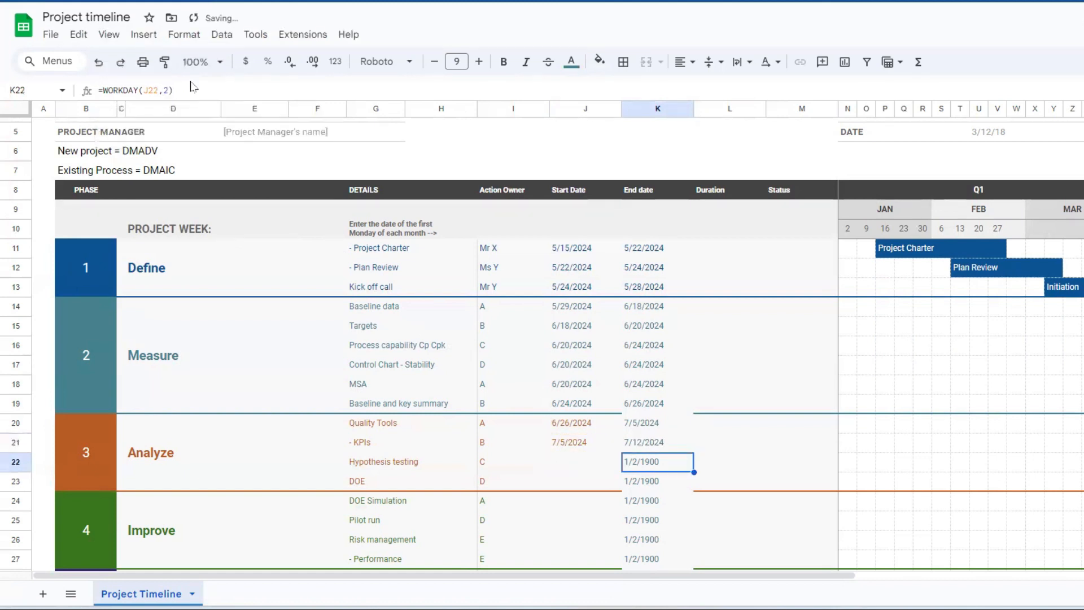
Set the Hypothesis testing start date in J22 equal to the KPIs end date in K21
{"action": "left_click", "coordinate": [567, 459]}
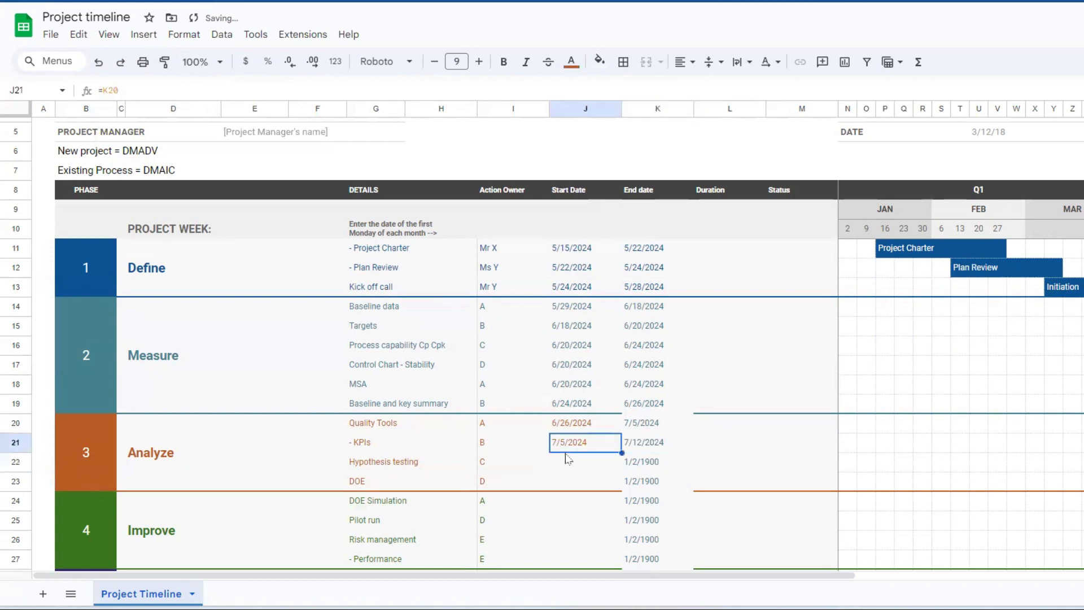
{"action": "type", "text": "="}
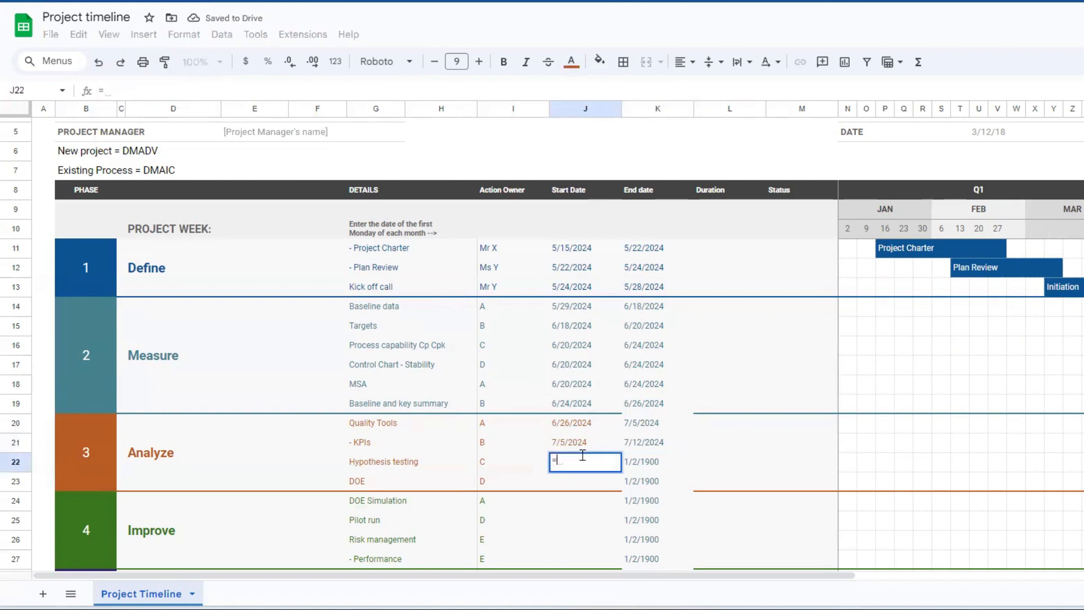
{"action": "left_click", "coordinate": [634, 444]}
{"action": "key", "text": "Return"}
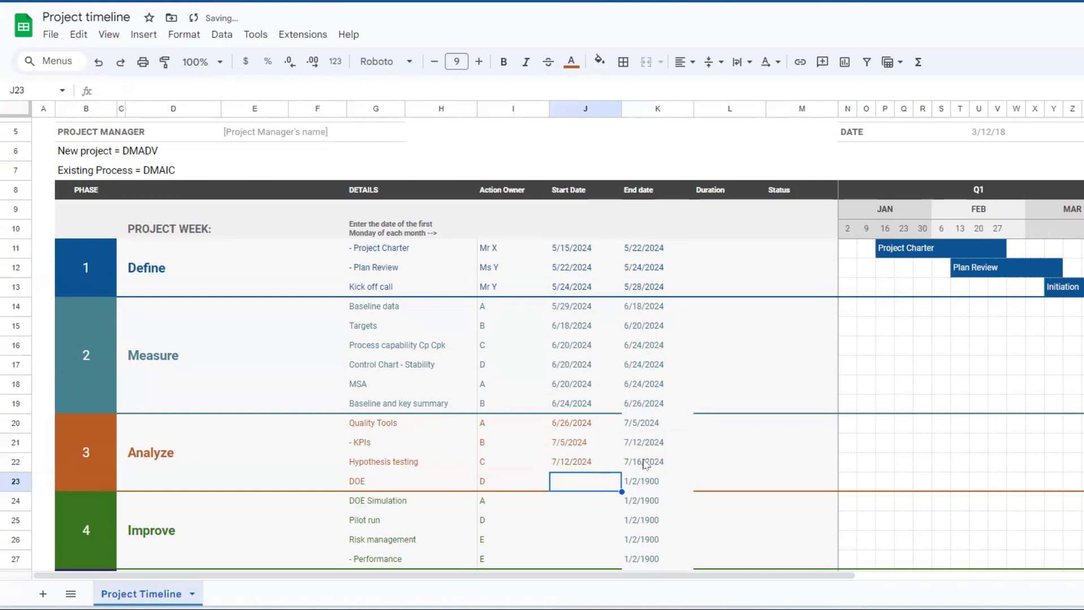
Change the Hypothesis testing end date formula in K22 to =WORKDAY(J22,12)
{"action": "left_click", "coordinate": [645, 464]}
{"action": "left_click", "coordinate": [181, 85]}
{"action": "type", "text": "1"}
{"action": "key", "text": "Return"}
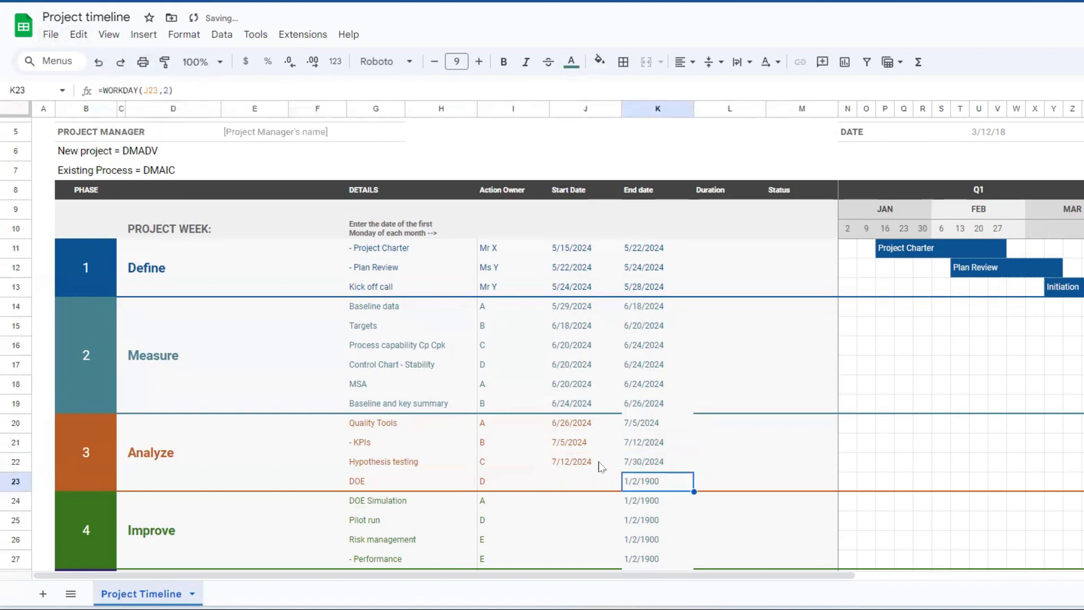
Set the DOE start date in J23 equal to the Hypothesis testing end date in K22
{"action": "left_click", "coordinate": [587, 464]}
{"action": "left_click", "coordinate": [585, 481]}
{"action": "type", "text": "="}
{"action": "left_click", "coordinate": [634, 461]}
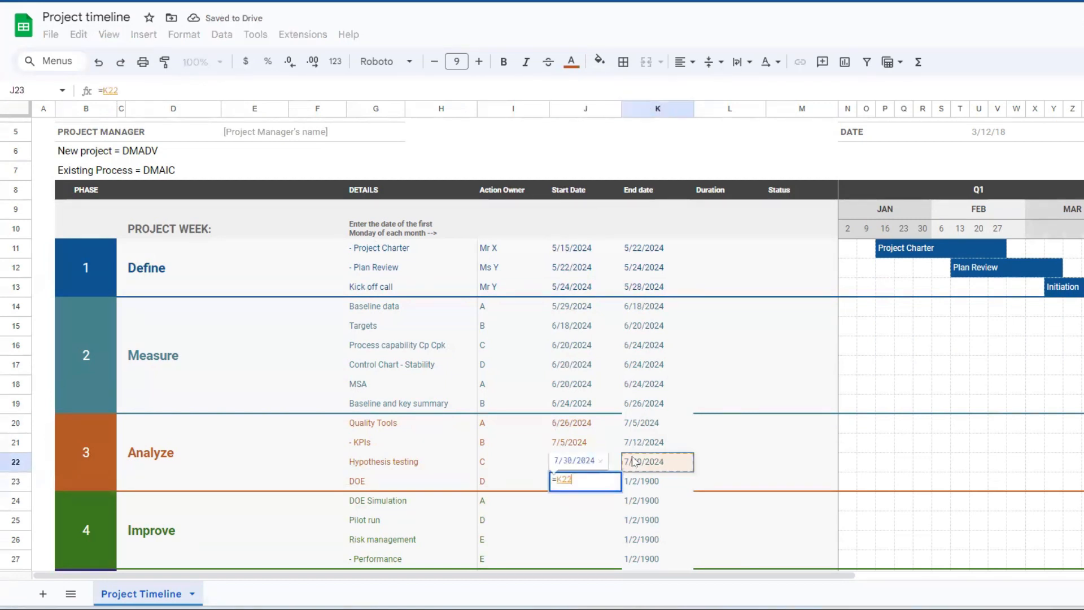
{"action": "key", "text": "Return"}
Change the DOE end date formula in K23 to =WORKDAY(J23,20)
{"action": "left_click", "coordinate": [626, 480]}
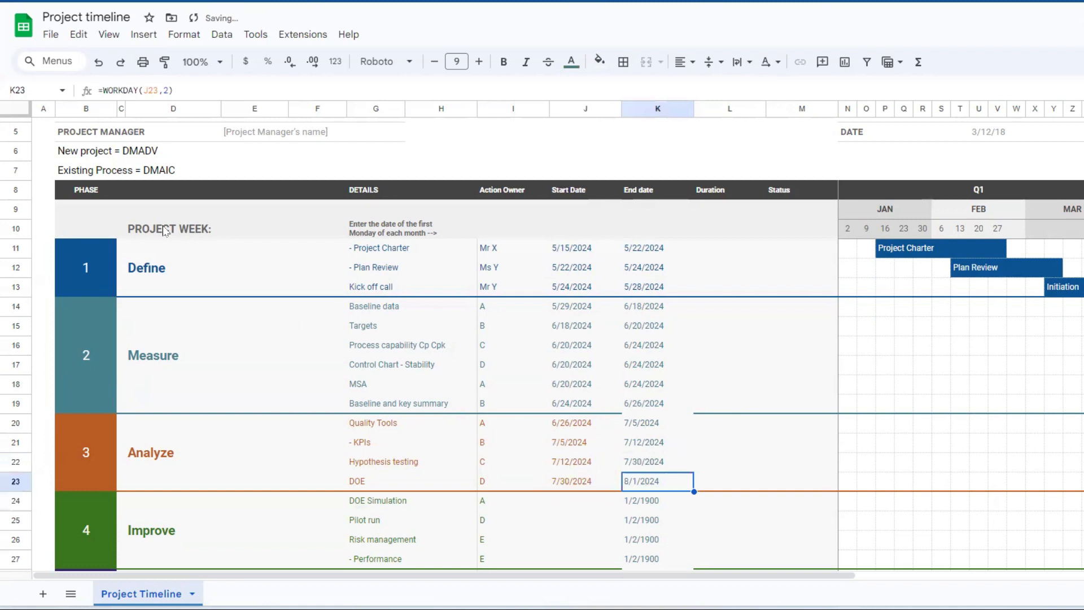
{"action": "left_click", "coordinate": [170, 89]}
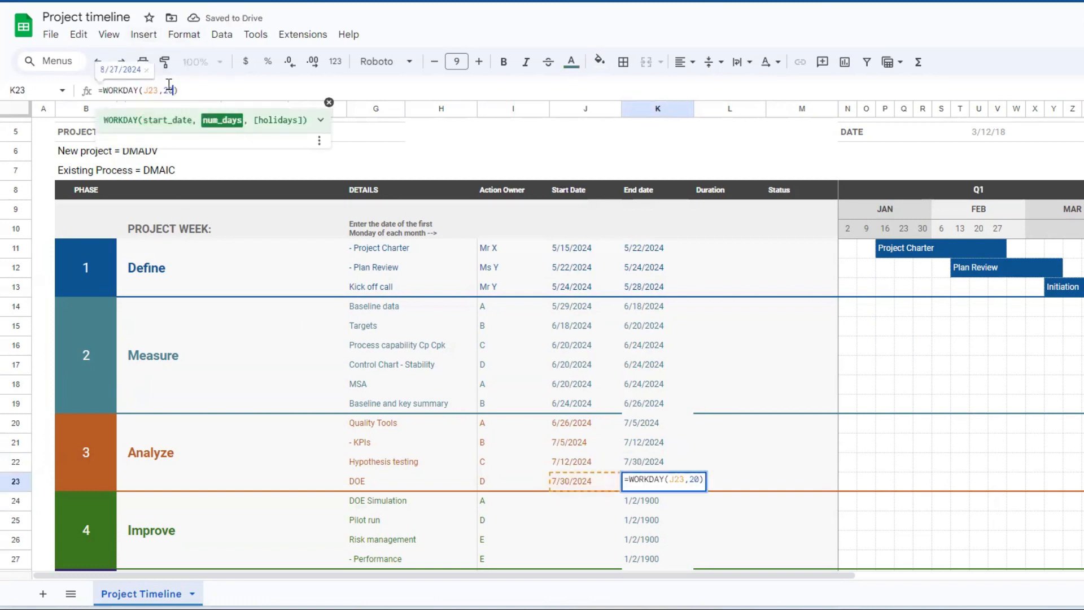
{"action": "key", "text": "Return"}
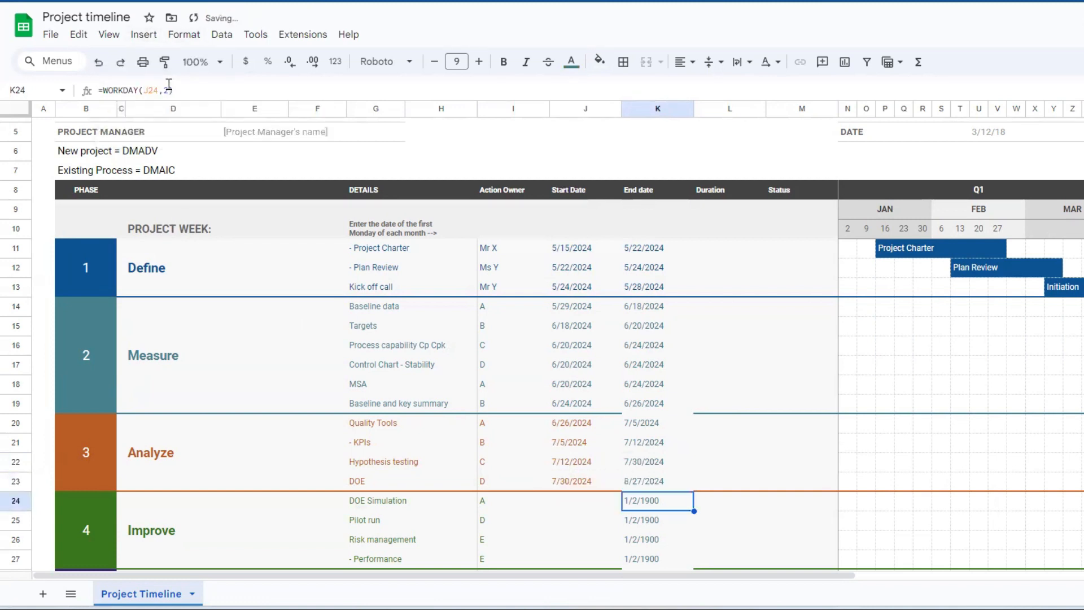
Set the DOE Simulation start date in J24 equal to the DOE end date in K23
{"action": "left_click", "coordinate": [571, 495]}
{"action": "type", "text": "="}
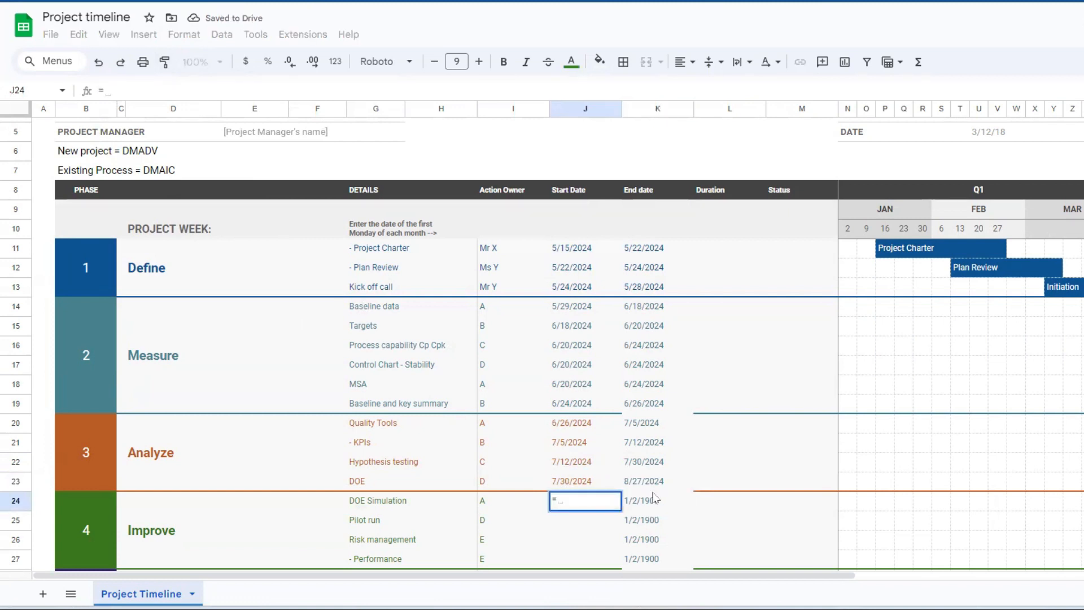
{"action": "left_click", "coordinate": [639, 470]}
{"action": "left_click", "coordinate": [644, 486]}
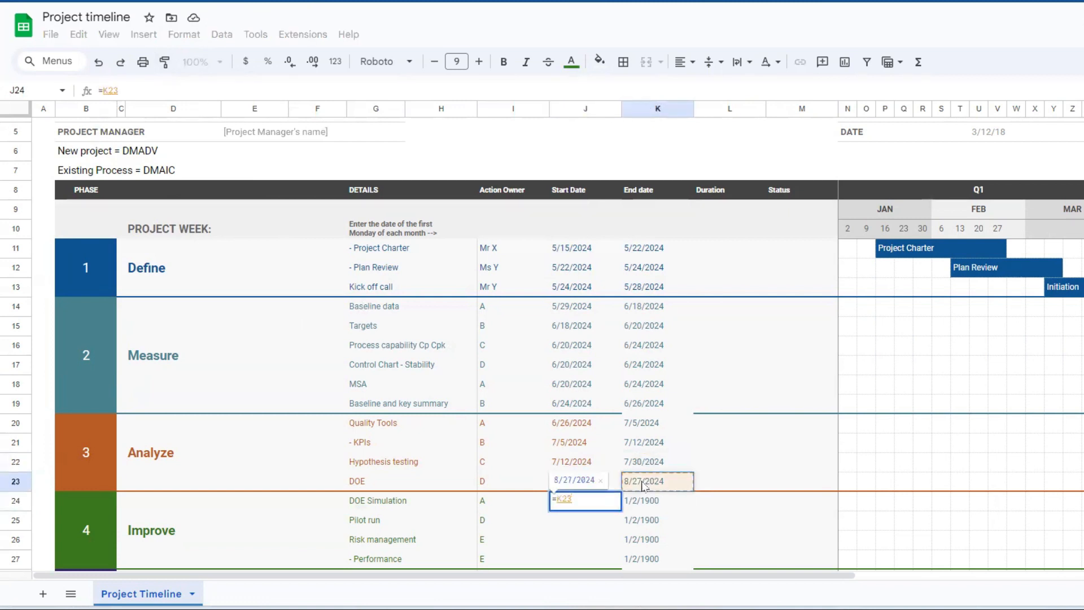
{"action": "key", "text": "Return"}
Change the DOE Simulation end date formula in K24 to =WORKDAY(J24,10)
{"action": "left_click", "coordinate": [645, 502]}
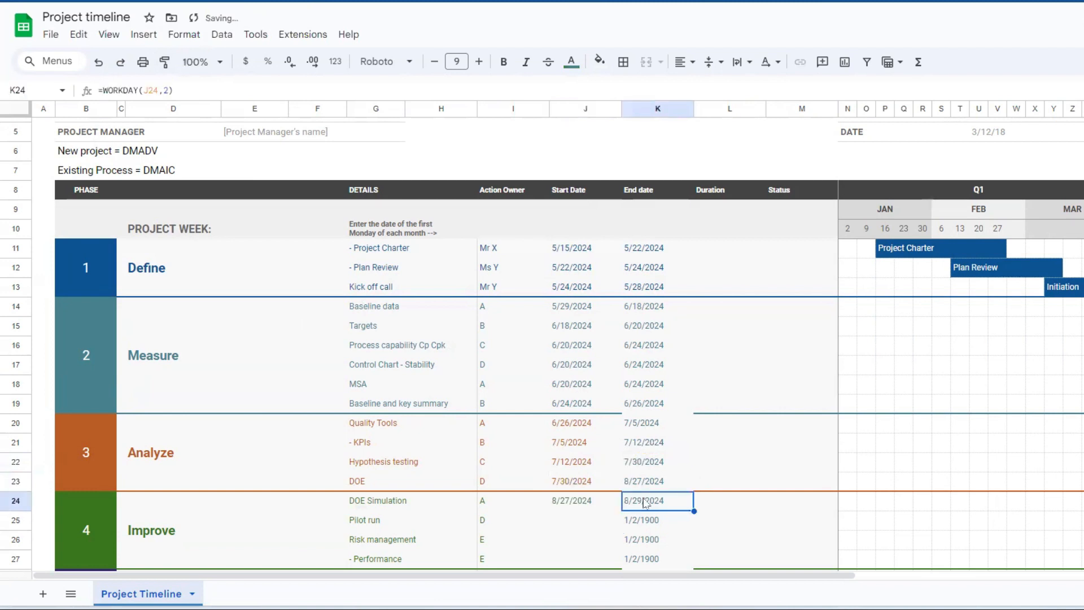
{"action": "left_click", "coordinate": [168, 89]}
{"action": "key", "text": "BackSpace"}
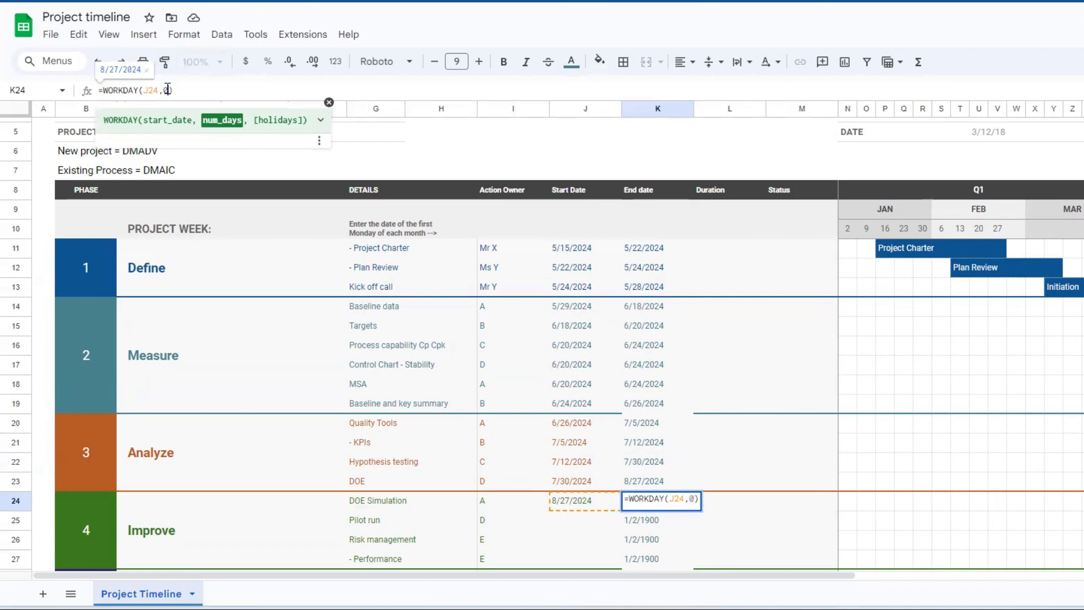
{"action": "type", "text": "2"}
{"action": "key", "text": "Return"}
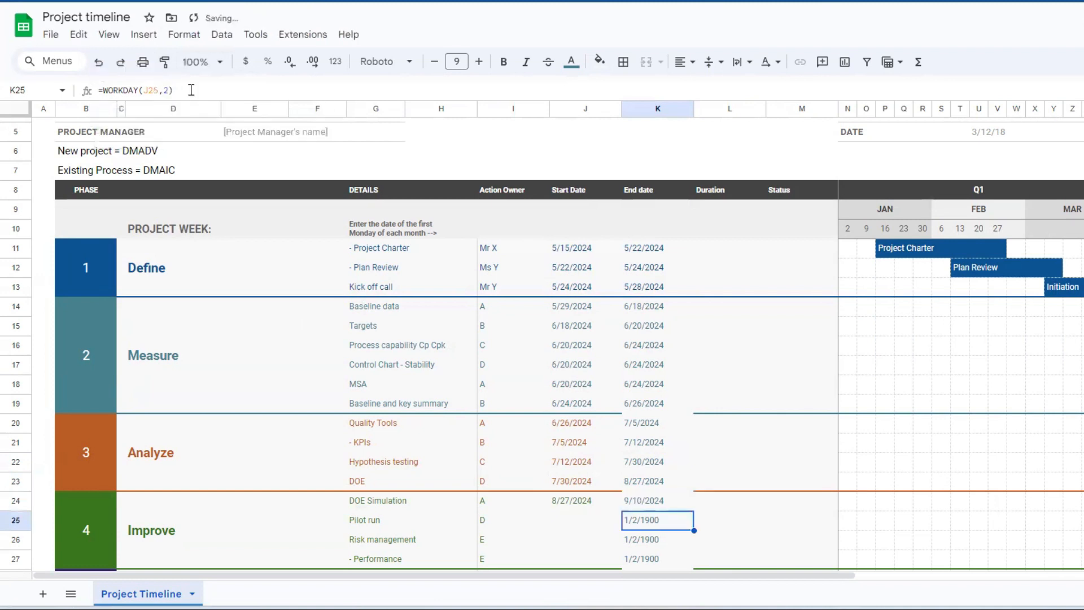
Set the Pilot run start date in J25 equal to the DOE Simulation end date in K24
{"action": "left_click", "coordinate": [594, 525]}
{"action": "type", "text": "="}
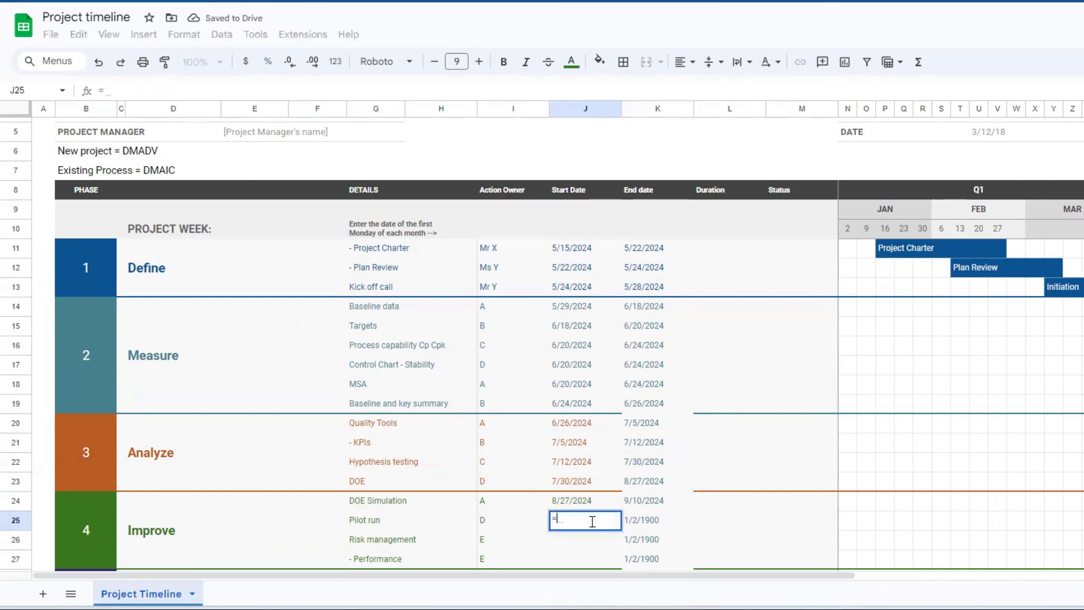
{"action": "left_click", "coordinate": [637, 508]}
{"action": "key", "text": "Return"}
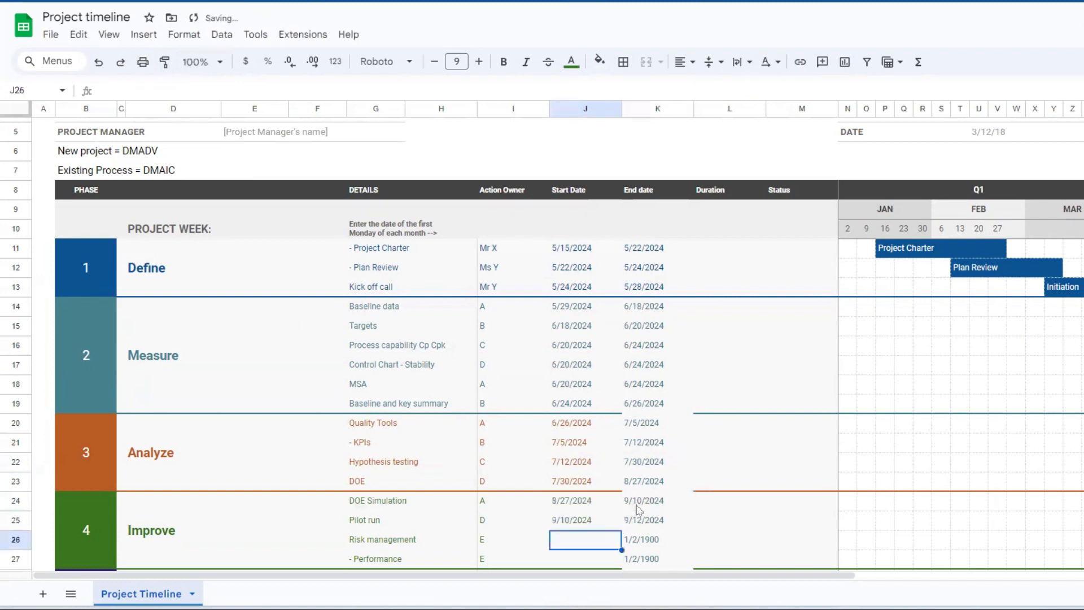
Change the Pilot run end date formula in K25 to =WORKDAY(J25,5)
{"action": "double_click", "coordinate": [647, 514]}
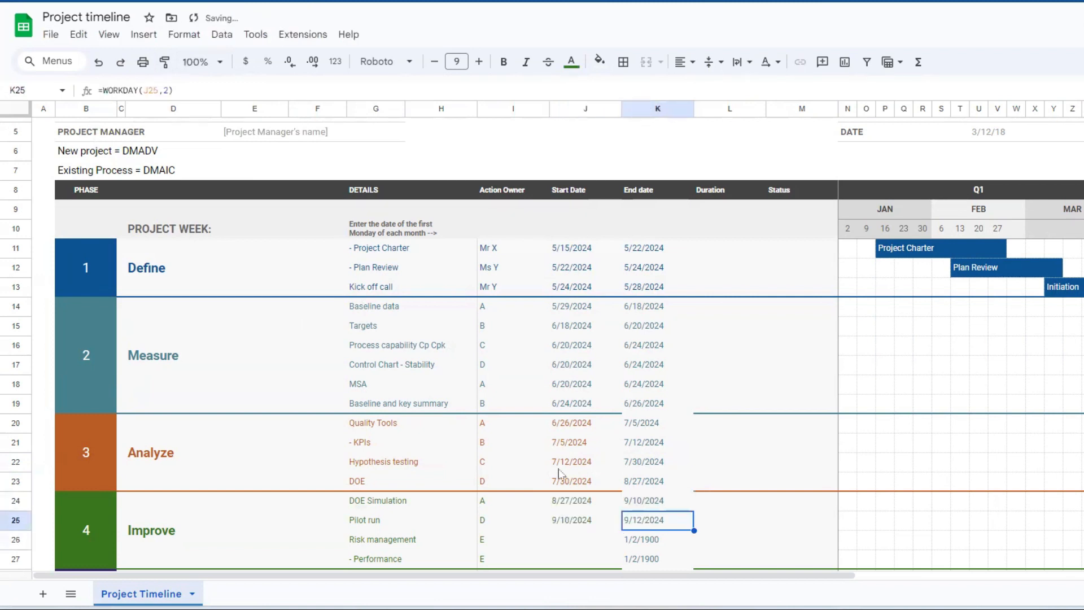
{"action": "left_click", "coordinate": [169, 89]}
{"action": "key", "text": "BackSpace"}
{"action": "type", "text": "5"}
{"action": "key", "text": "Return"}
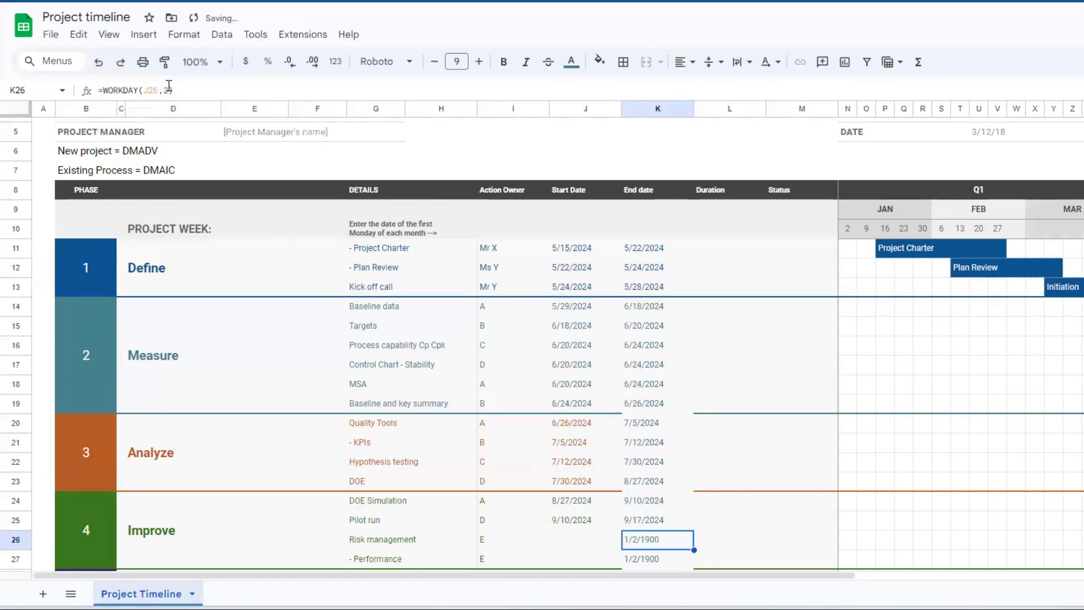
Set the Risk management start date in J26 equal to the Pilot run end date in K25
{"action": "left_click", "coordinate": [584, 540]}
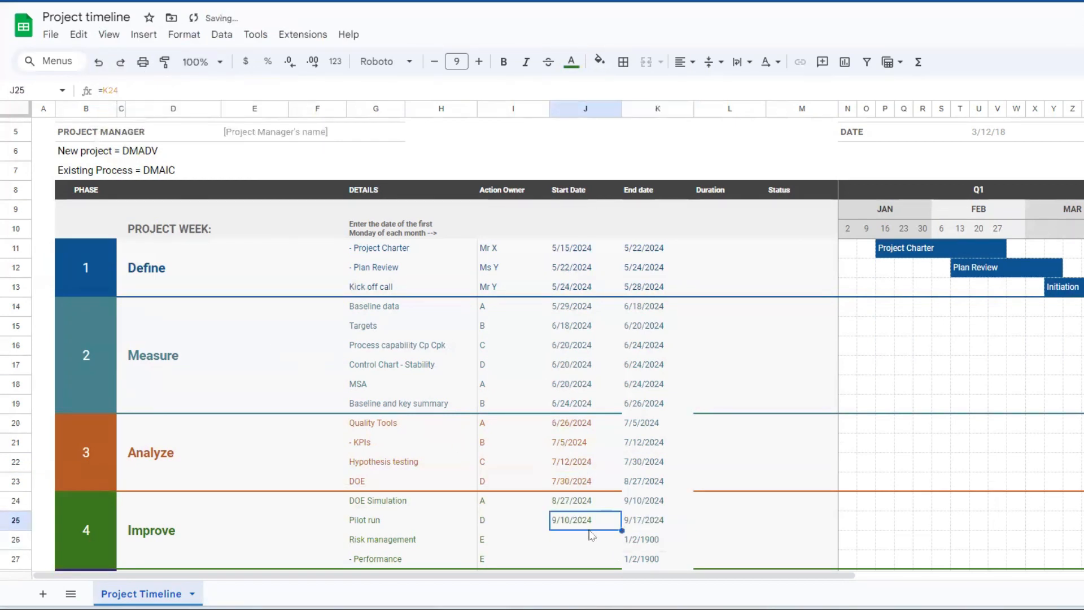
{"action": "type", "text": "="}
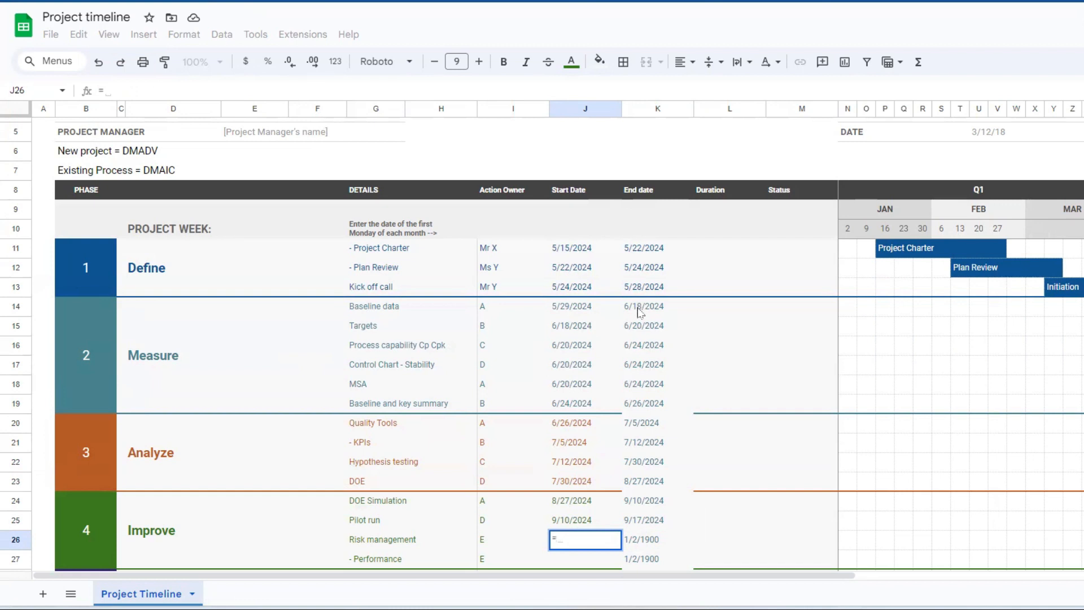
{"action": "left_click", "coordinate": [636, 517]}
{"action": "key", "text": "Return"}
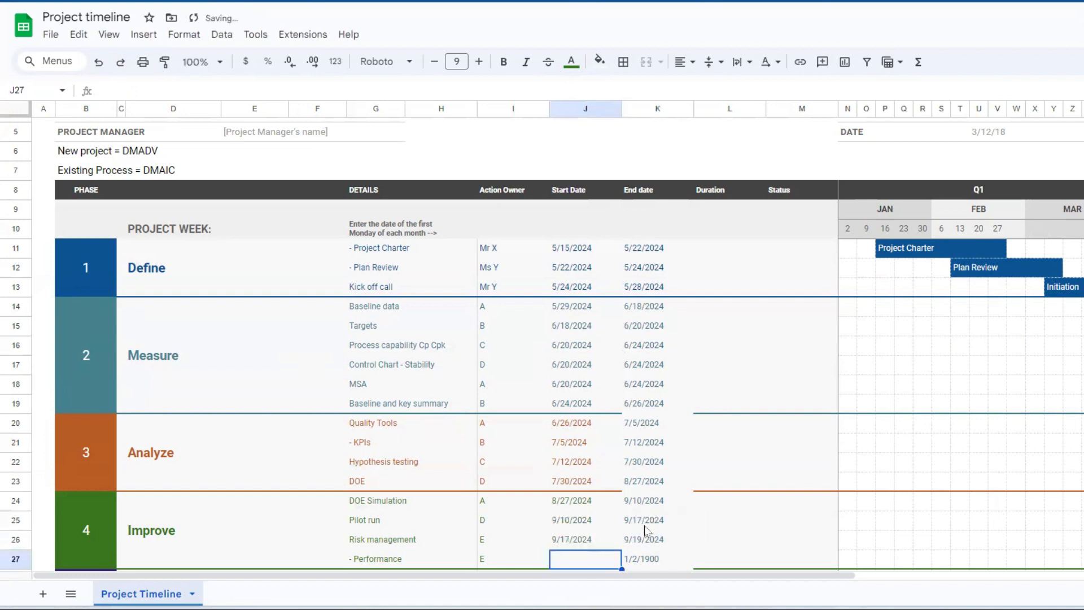
{"action": "left_click", "coordinate": [646, 538]}
{"action": "left_click", "coordinate": [580, 545]}
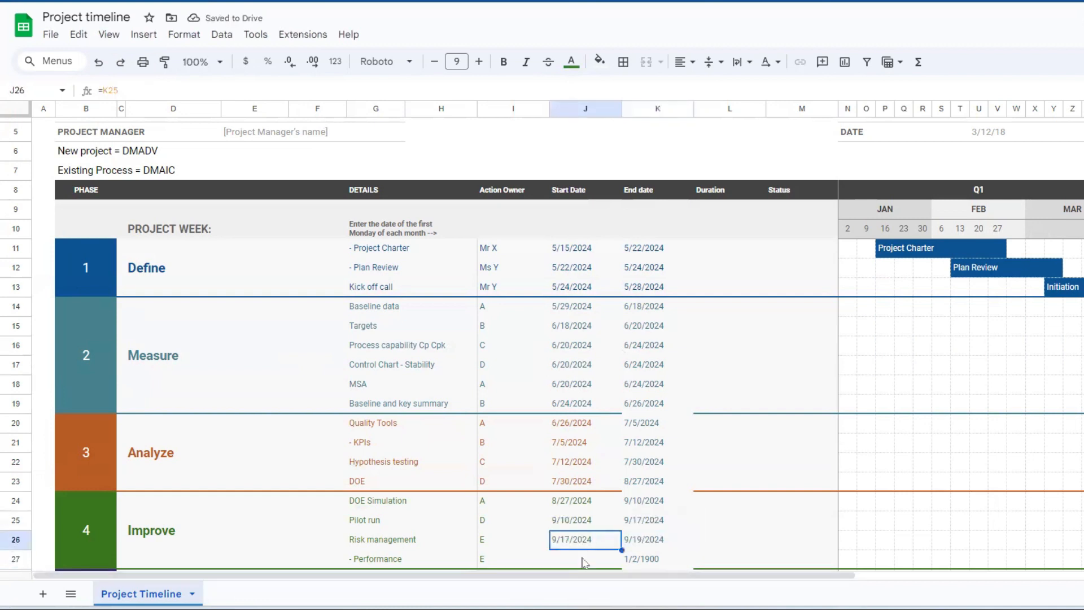
Set the Performance start date in J27 equal to the Risk management end date in K26
{"action": "left_click", "coordinate": [582, 559]}
{"action": "type", "text": "="}
{"action": "left_click", "coordinate": [647, 545]}
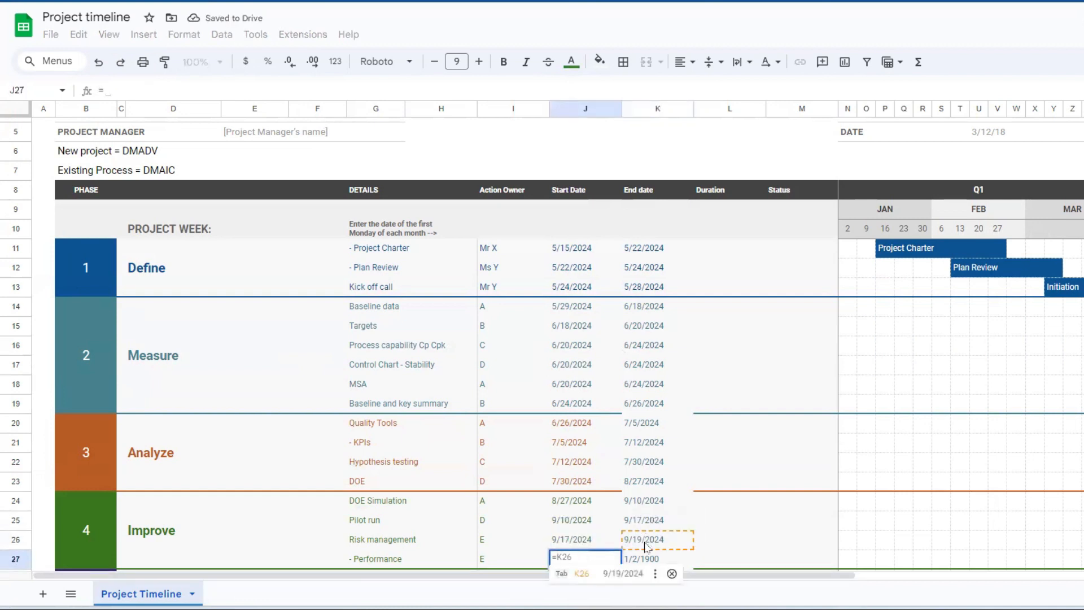
{"action": "key", "text": "ctrl+Return"}
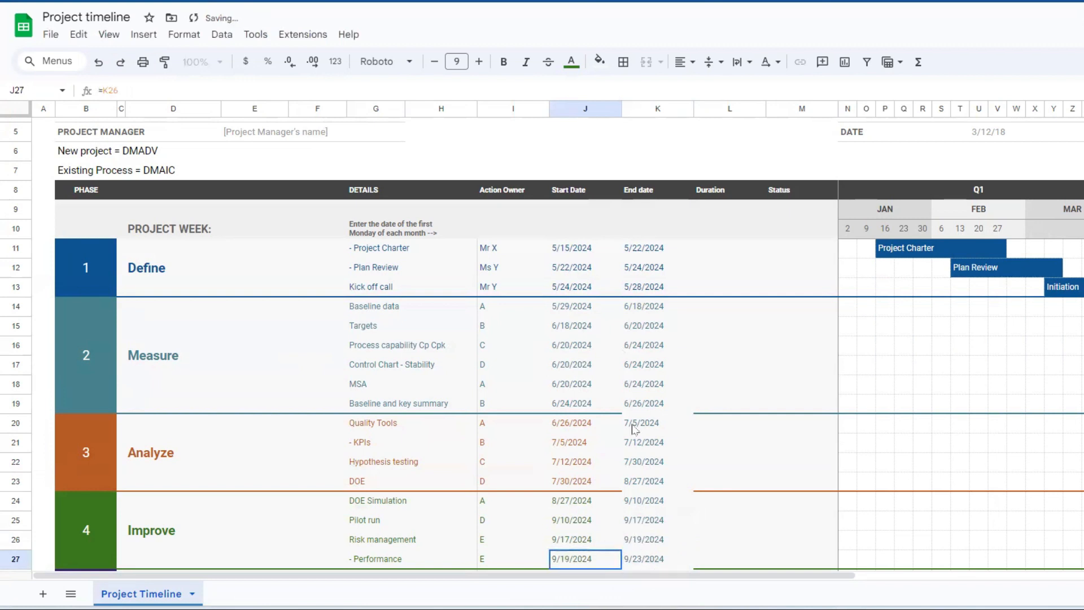
Set the Special causes start date in J28 equal to the Performance end date in K27
{"action": "scroll", "coordinate": [632, 432], "scroll_direction": "down", "scroll_amount": 3}
{"action": "left_click", "coordinate": [583, 405]}
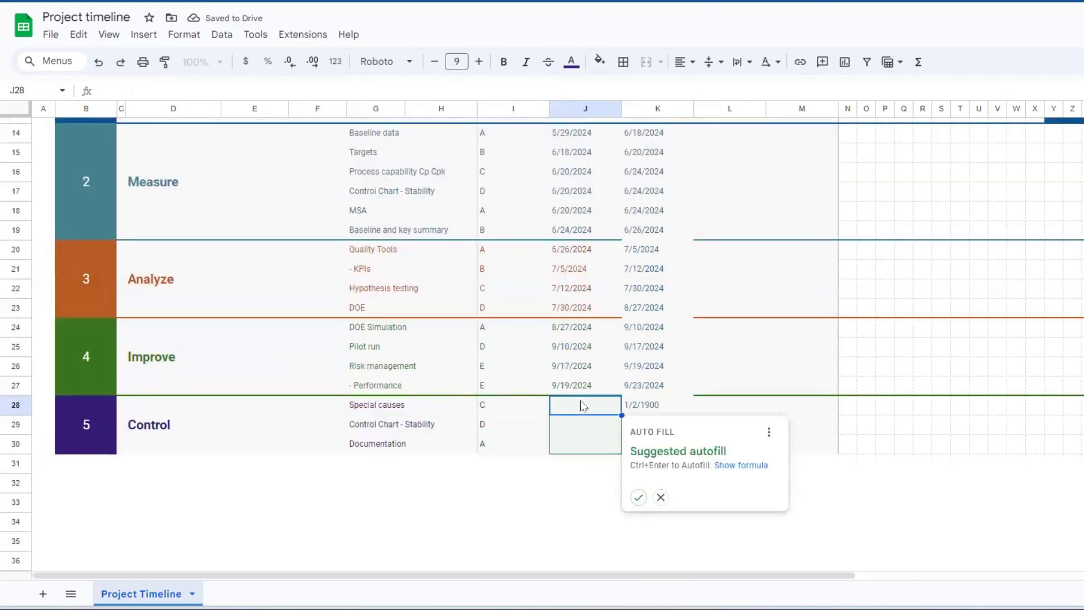
{"action": "type", "text": "="}
{"action": "left_click", "coordinate": [630, 387]}
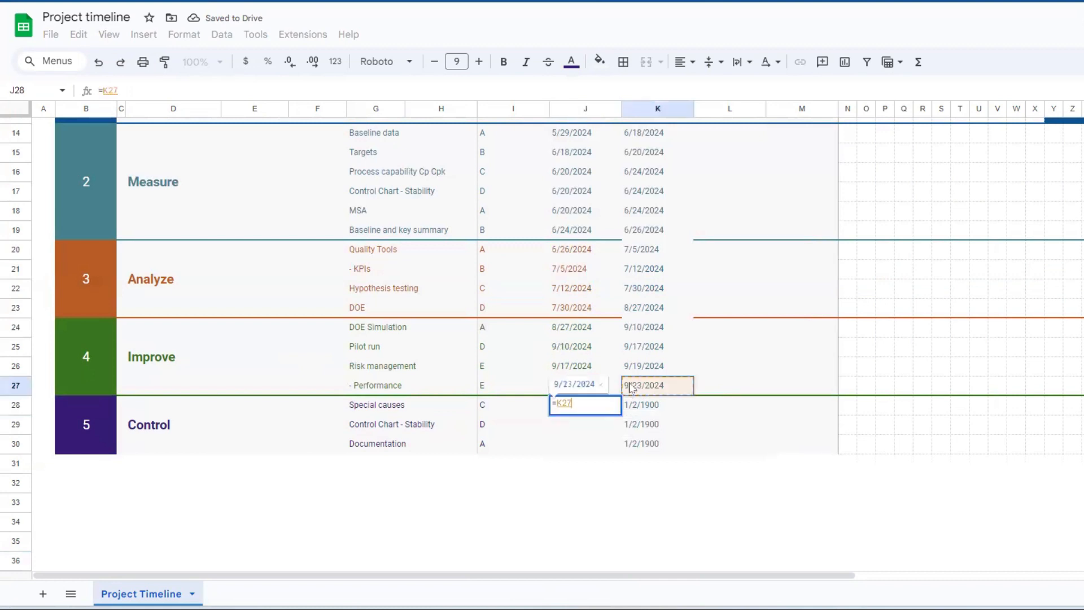
{"action": "key", "text": "Return"}
{"action": "key", "text": "Up"}
{"action": "key", "text": "Up"}
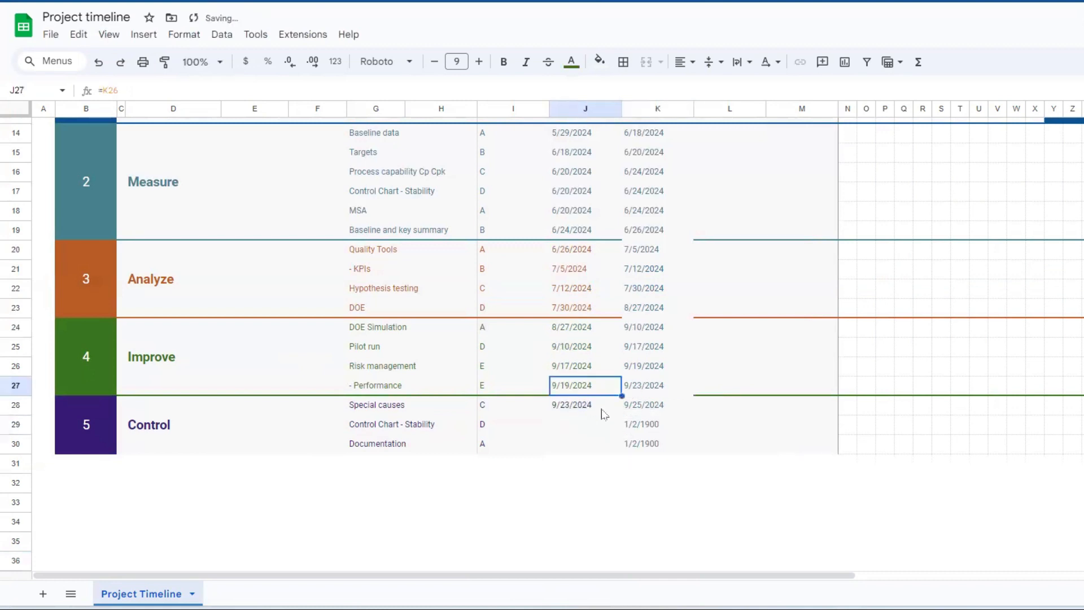
Set the Control phase's Control Chart - Stability start date in J29 equal to the Special causes end date in K28
{"action": "left_click", "coordinate": [603, 411]}
{"action": "left_click", "coordinate": [596, 423]}
{"action": "type", "text": "="}
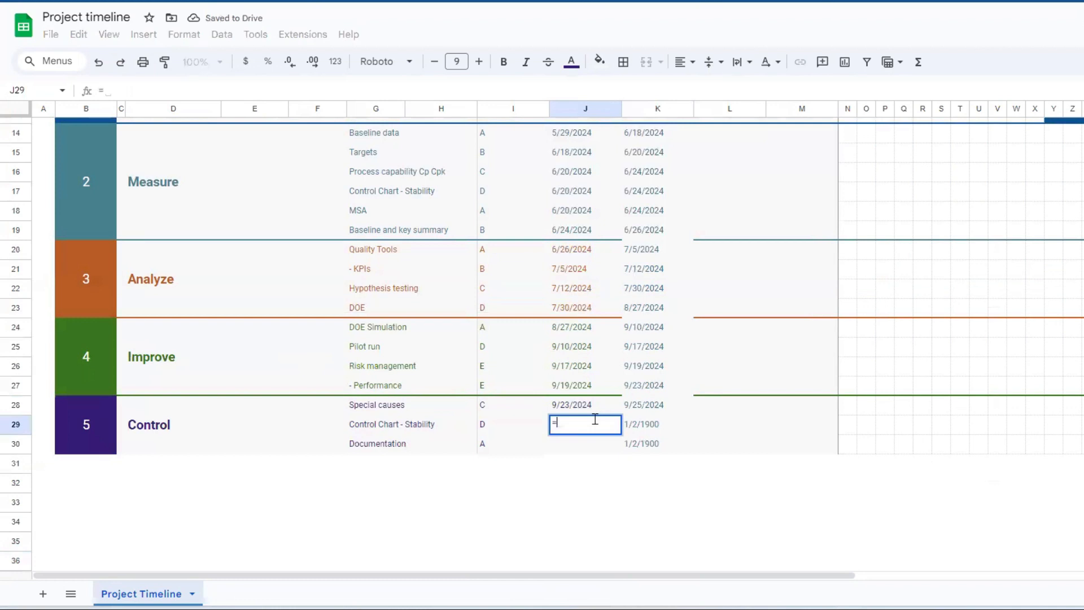
{"action": "left_click", "coordinate": [653, 408]}
{"action": "key", "text": "Return"}
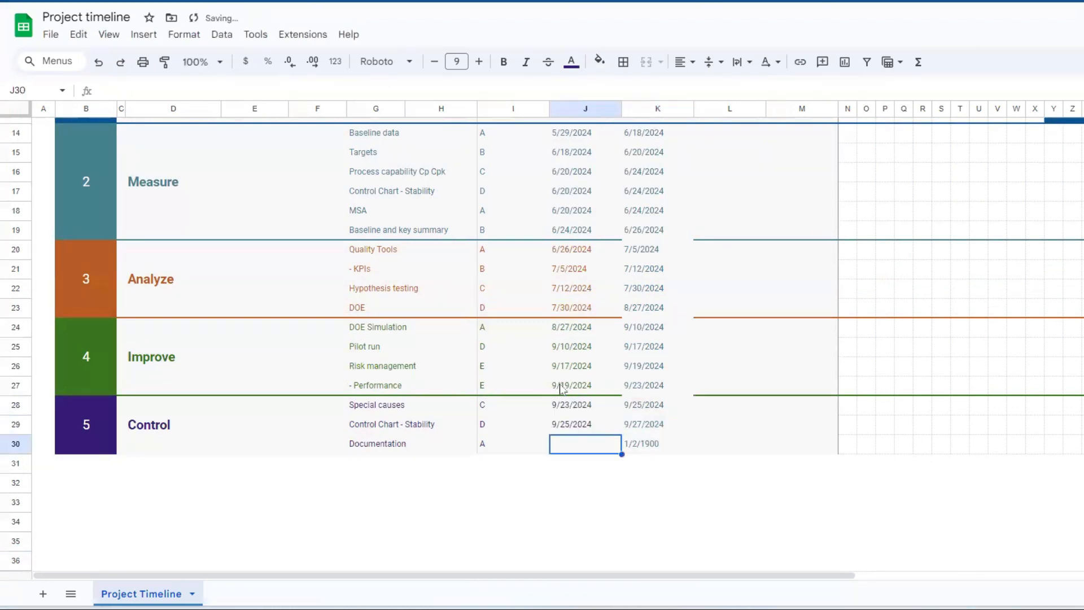
Set the Documentation start date in J30 equal to the Control Chart - Stability end date in K29
{"action": "type", "text": "="}
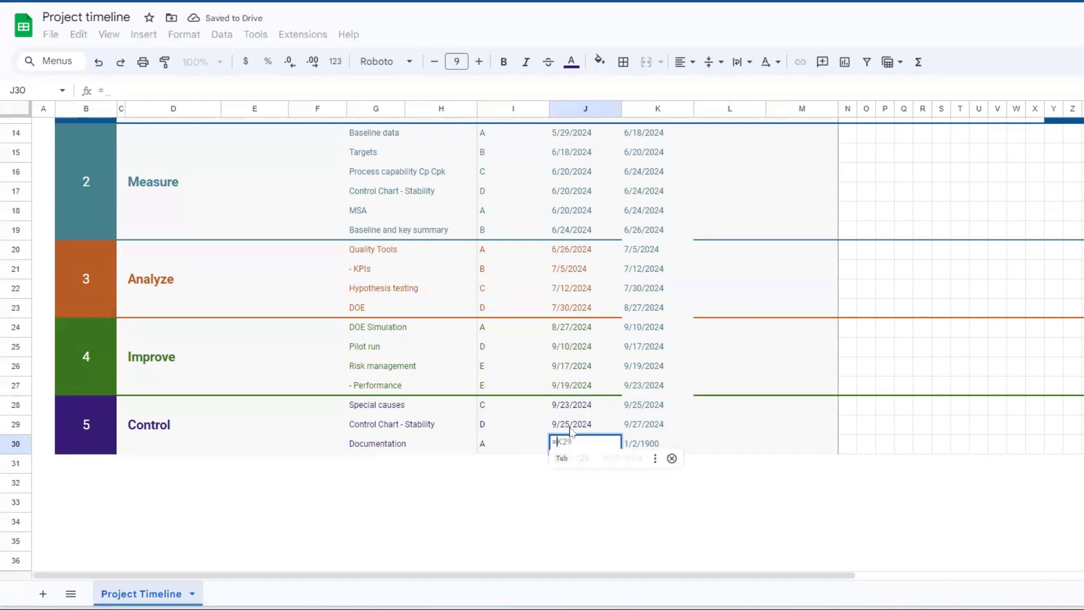
{"action": "left_click", "coordinate": [634, 432]}
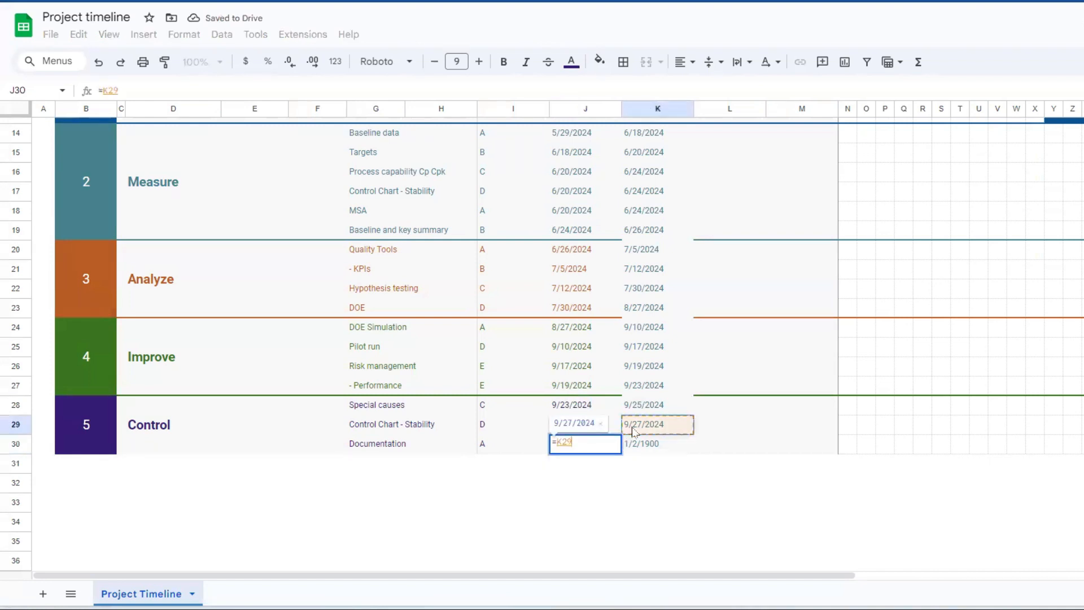
{"action": "key", "text": "Return"}
Calculate the Project Charter duration in L11 with the formula =DAYS360(J11,K11)
{"action": "scroll", "coordinate": [630, 370], "scroll_direction": "up", "scroll_amount": 5}
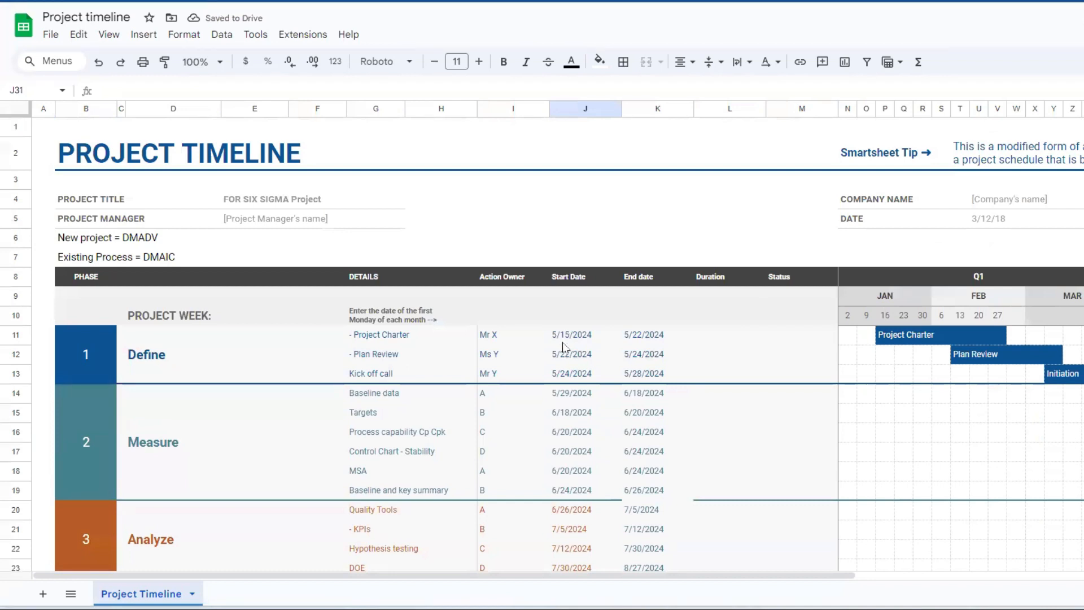
{"action": "scroll", "coordinate": [563, 347], "scroll_direction": "down", "scroll_amount": 5}
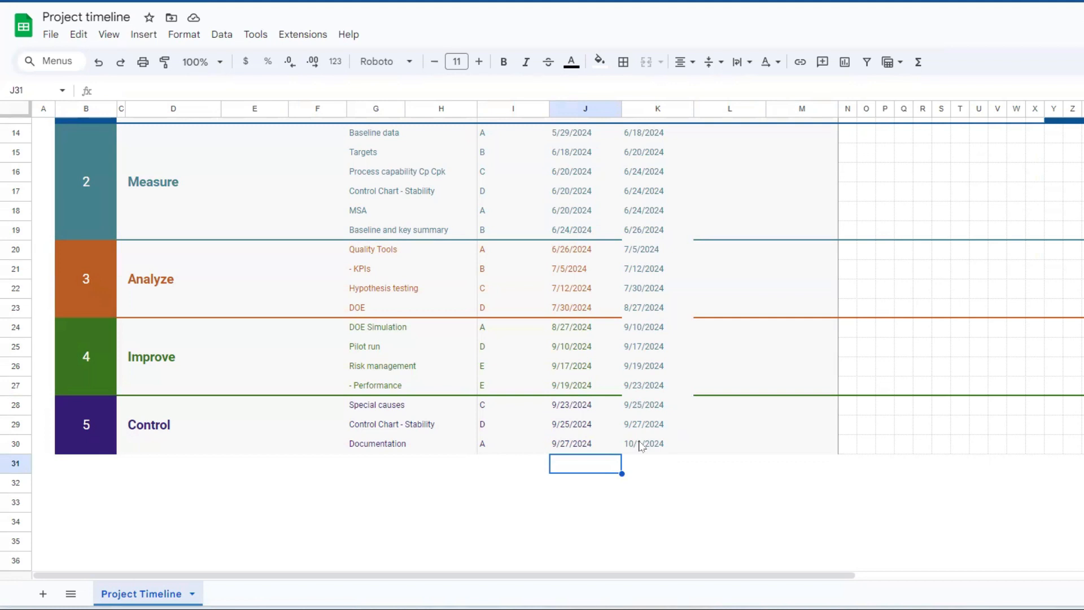
{"action": "scroll", "coordinate": [642, 441], "scroll_direction": "up", "scroll_amount": 5}
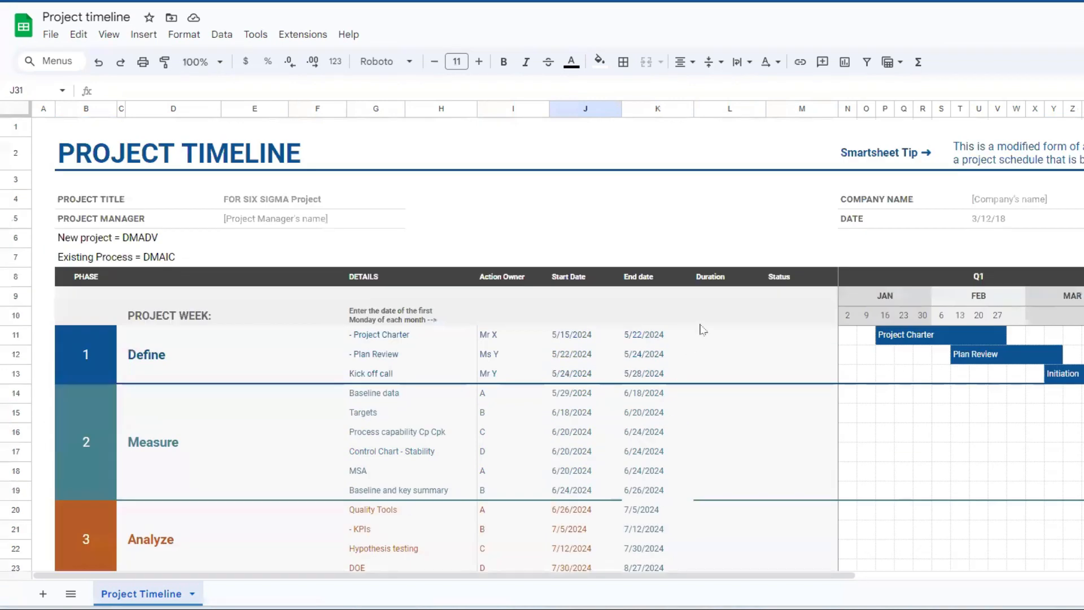
{"action": "left_click", "coordinate": [712, 339]}
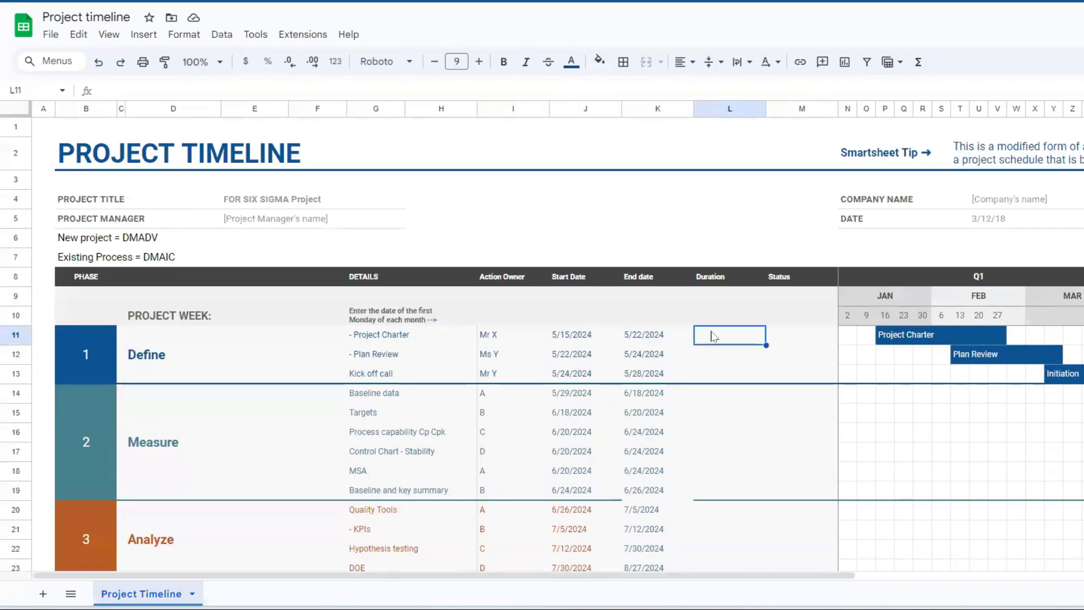
{"action": "type", "text": "=days"}
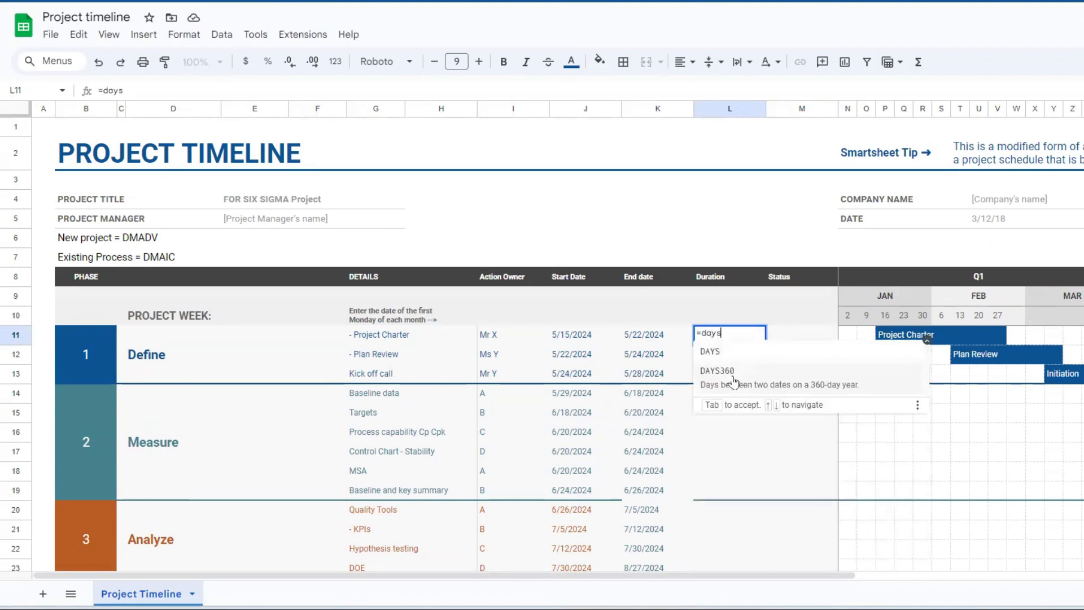
{"action": "left_click", "coordinate": [734, 373]}
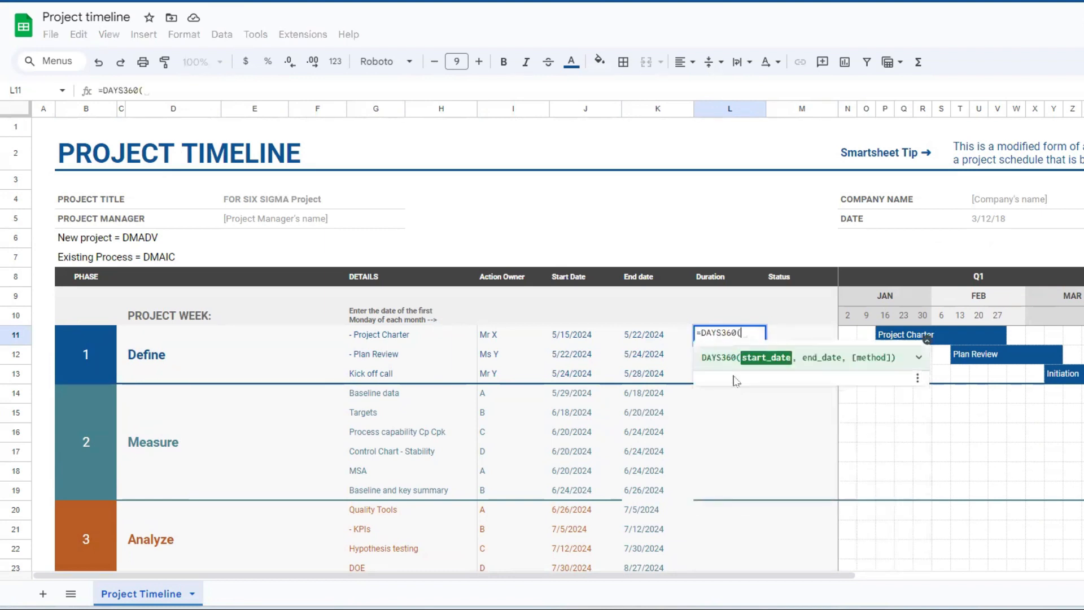
{"action": "left_click", "coordinate": [584, 334]}
{"action": "type", "text": ","}
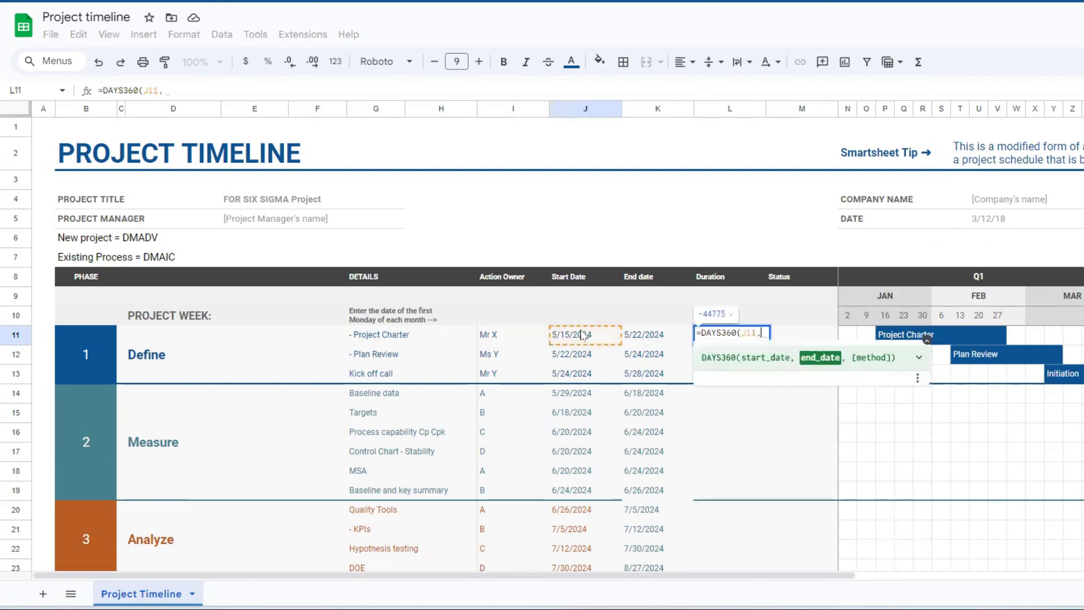
{"action": "left_click", "coordinate": [655, 337]}
{"action": "key", "text": "Return"}
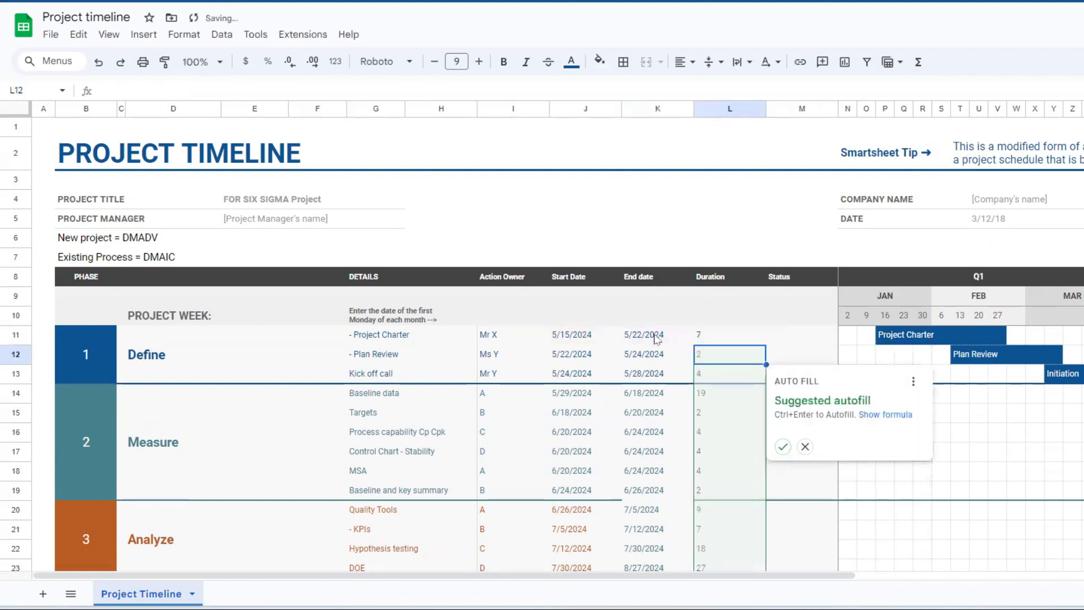
Fill the DAYS360 duration formula from L11 down the Duration column through row 30
{"action": "left_click", "coordinate": [722, 428]}
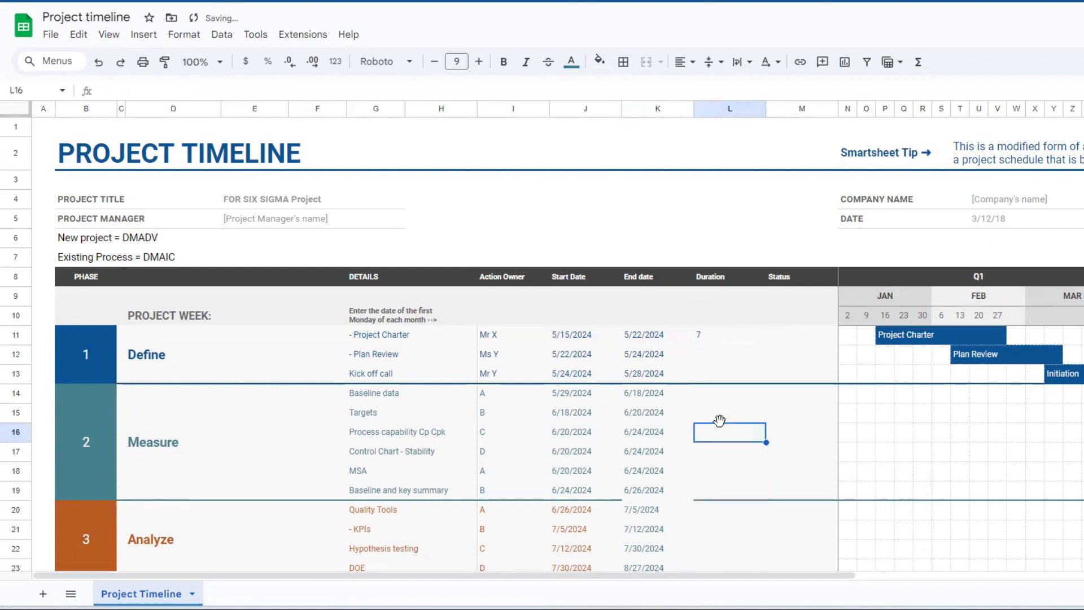
{"action": "left_click", "coordinate": [713, 337]}
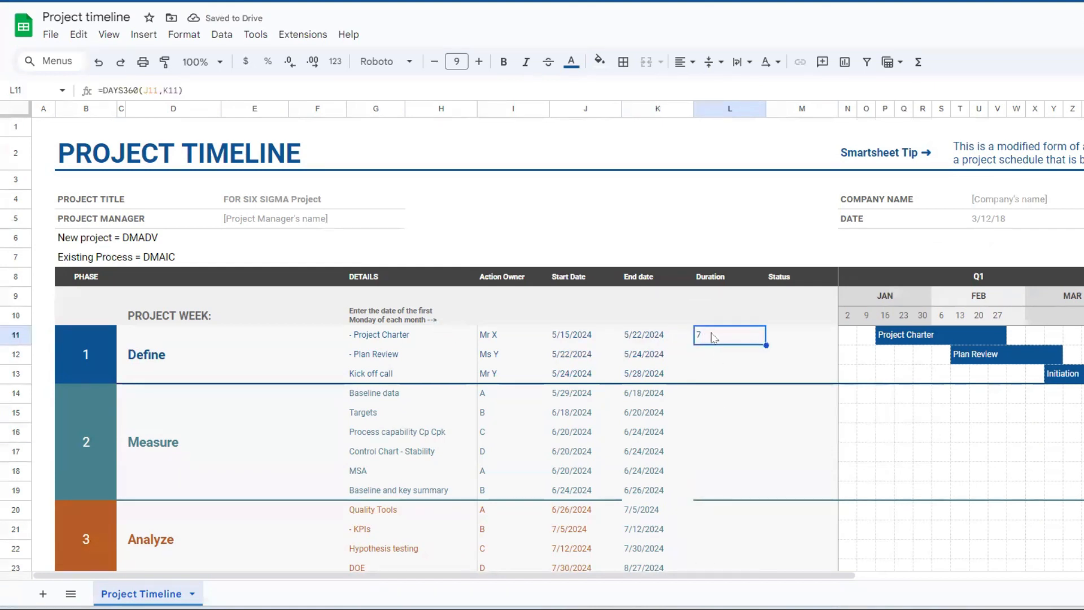
{"action": "double_click", "coordinate": [764, 344]}
{"action": "left_click", "coordinate": [742, 396]}
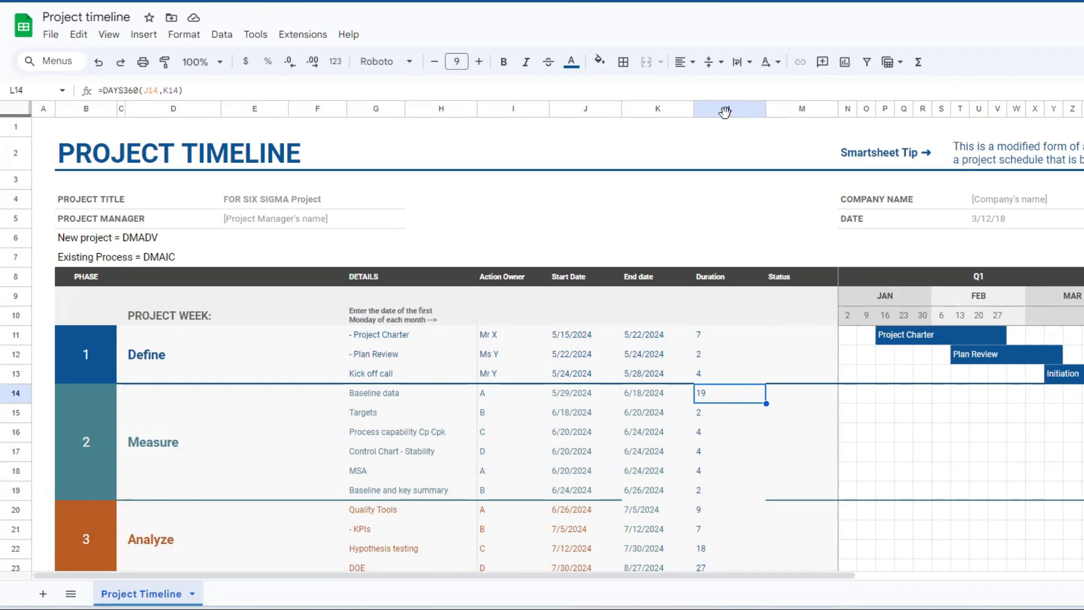
Examine the column stats for the Duration column L
{"action": "left_click", "coordinate": [744, 111]}
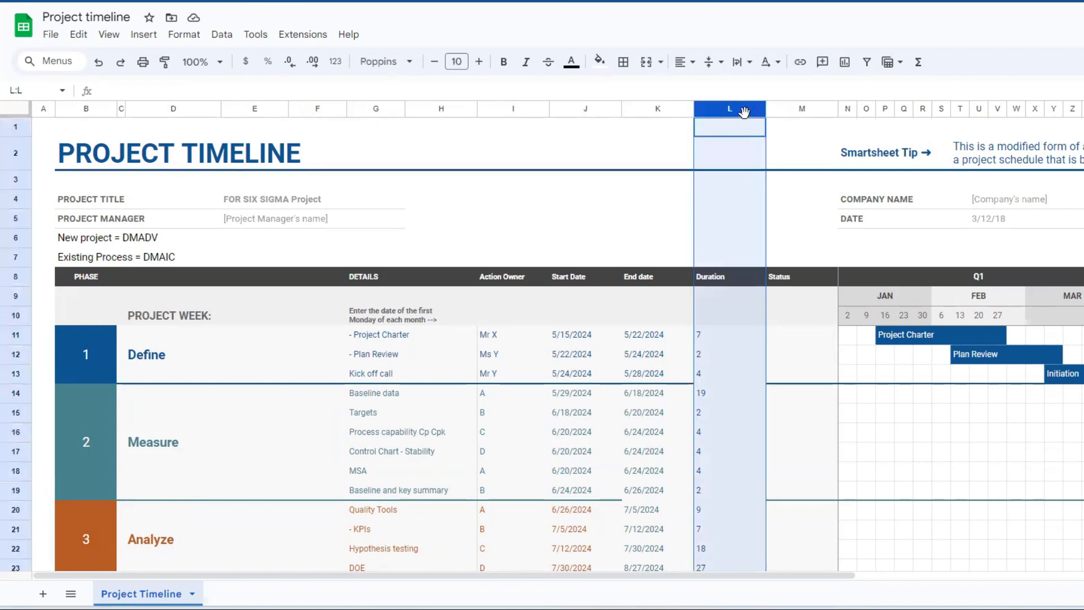
{"action": "left_click", "coordinate": [734, 295]}
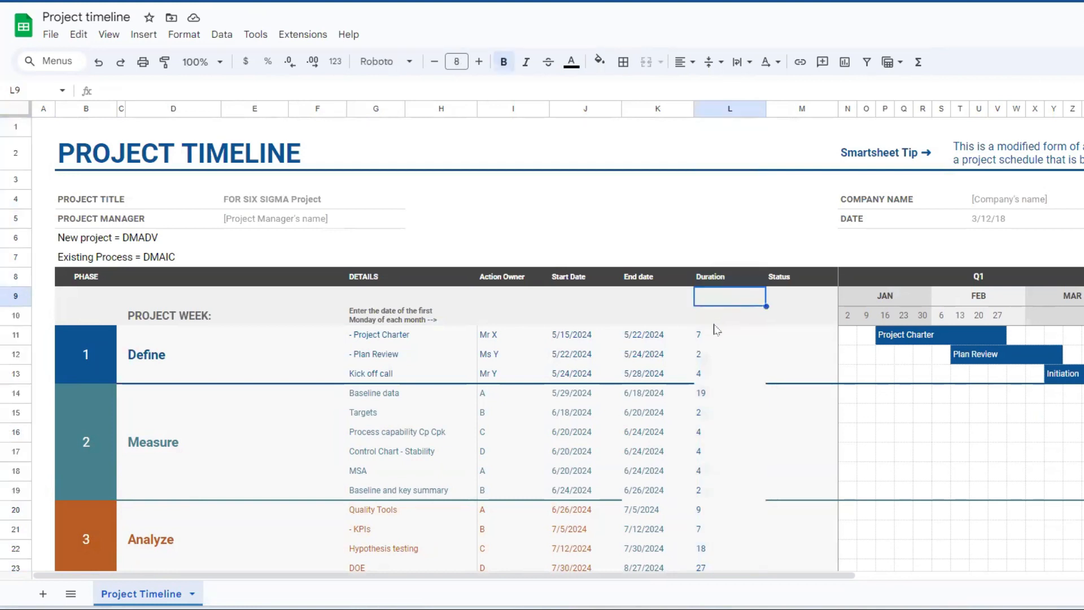
{"action": "left_click", "coordinate": [730, 109]}
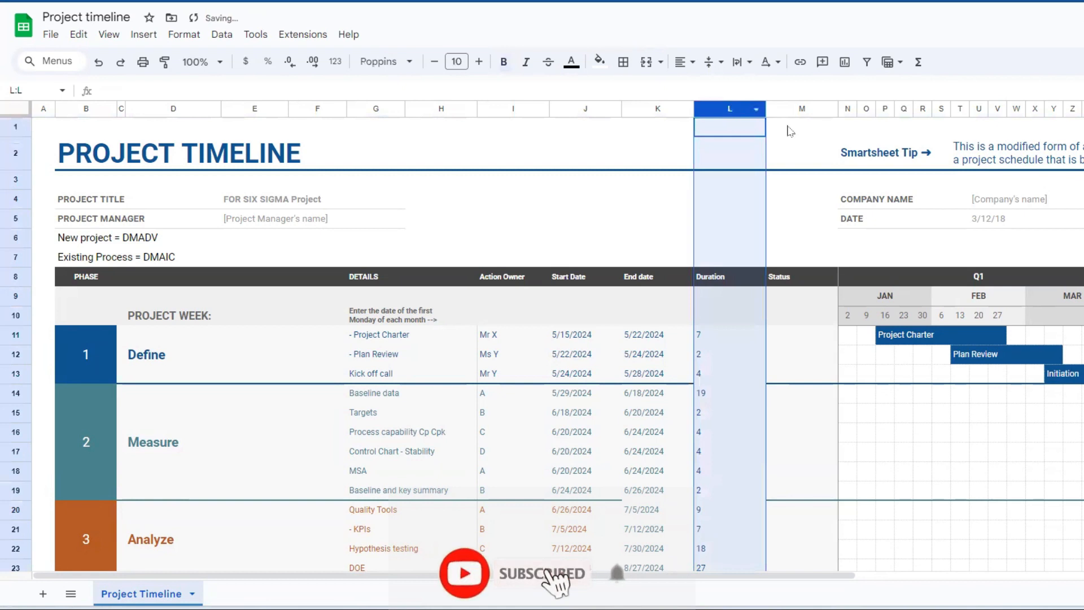
{"action": "left_click", "coordinate": [221, 34]}
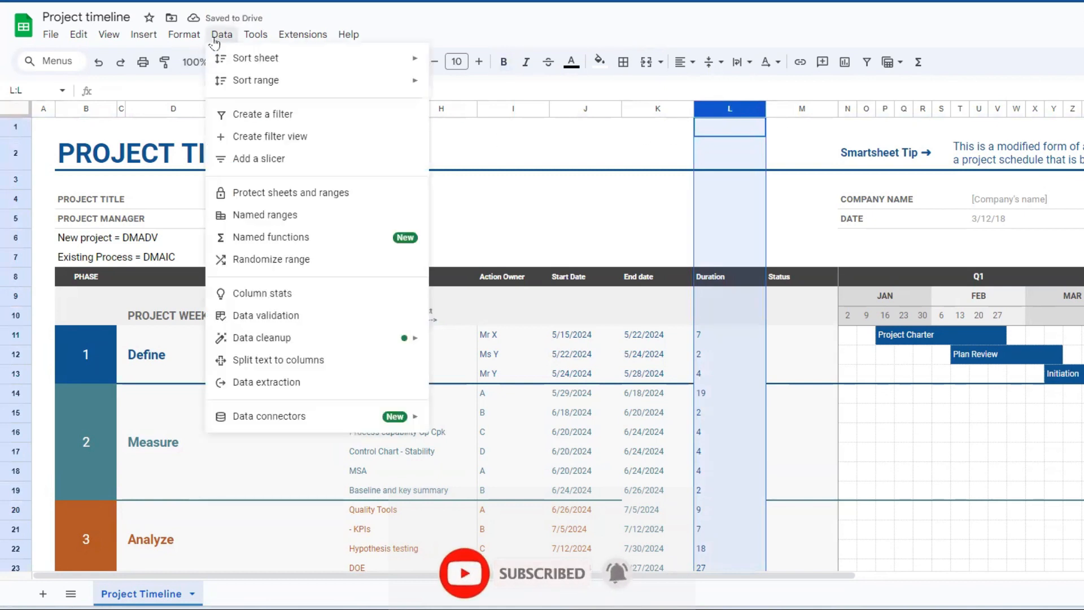
{"action": "left_click", "coordinate": [265, 302]}
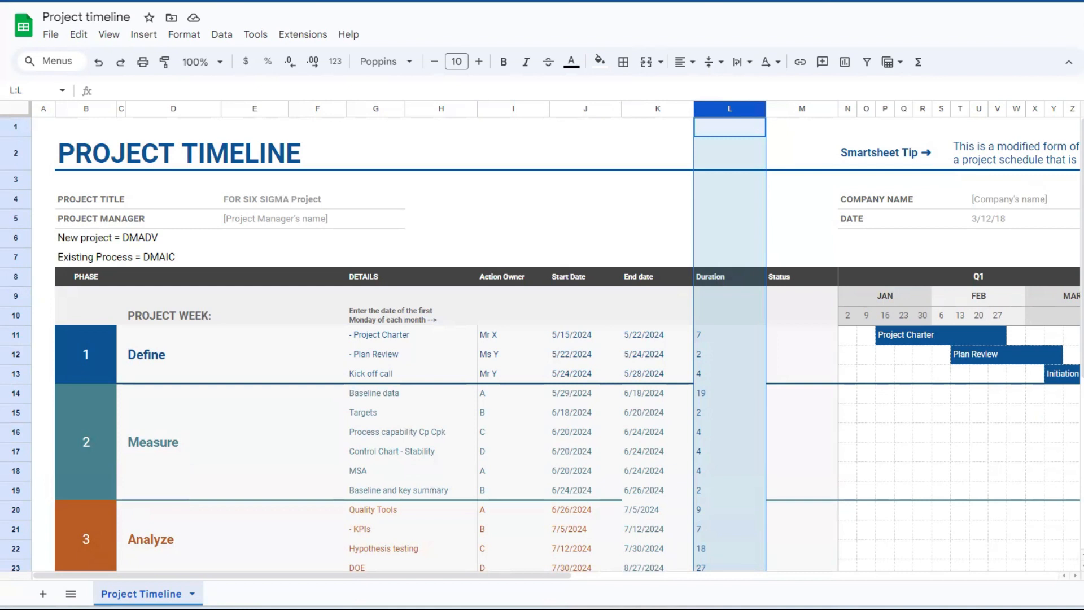
Insert a dropdown in the Project Charter status cell M11 with the options Inprogress, Closed, Not started and Open
{"action": "left_click", "coordinate": [796, 341]}
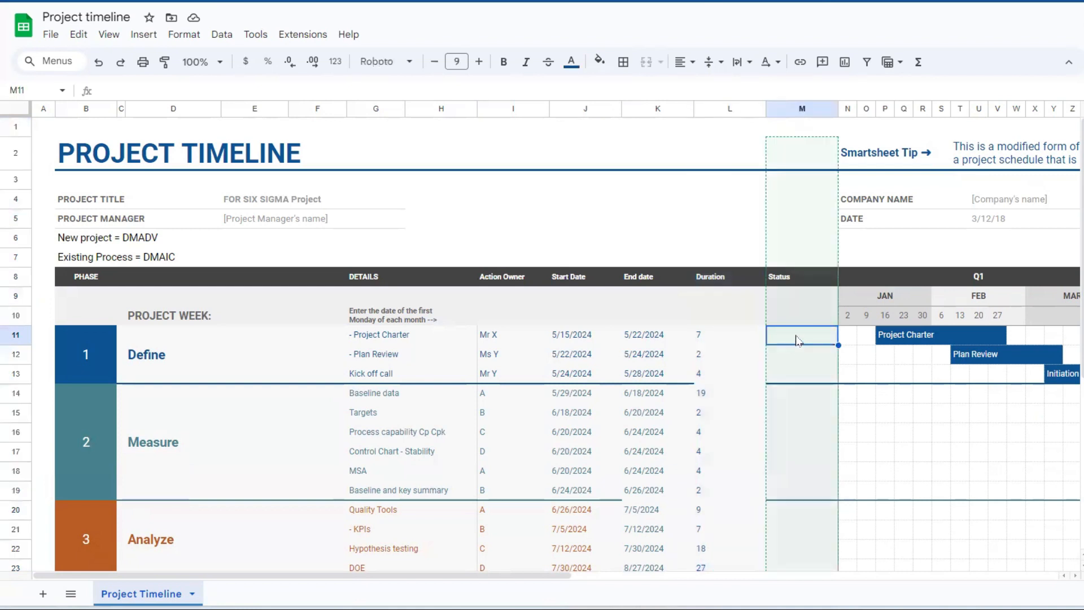
{"action": "left_click", "coordinate": [142, 35]}
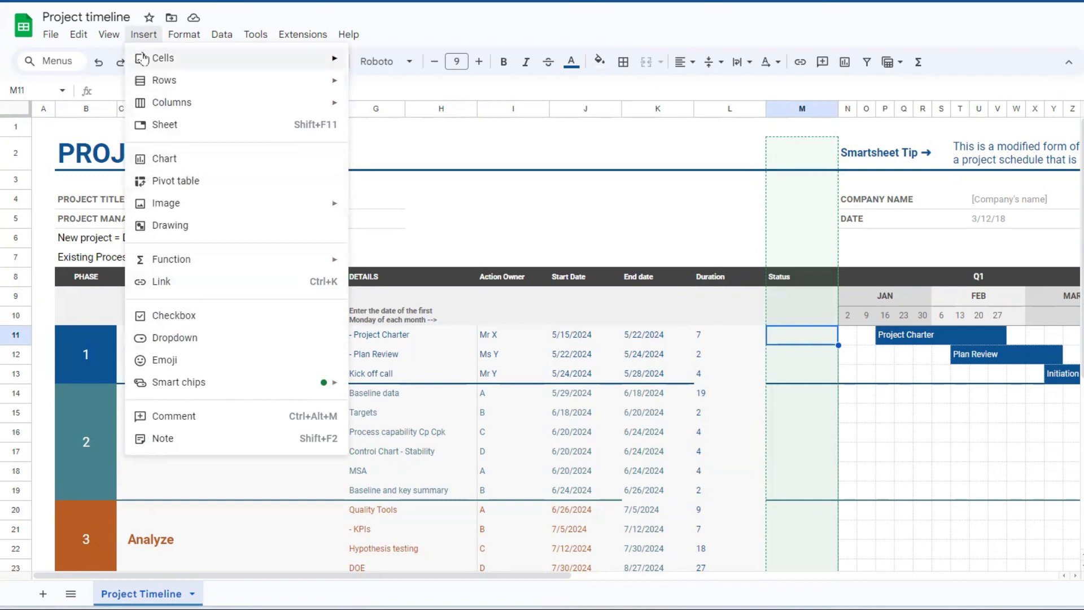
{"action": "mouse_move", "coordinate": [169, 35]}
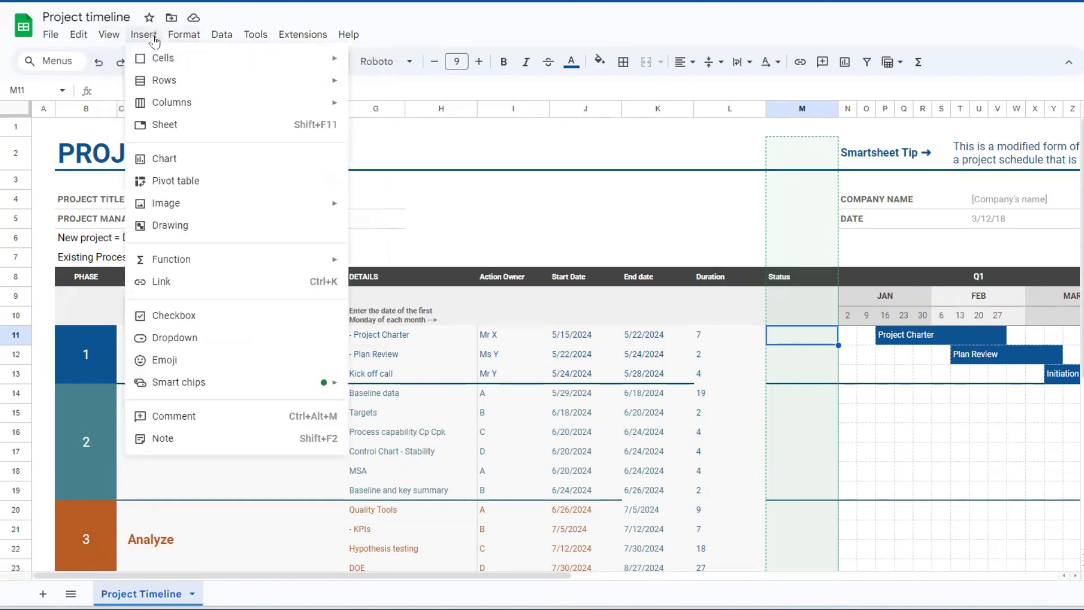
{"action": "left_click", "coordinate": [188, 338]}
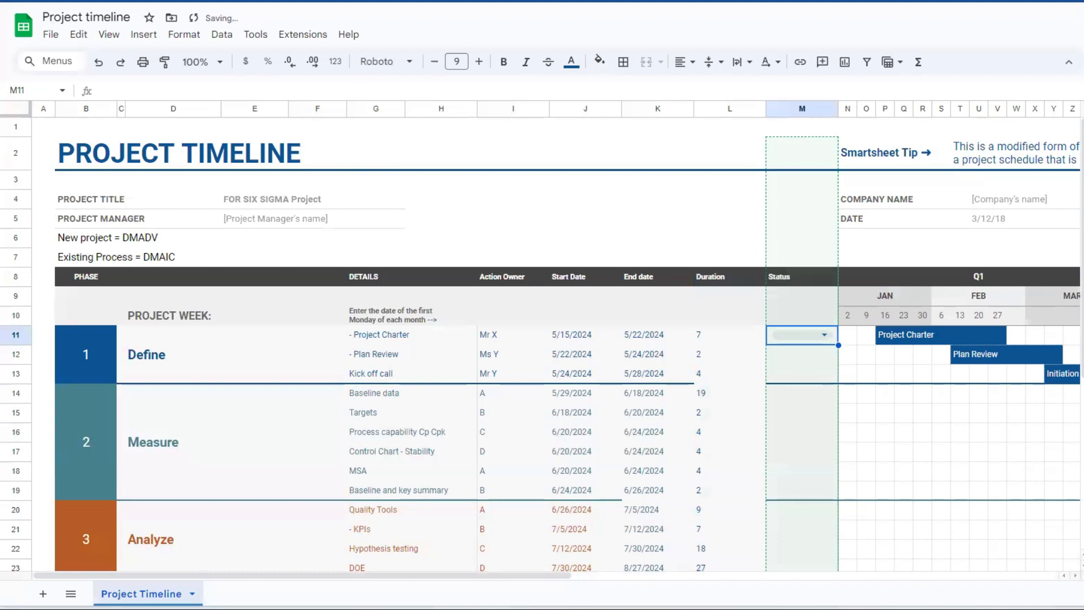
Set the Project Charter status in M11 to Inprogress
{"action": "left_click", "coordinate": [826, 360]}
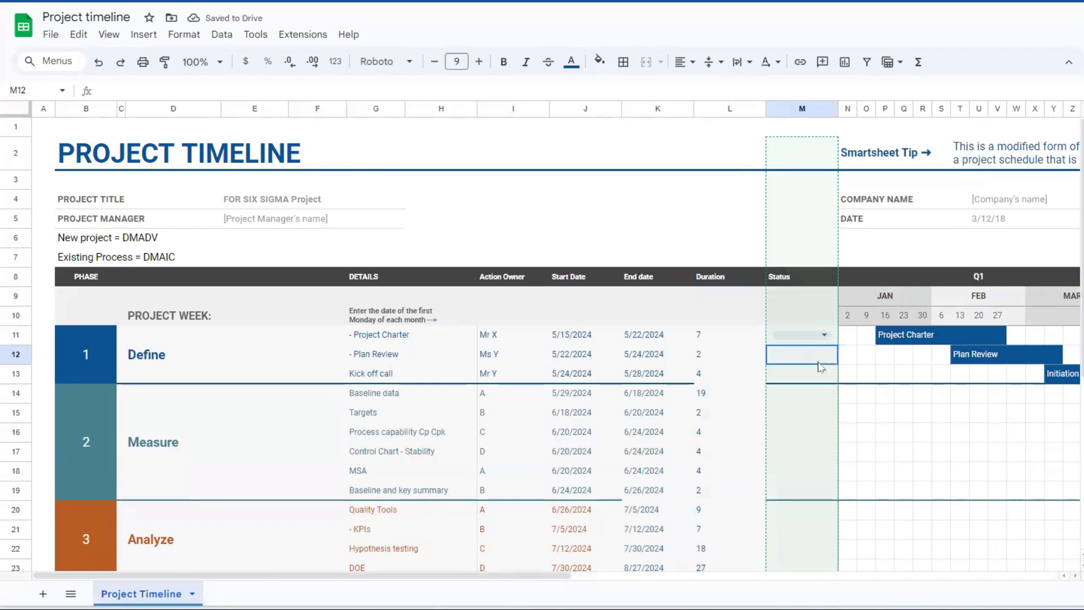
{"action": "left_click", "coordinate": [824, 335]}
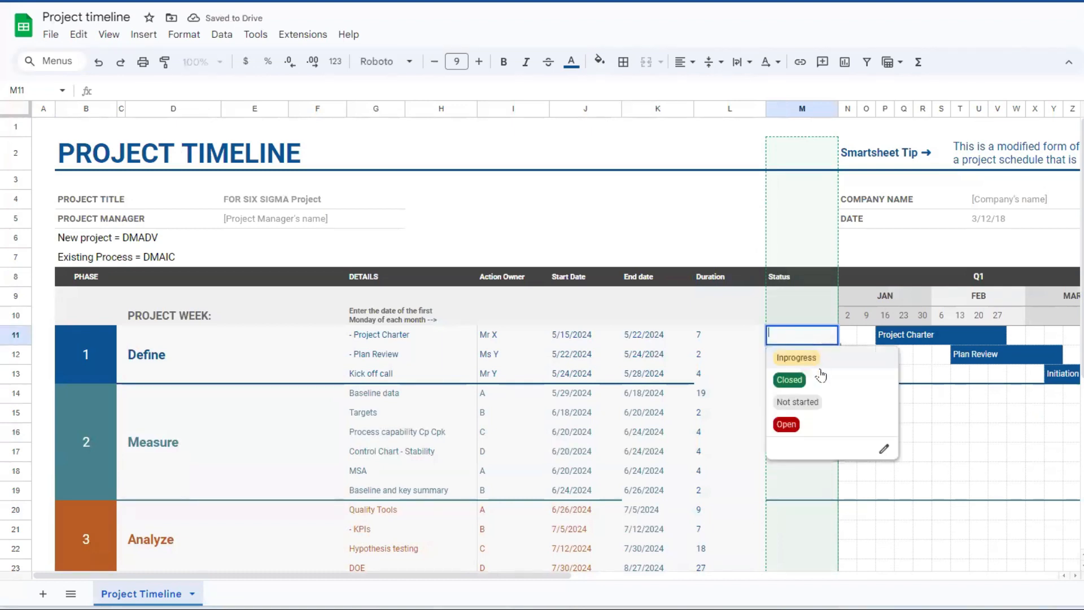
{"action": "left_click", "coordinate": [819, 357]}
{"action": "left_click", "coordinate": [818, 357]}
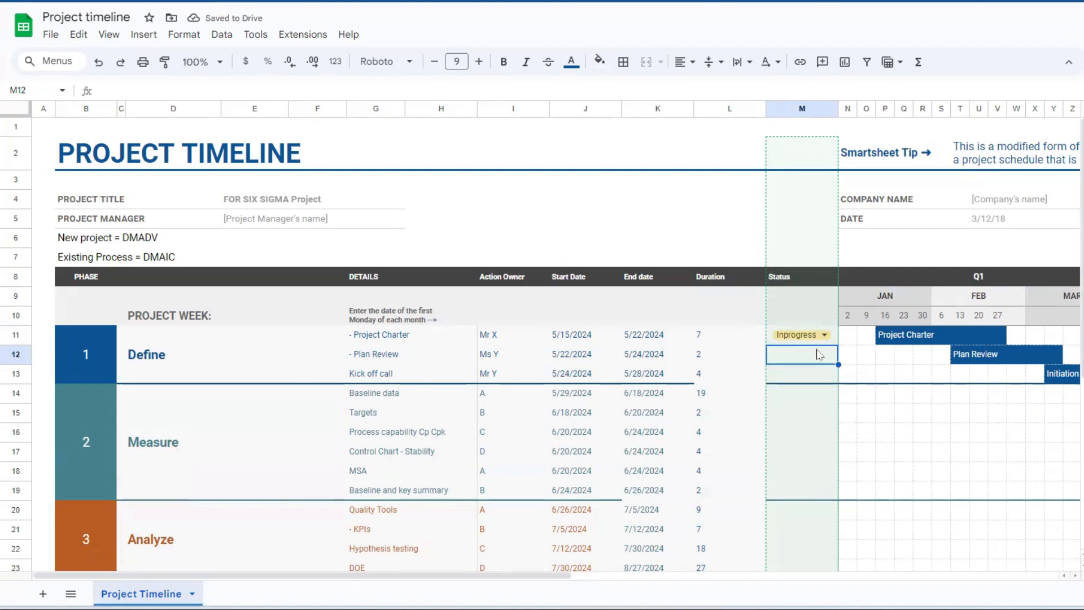
Copy the Inprogress status dropdown from M11 to the remaining Define and Measure rows, M12:M19
{"action": "left_click", "coordinate": [833, 337]}
{"action": "key", "text": "ctrl+c"}
{"action": "left_click_drag", "start_coordinate": [813, 355], "coordinate": [809, 489]}
{"action": "key", "text": "ctrl+v"}
{"action": "key", "text": "ctrl+v"}
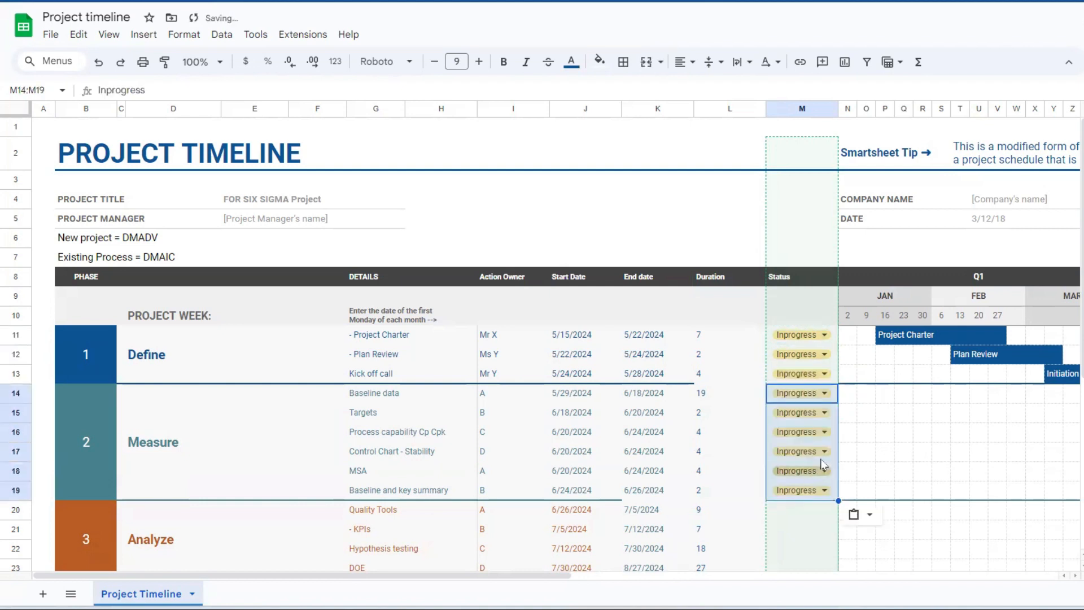
Paste the Inprogress status dropdown into the Analyze, Improve and Control rows, M20:M30
{"action": "scroll", "coordinate": [811, 486], "scroll_direction": "down", "scroll_amount": 5}
{"action": "left_click_drag", "start_coordinate": [804, 217], "coordinate": [806, 409]}
{"action": "key", "text": "ctrl+v"}
{"action": "key", "text": "ctrl+v"}
{"action": "key", "text": "ctrl+v"}
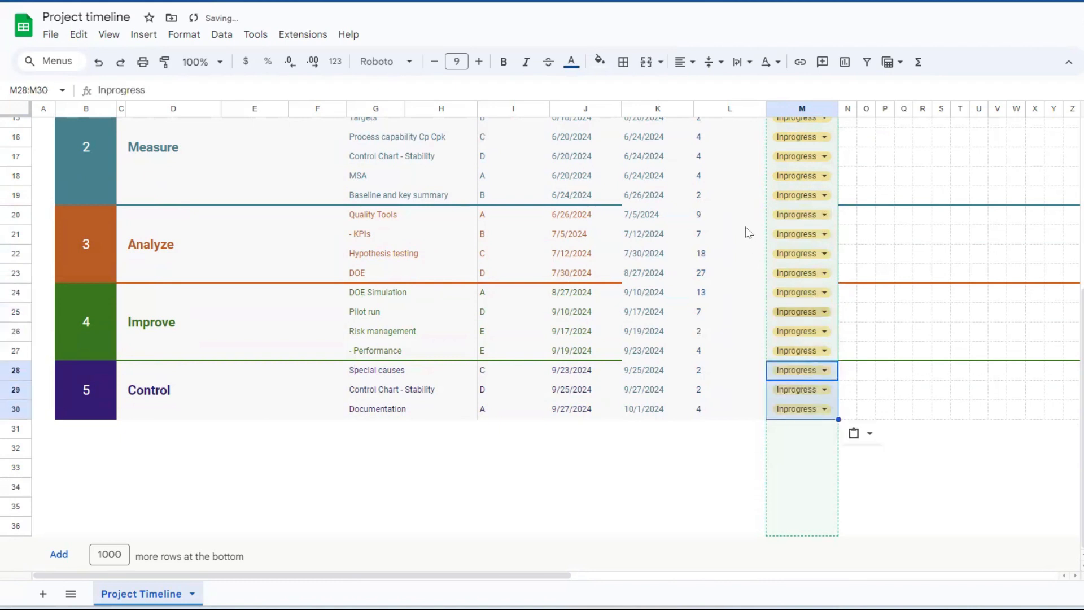
{"action": "scroll", "coordinate": [751, 232], "scroll_direction": "up", "scroll_amount": 5}
{"action": "scroll", "coordinate": [816, 237], "scroll_direction": "down", "scroll_amount": 5}
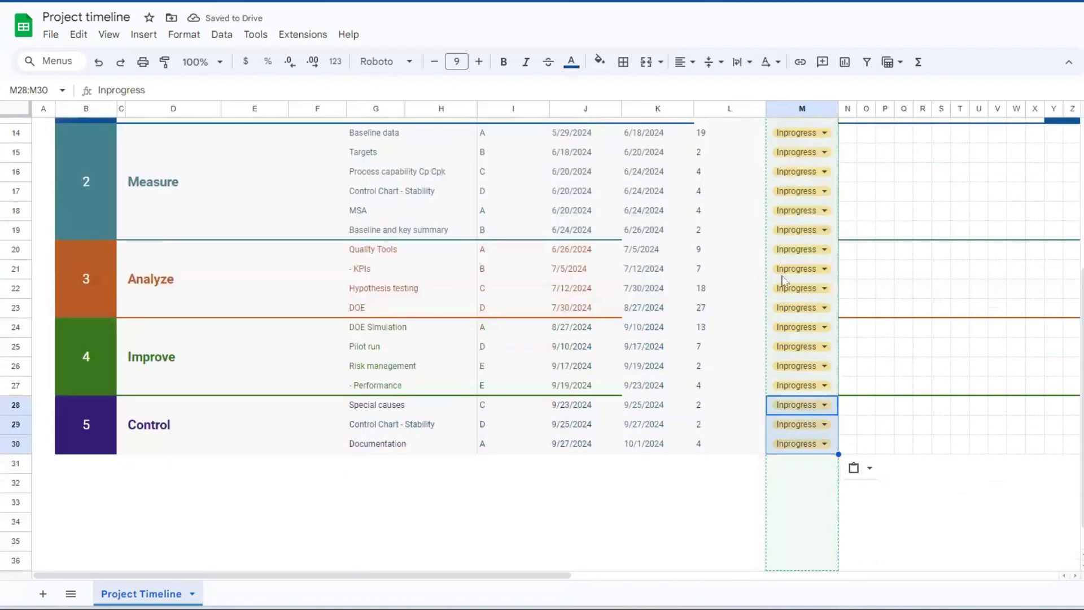
Set the Documentation status in M30 to Not started and widen column M slightly so the label fits
{"action": "scroll", "coordinate": [728, 237], "scroll_direction": "up", "scroll_amount": 5}
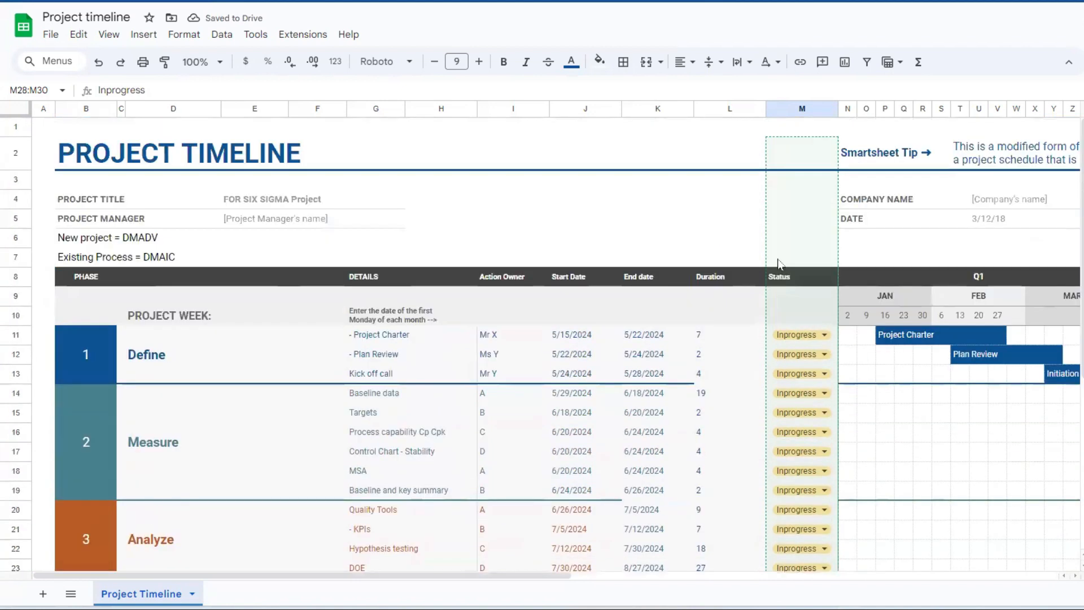
{"action": "scroll", "coordinate": [823, 353], "scroll_direction": "down", "scroll_amount": 5}
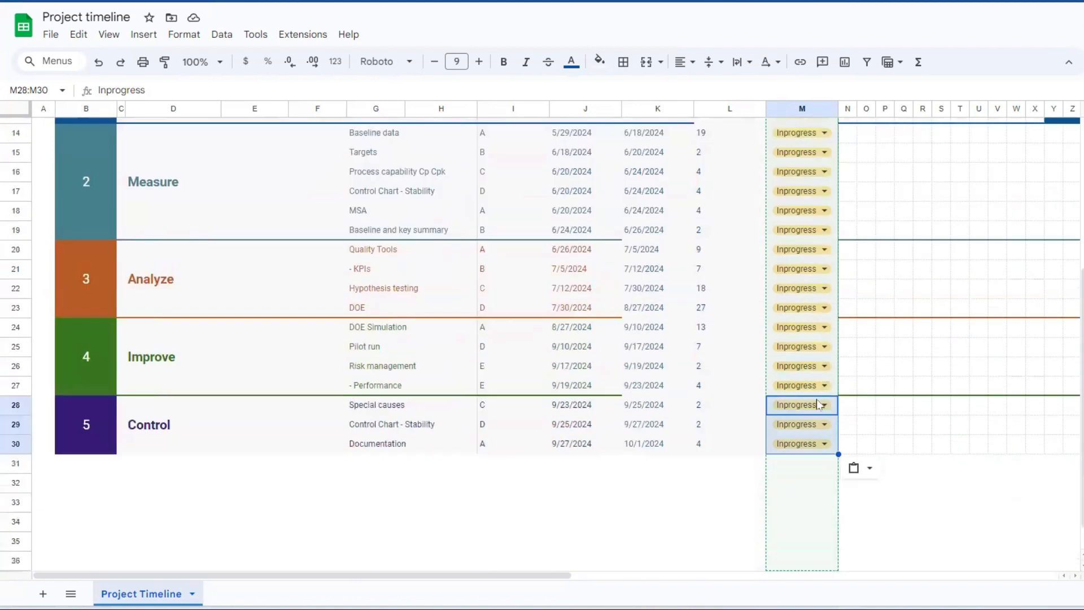
{"action": "left_click", "coordinate": [823, 439]}
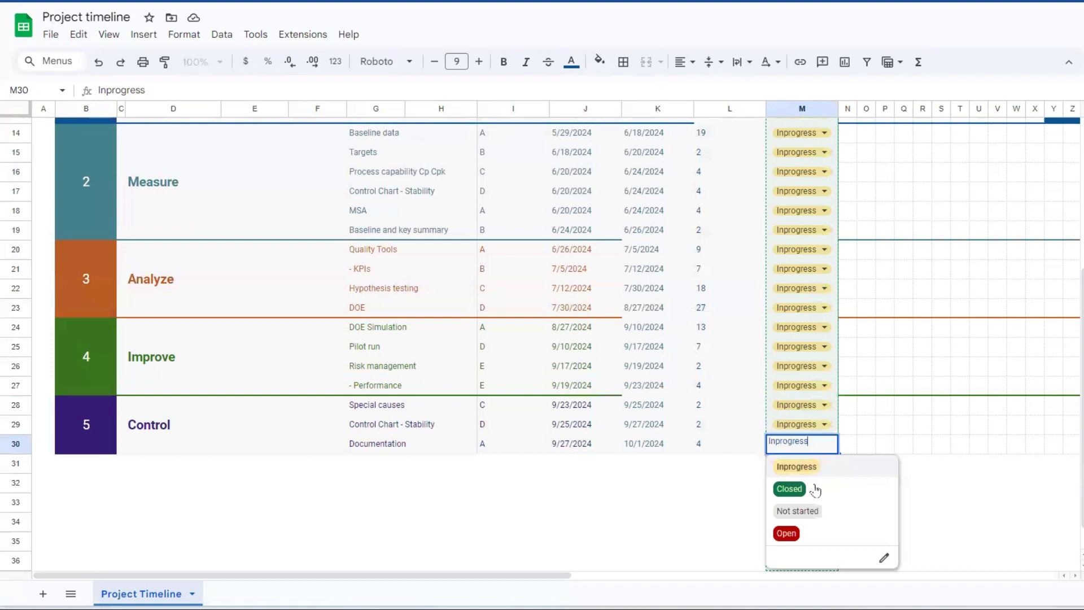
{"action": "left_click", "coordinate": [798, 510]}
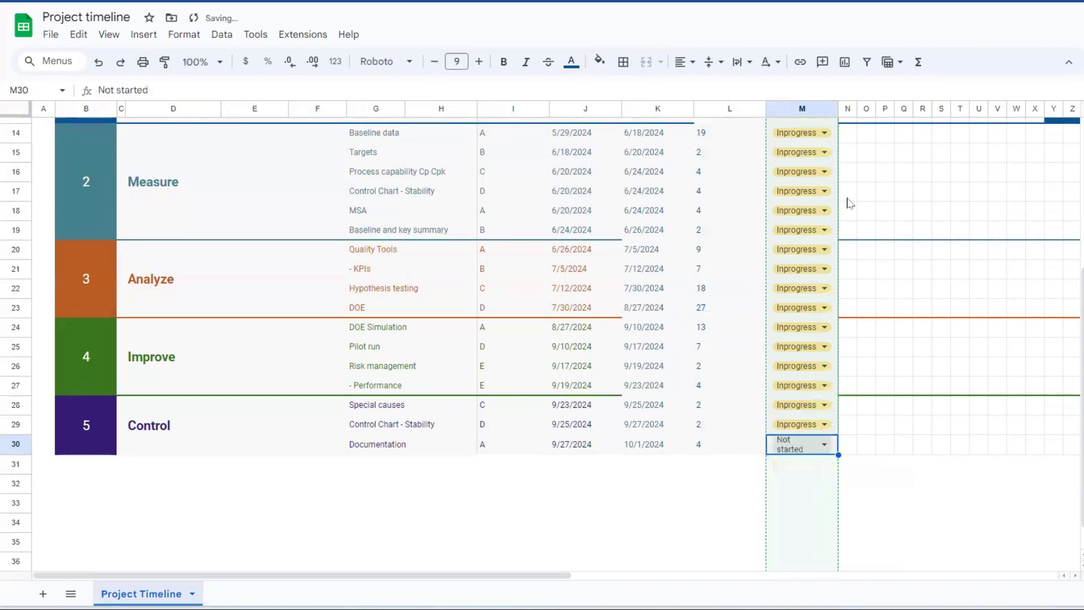
{"action": "left_click_drag", "start_coordinate": [838, 109], "coordinate": [847, 107]}
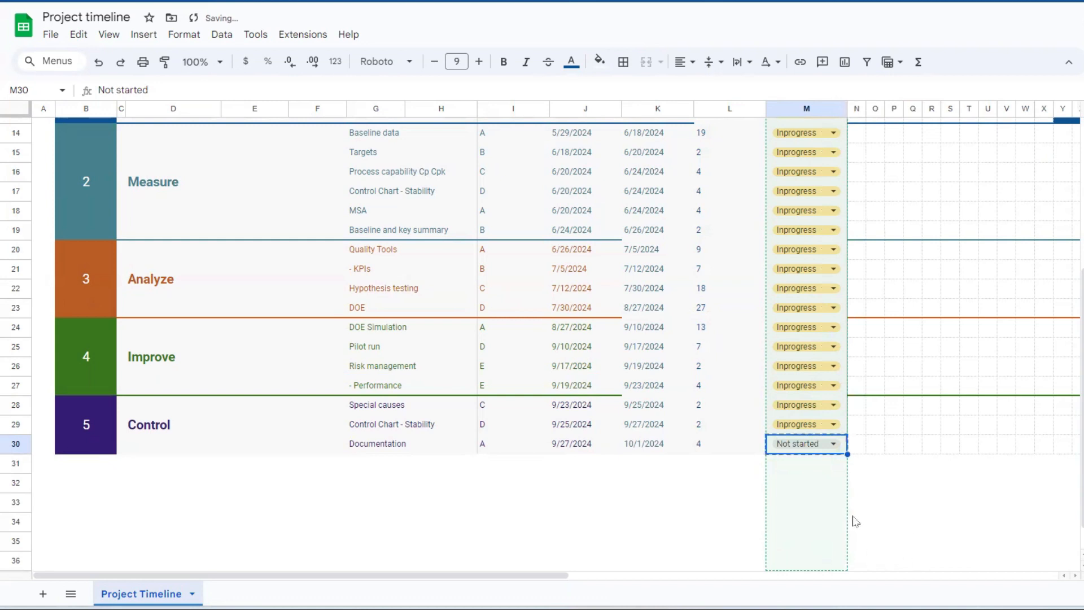
{"action": "double_click", "coordinate": [800, 423]}
{"action": "key", "text": "Escape"}
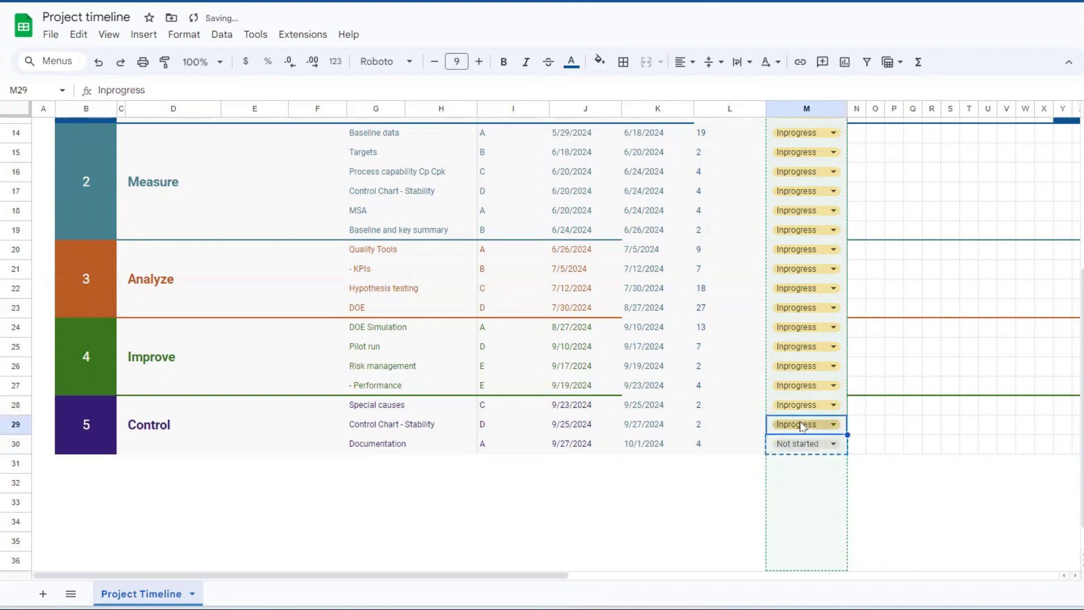
Set the Process capability Cp Cpk status in M16 to Not started
{"action": "scroll", "coordinate": [822, 136], "scroll_direction": "up", "scroll_amount": 5}
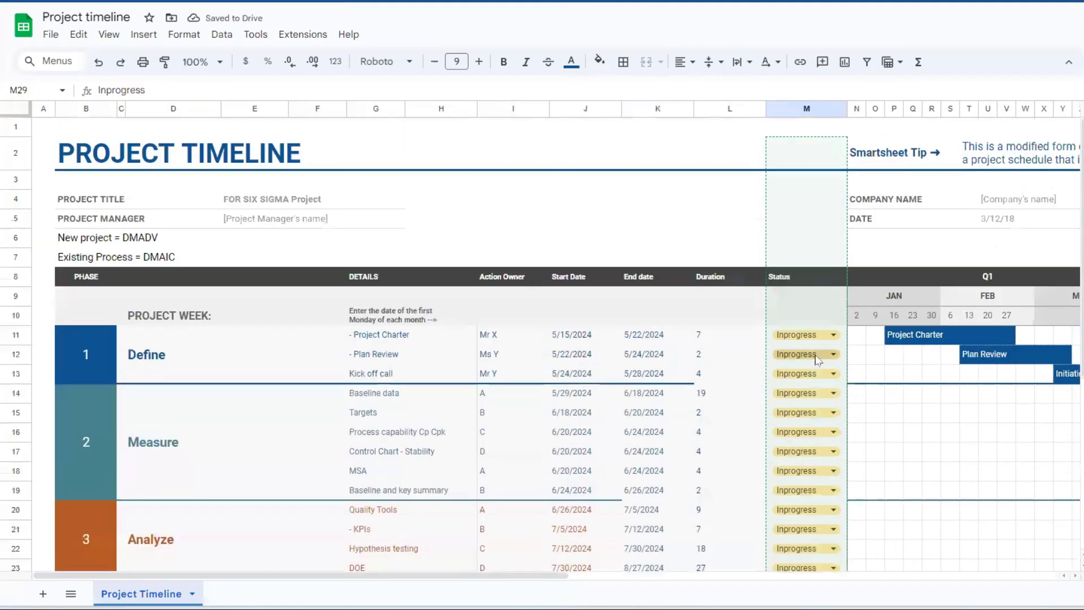
{"action": "left_click", "coordinate": [822, 108]}
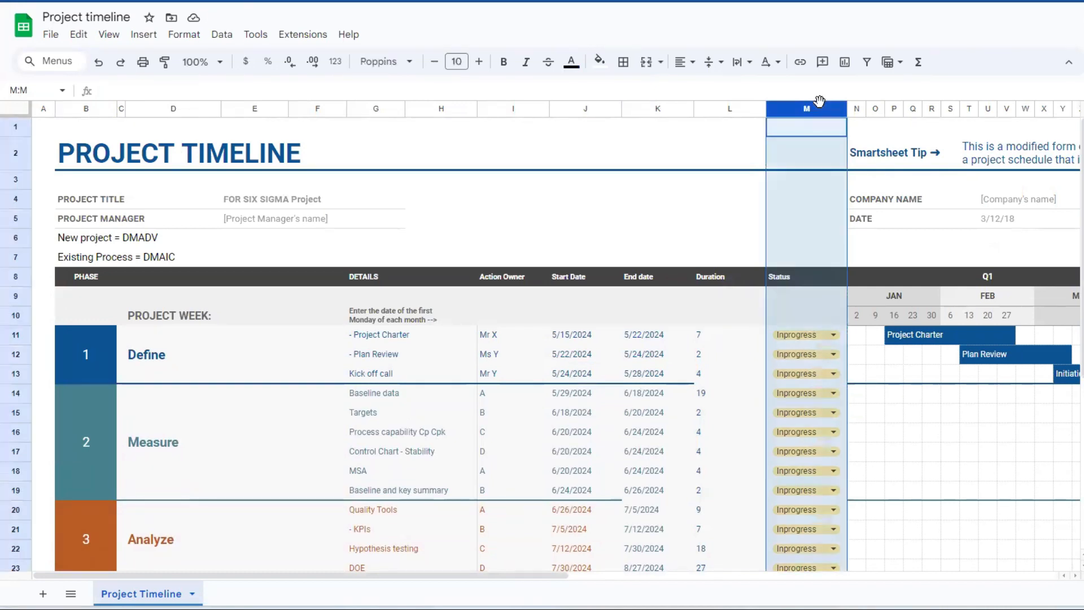
{"action": "key", "text": "ctrl+c"}
{"action": "left_click", "coordinate": [834, 433]}
{"action": "left_click", "coordinate": [797, 499]}
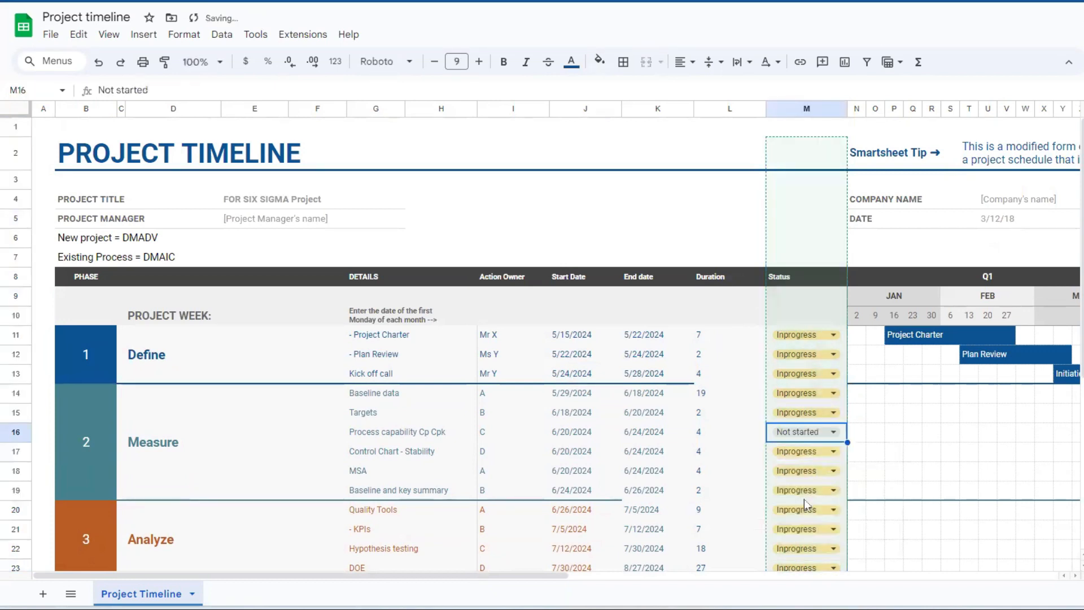
{"action": "left_click", "coordinate": [820, 470]}
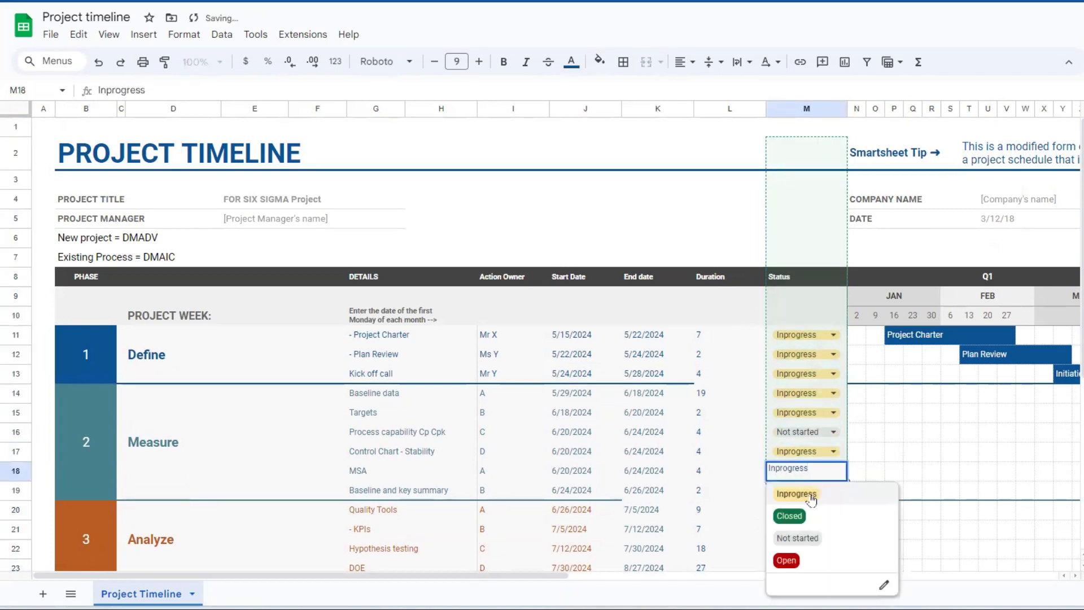
{"action": "left_click", "coordinate": [815, 320]}
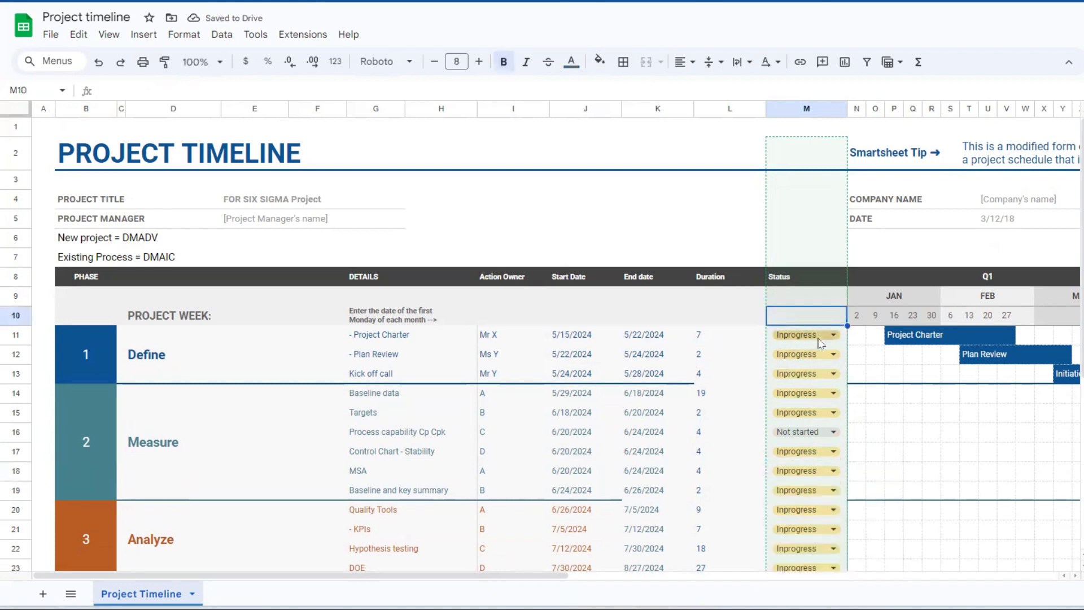
Set the Project Charter and Plan Review statuses to Closed and the MSA status in M18 to Open
{"action": "left_click", "coordinate": [820, 339]}
{"action": "left_click", "coordinate": [822, 385]}
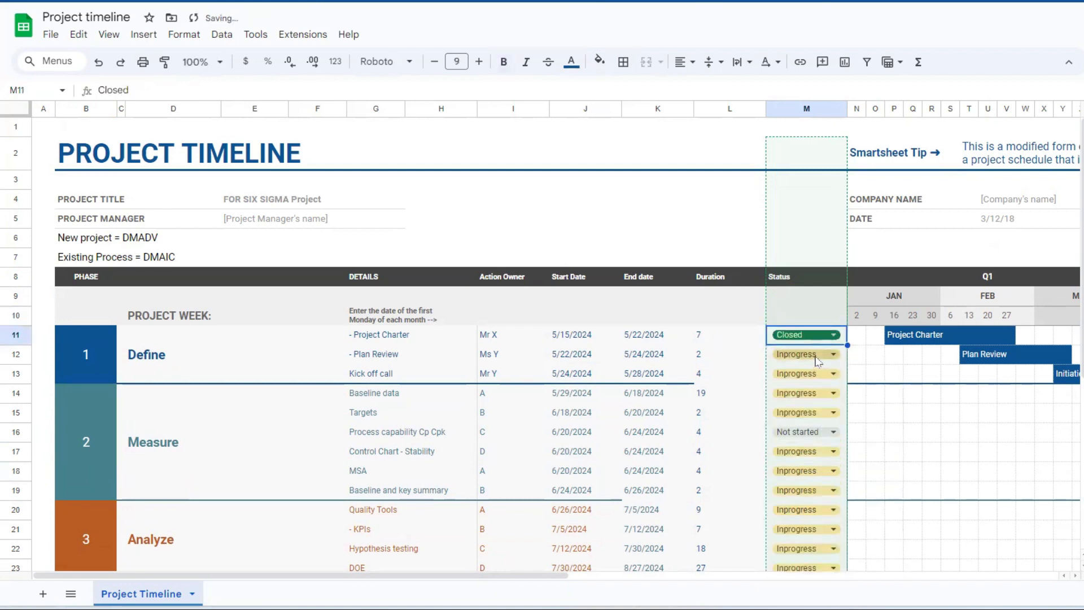
{"action": "left_click", "coordinate": [816, 356]}
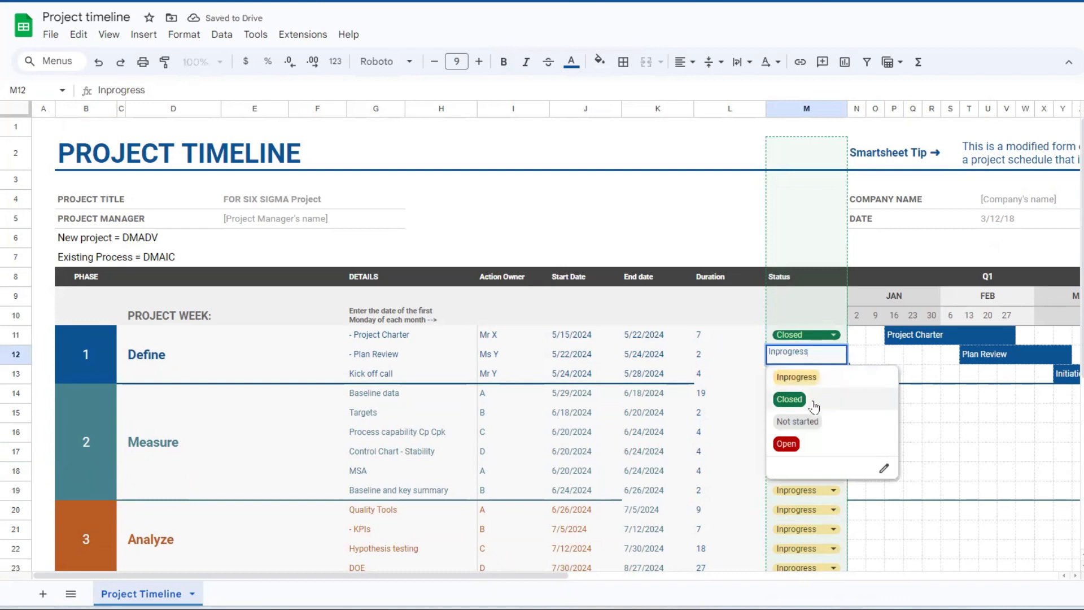
{"action": "left_click", "coordinate": [813, 404]}
{"action": "left_click", "coordinate": [805, 470]}
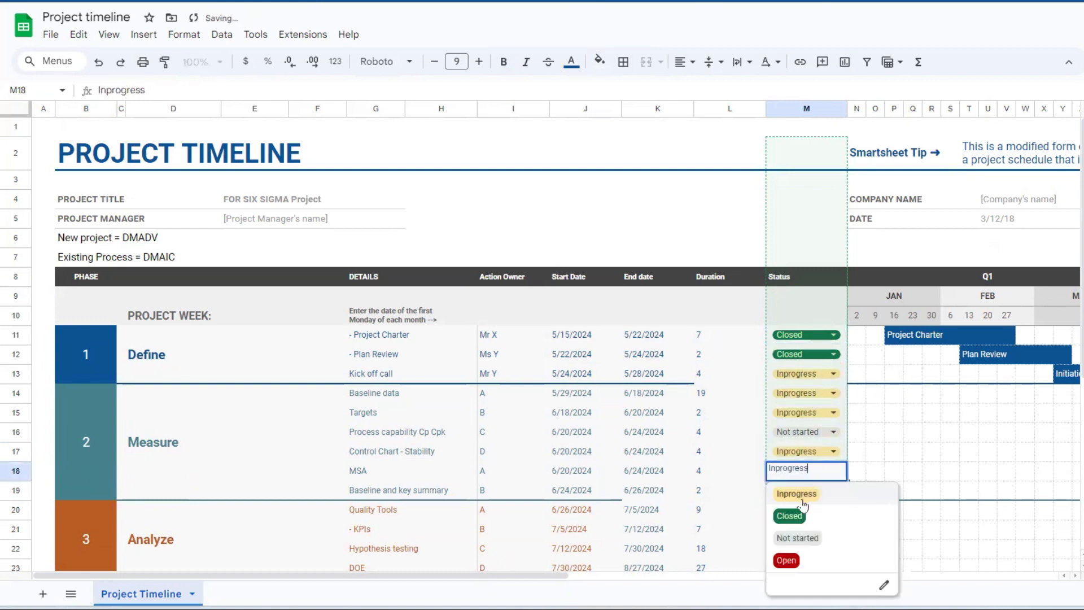
{"action": "left_click", "coordinate": [790, 561]}
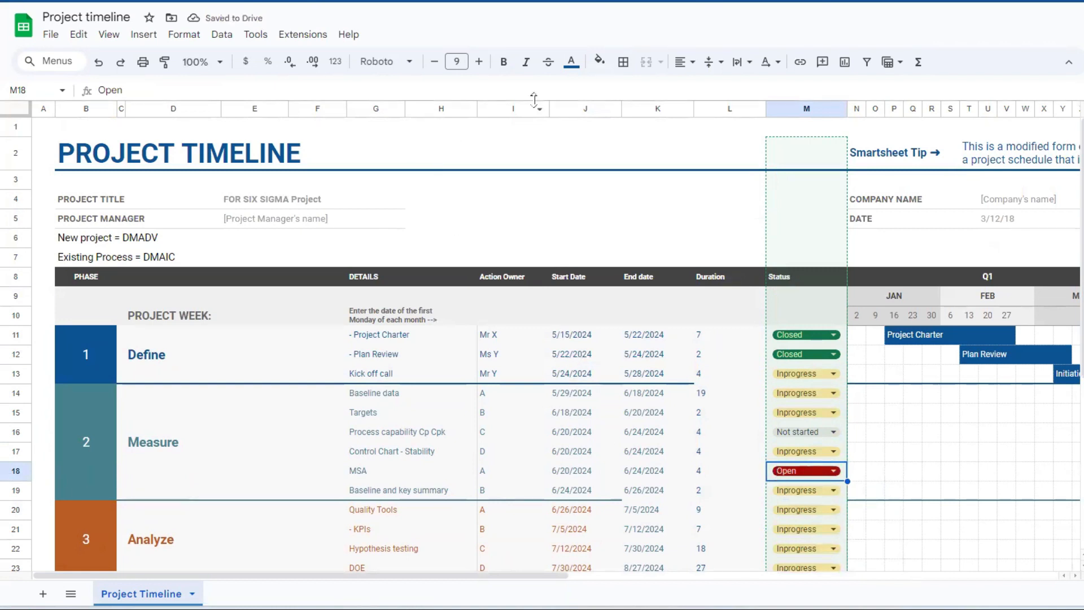
Open the column stats for the Status column M and review the statuses across all project phases
{"action": "left_click", "coordinate": [816, 109]}
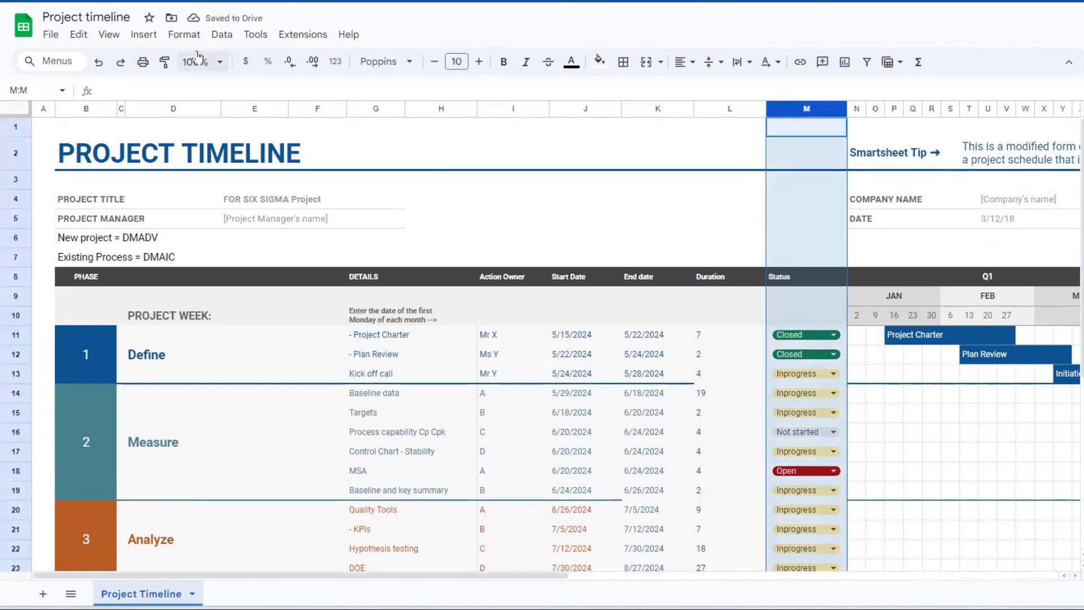
{"action": "left_click", "coordinate": [220, 35]}
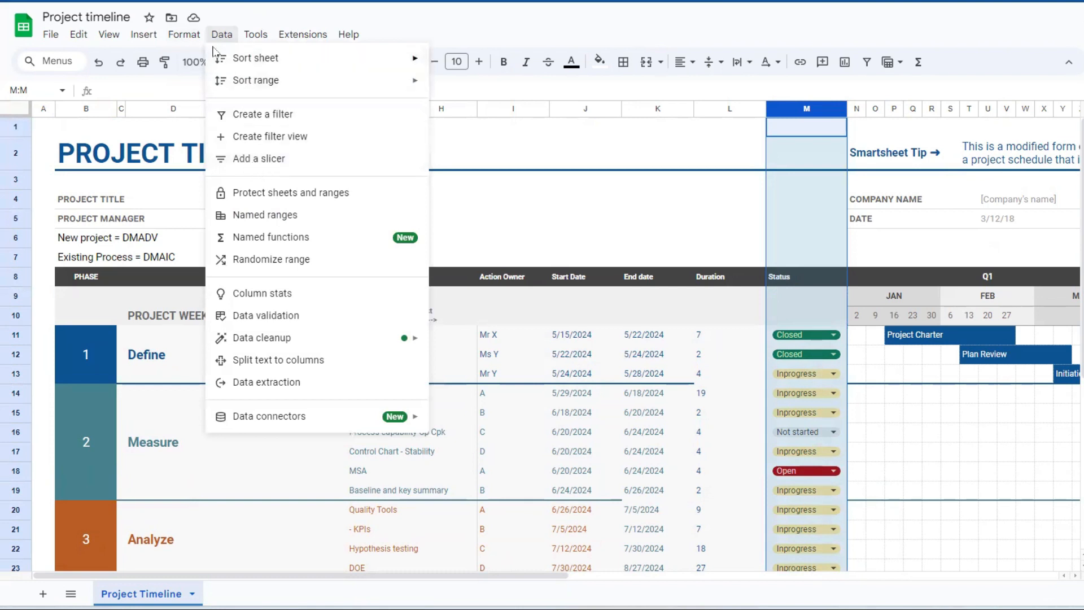
{"action": "left_click", "coordinate": [271, 295]}
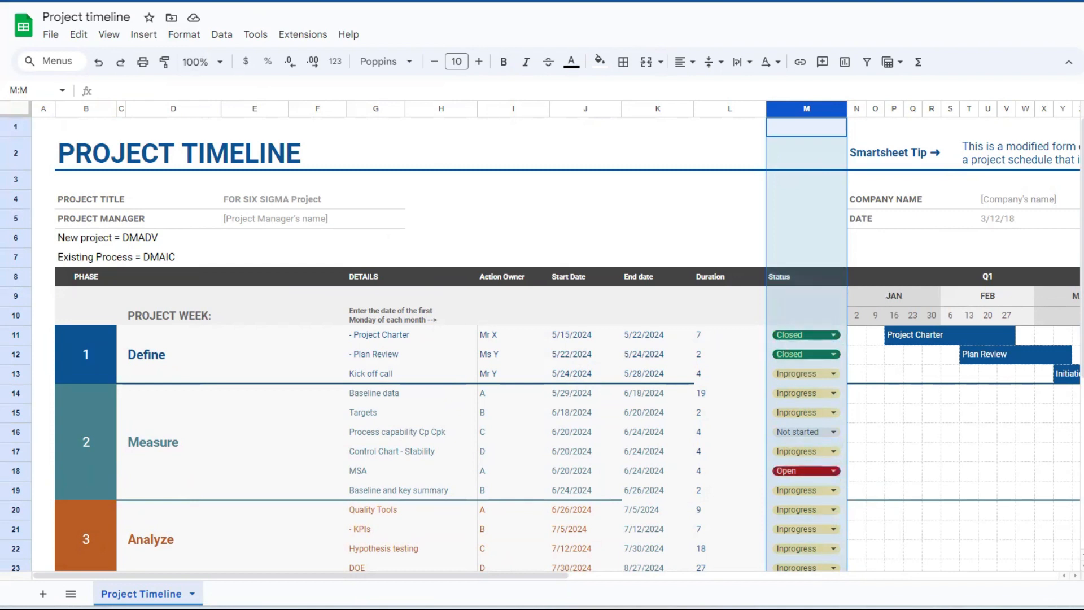
{"action": "scroll", "coordinate": [921, 292], "scroll_direction": "down", "scroll_amount": 3}
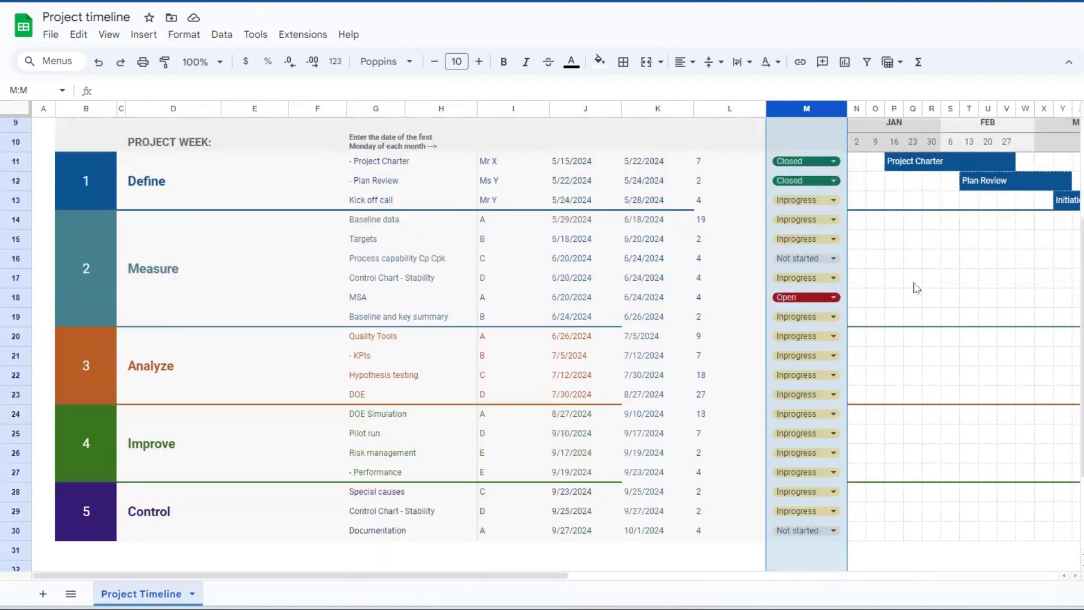
{"action": "scroll", "coordinate": [916, 288], "scroll_direction": "up", "scroll_amount": 3}
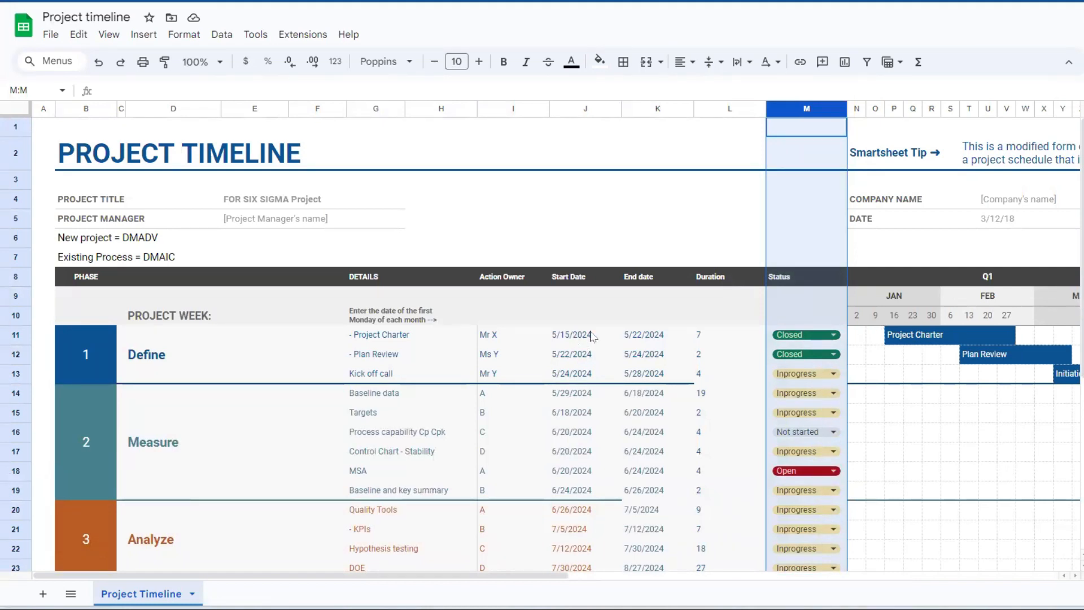
Rename the first two month headers of the timeline calendar from JAN and FEB to May and June
{"action": "left_click", "coordinate": [894, 296]}
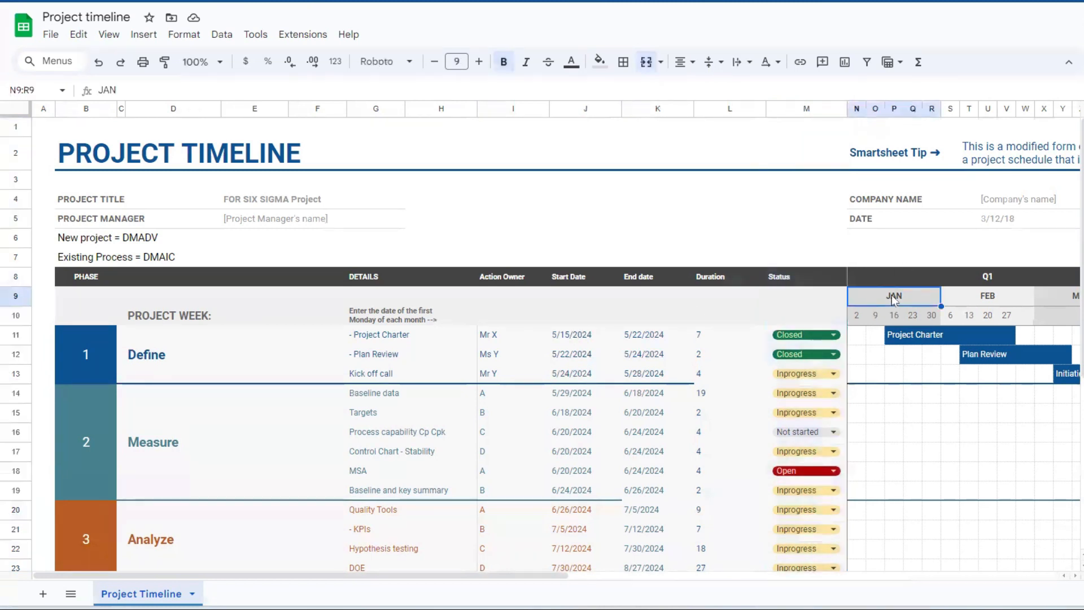
{"action": "type", "text": "May"}
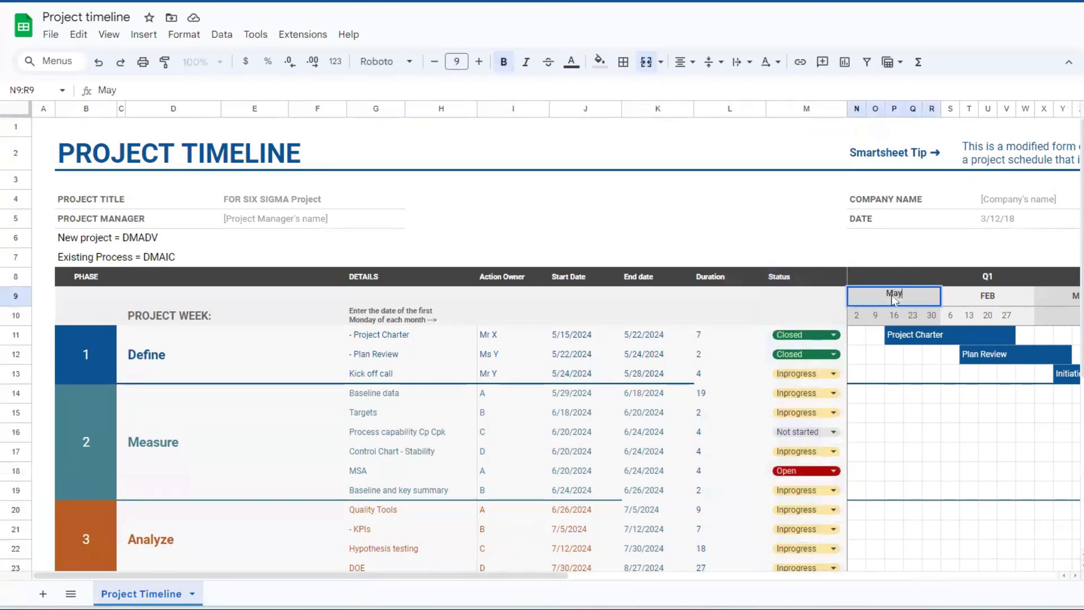
{"action": "key", "text": "Return"}
{"action": "left_click", "coordinate": [980, 294]}
{"action": "type", "text": "June"}
{"action": "key", "text": "Return"}
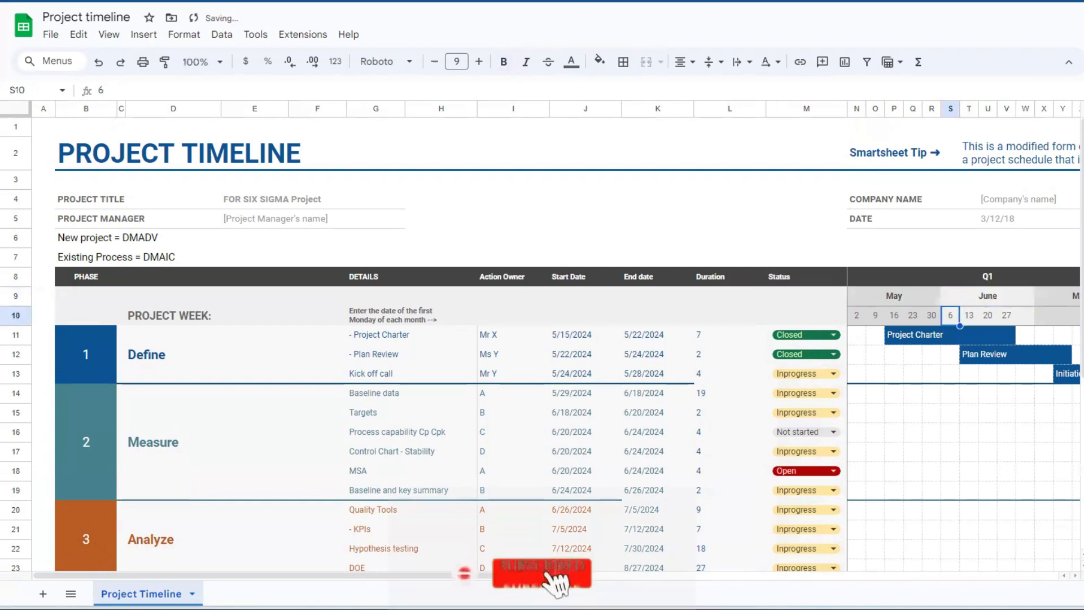
Delete the MAR week columns X through AB from the timeline calendar
{"action": "left_click", "coordinate": [983, 284]}
{"action": "left_click", "coordinate": [1044, 292]}
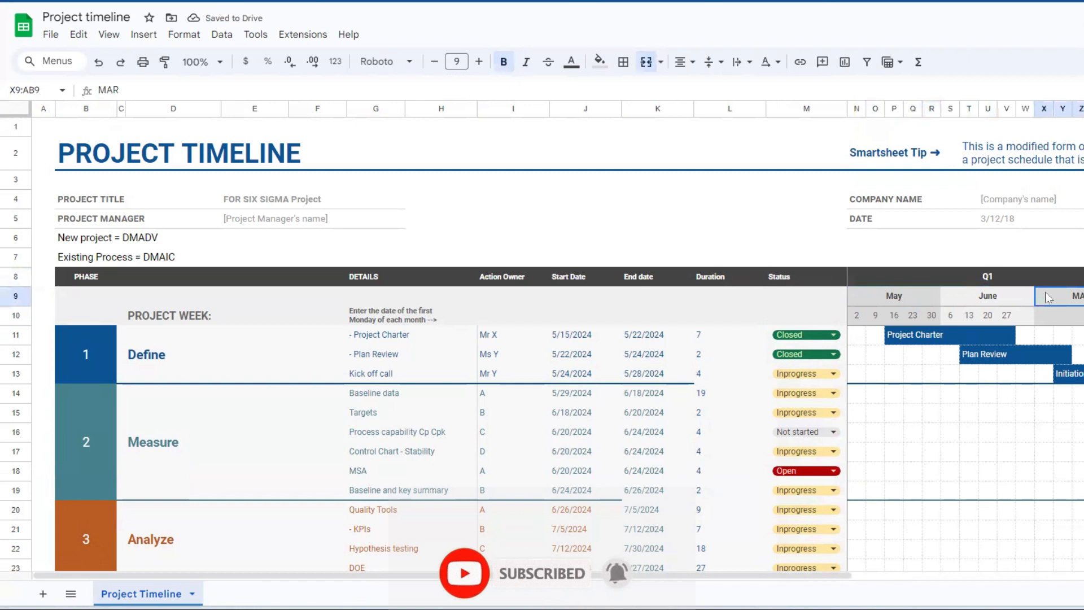
{"action": "left_click", "coordinate": [989, 276]}
{"action": "double_click", "coordinate": [1005, 273]}
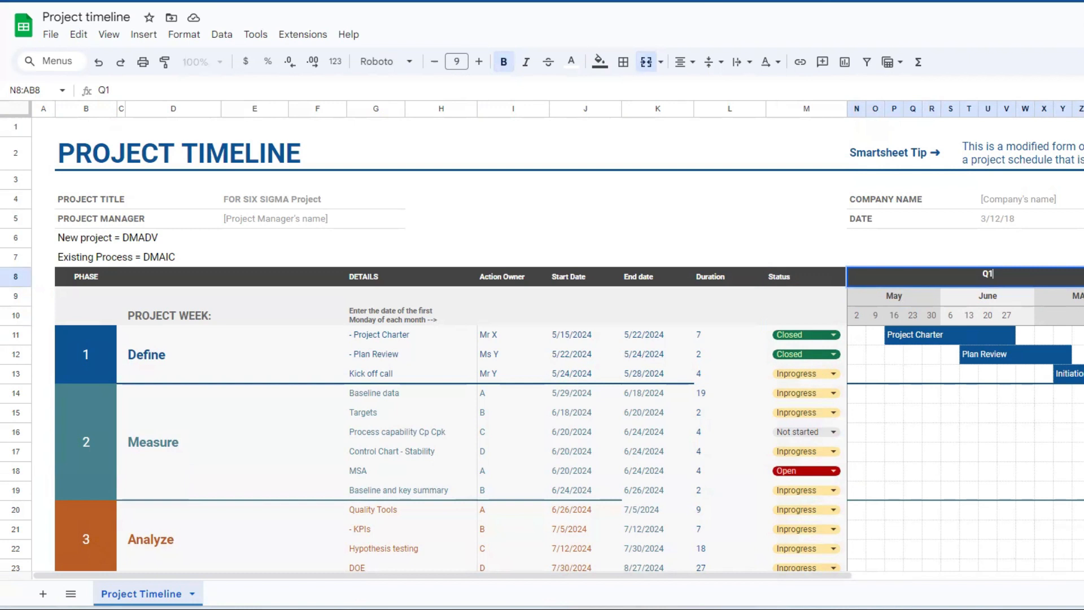
{"action": "left_click", "coordinate": [1060, 190]}
{"action": "left_click", "coordinate": [1059, 109]}
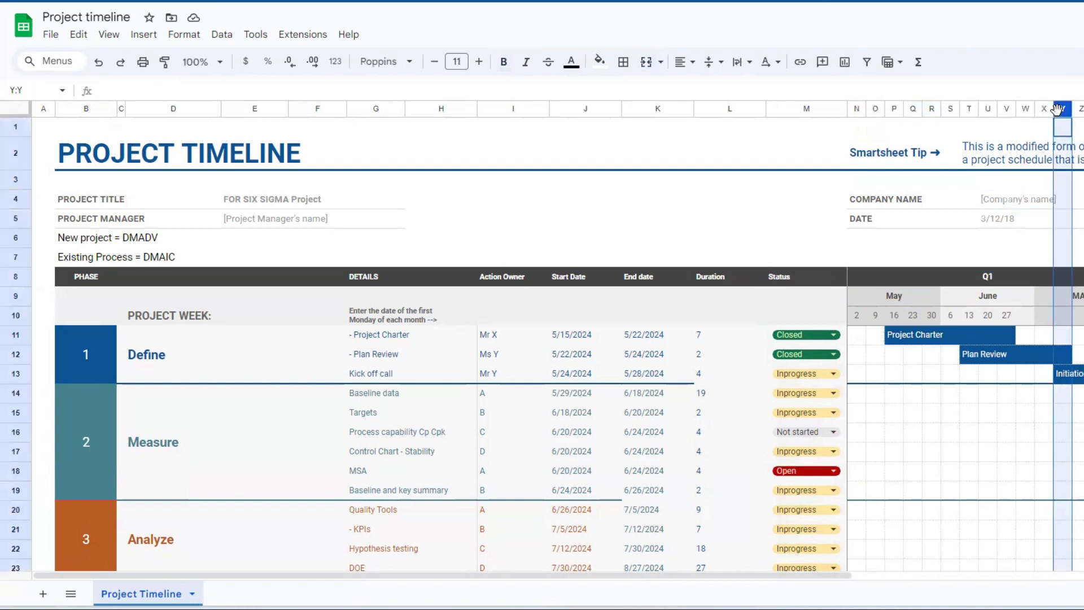
{"action": "left_click_drag", "start_coordinate": [1044, 109], "coordinate": [1083, 109]}
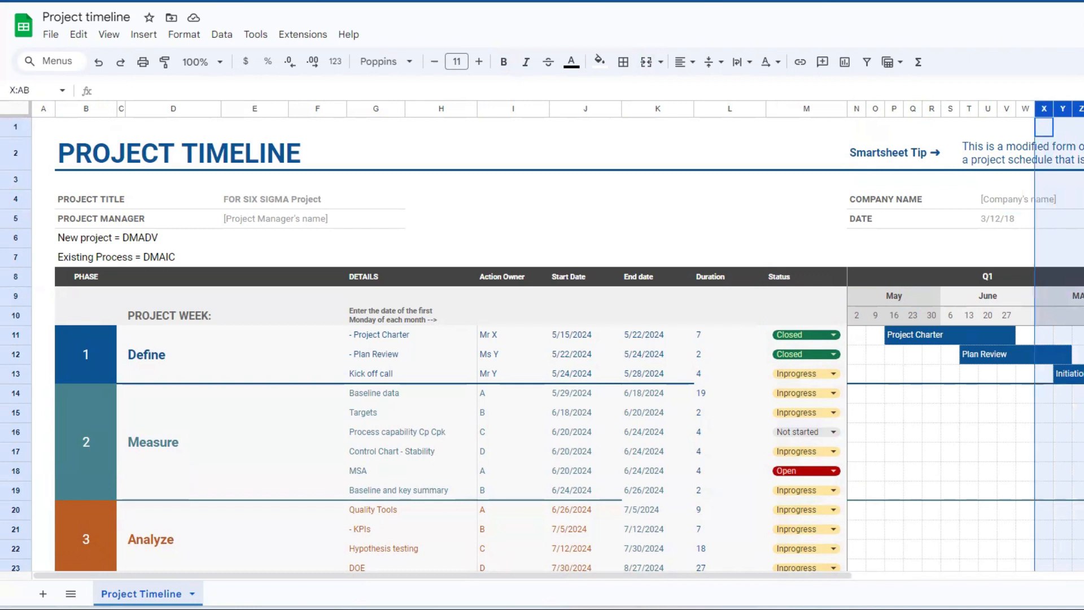
{"action": "right_click", "coordinate": [1081, 110]}
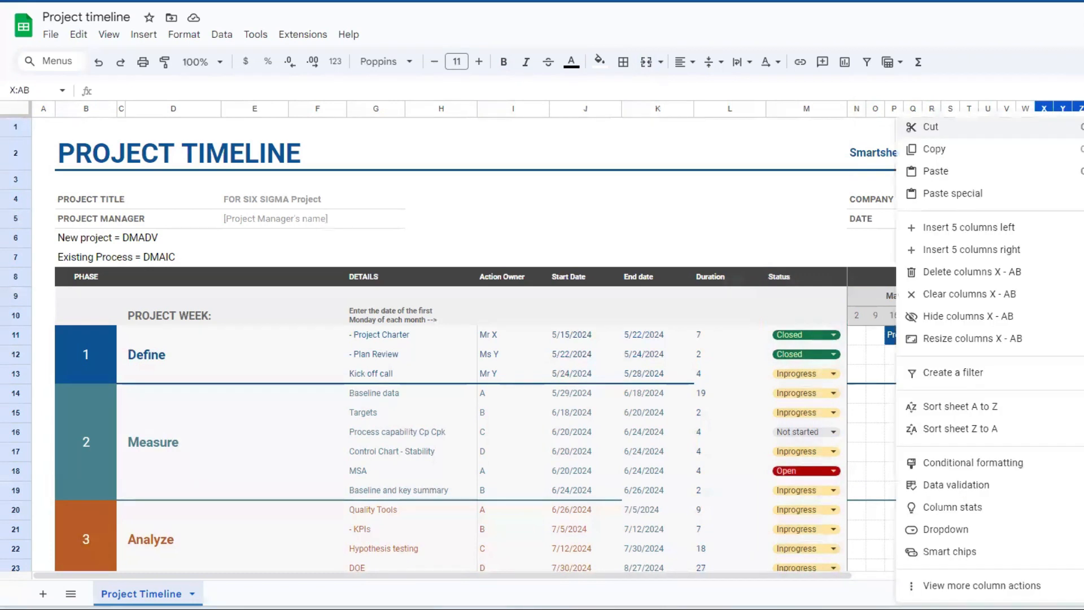
{"action": "left_click", "coordinate": [1031, 272]}
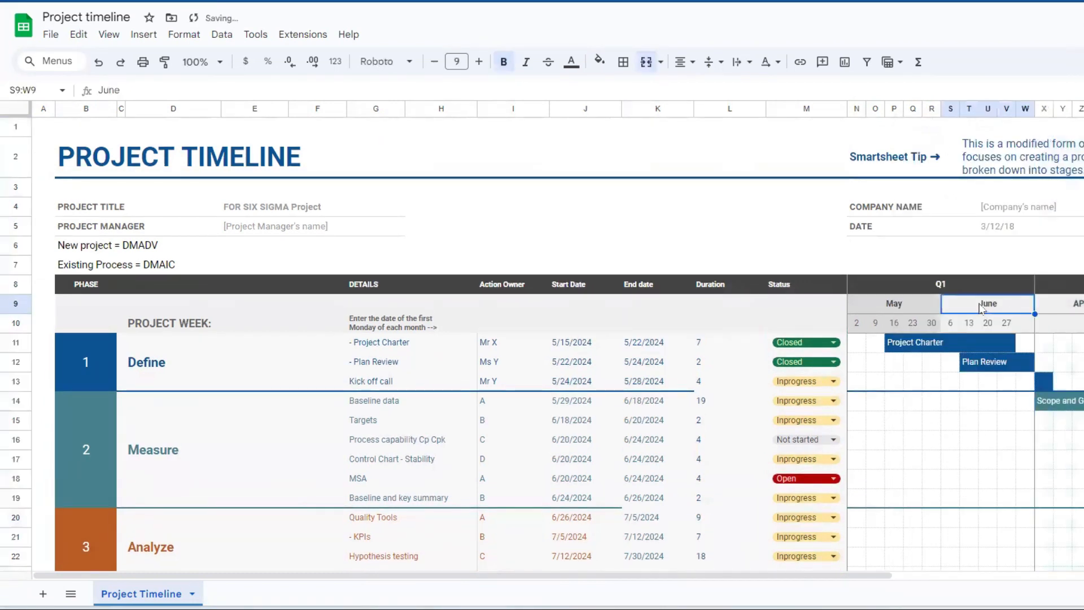
Replace the APR header in X9:AB9 with the month that follows June
{"action": "double_click", "coordinate": [967, 281]}
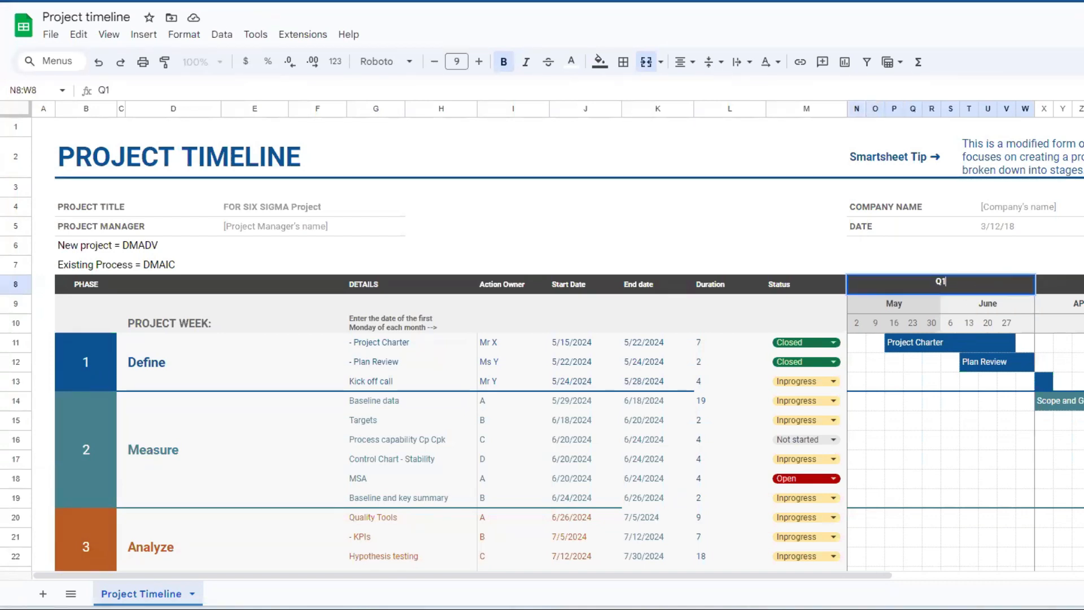
{"action": "left_click", "coordinate": [1050, 284]}
{"action": "left_click", "coordinate": [1067, 304]}
{"action": "type", "text": "J"}
{"action": "key", "text": "Return"}
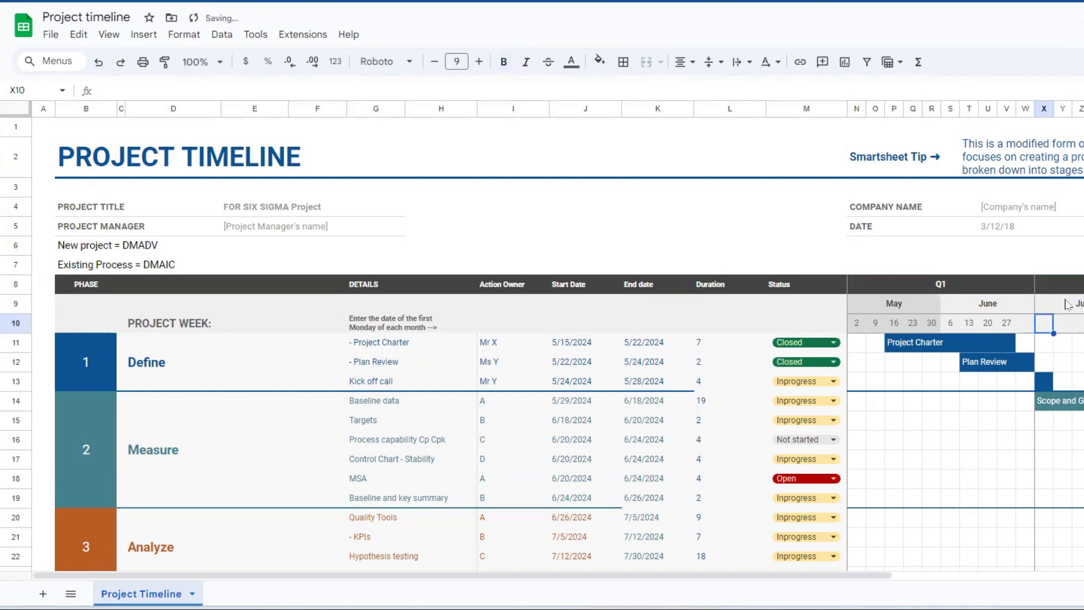
Rename the next two month headers, AC9 and AH9, as Aug and Sep
{"action": "left_click", "coordinate": [1067, 302]}
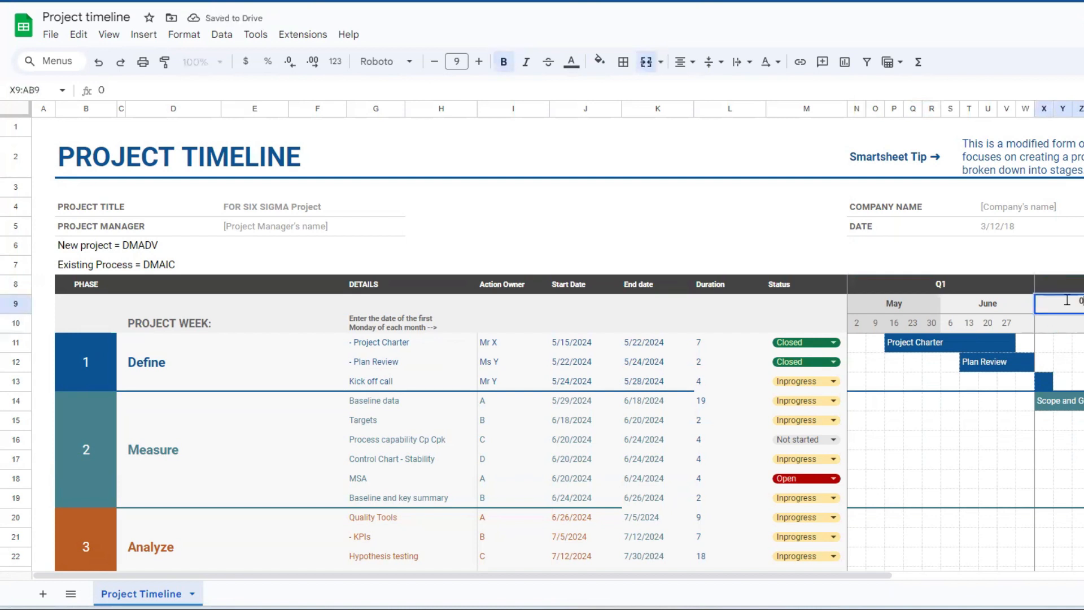
{"action": "key", "text": "Escape"}
{"action": "key", "text": "Right"}
{"action": "type", "text": "Aug"}
{"action": "key", "text": "Return"}
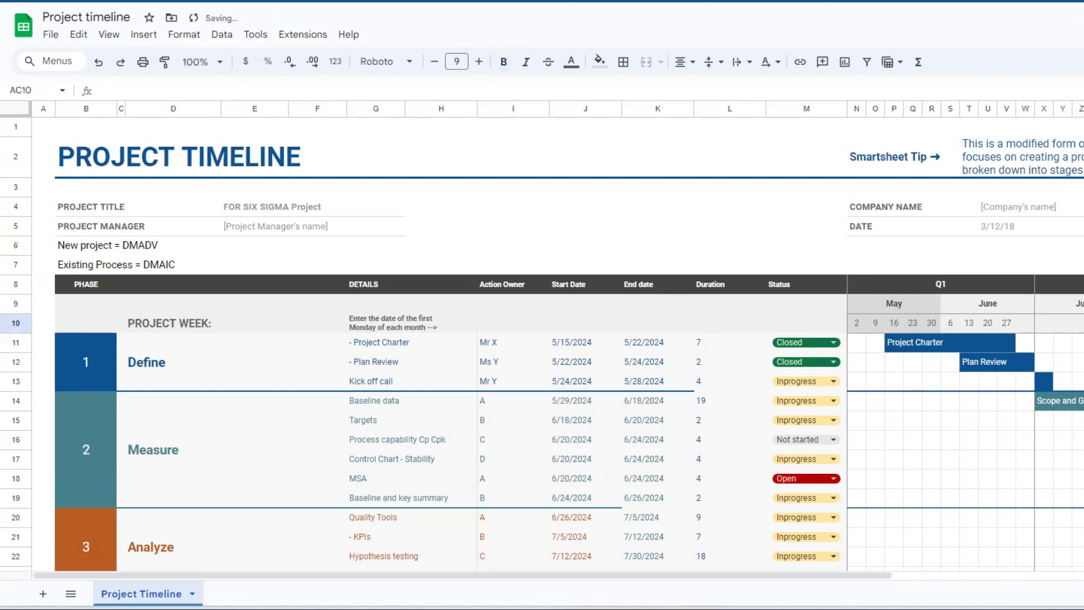
{"action": "key", "text": "Up"}
{"action": "key", "text": "Right"}
{"action": "type", "text": "Sep4"}
{"action": "key", "text": "BackSpace"}
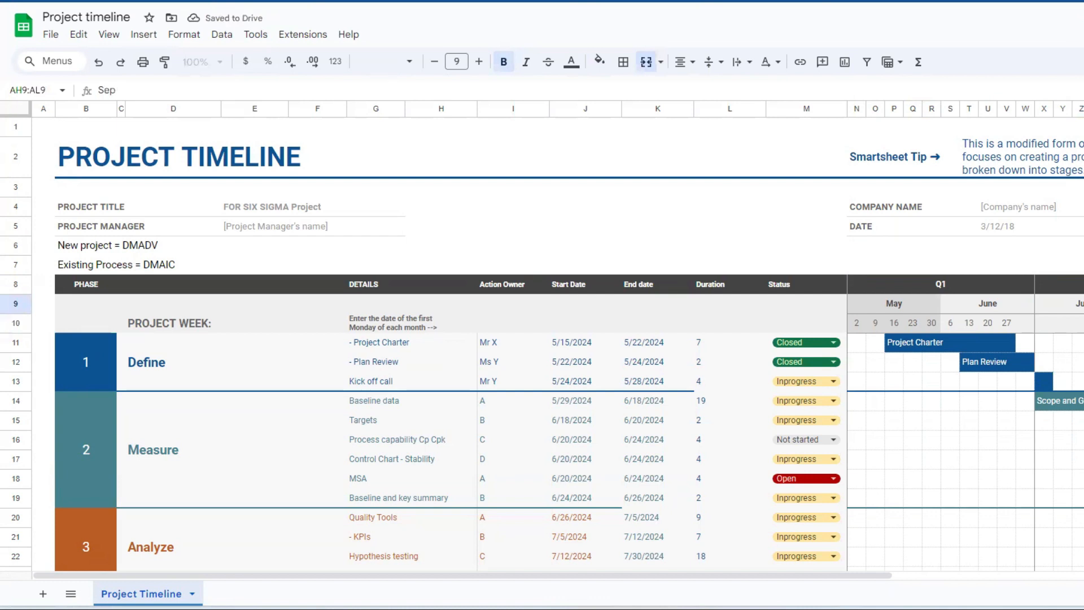
{"action": "left_click", "coordinate": [1063, 367]}
{"action": "left_click", "coordinate": [1063, 285]}
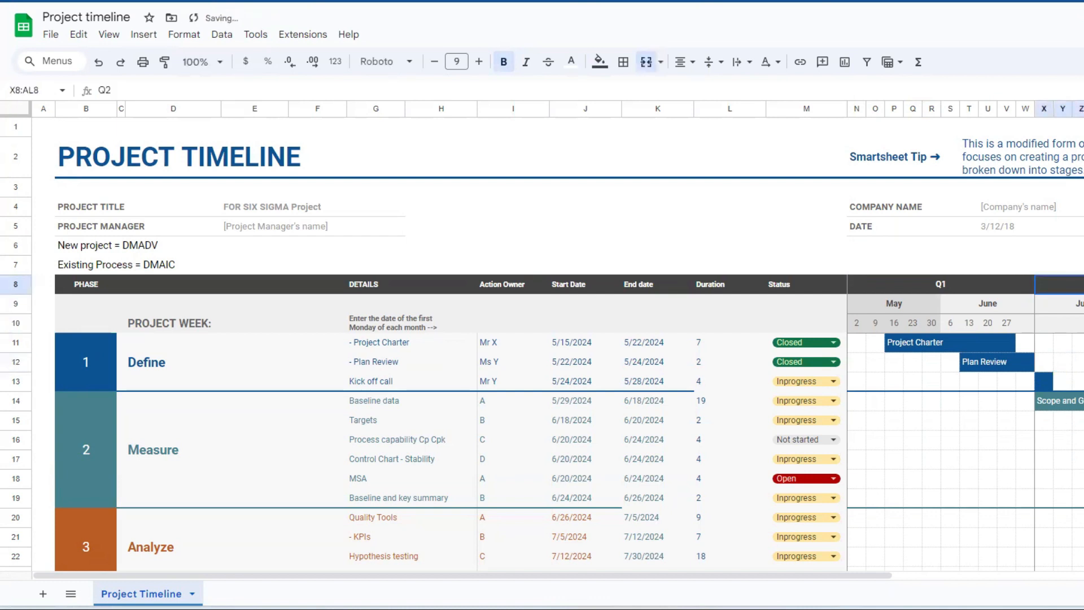
Replace the JUL header in AM9:AQ9 of the timeline calendar with Oct
{"action": "key", "text": "Down"}
{"action": "key", "text": "Right"}
{"action": "key", "text": "Right"}
{"action": "key", "text": "Right"}
{"action": "key", "text": "Right"}
{"action": "key", "text": "Right"}
{"action": "key", "text": "Right"}
{"action": "key", "text": "Right"}
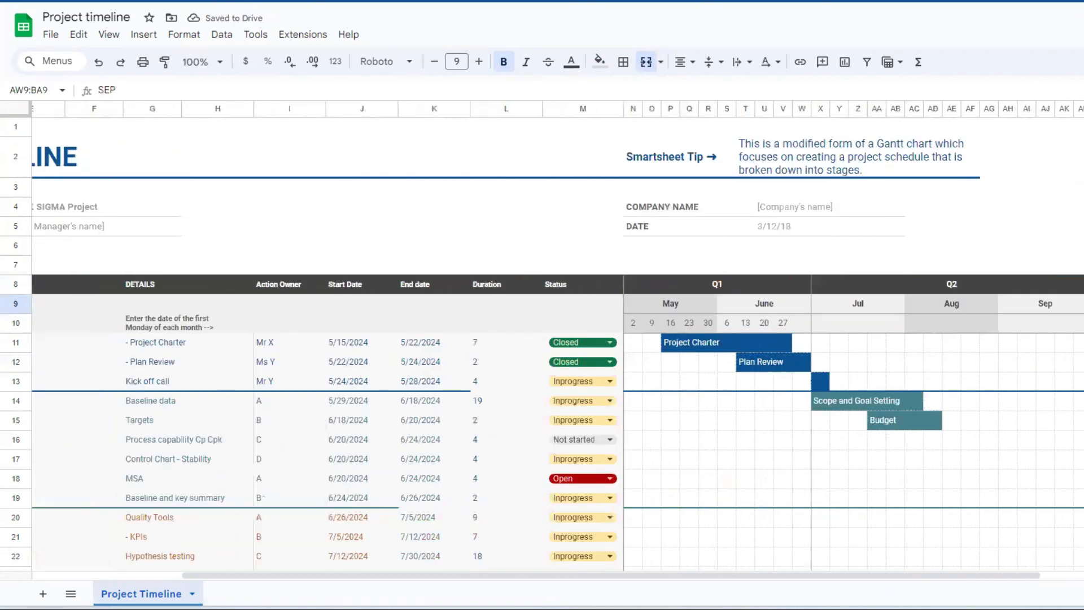
{"action": "left_click", "coordinate": [954, 305]}
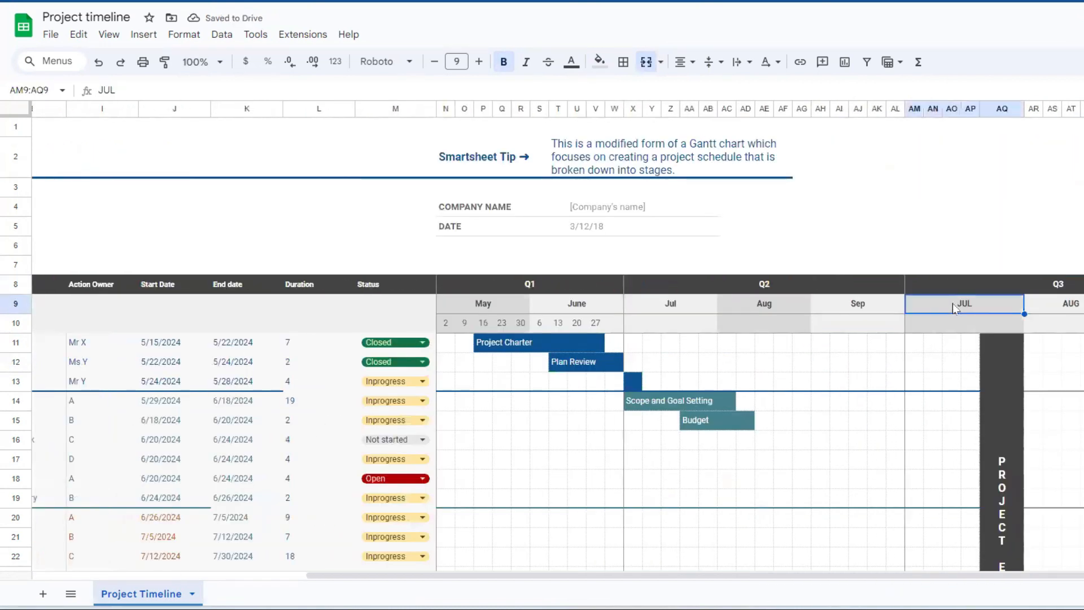
{"action": "type", "text": "Q3"}
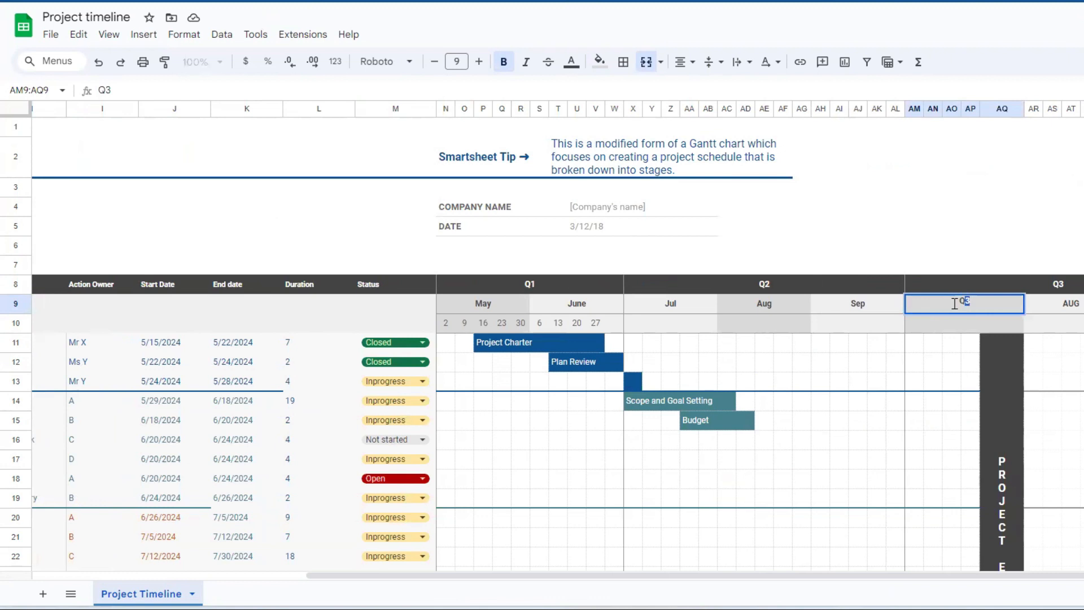
{"action": "key", "text": "BackSpace"}
{"action": "key", "text": "BackSpace"}
{"action": "type", "text": "oCT"}
{"action": "key", "text": "Return"}
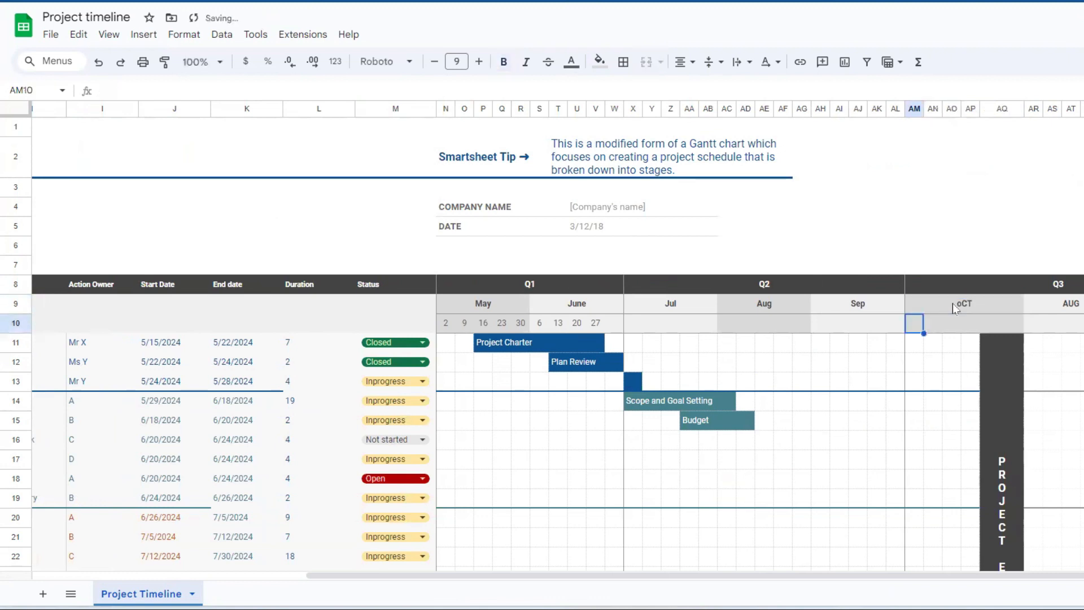
{"action": "left_click", "coordinate": [954, 305]}
{"action": "type", "text": "oCT"}
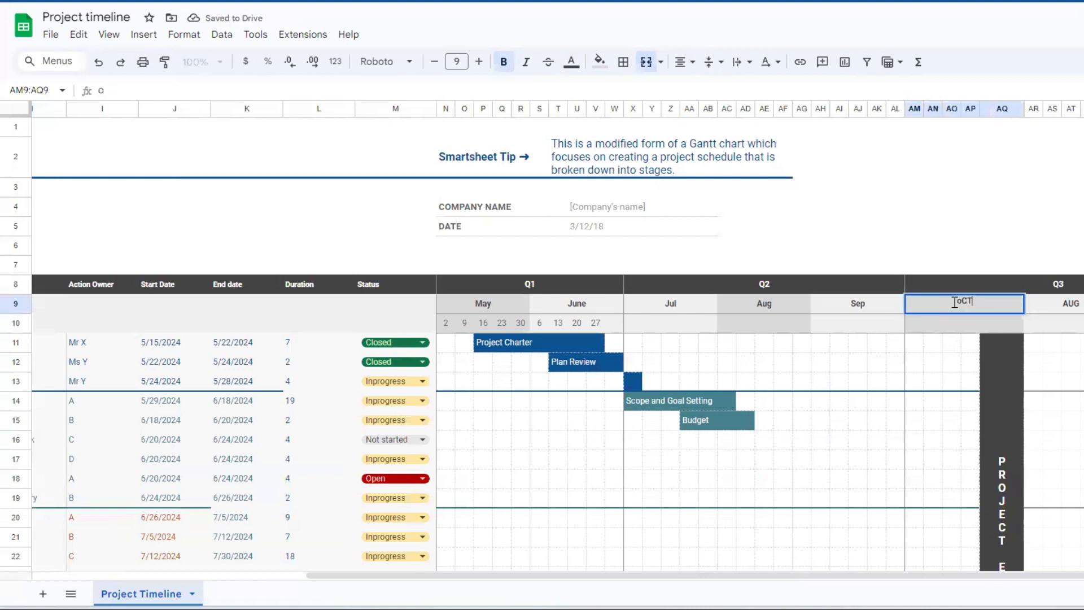
{"action": "key", "text": "Return"}
{"action": "left_click", "coordinate": [950, 306]}
{"action": "type", "text": "Oct"}
{"action": "key", "text": "Return"}
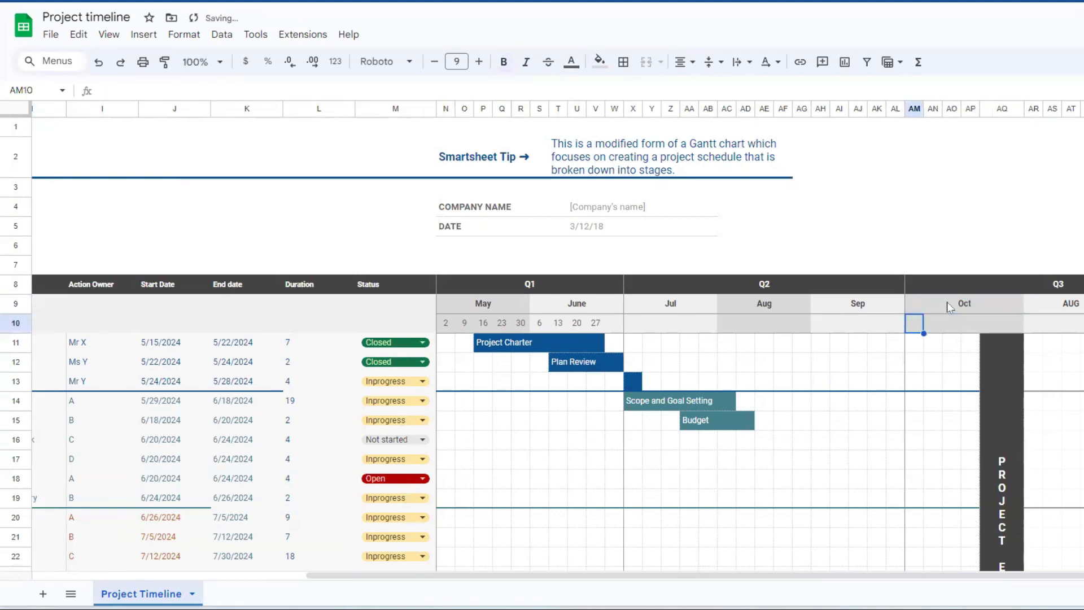
Rename the two month headers following Oct, AR9 and AW9, as Nov and Dec
{"action": "left_click", "coordinate": [1078, 306]}
{"action": "type", "text": "N"}
{"action": "type", "text": "v"}
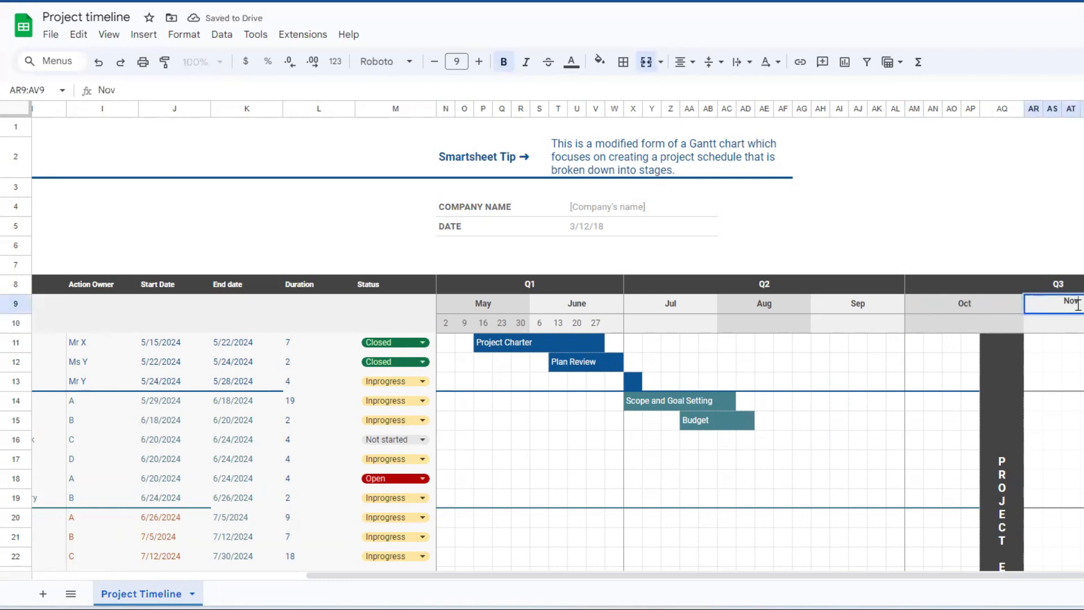
{"action": "key", "text": "Return"}
{"action": "left_click", "coordinate": [1083, 304]}
{"action": "type", "text": "D"}
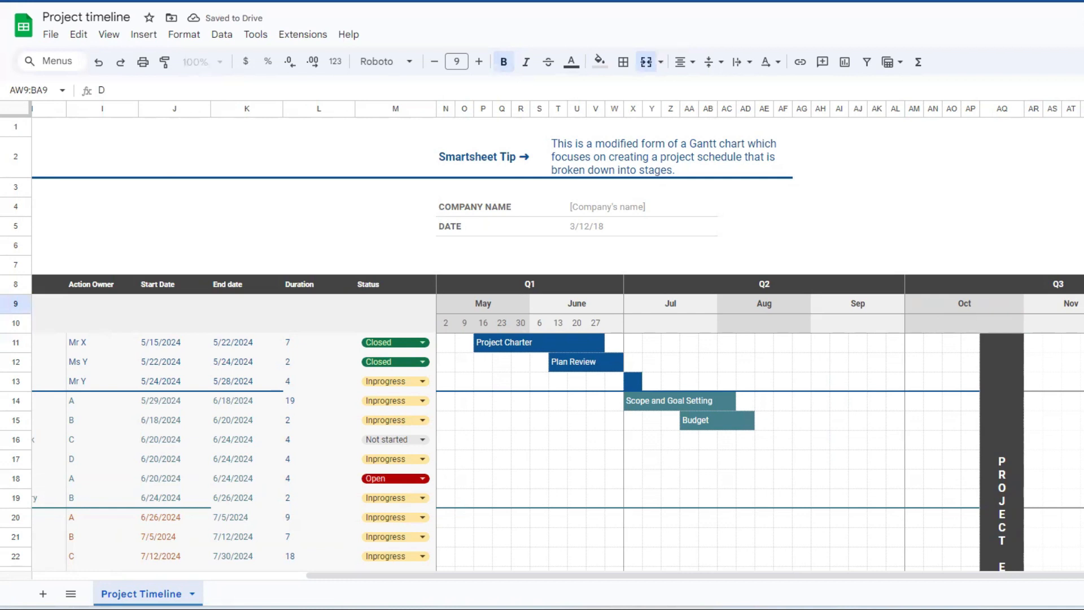
{"action": "key", "text": "Return"}
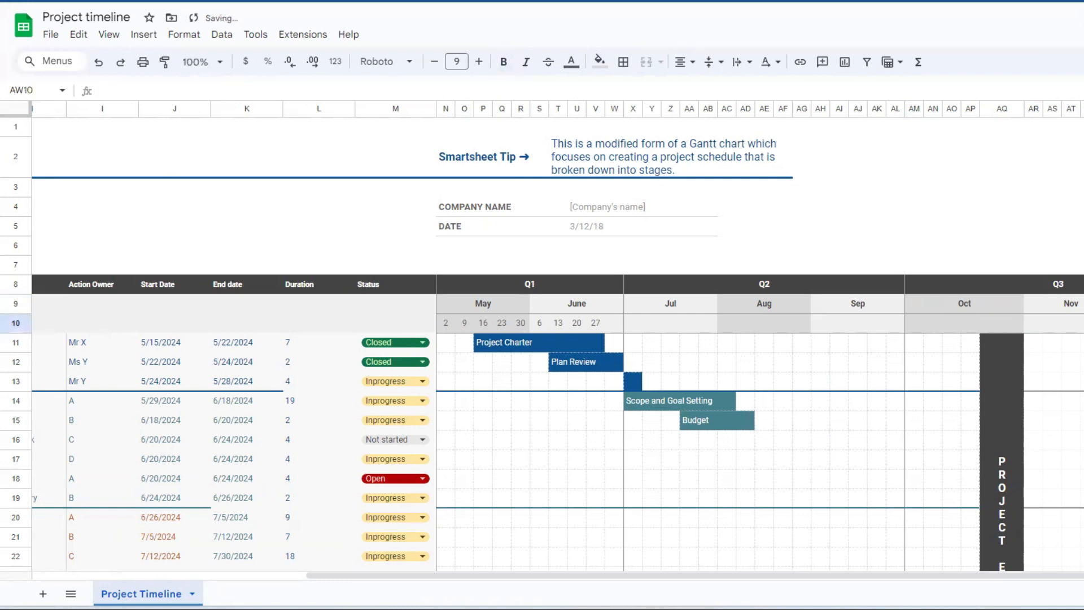
Delete the surplus calendar columns BB through BP that follow December
{"action": "left_click", "coordinate": [1083, 304]}
{"action": "left_click_drag", "start_coordinate": [947, 575], "coordinate": [1083, 576]}
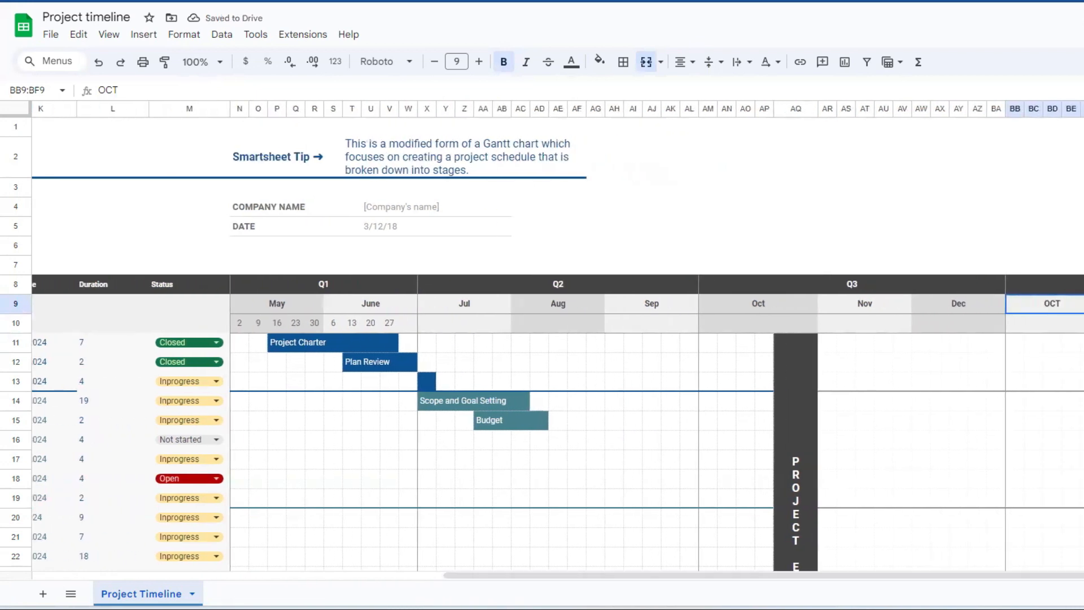
{"action": "left_click", "coordinate": [1020, 108]}
{"action": "left_click_drag", "start_coordinate": [1034, 105], "coordinate": [1083, 109]}
{"action": "right_click", "coordinate": [1046, 112]}
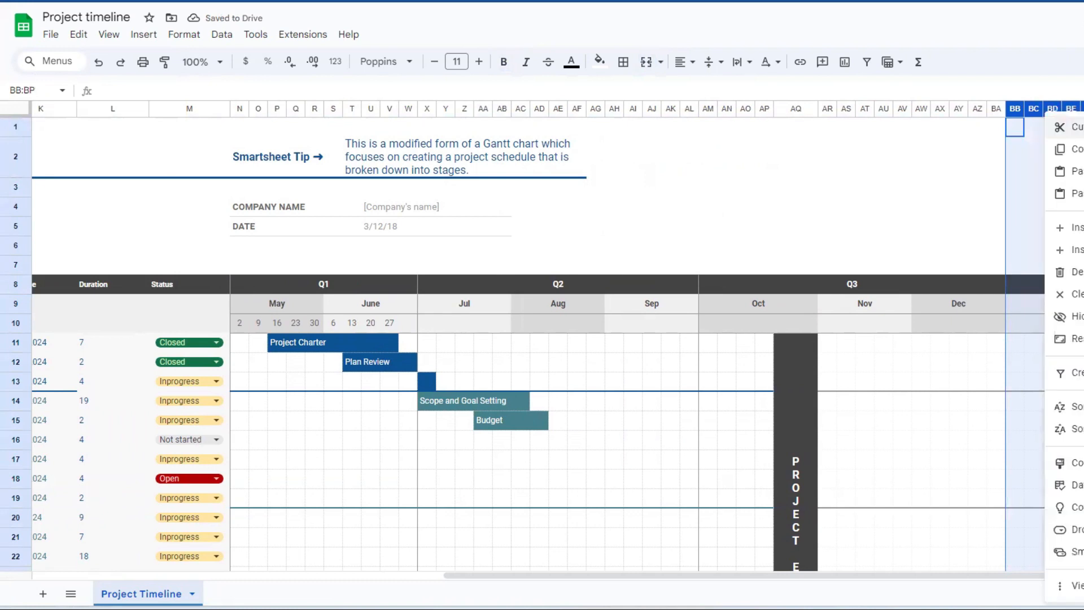
{"action": "left_click", "coordinate": [1073, 272]}
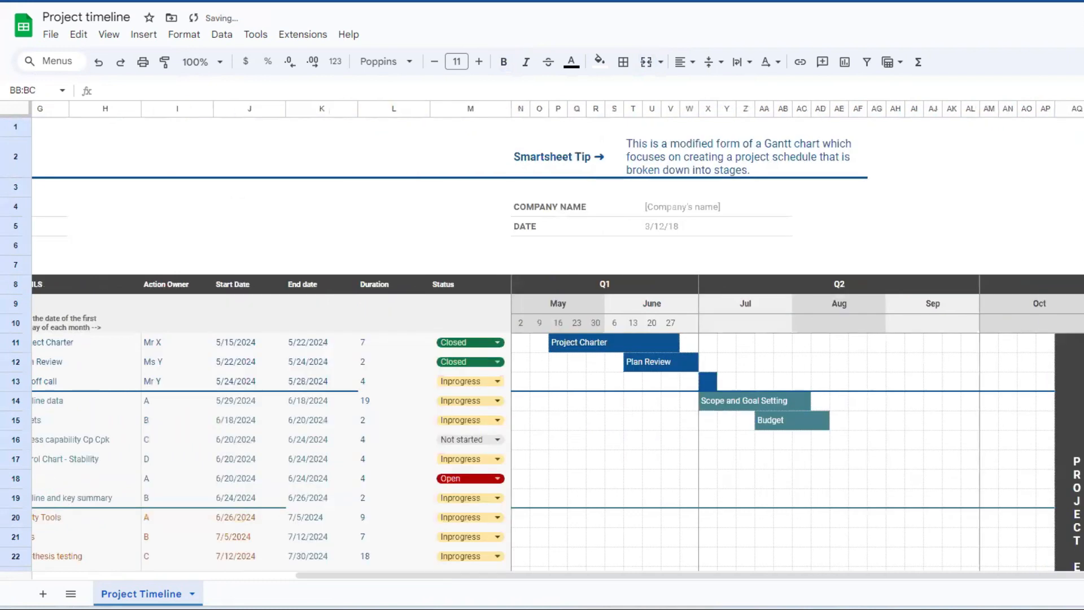
{"action": "left_click", "coordinate": [764, 362]}
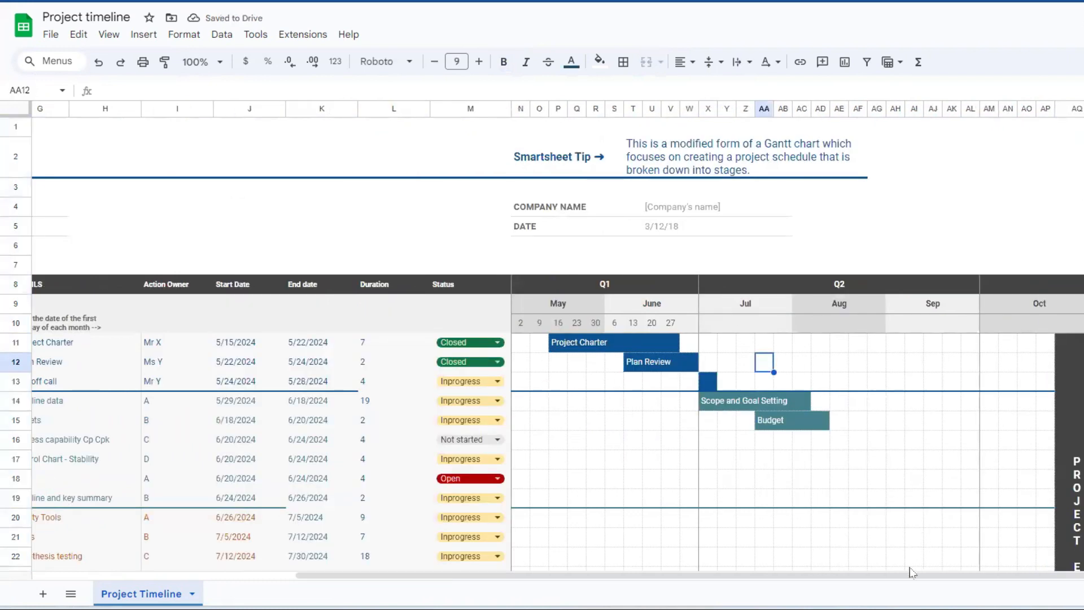
Set the May day markers in N10:R10 to 5, 10, 15, 20 and 25
{"action": "left_click_drag", "start_coordinate": [908, 576], "coordinate": [646, 573]}
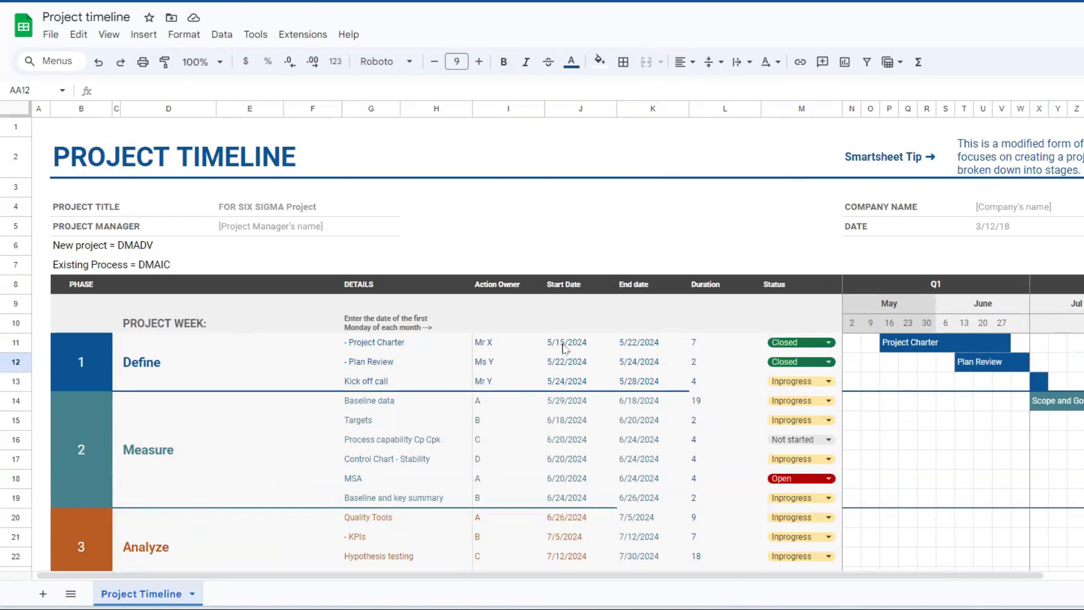
{"action": "left_click_drag", "start_coordinate": [890, 345], "coordinate": [871, 346]}
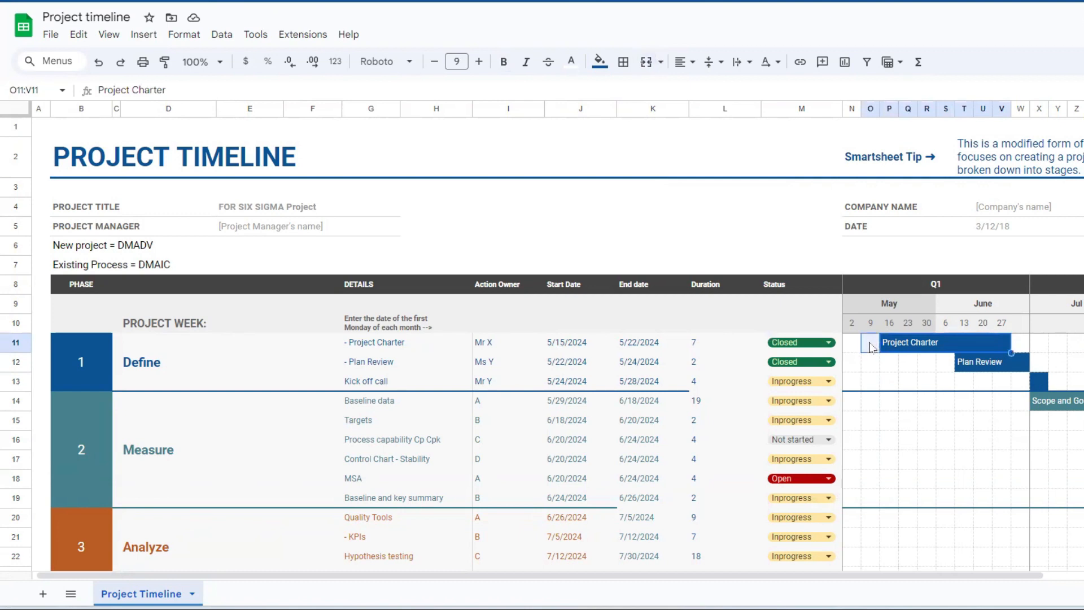
{"action": "left_click", "coordinate": [857, 326]}
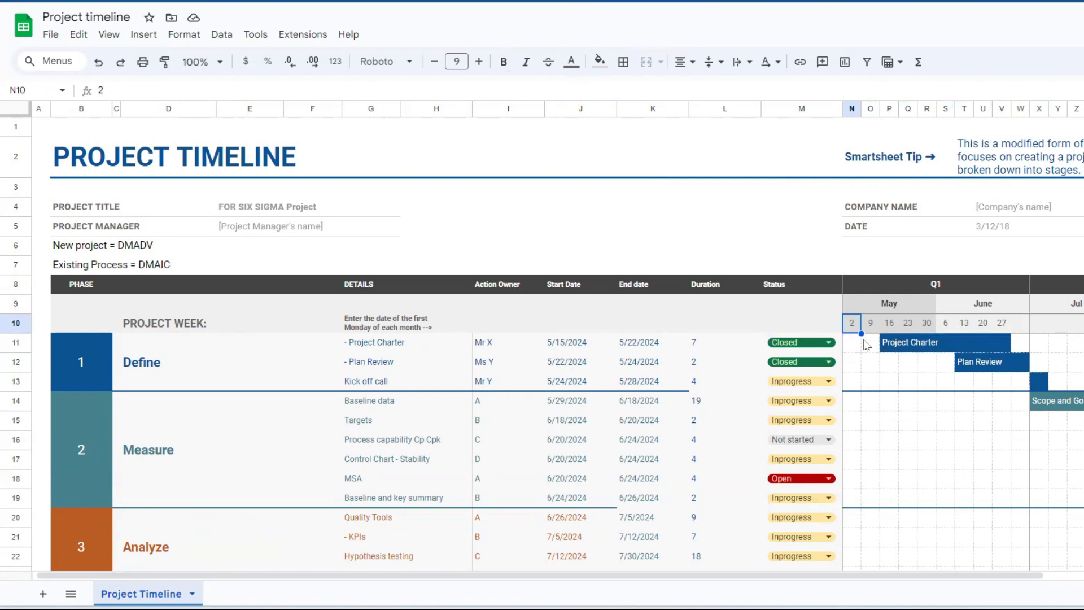
{"action": "type", "text": "5"}
{"action": "key", "text": "Tab"}
{"action": "type", "text": "10"}
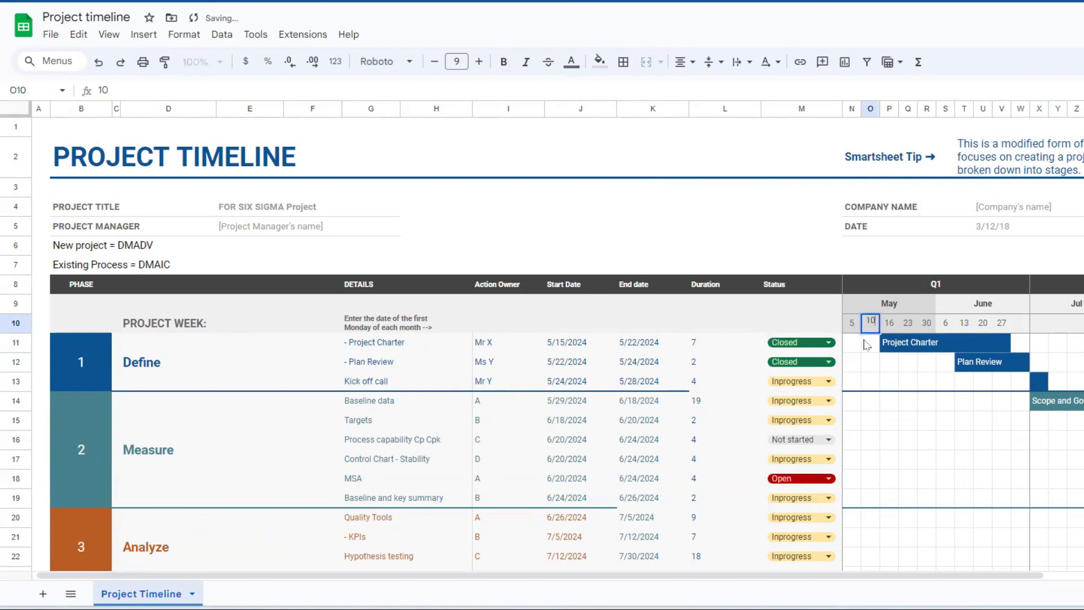
{"action": "key", "text": "Tab"}
{"action": "type", "text": "1"}
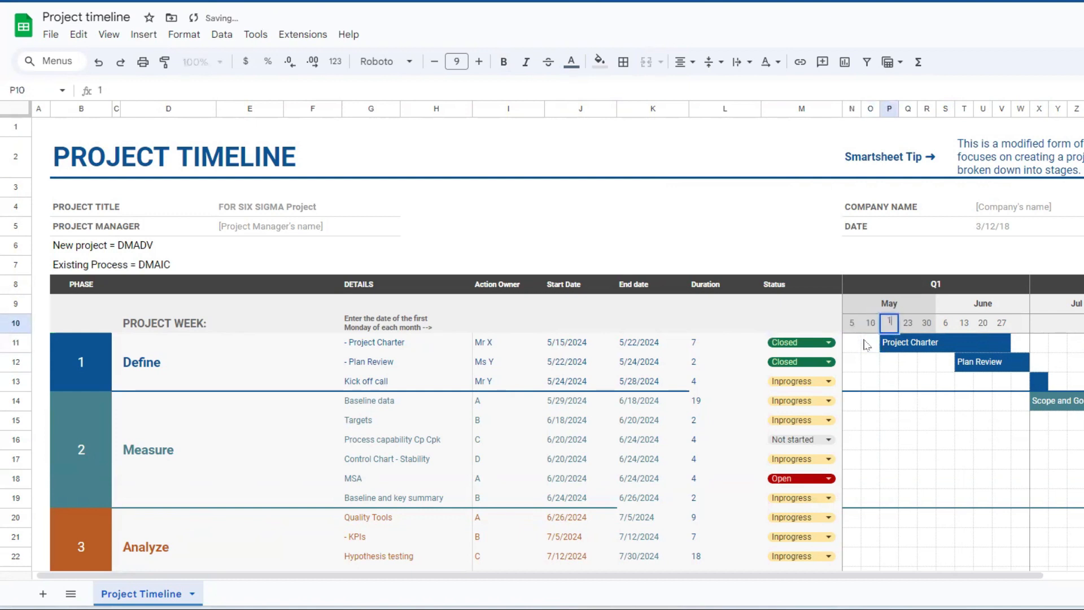
{"action": "key", "text": "Tab"}
{"action": "type", "text": "2"}
{"action": "key", "text": "Return"}
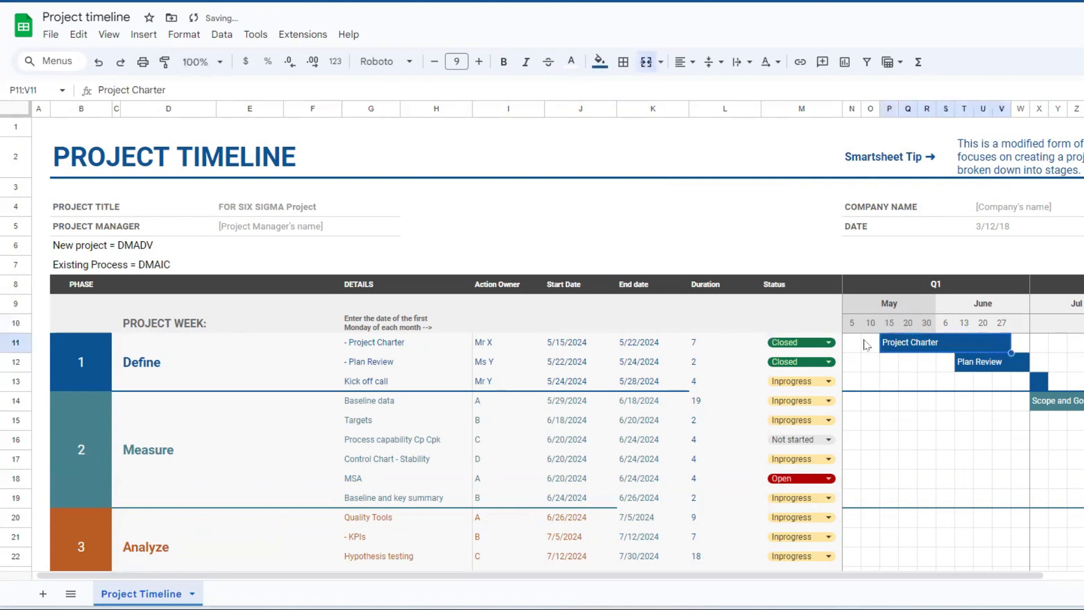
{"action": "left_click", "coordinate": [928, 320]}
{"action": "type", "text": "25"}
{"action": "key", "text": "Return"}
Insert one column after column R under May and enter 30 as its day marker in S10
{"action": "left_click", "coordinate": [947, 109]}
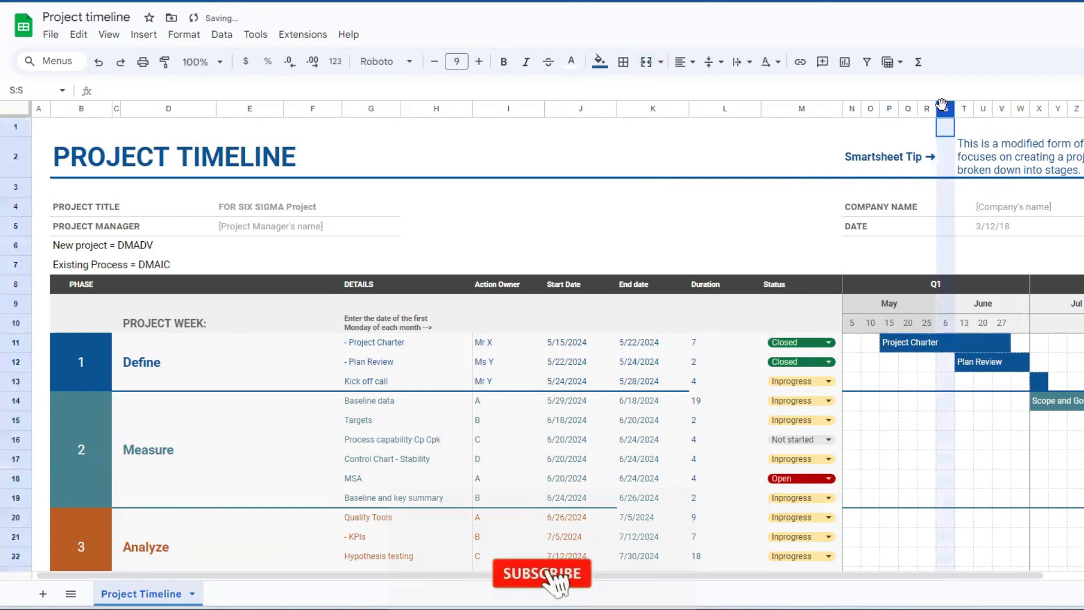
{"action": "left_click", "coordinate": [926, 108]}
{"action": "right_click", "coordinate": [925, 106]}
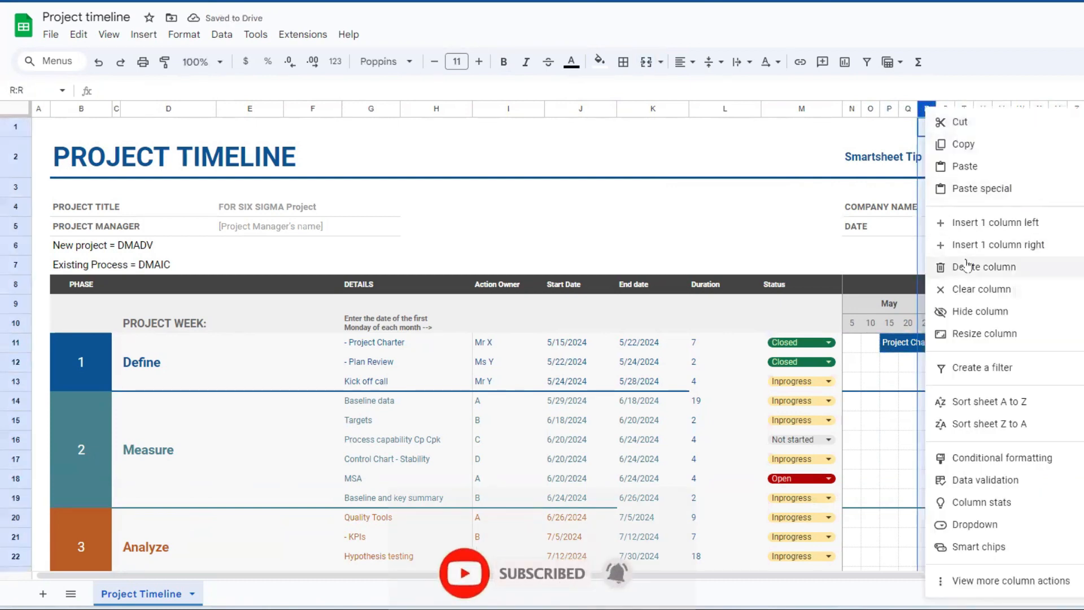
{"action": "left_click", "coordinate": [981, 245]}
{"action": "left_click", "coordinate": [949, 322]}
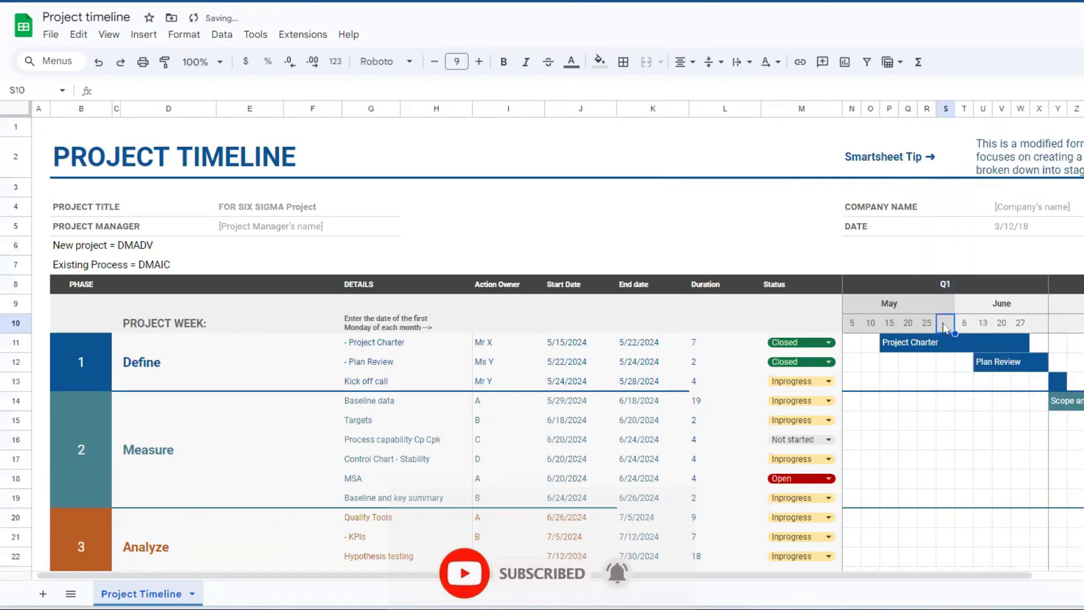
{"action": "type", "text": "30"}
{"action": "key", "text": "Return"}
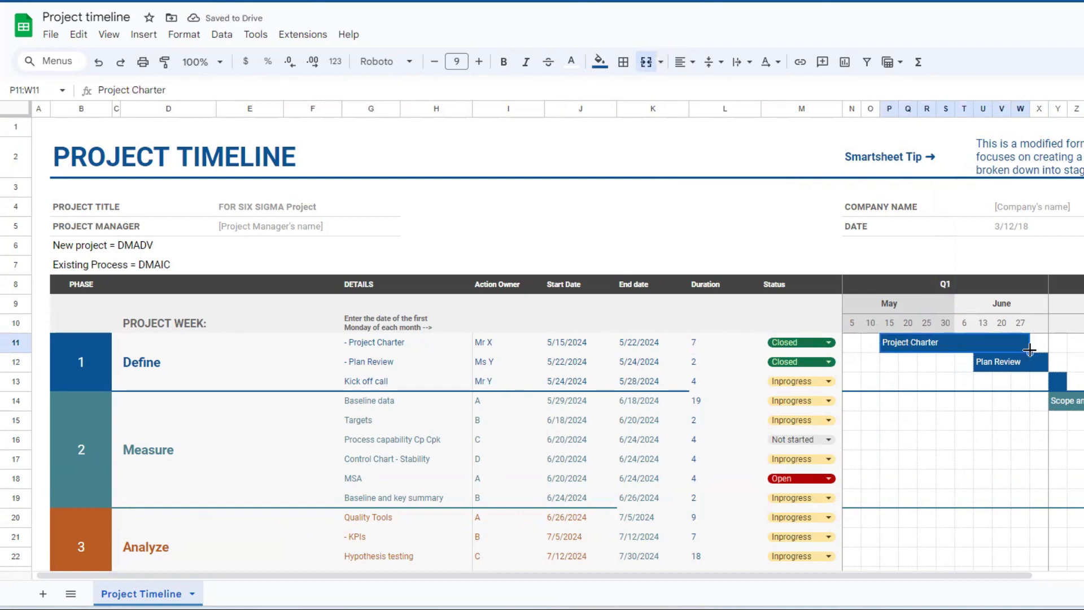
{"action": "double_click", "coordinate": [916, 345]}
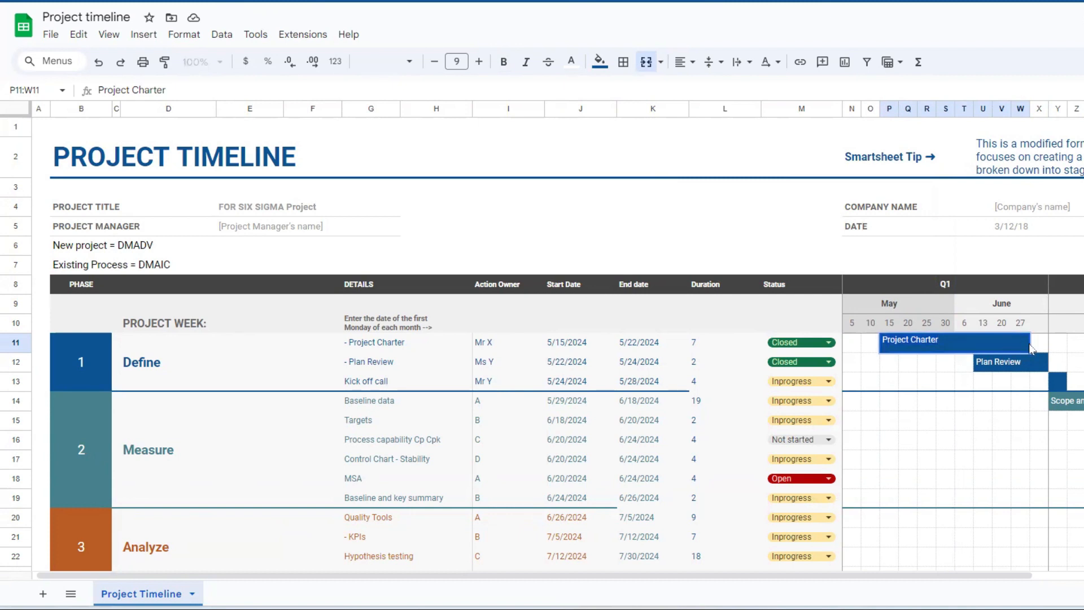
{"action": "key", "text": "Escape"}
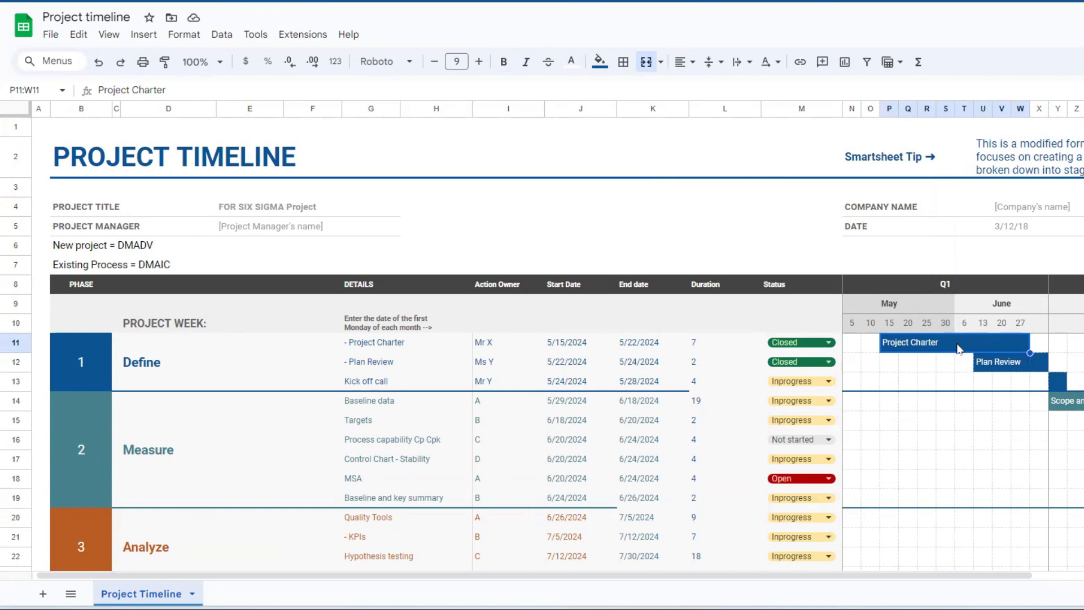
{"action": "left_click_drag", "start_coordinate": [924, 346], "coordinate": [920, 377]}
{"action": "left_click", "coordinate": [920, 376]}
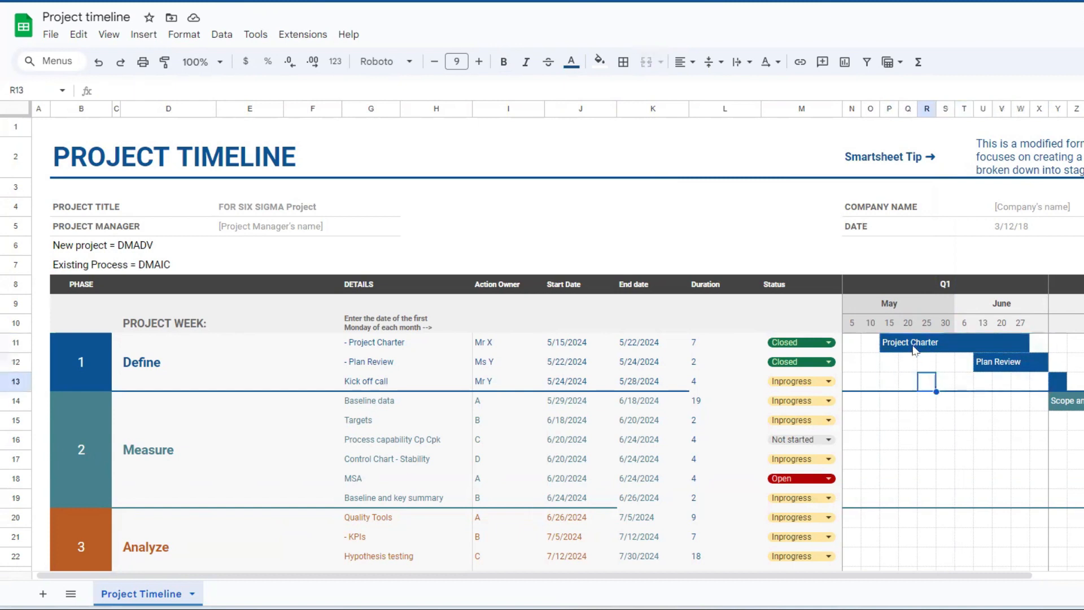
{"action": "left_click", "coordinate": [913, 346]}
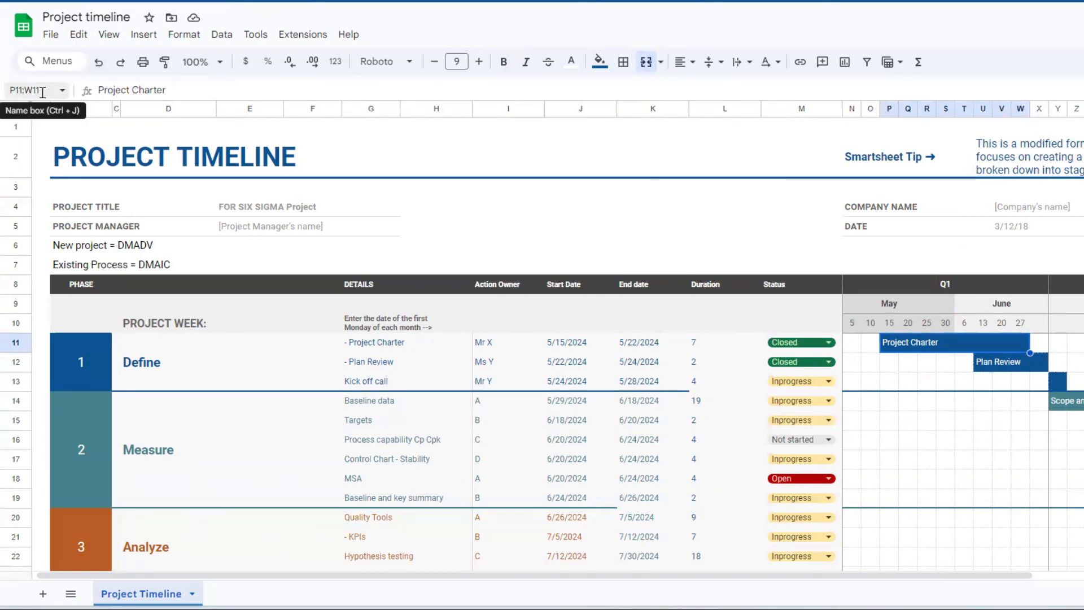
Clear the Project Charter bar's text in P11:W11 and paste a copy of the Plan Review bar there
{"action": "left_click", "coordinate": [1033, 344]}
{"action": "left_click", "coordinate": [992, 341]}
{"action": "key", "text": "Delete"}
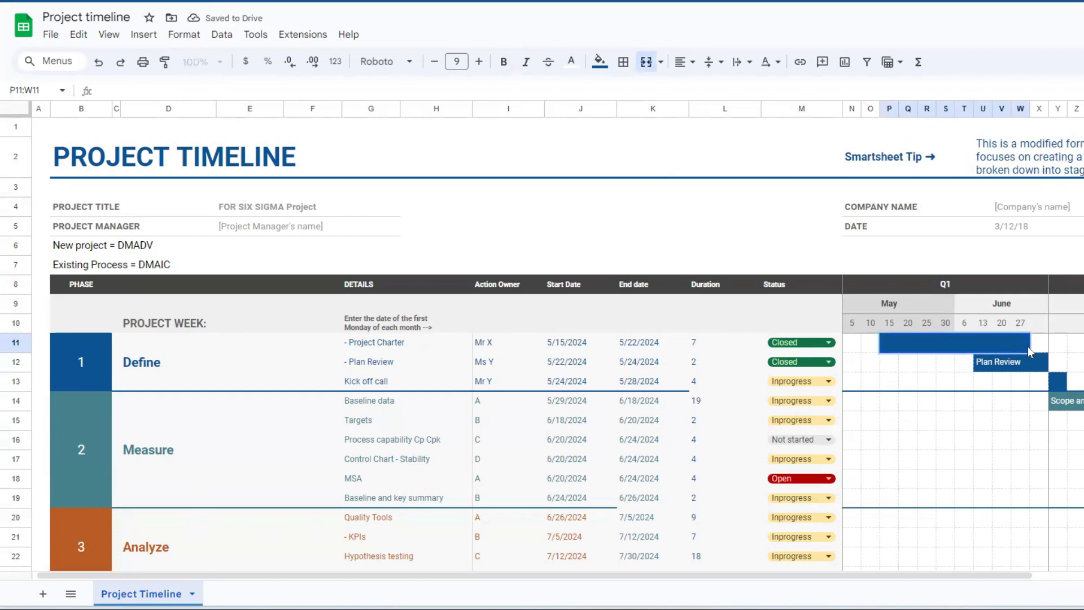
{"action": "left_click", "coordinate": [1017, 367]}
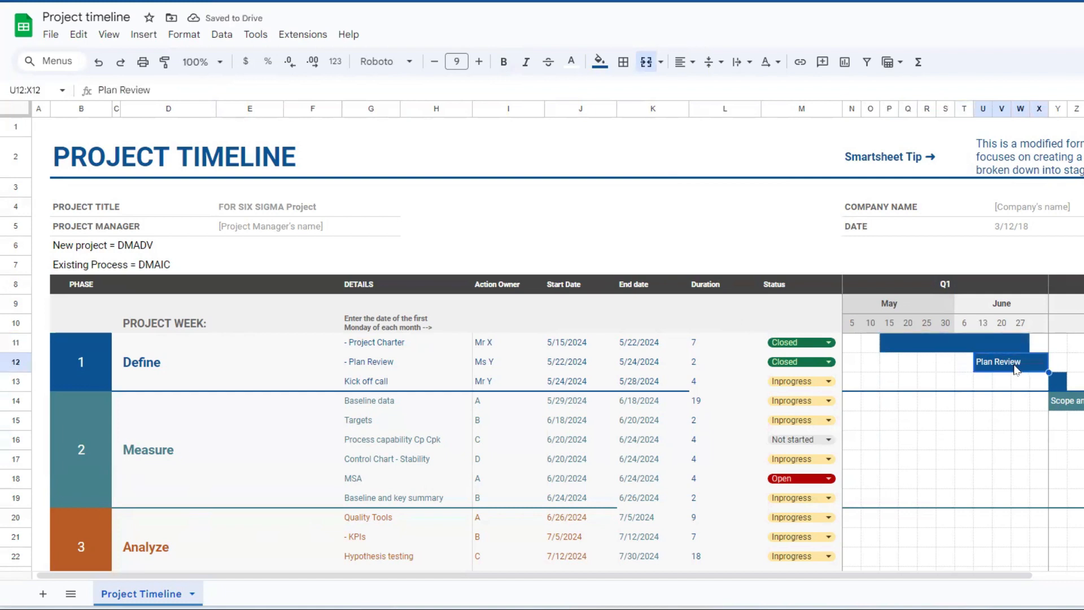
{"action": "key", "text": "ctrl+c"}
{"action": "left_click", "coordinate": [893, 349]}
{"action": "key", "text": "ctrl+v"}
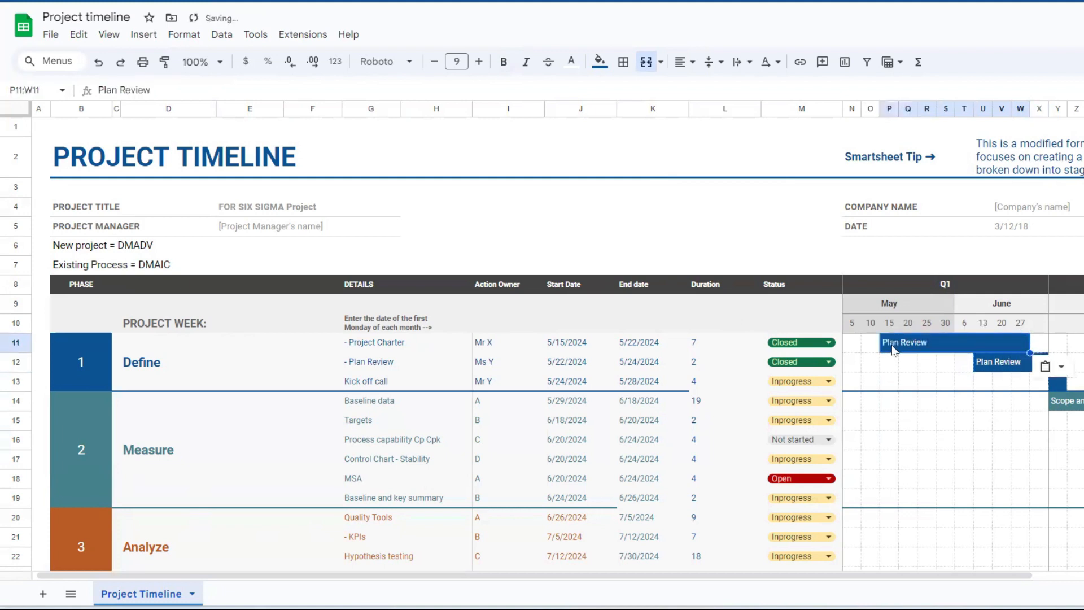
Replace the text of the bar in P11:W11 with Project charter
{"action": "double_click", "coordinate": [922, 347]}
{"action": "key", "text": "BackSpace"}
{"action": "key", "text": "BackSpace"}
{"action": "key", "text": "BackSpace"}
{"action": "key", "text": "BackSpace"}
{"action": "key", "text": "BackSpace"}
{"action": "key", "text": "BackSpace"}
{"action": "key", "text": "BackSpace"}
{"action": "key", "text": "BackSpace"}
{"action": "key", "text": "BackSpace"}
{"action": "key", "text": "BackSpace"}
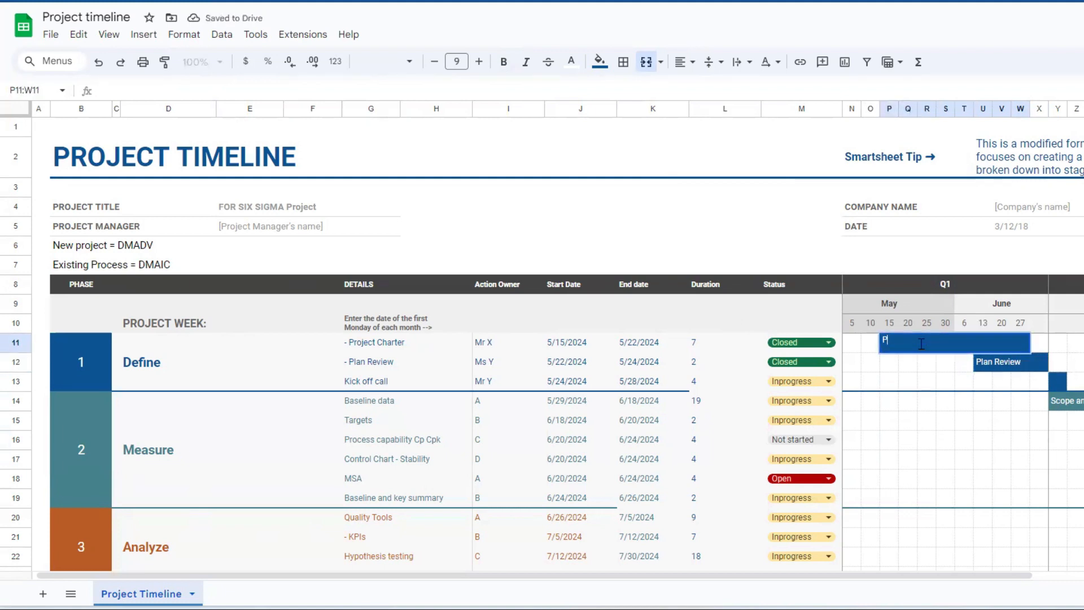
{"action": "type", "text": "roject charter"}
{"action": "key", "text": "Return"}
{"action": "left_click", "coordinate": [929, 346]}
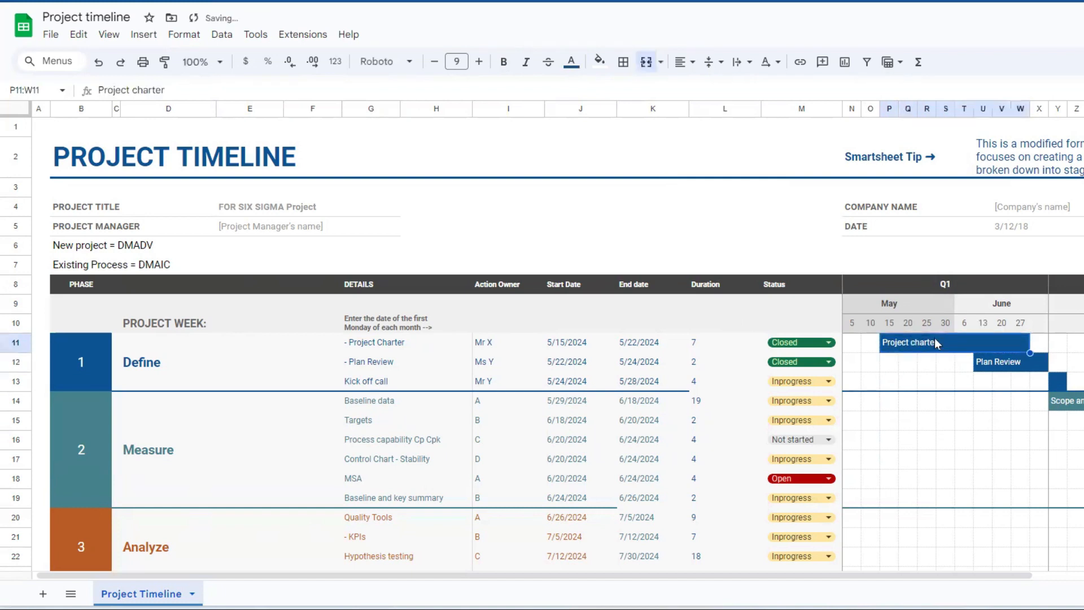
Move the Project charter bar from P11:W11 to M11:T11
{"action": "right_click", "coordinate": [1014, 347]}
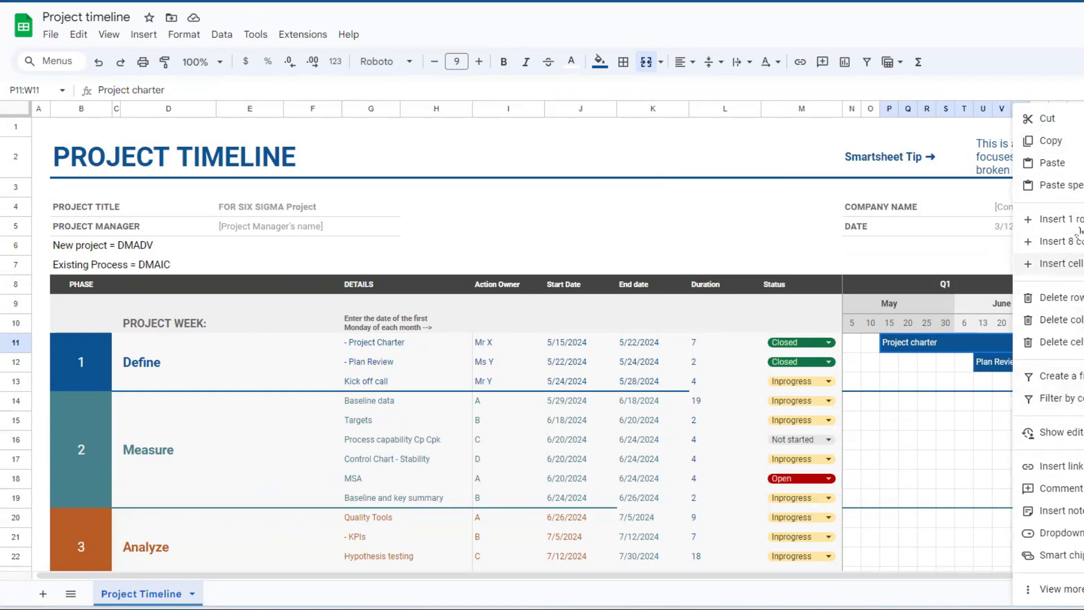
{"action": "left_click", "coordinate": [1048, 118]}
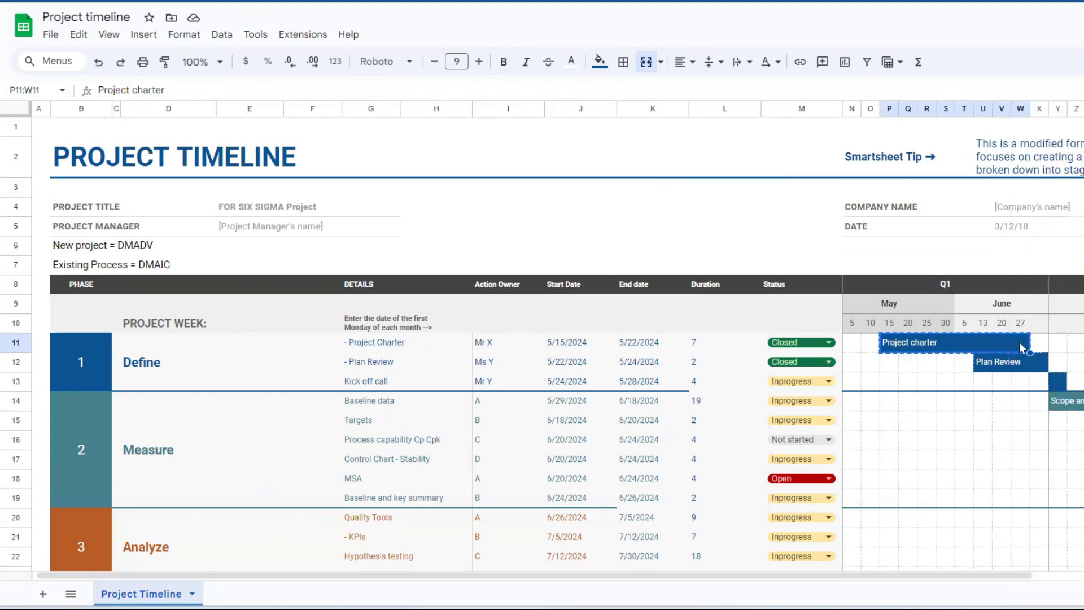
{"action": "left_click_drag", "start_coordinate": [1029, 340], "coordinate": [891, 343]}
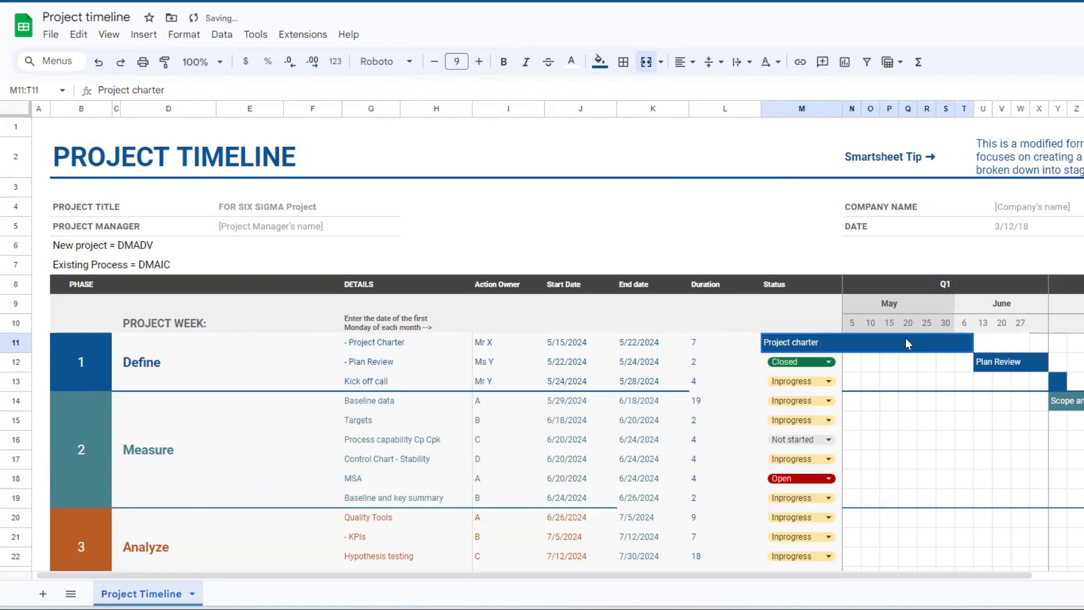
{"action": "left_click_drag", "start_coordinate": [974, 353], "coordinate": [993, 354]}
{"action": "left_click", "coordinate": [1003, 366]}
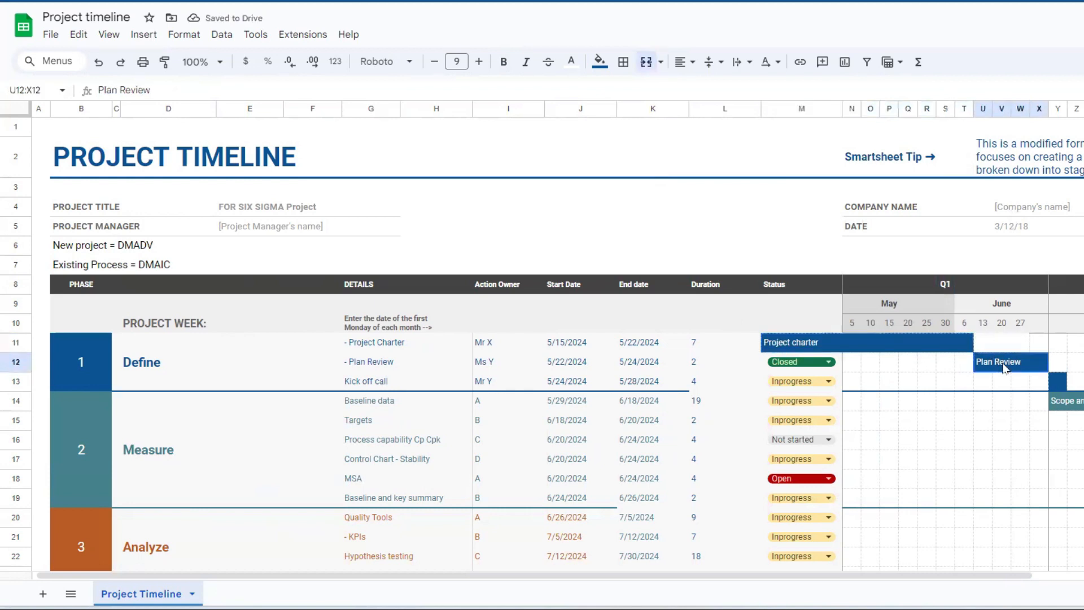
{"action": "left_click", "coordinate": [931, 345]}
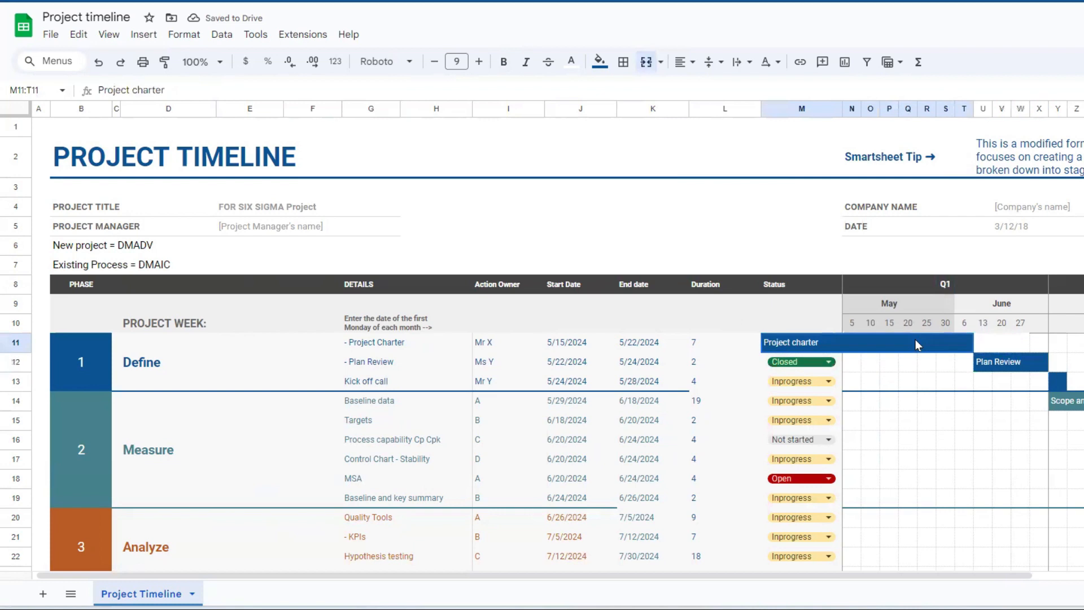
{"action": "left_click_drag", "start_coordinate": [899, 340], "coordinate": [979, 406]}
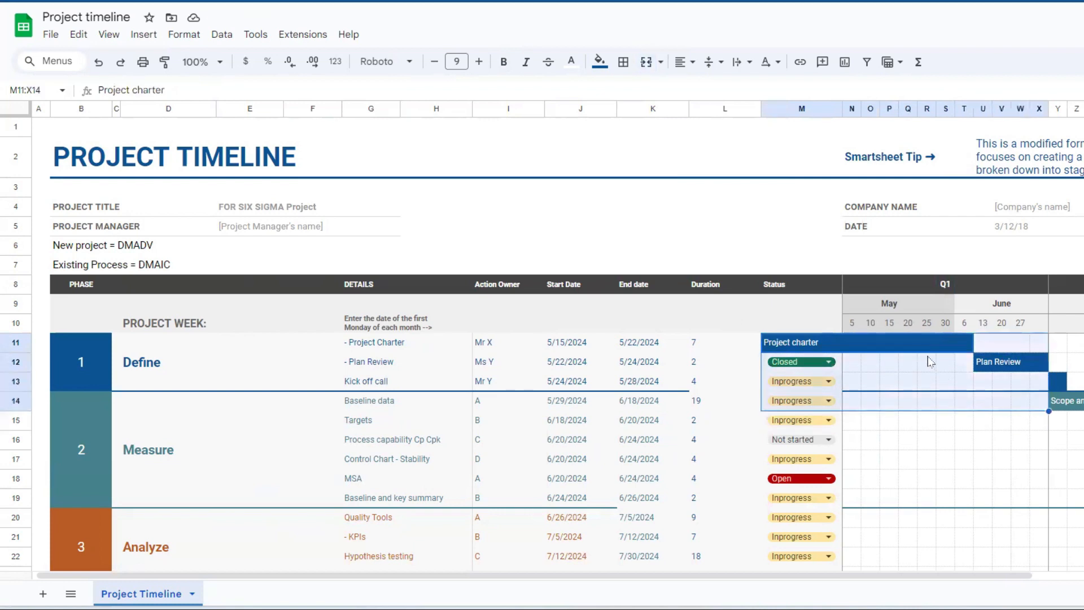
{"action": "left_click", "coordinate": [922, 344]}
{"action": "mouse_move", "coordinate": [922, 345]}
{"action": "left_mouse_down"}
{"action": "mouse_move", "coordinate": [976, 383]}
{"action": "mouse_move", "coordinate": [941, 346]}
{"action": "left_mouse_up"}
Cut the Project charter bar from M11:T11 and paste it starting at R14
{"action": "right_click", "coordinate": [939, 345]}
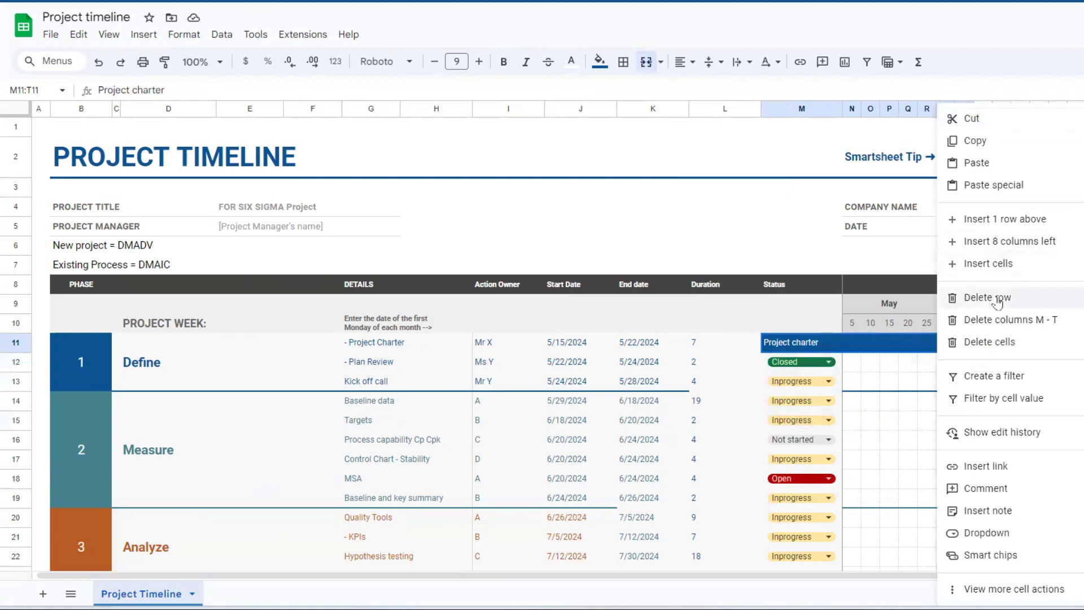
{"action": "left_click", "coordinate": [1016, 125]}
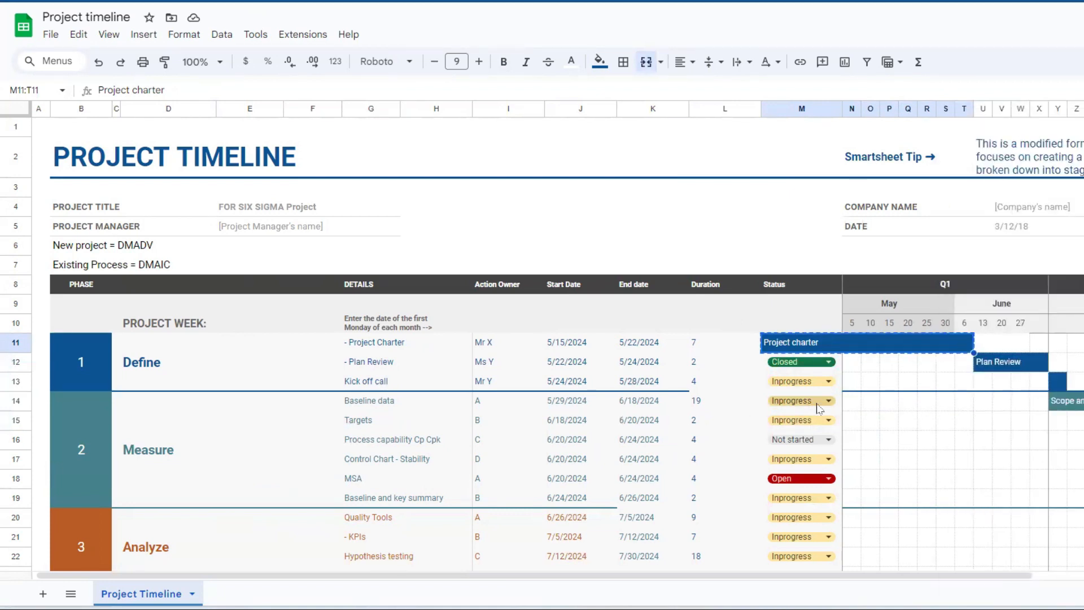
{"action": "left_click", "coordinate": [925, 404]}
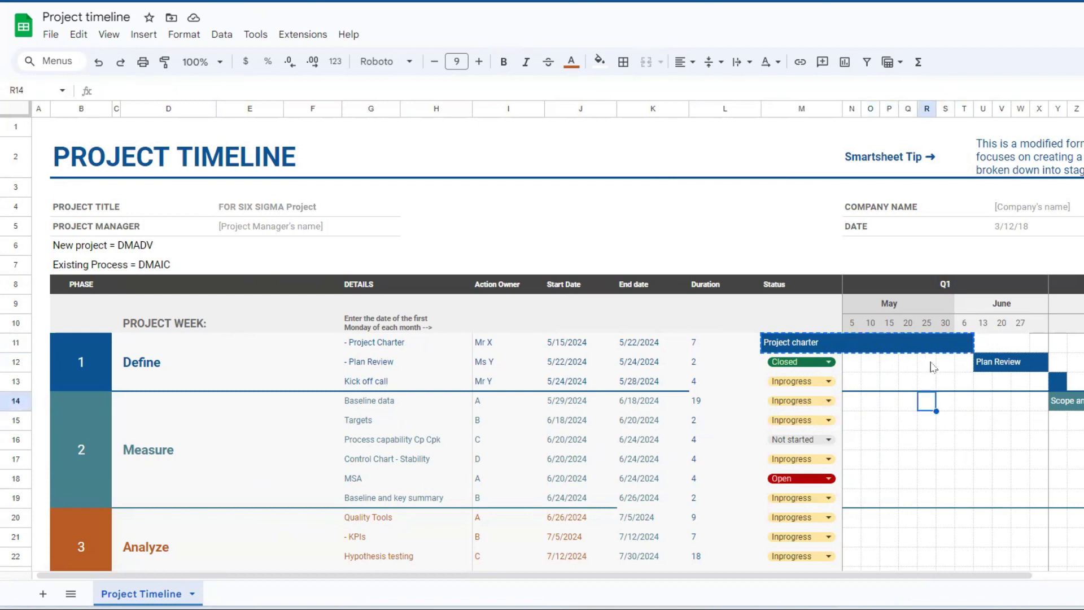
{"action": "key", "text": "ctrl+v"}
Move the Plan Review bar from U12:X12 to P11:S11
{"action": "left_click", "coordinate": [992, 368]}
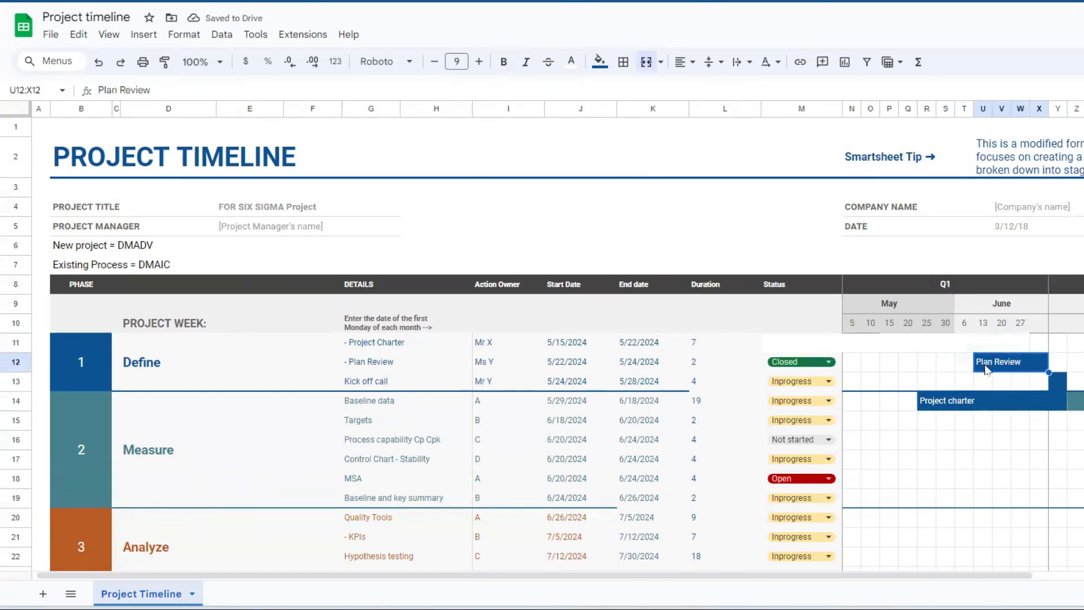
{"action": "right_click", "coordinate": [987, 368]}
{"action": "left_click", "coordinate": [1011, 118]}
{"action": "left_click", "coordinate": [890, 343]}
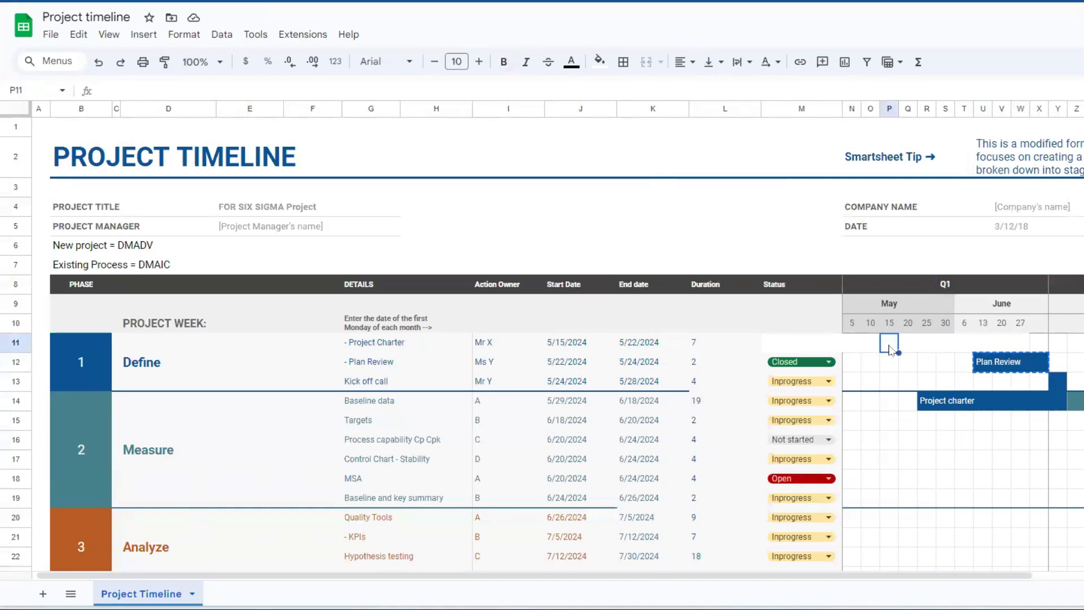
{"action": "key", "text": "ctrl+v"}
Replace the text of the bar in P11:S11 with Project charter
{"action": "double_click", "coordinate": [912, 346]}
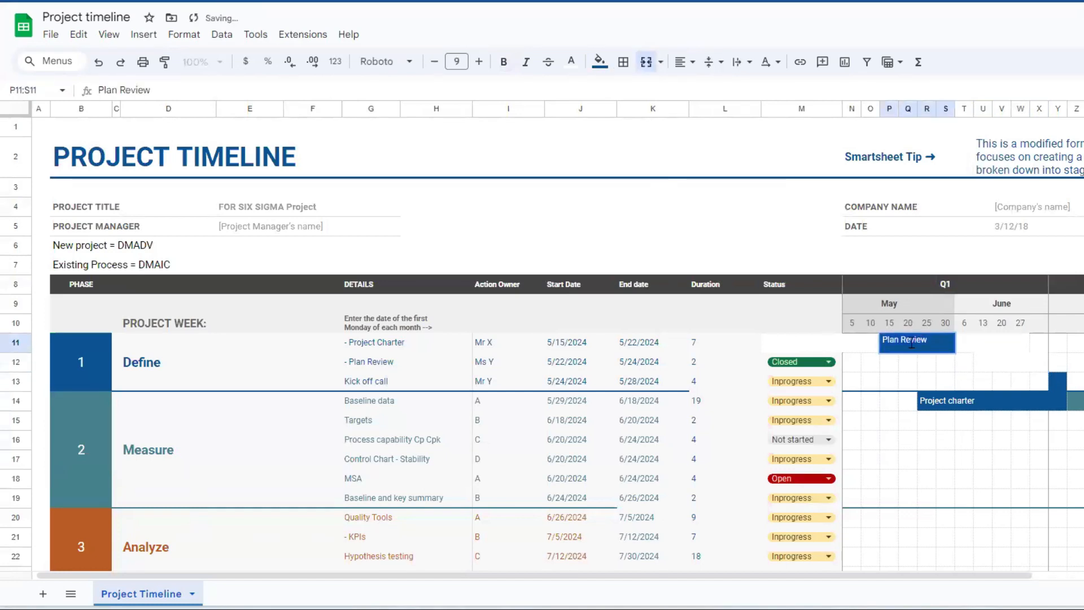
{"action": "key", "text": "BackSpace"}
{"action": "key", "text": "BackSpace"}
{"action": "key", "text": "BackSpace"}
{"action": "key", "text": "BackSpace"}
{"action": "key", "text": "BackSpace"}
{"action": "key", "text": "BackSpace"}
{"action": "key", "text": "BackSpace"}
{"action": "key", "text": "BackSpace"}
{"action": "key", "text": "BackSpace"}
{"action": "key", "text": "BackSpace"}
{"action": "key", "text": "BackSpace"}
{"action": "type", "text": "Project cha"}
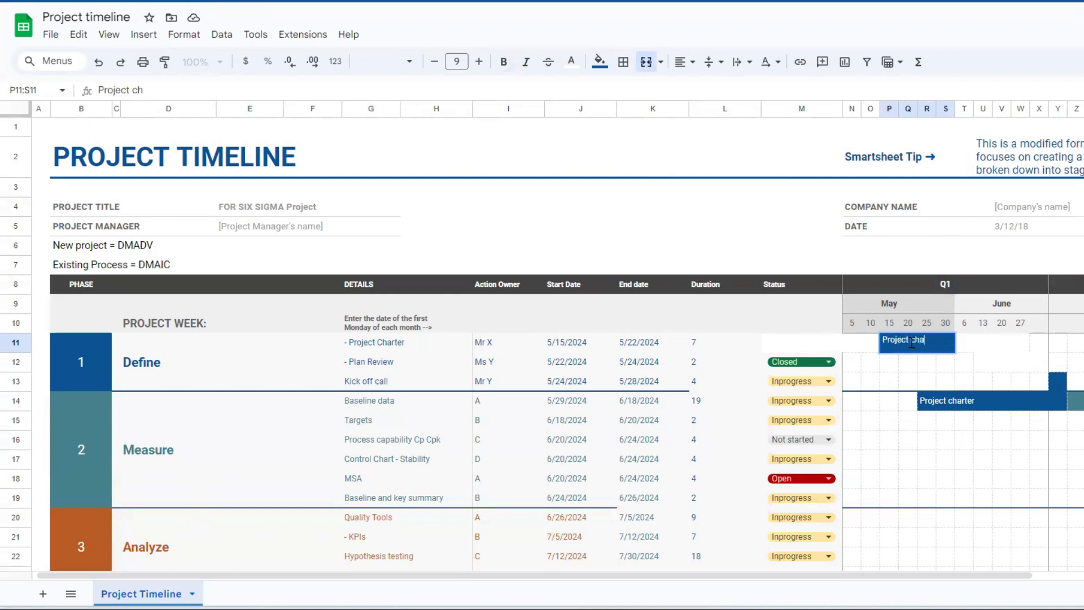
{"action": "type", "text": "rter"}
{"action": "key", "text": "Return"}
Create a filter view for the timeline table, save it with the name Status, and dismiss the tip about temporary views
{"action": "scroll", "coordinate": [716, 300], "scroll_direction": "down", "scroll_amount": 5}
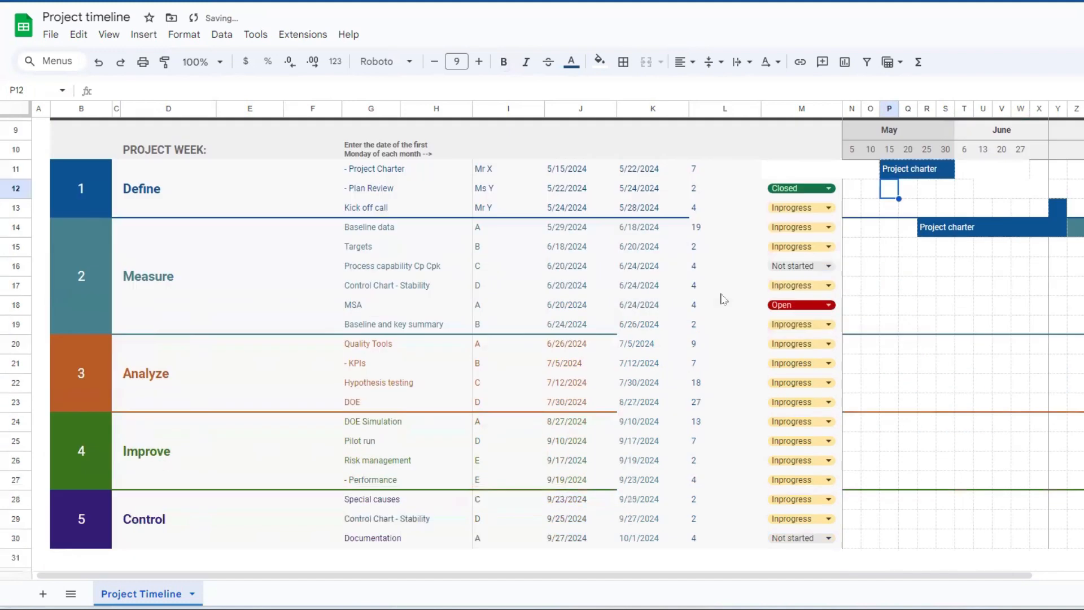
{"action": "scroll", "coordinate": [717, 322], "scroll_direction": "up", "scroll_amount": 3}
{"action": "scroll", "coordinate": [716, 321], "scroll_direction": "up", "scroll_amount": 2}
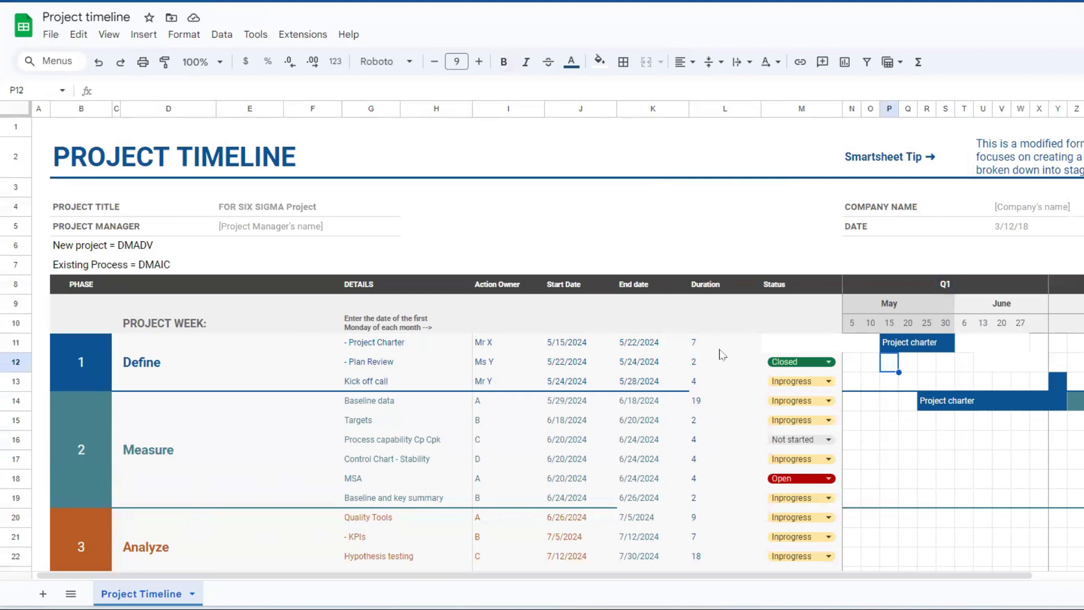
{"action": "left_click", "coordinate": [900, 63]}
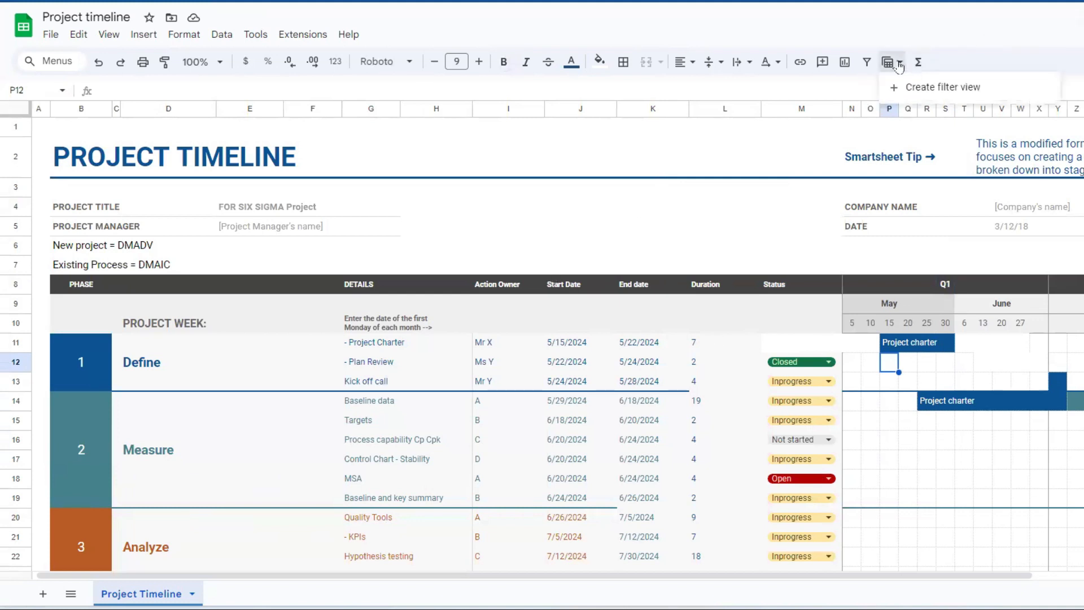
{"action": "left_click", "coordinate": [919, 90]}
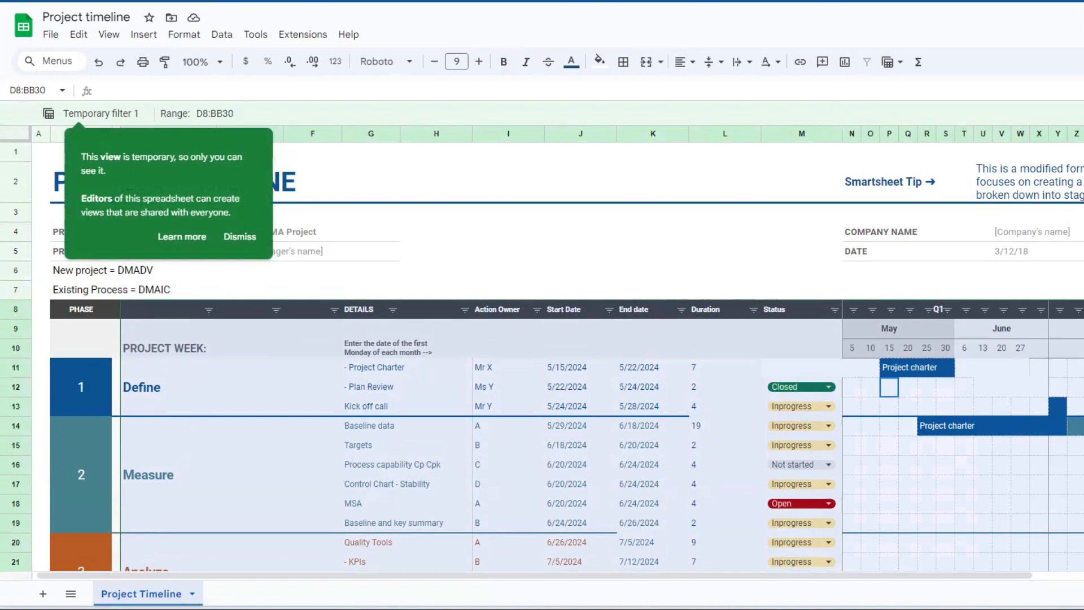
{"action": "left_click", "coordinate": [1082, 114]}
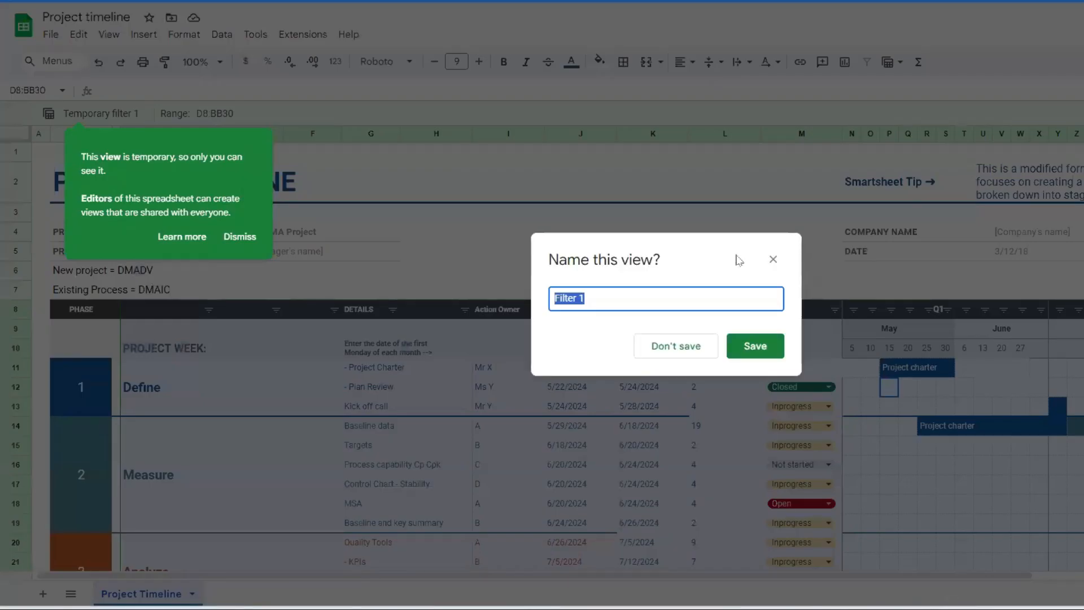
{"action": "type", "text": "Status"}
{"action": "left_click", "coordinate": [756, 353]}
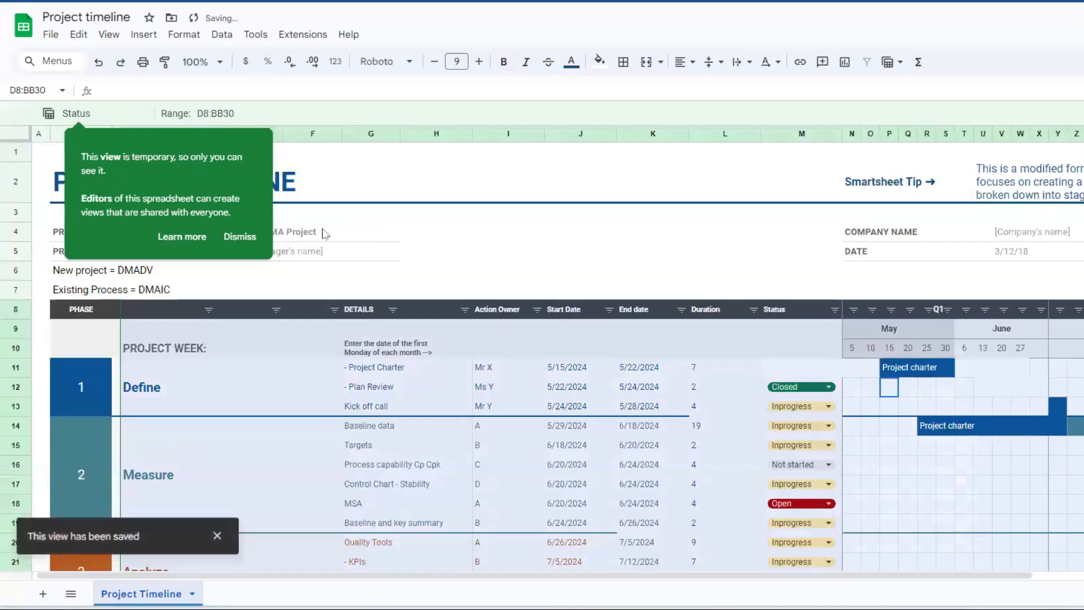
{"action": "left_click", "coordinate": [249, 236]}
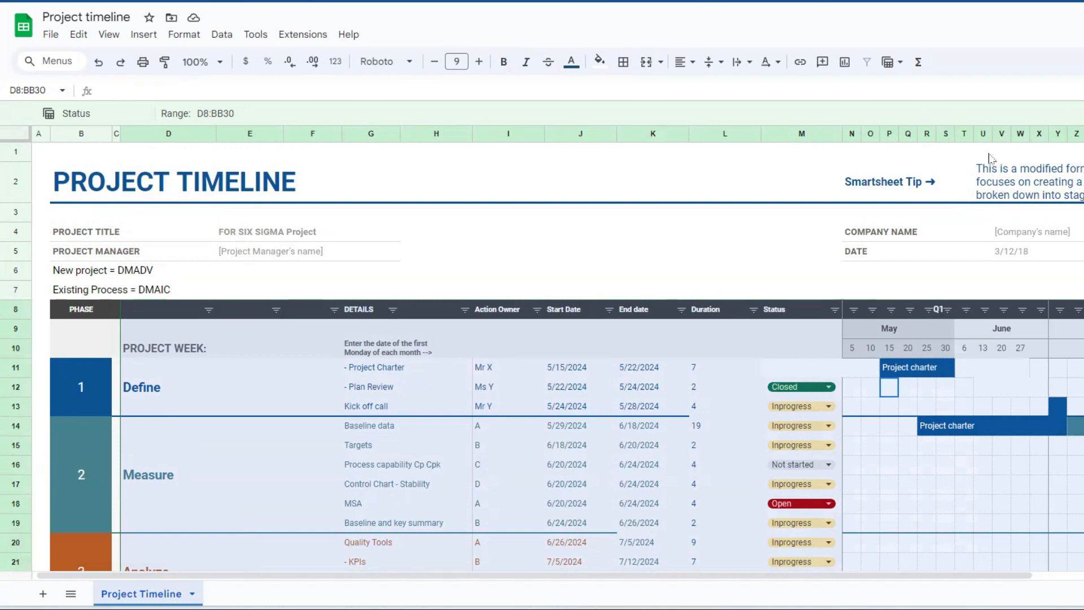
Insert an AVERAGE function over D8:BB30 in cell D31
{"action": "left_click", "coordinate": [920, 63]}
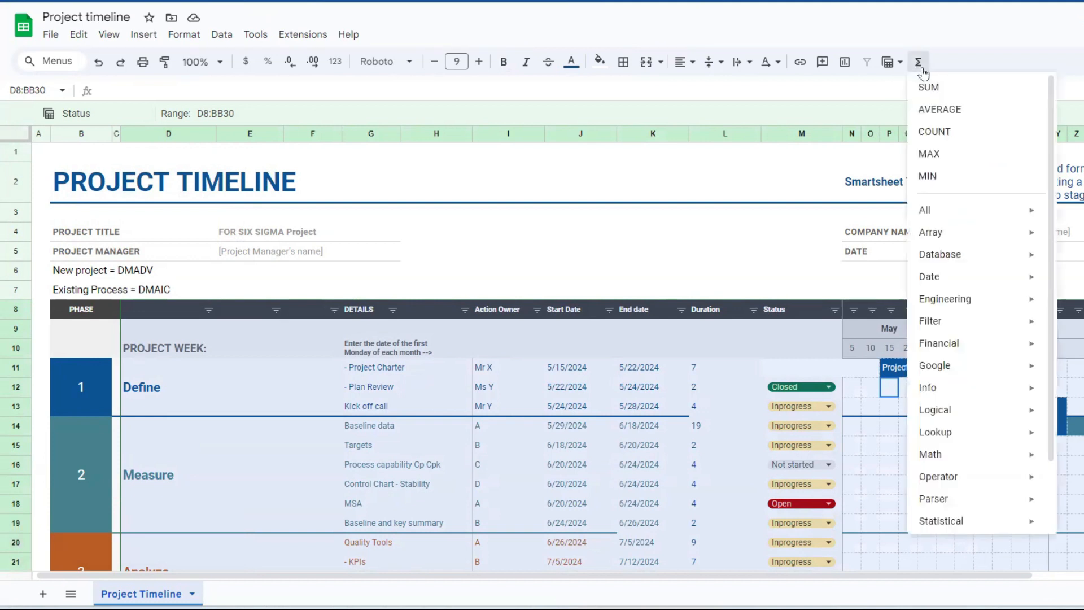
{"action": "left_click", "coordinate": [940, 110]}
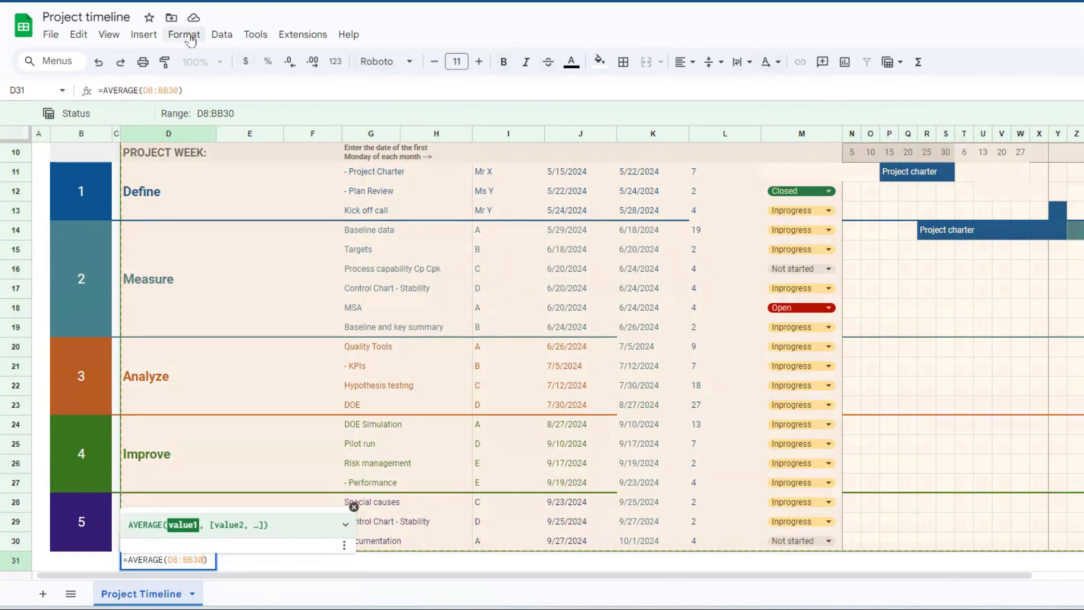
Add a slicer that uses the whole Status column, 'Project Timeline'!M:M, as its data range
{"action": "left_click", "coordinate": [226, 36]}
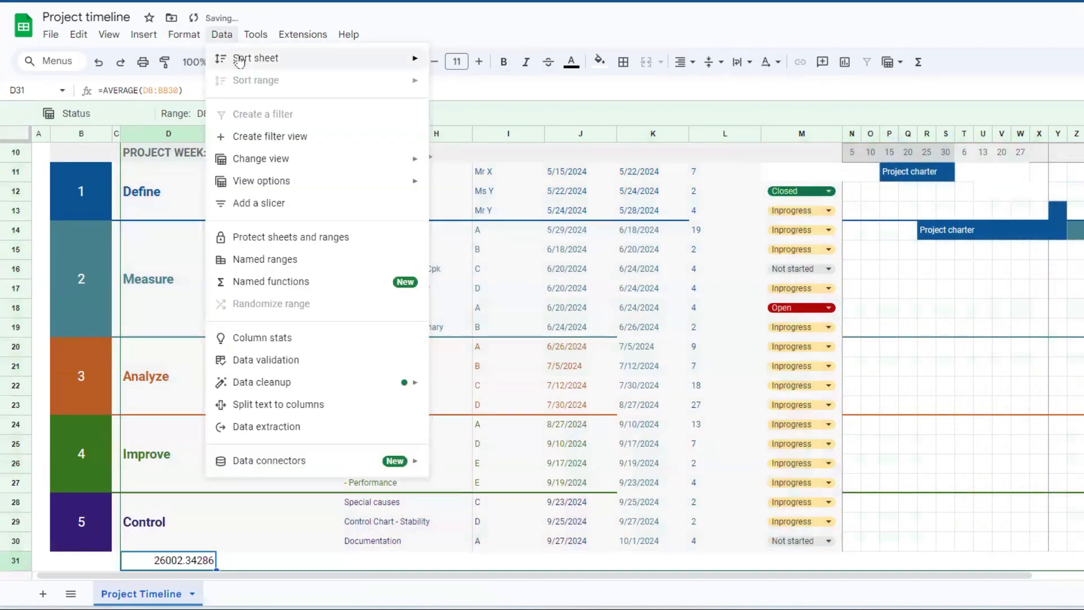
{"action": "mouse_move", "coordinate": [267, 185]}
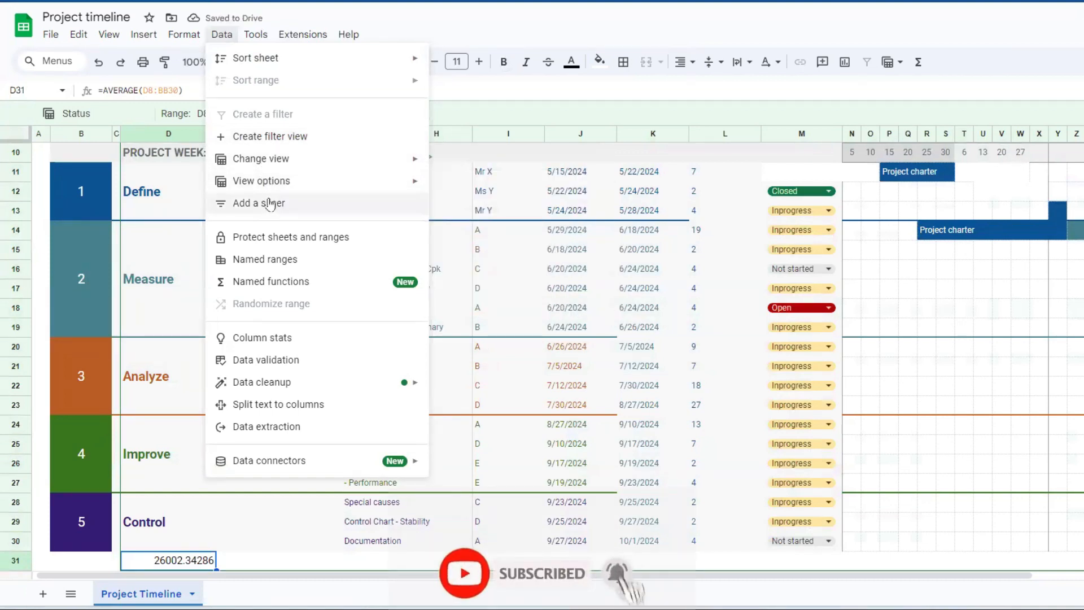
{"action": "left_click", "coordinate": [270, 204]}
{"action": "left_click", "coordinate": [592, 249]}
{"action": "type", "text": "Stta"}
{"action": "type", "text": "a"}
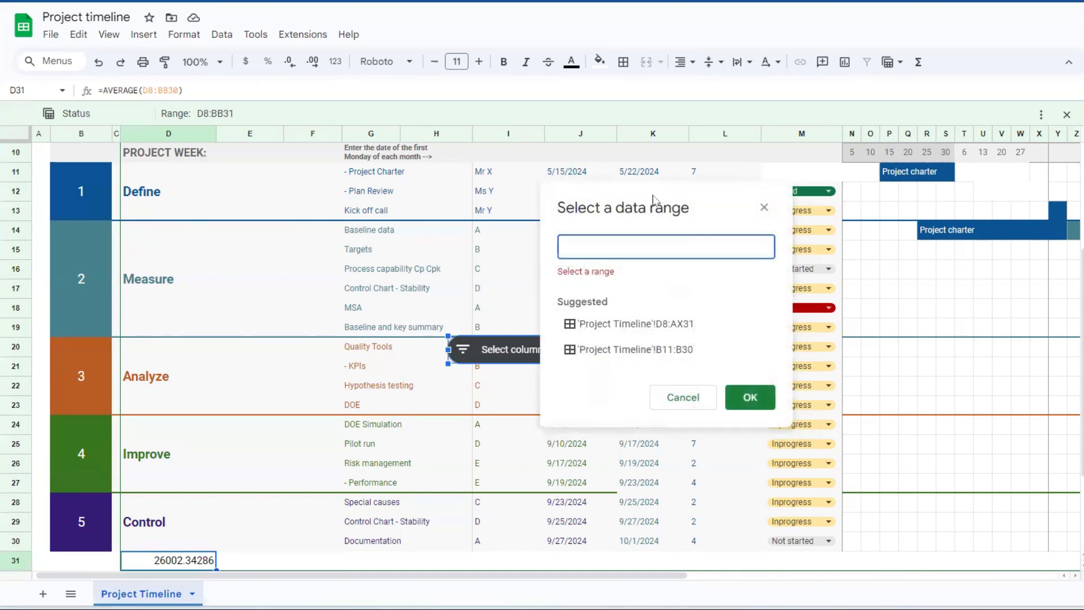
{"action": "left_click_drag", "start_coordinate": [655, 201], "coordinate": [968, 166]}
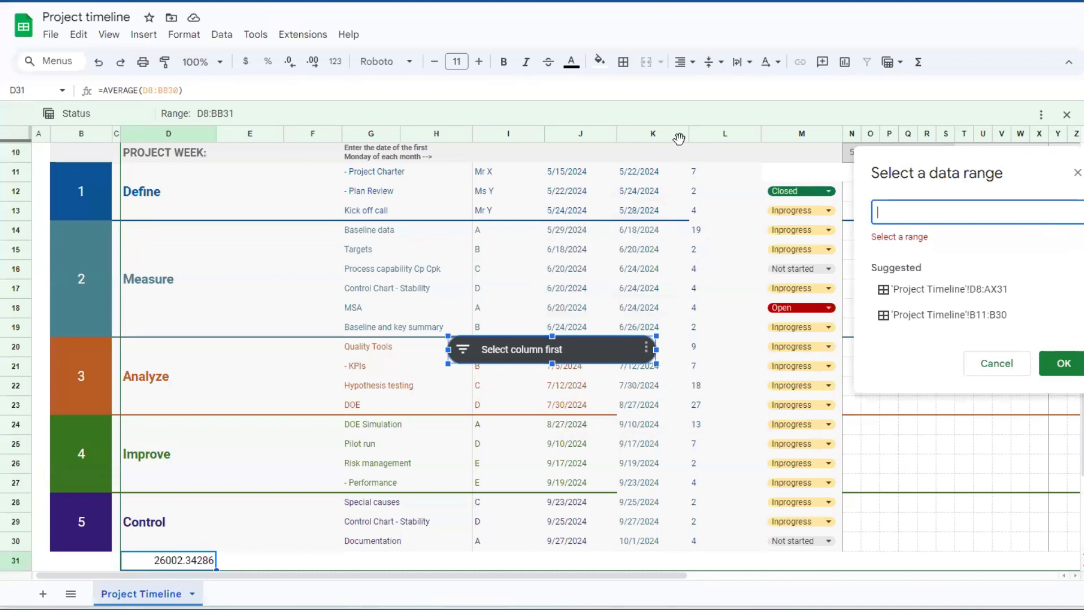
{"action": "left_click", "coordinate": [794, 133]}
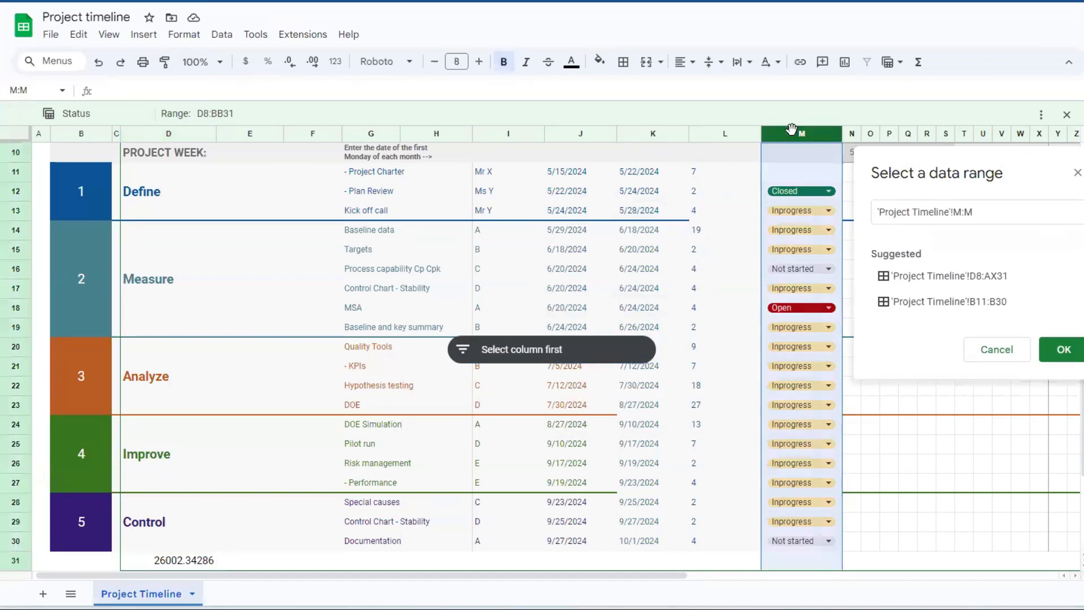
{"action": "left_click", "coordinate": [1046, 348]}
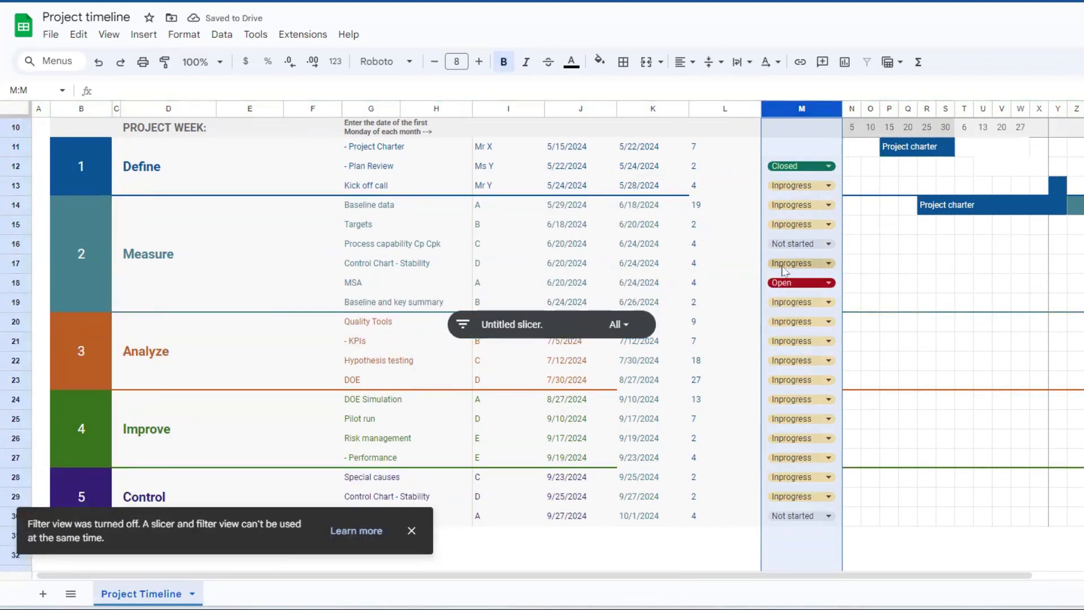
{"action": "left_click", "coordinate": [618, 325]}
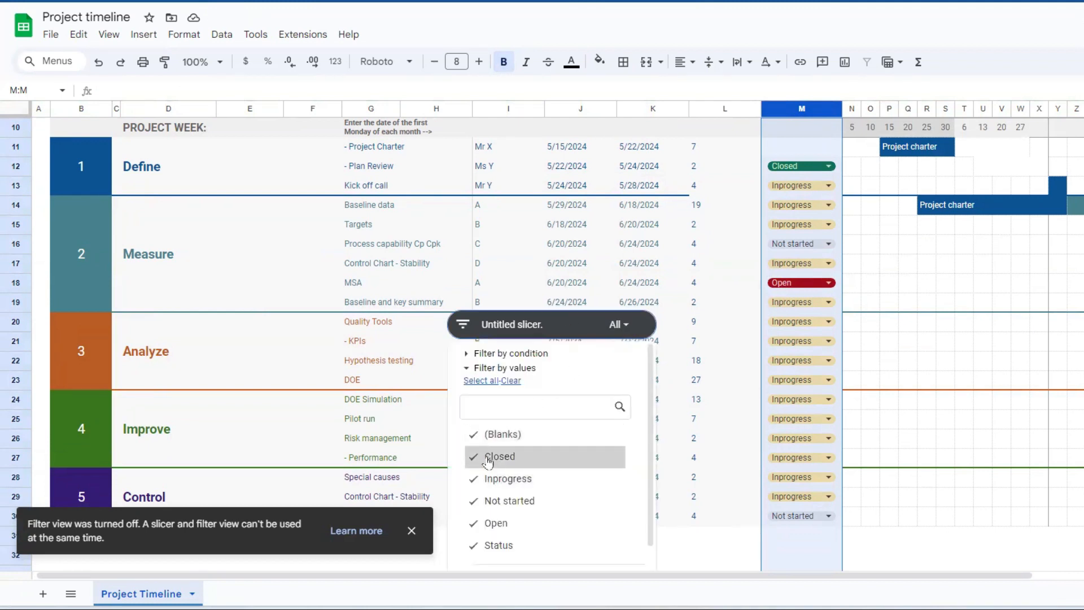
{"action": "left_click", "coordinate": [474, 439]}
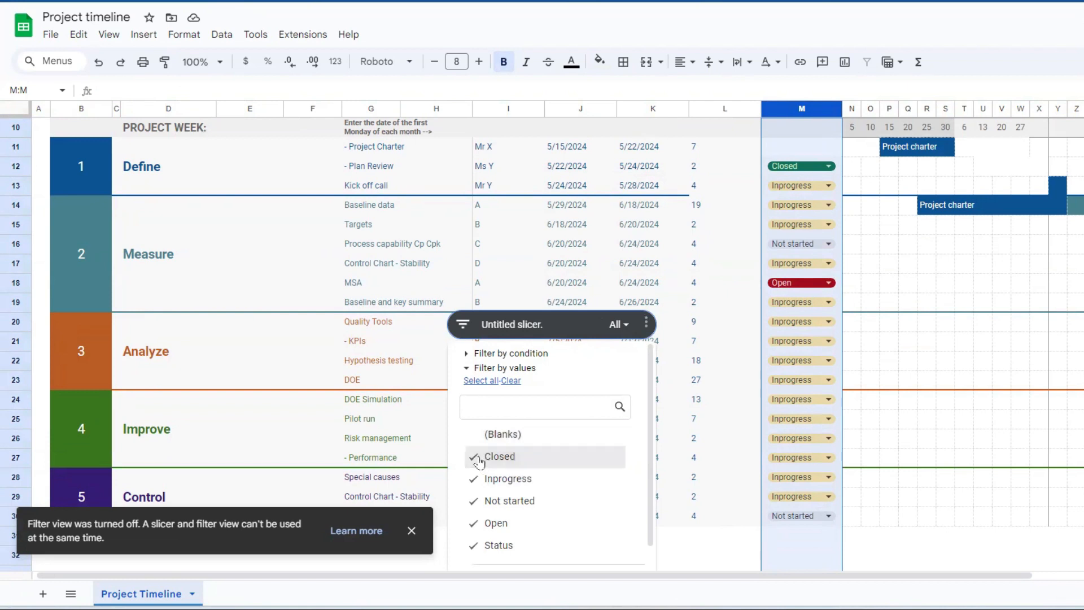
{"action": "left_click", "coordinate": [478, 461]}
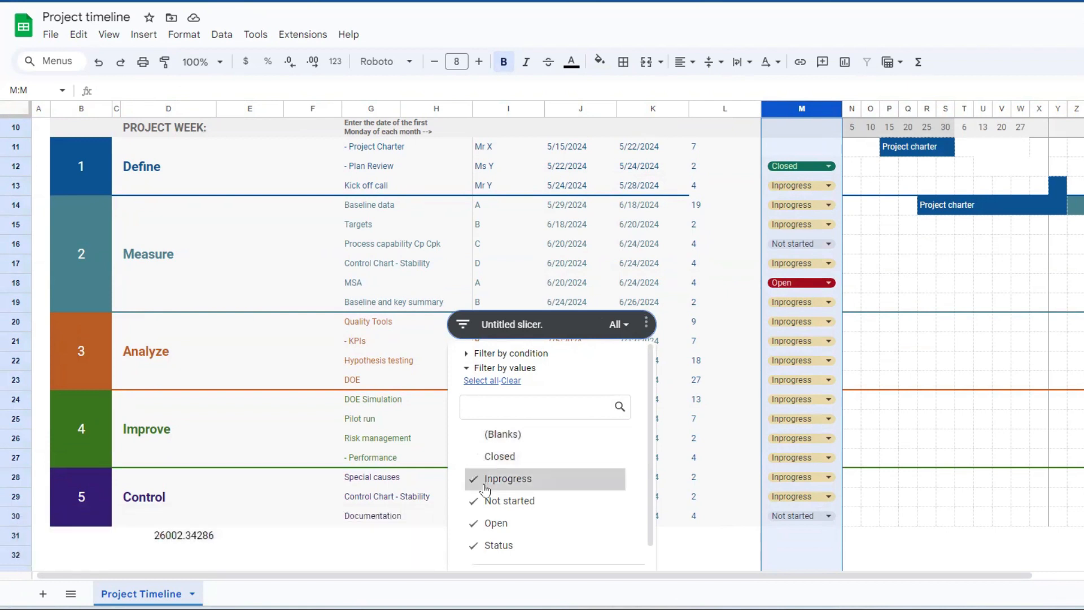
{"action": "left_click", "coordinate": [481, 479]}
{"action": "left_click", "coordinate": [483, 502]}
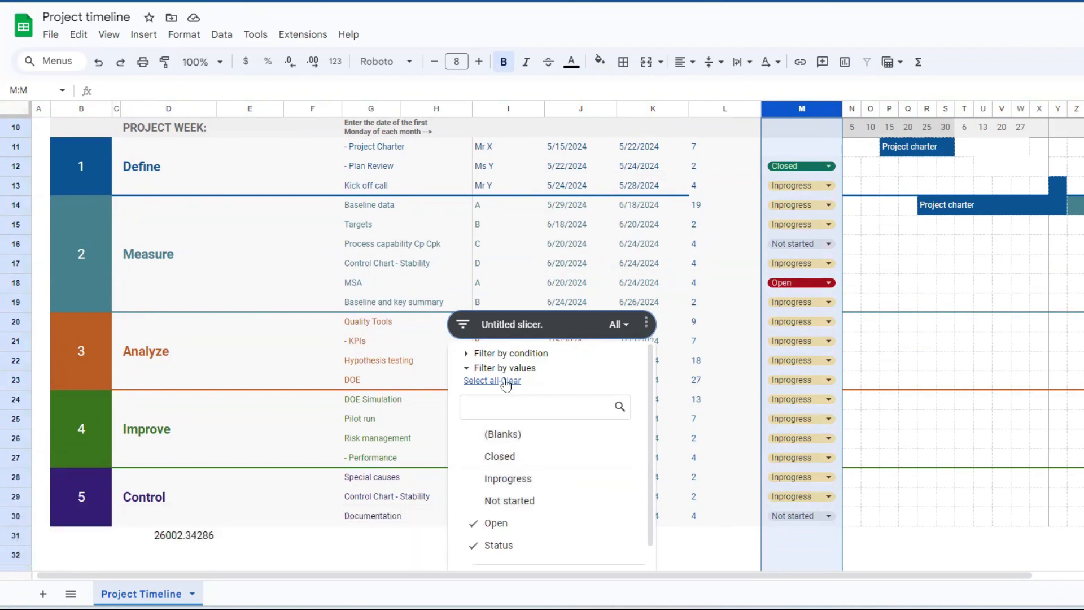
{"action": "left_click", "coordinate": [646, 323]}
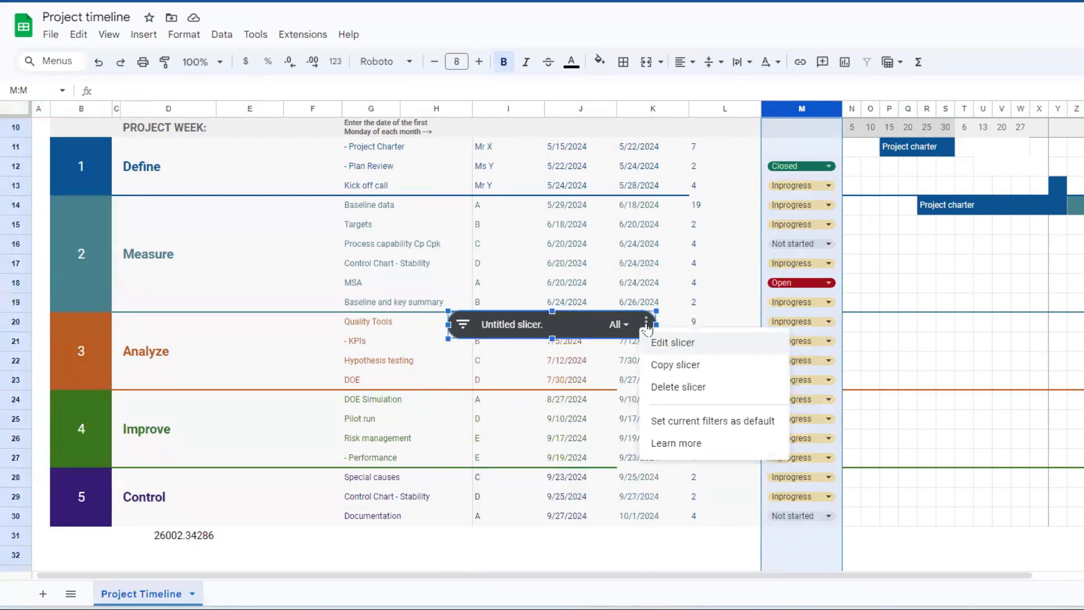
{"action": "left_click", "coordinate": [680, 367]}
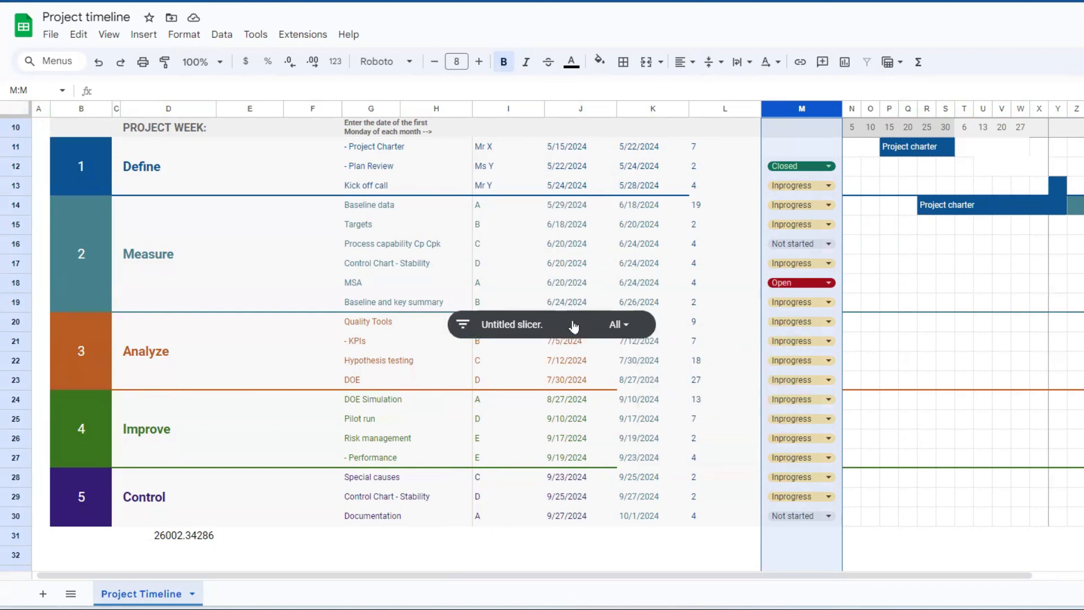
Move the slicer up to the empty area above the table, at row 4 around columns I to K
{"action": "scroll", "coordinate": [266, 194], "scroll_direction": "up", "scroll_amount": 5}
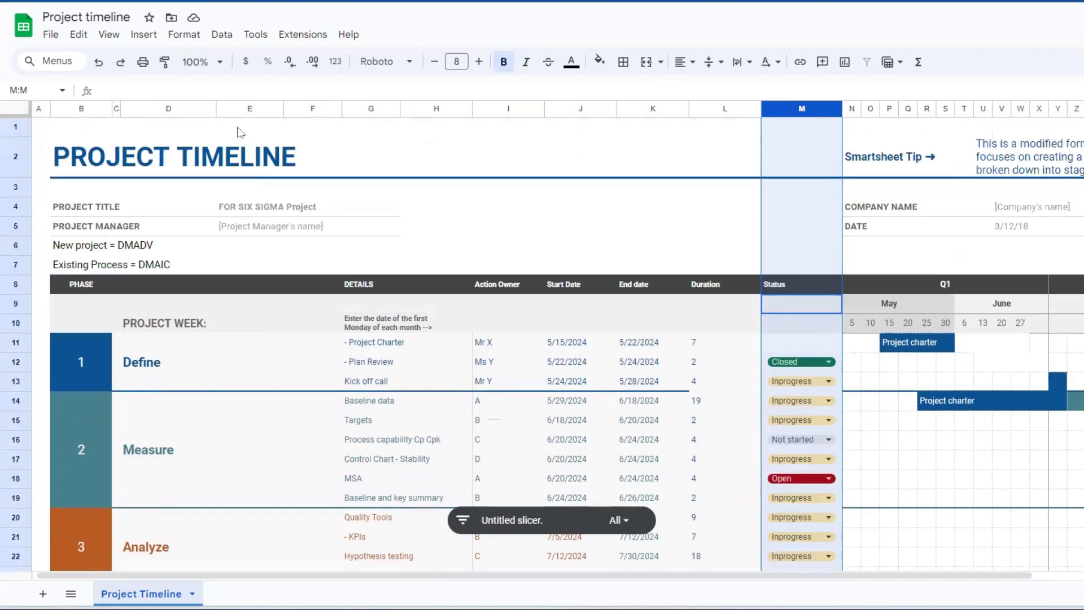
{"action": "left_click_drag", "start_coordinate": [540, 525], "coordinate": [551, 203]}
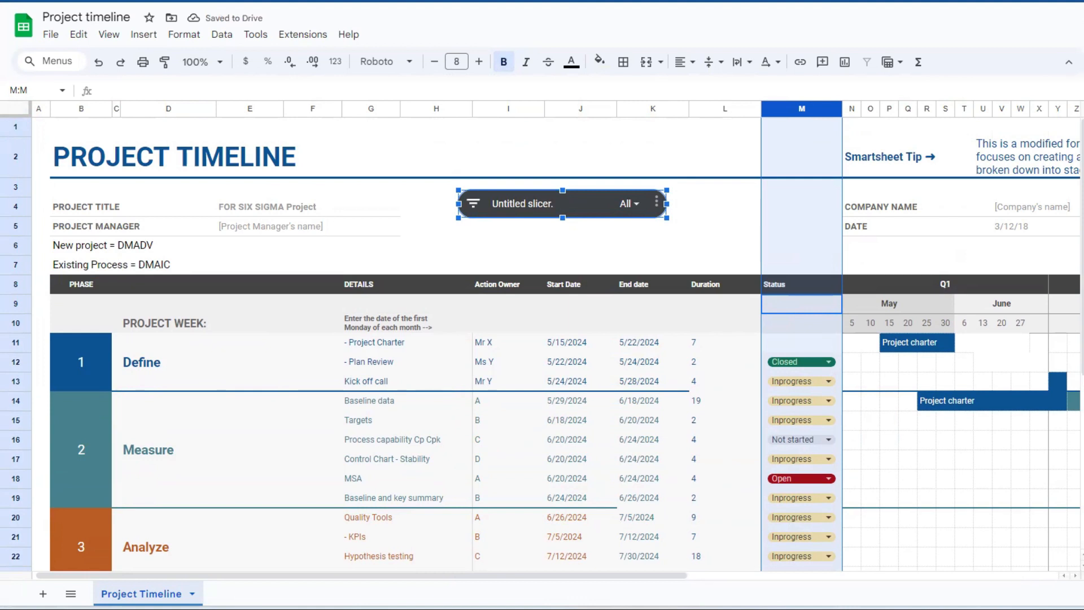
{"action": "right_click", "coordinate": [527, 204]}
{"action": "left_click", "coordinate": [487, 220]}
Set the slicer's current filters as its default
{"action": "left_click", "coordinate": [658, 206]}
{"action": "left_click", "coordinate": [668, 224]}
{"action": "left_click", "coordinate": [657, 202]}
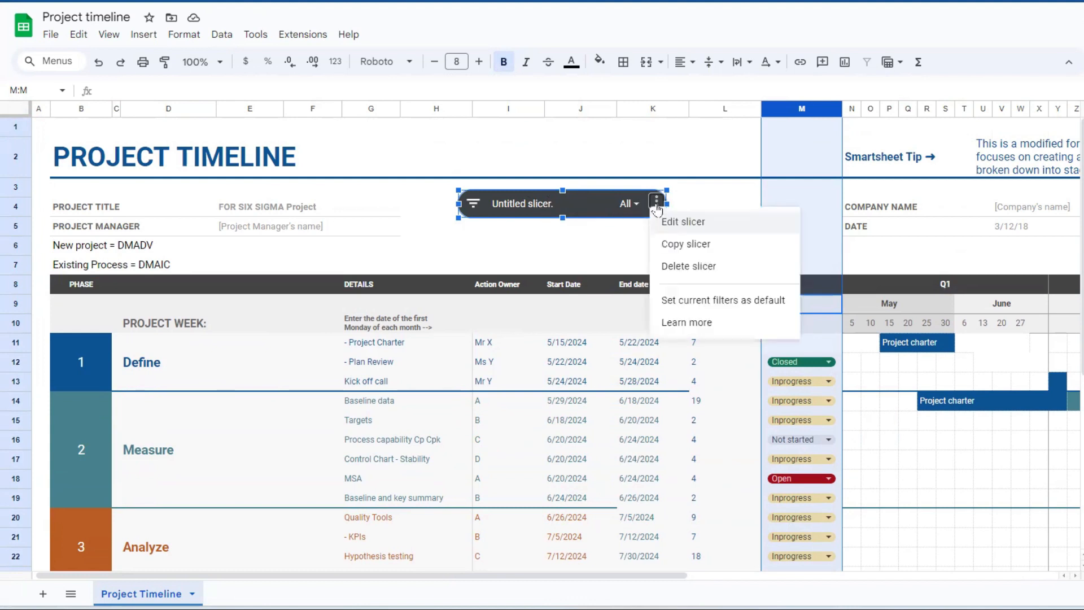
{"action": "left_click", "coordinate": [669, 300]}
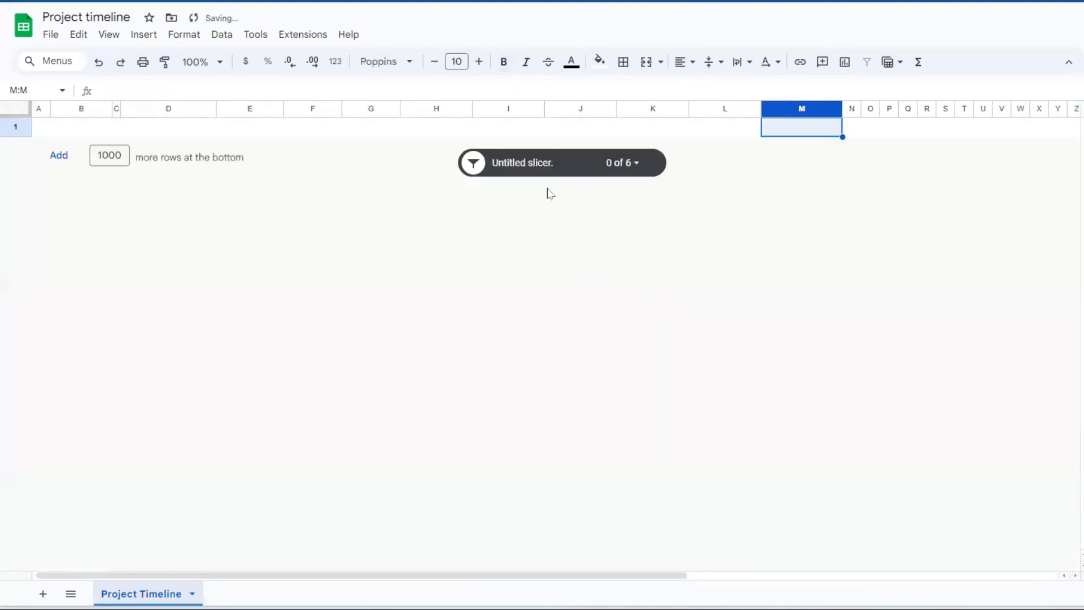
Filter the timeline with the slicer so that only rows with the status Closed are shown
{"action": "left_click", "coordinate": [542, 165]}
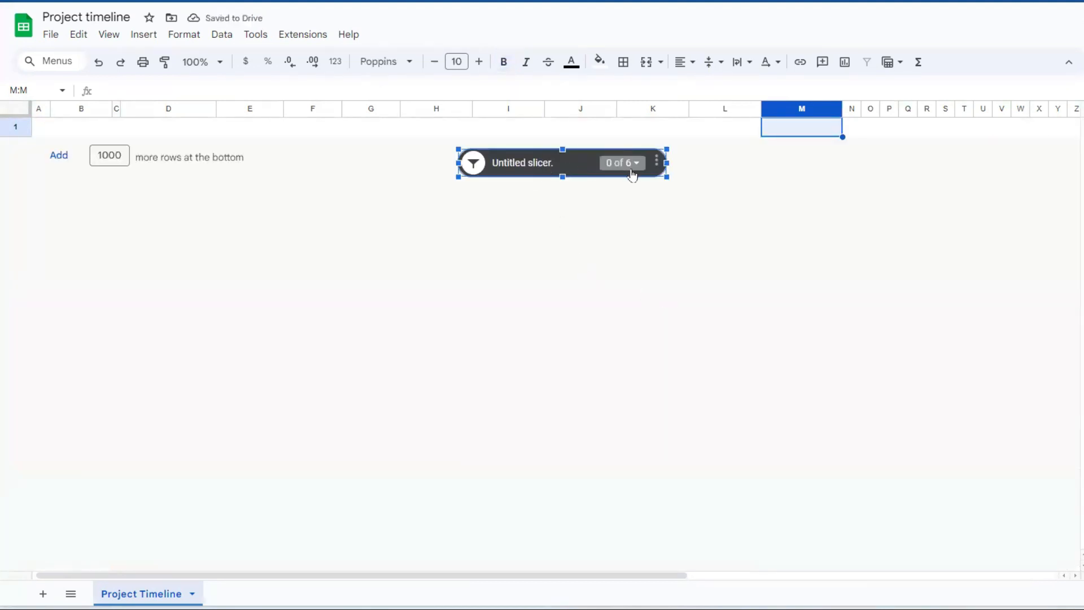
{"action": "left_click", "coordinate": [627, 164]}
{"action": "left_click", "coordinate": [514, 294]}
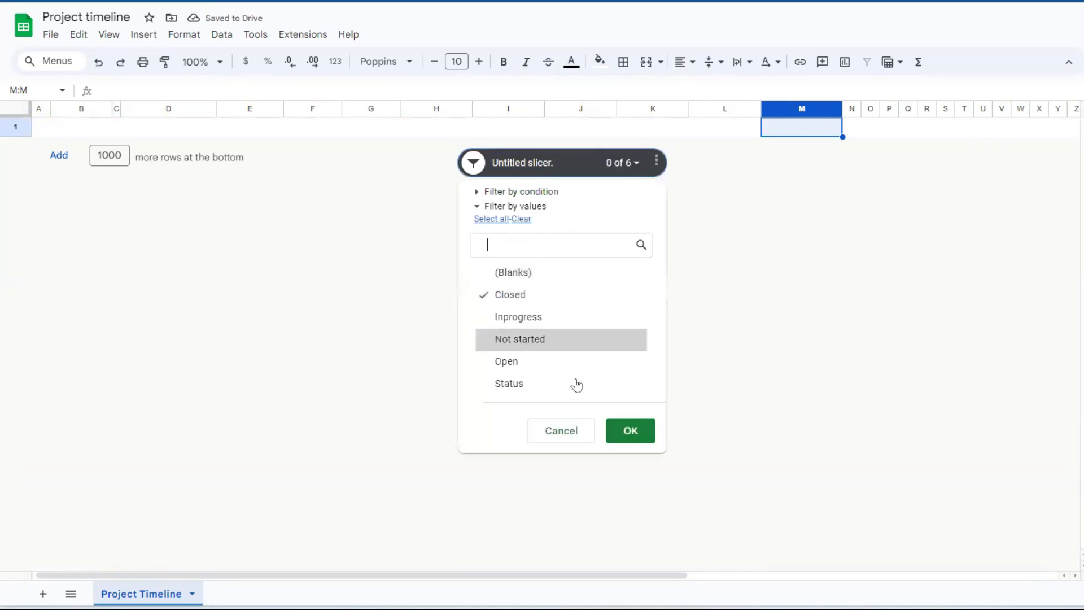
{"action": "left_click", "coordinate": [641, 432]}
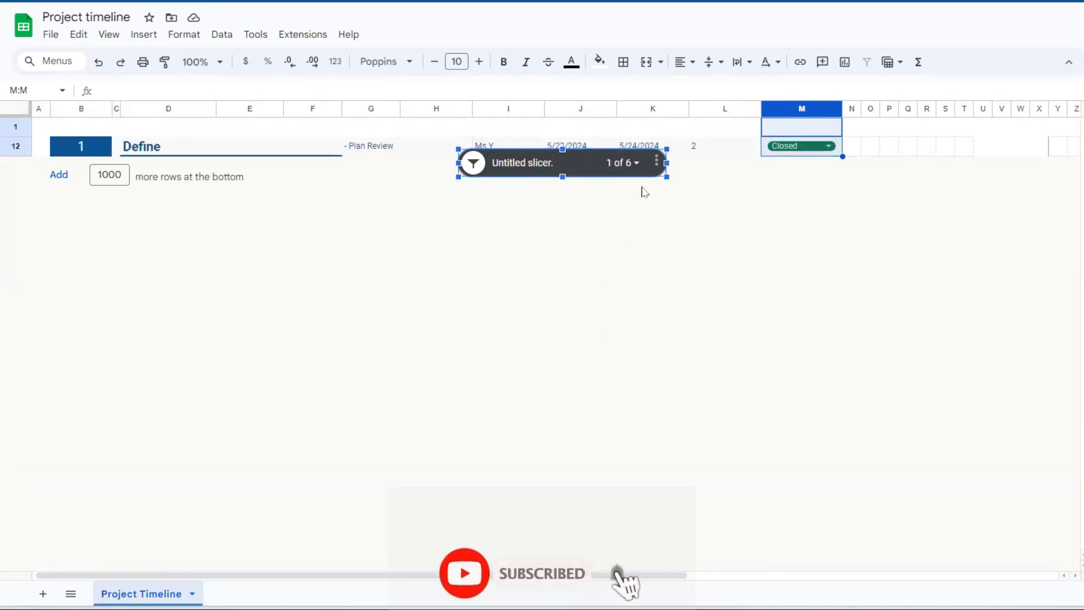
Add the Inprogress status to the values selected in the slicer
{"action": "left_click", "coordinate": [641, 169]}
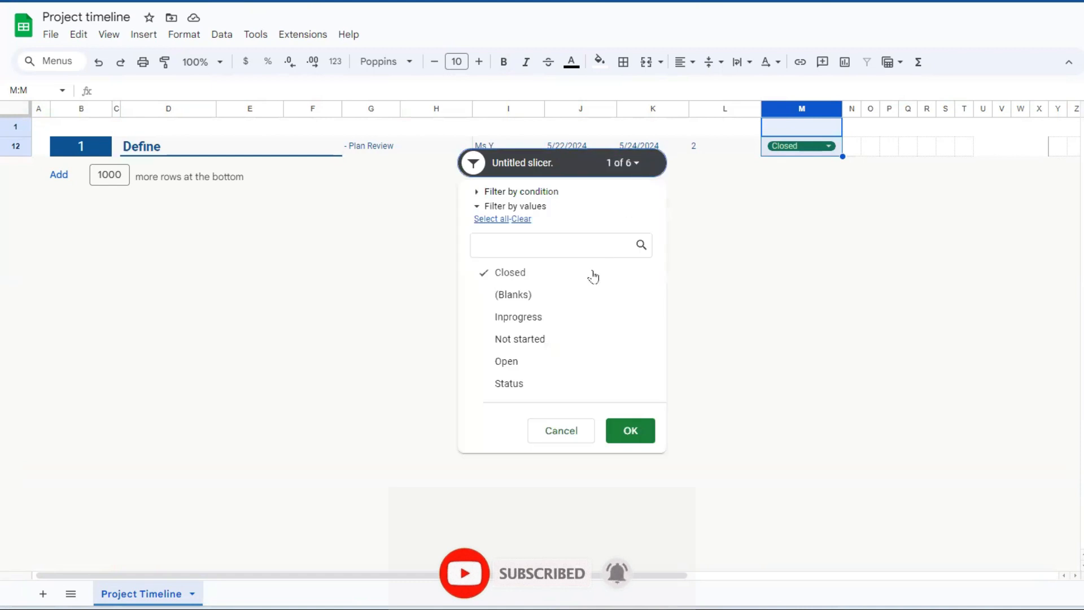
{"action": "left_click", "coordinate": [517, 317]}
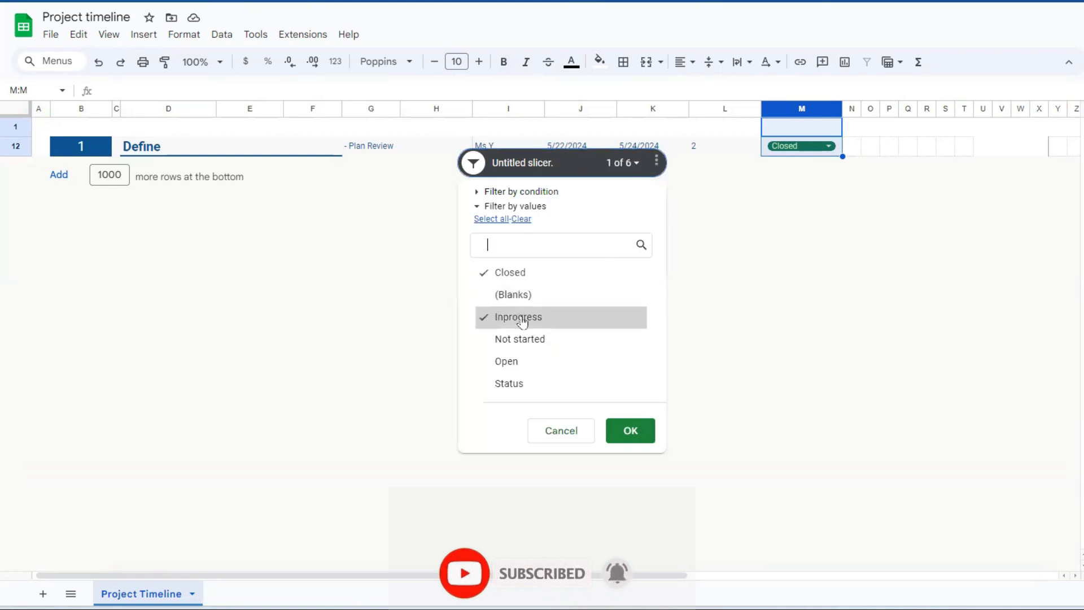
{"action": "left_click", "coordinate": [628, 431]}
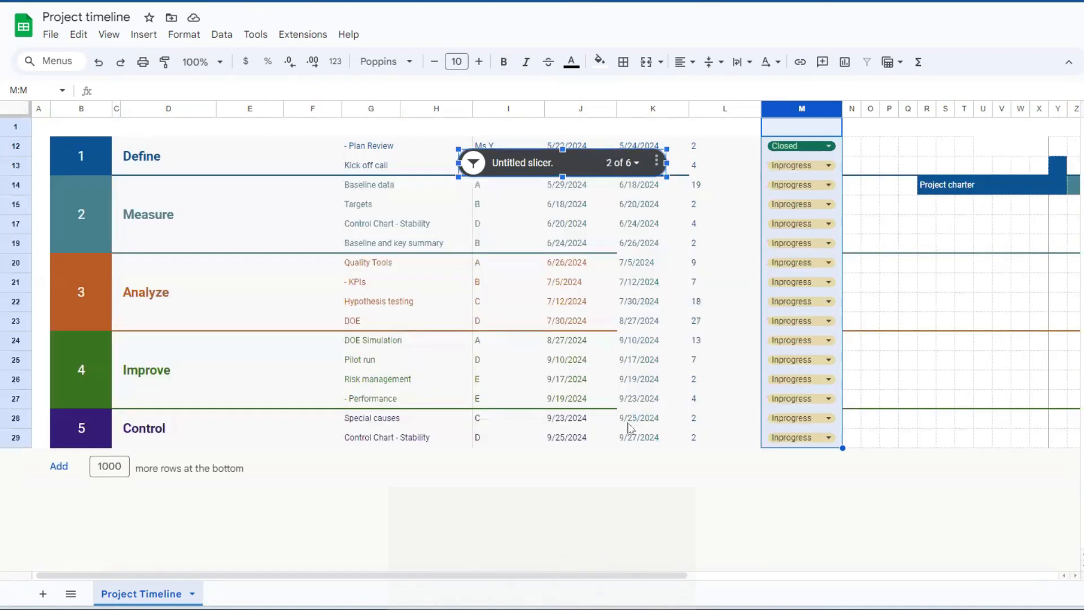
Clear the slicer's selected values, and select Closed, Inprogress, Not started, Open and Status, leaving out (Blanks)
{"action": "left_click", "coordinate": [641, 168]}
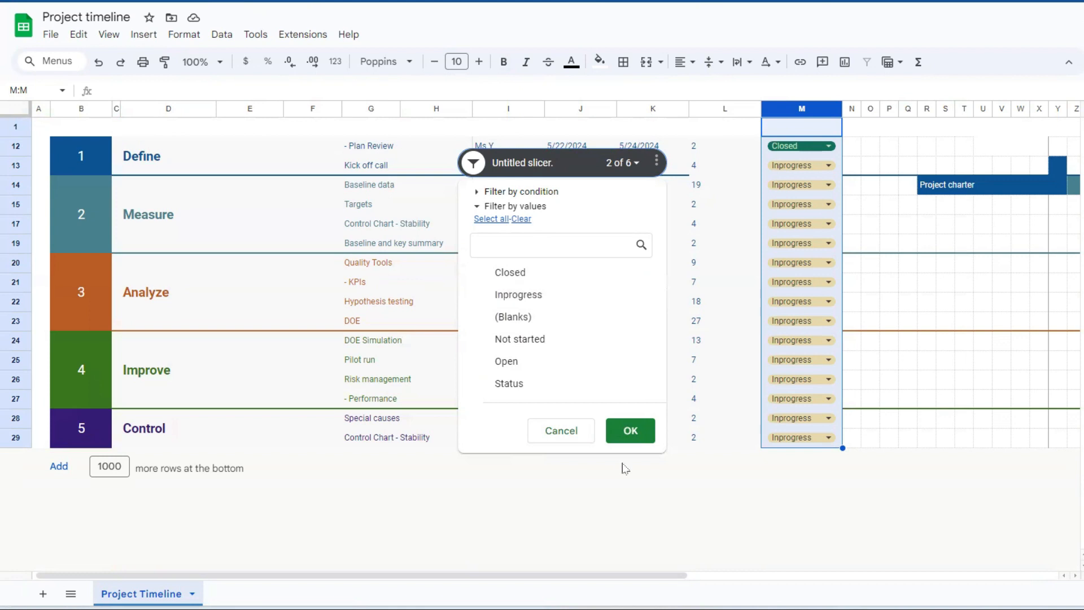
{"action": "left_click", "coordinate": [635, 431]}
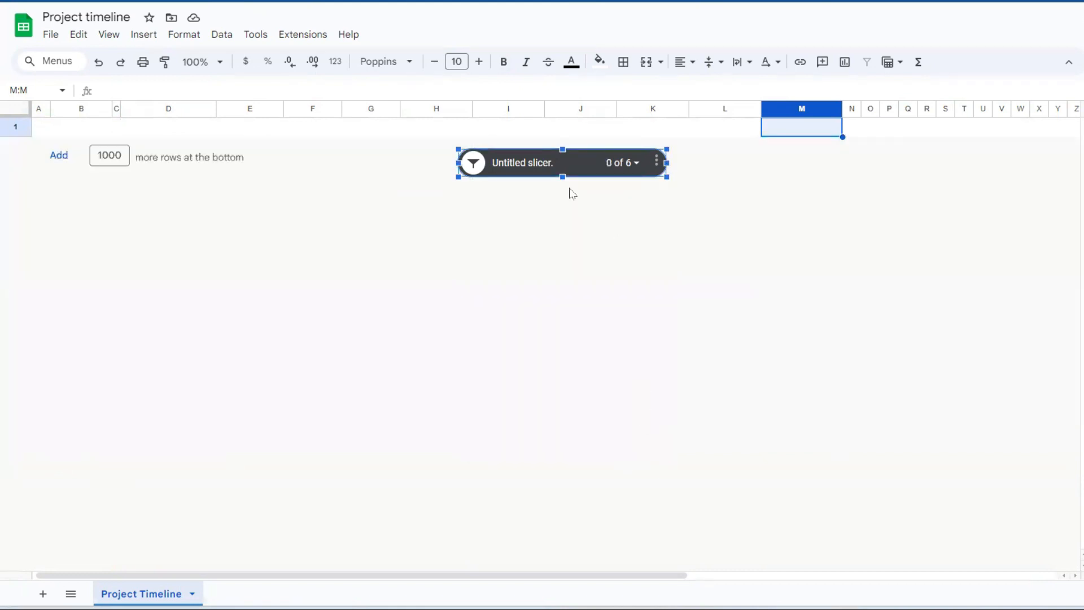
{"action": "left_click", "coordinate": [635, 168]}
{"action": "left_click", "coordinate": [511, 294]}
{"action": "left_click", "coordinate": [515, 316]}
{"action": "left_click", "coordinate": [513, 339]}
{"action": "left_click", "coordinate": [517, 361]}
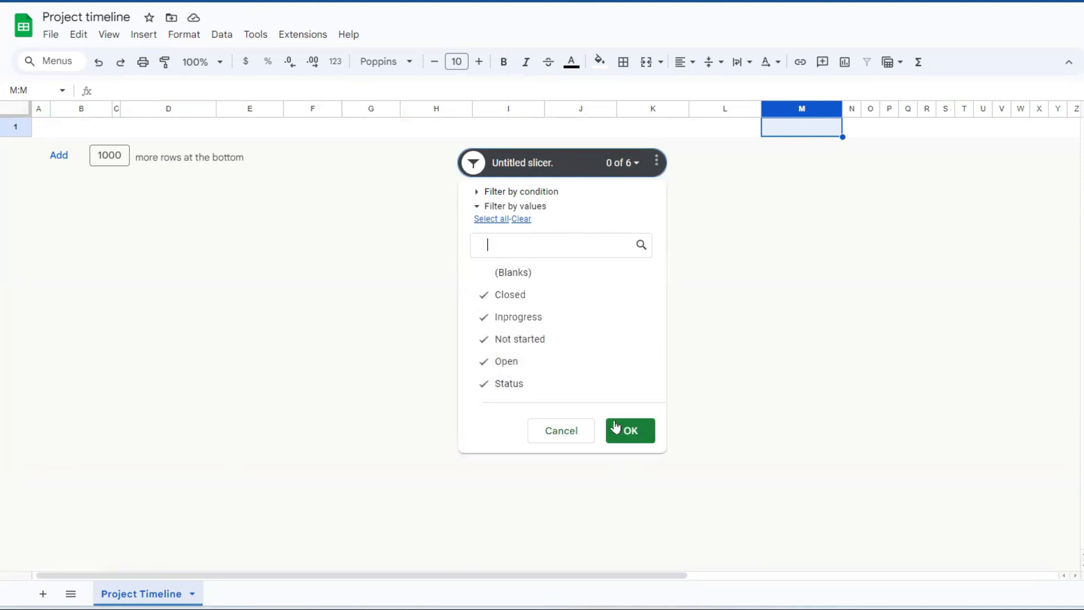
{"action": "left_click", "coordinate": [635, 428]}
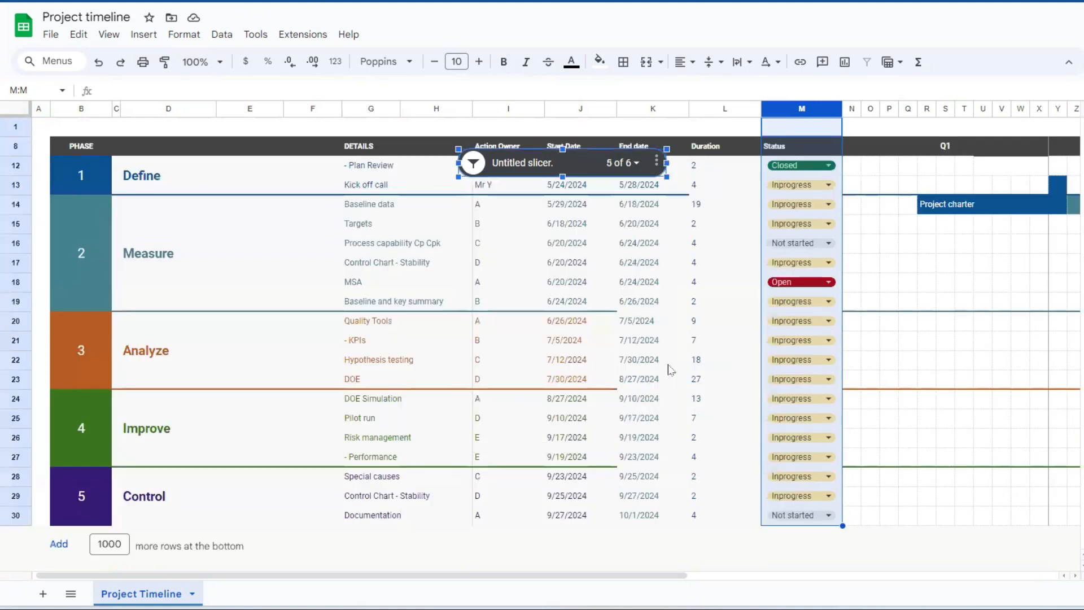
Star the Project timeline spreadsheet
{"action": "left_click", "coordinate": [699, 229]}
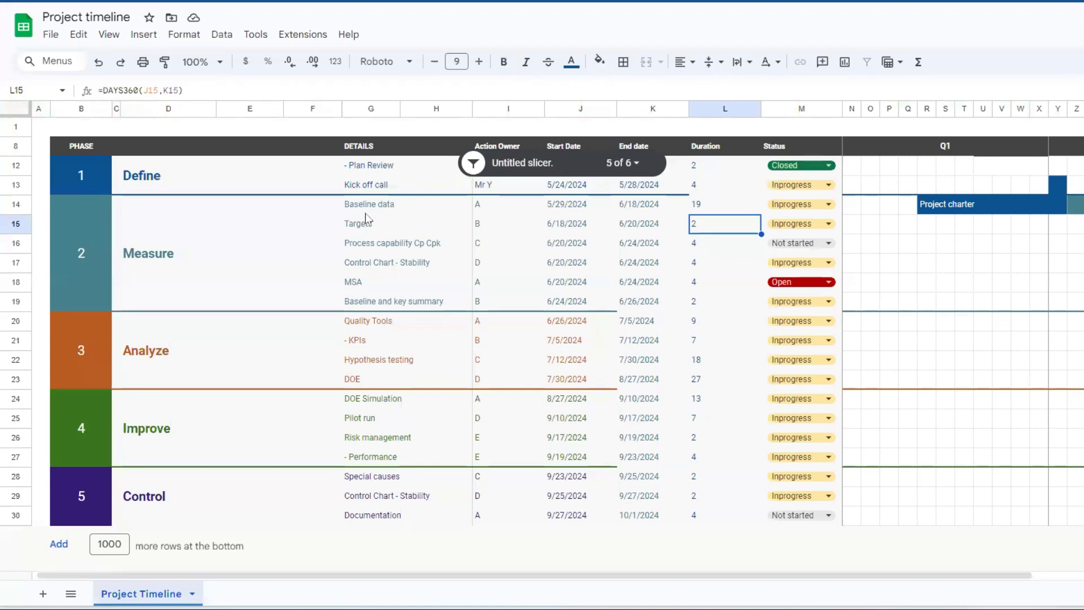
{"action": "left_click", "coordinate": [389, 128]}
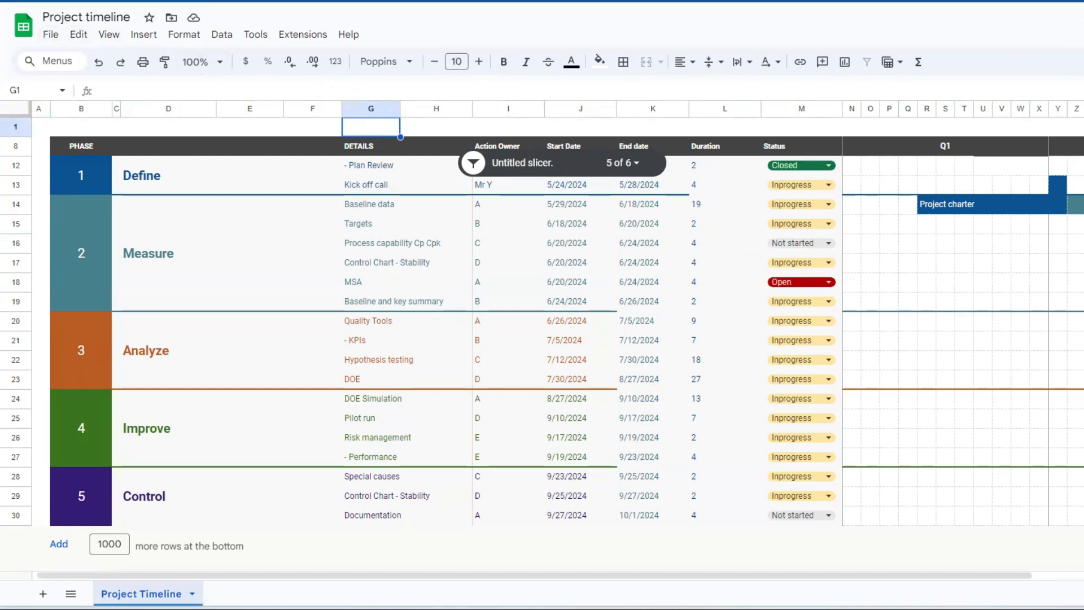
{"action": "left_click", "coordinate": [149, 17]}
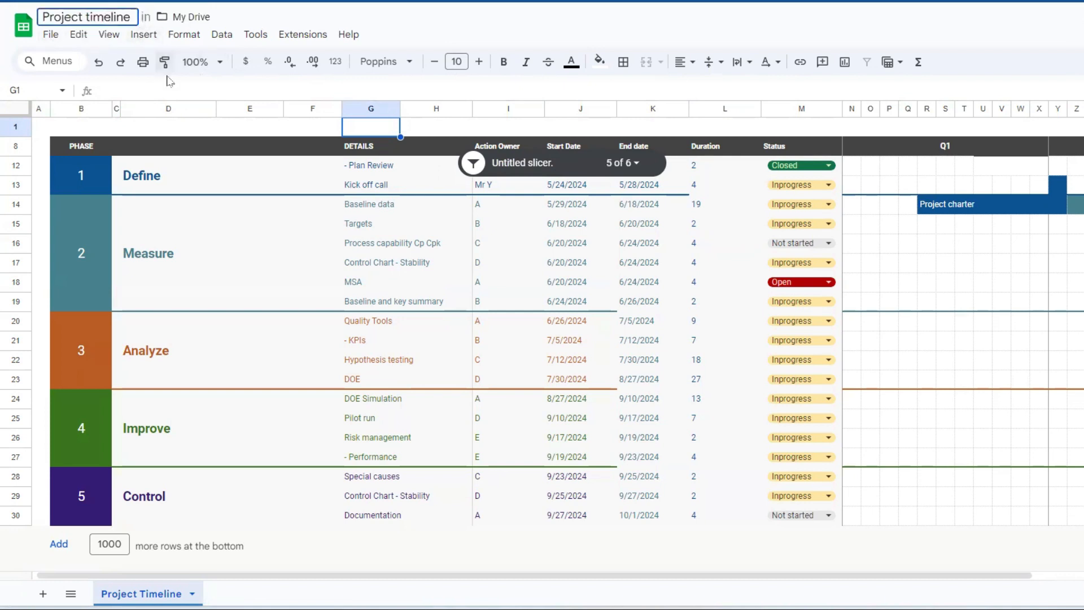
{"action": "left_click", "coordinate": [442, 130]}
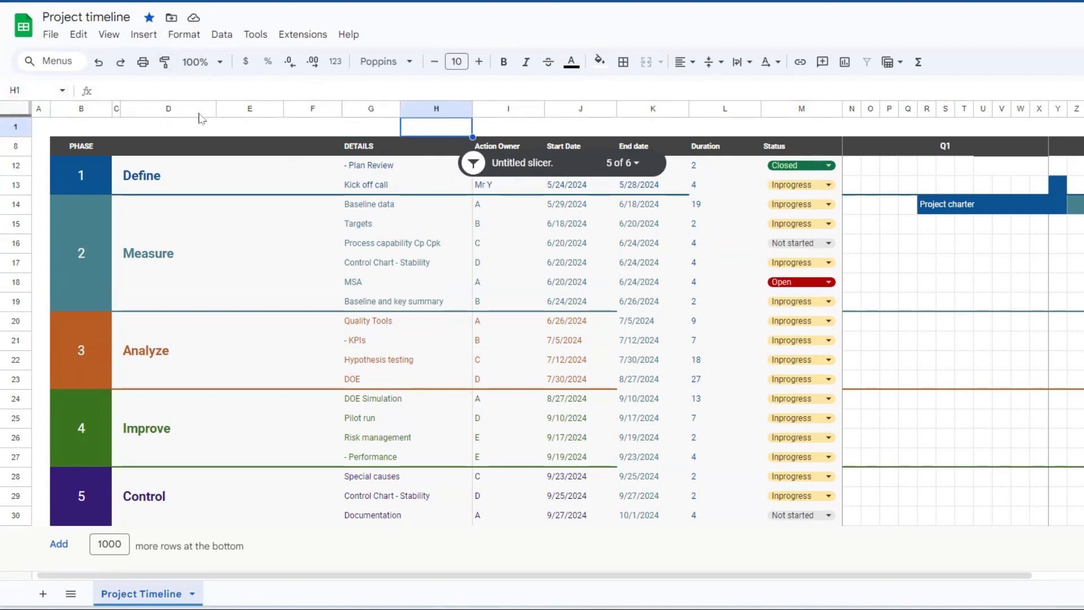
Open the slicer's list of status filter values
{"action": "left_click", "coordinate": [636, 165]}
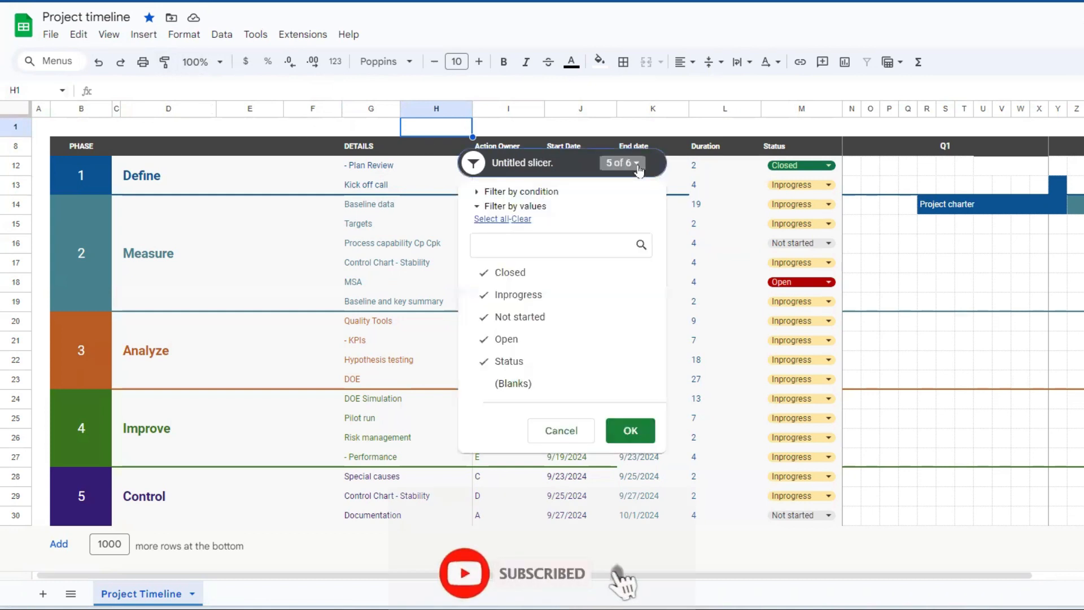